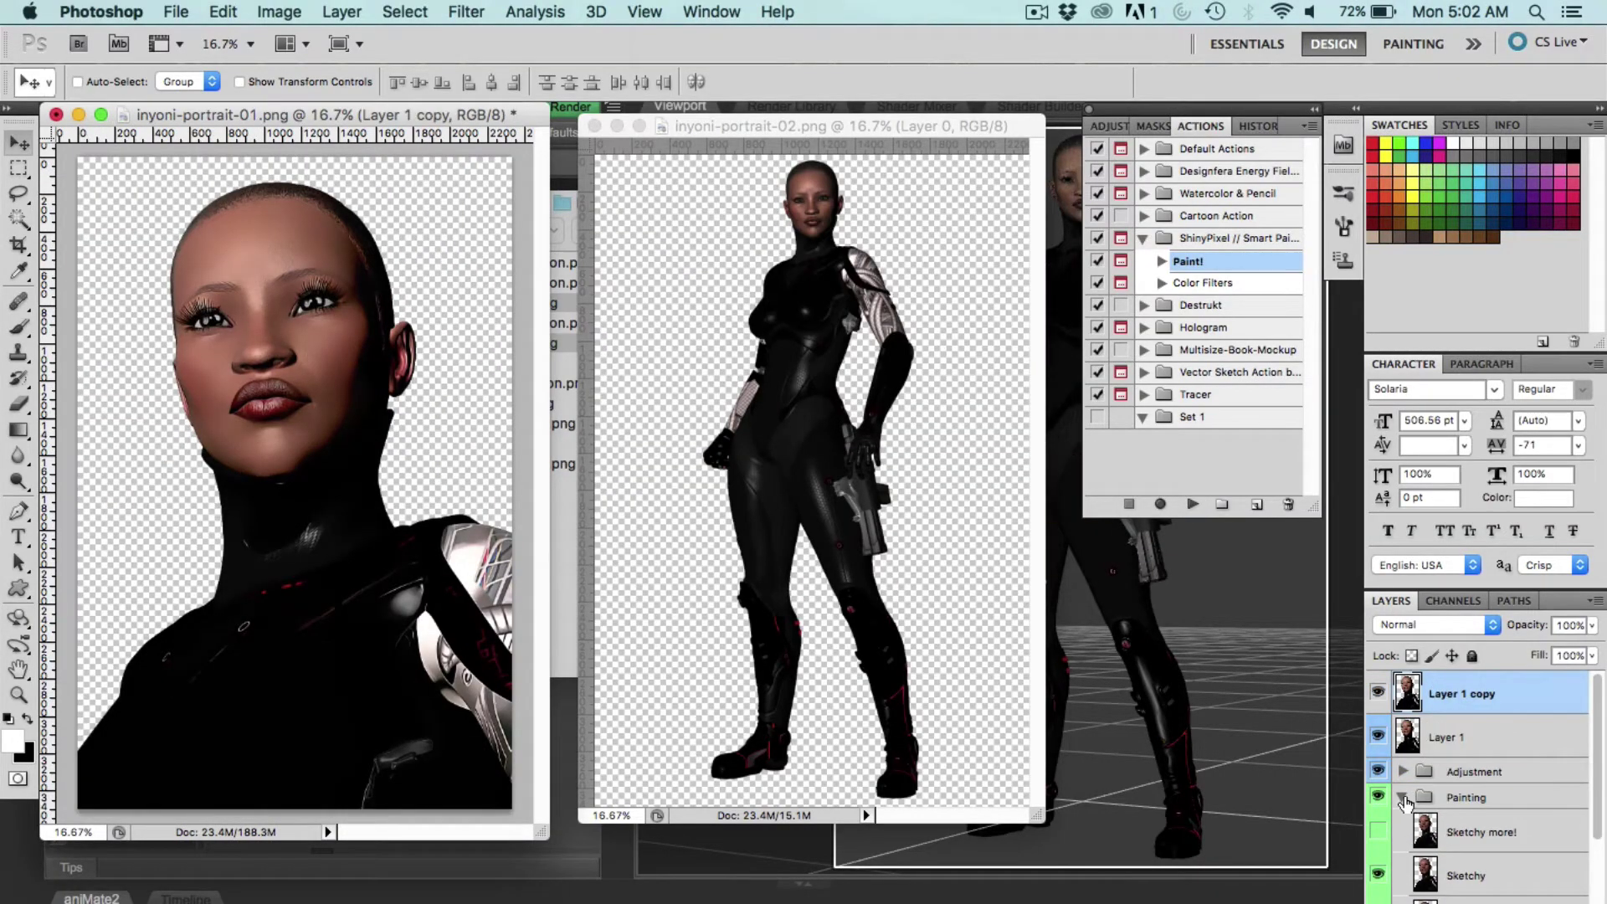
pyautogui.press('Return')
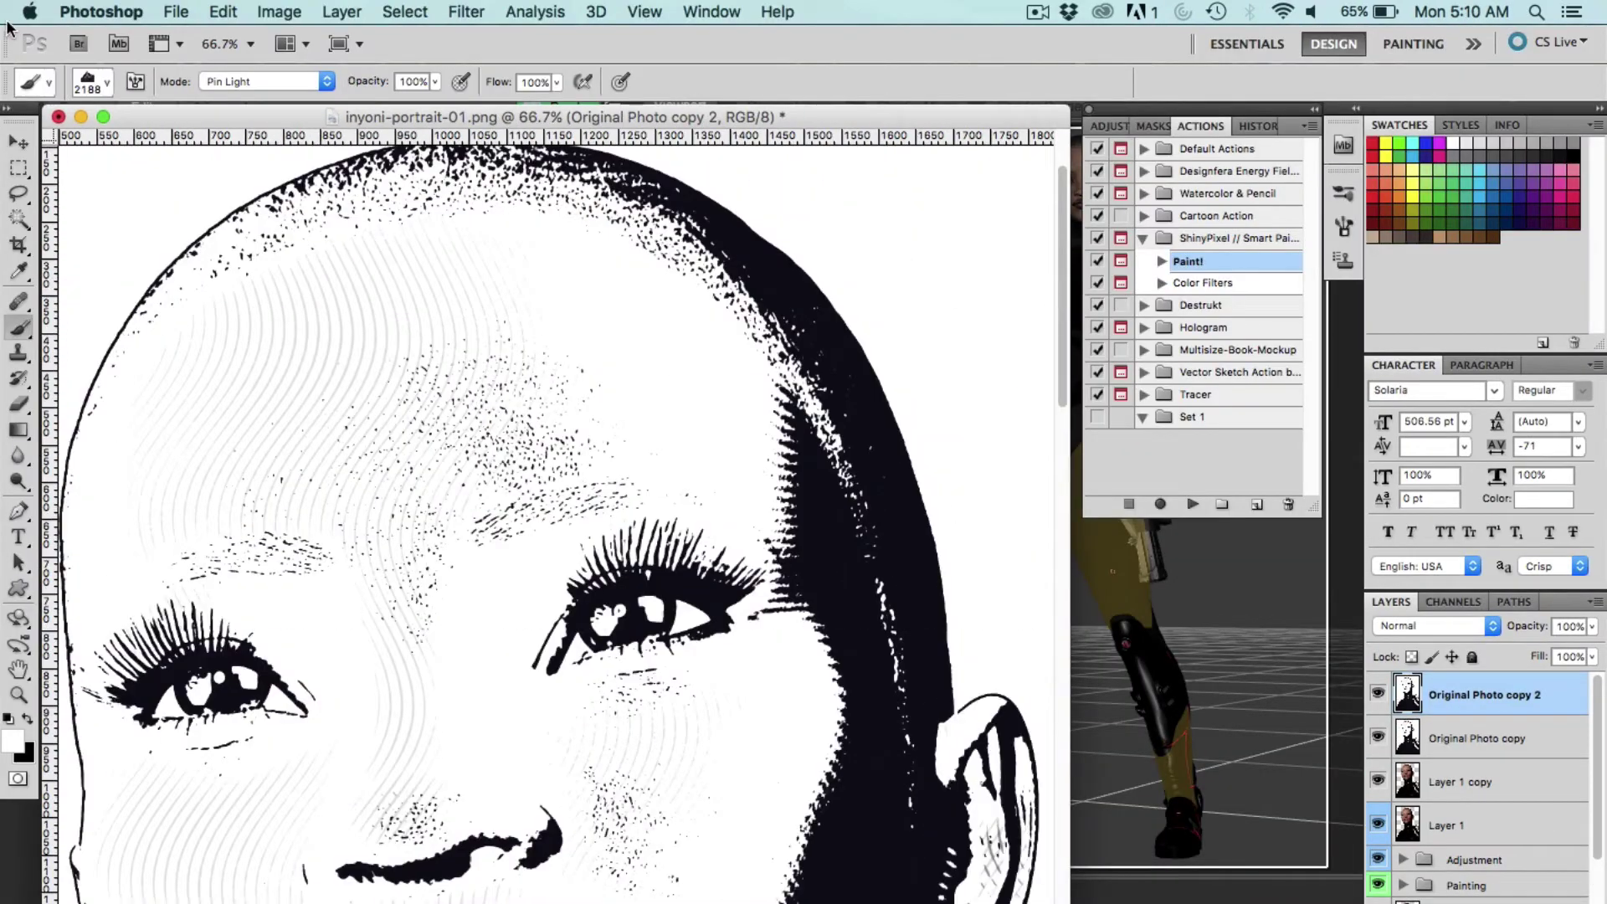
pyautogui.click(91, 81)
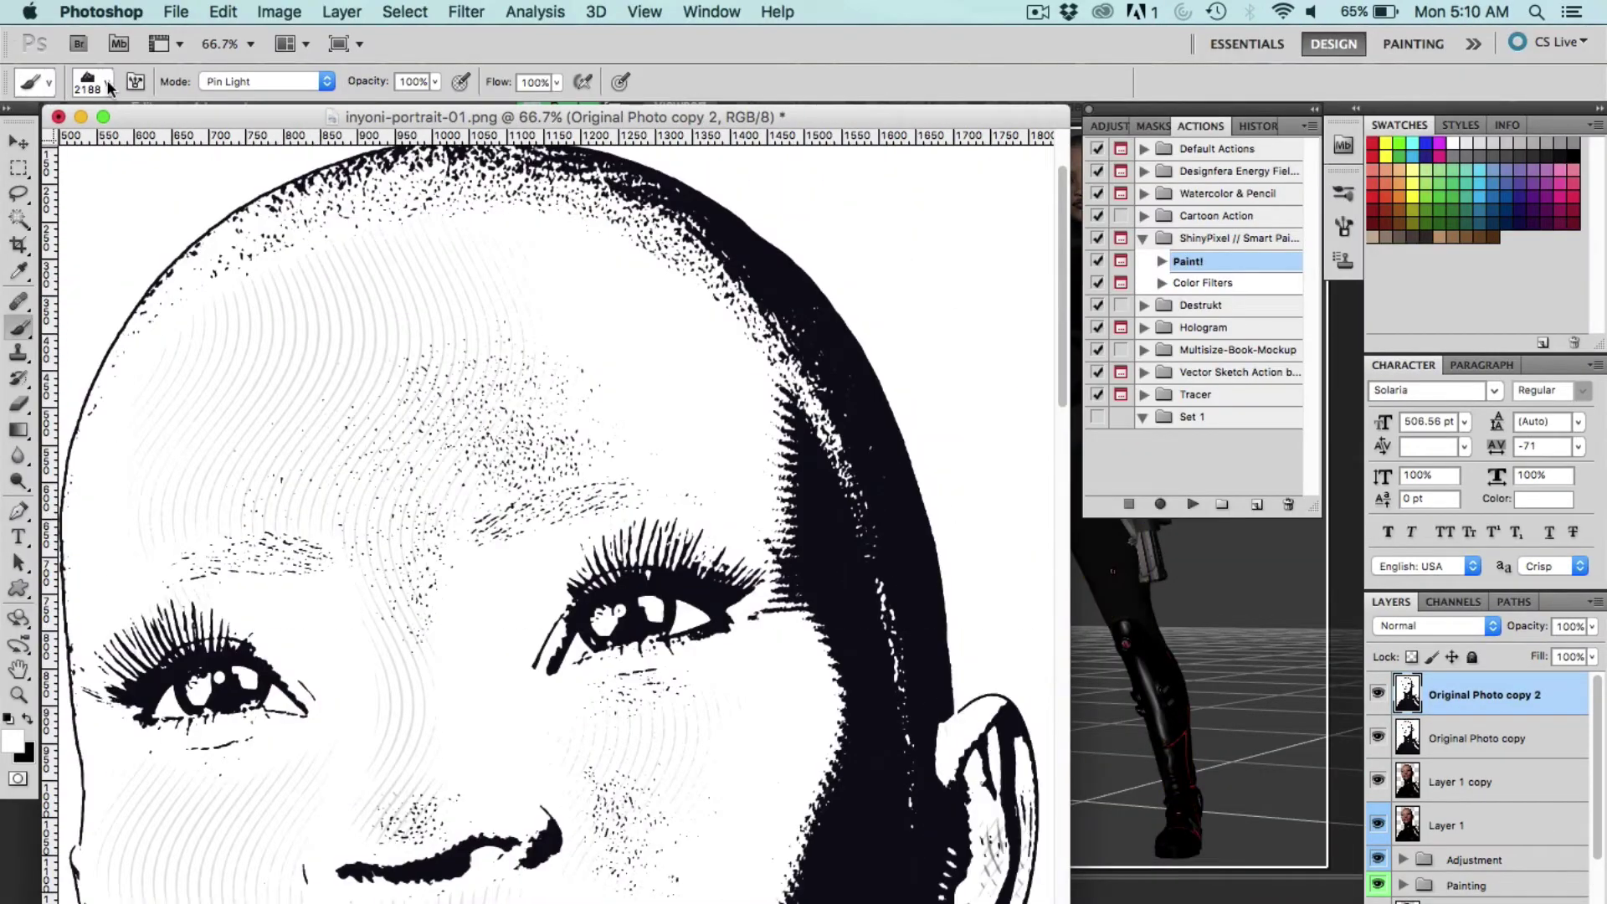
pyautogui.press('Return')
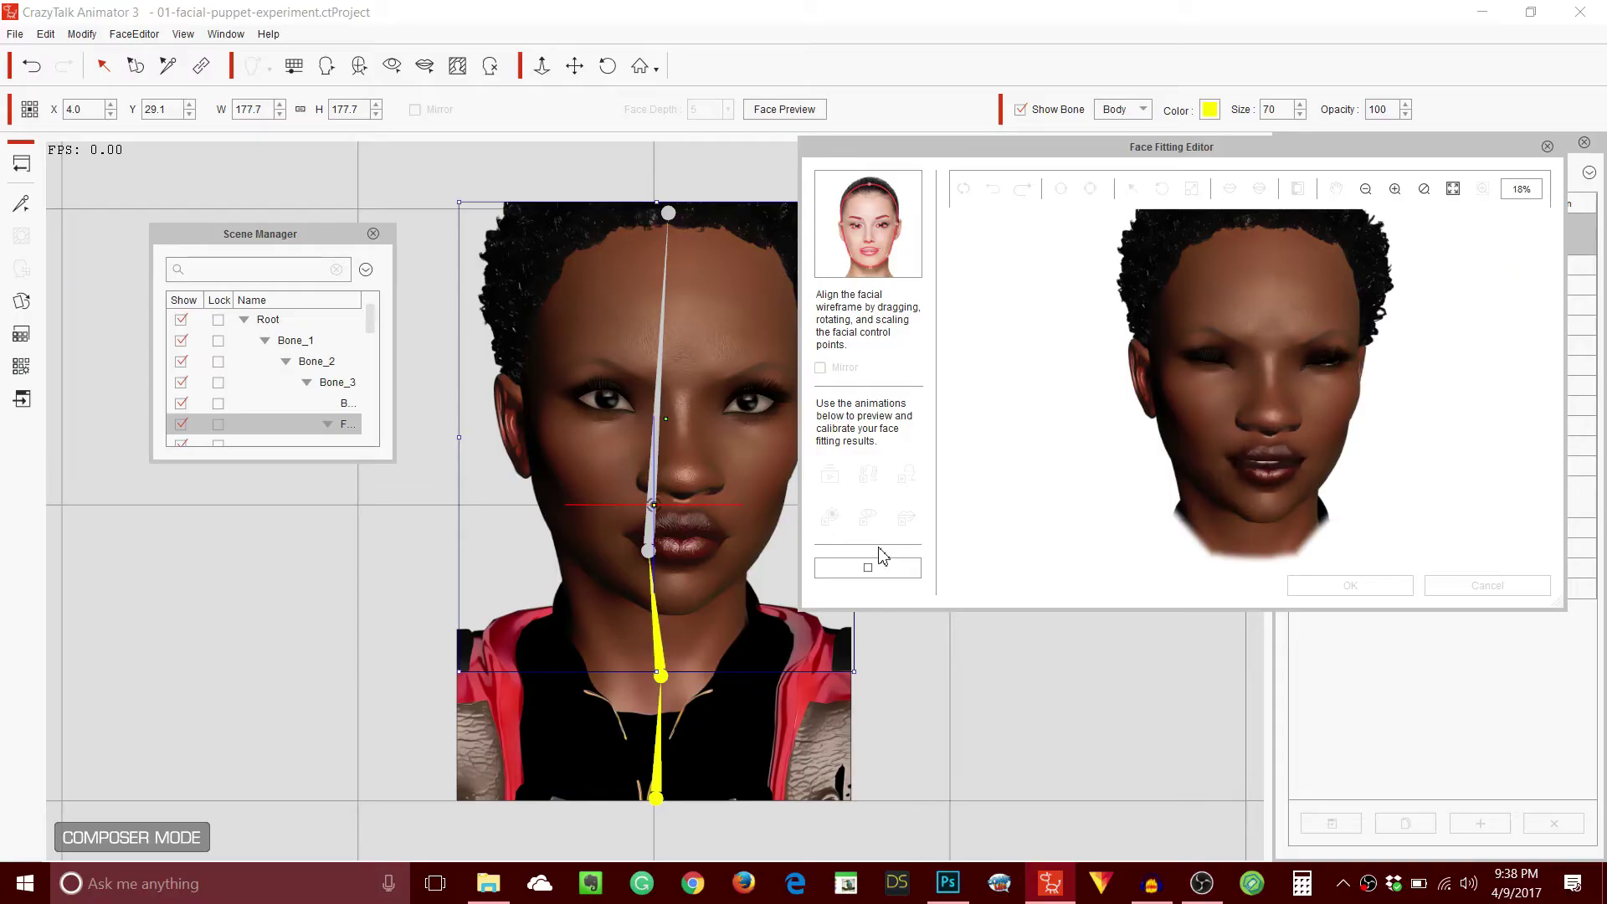
# - Preview the calibration animations on the fitted face, and exit the Face Fitting Editor discarding all modifications
pyautogui.click(887, 568)
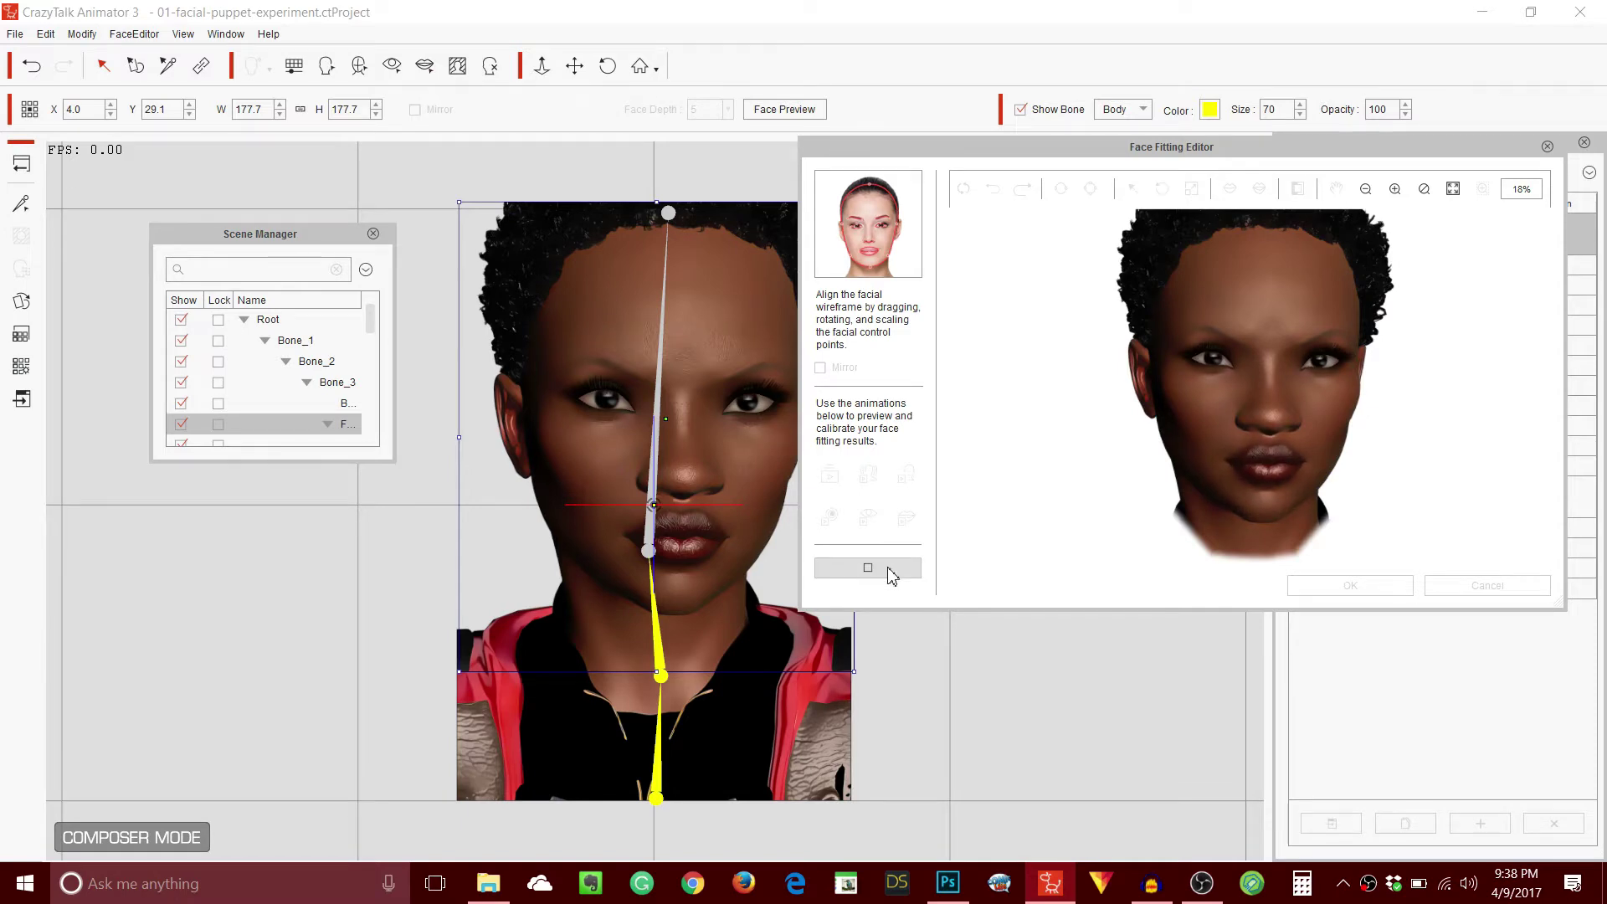
pyautogui.click(906, 516)
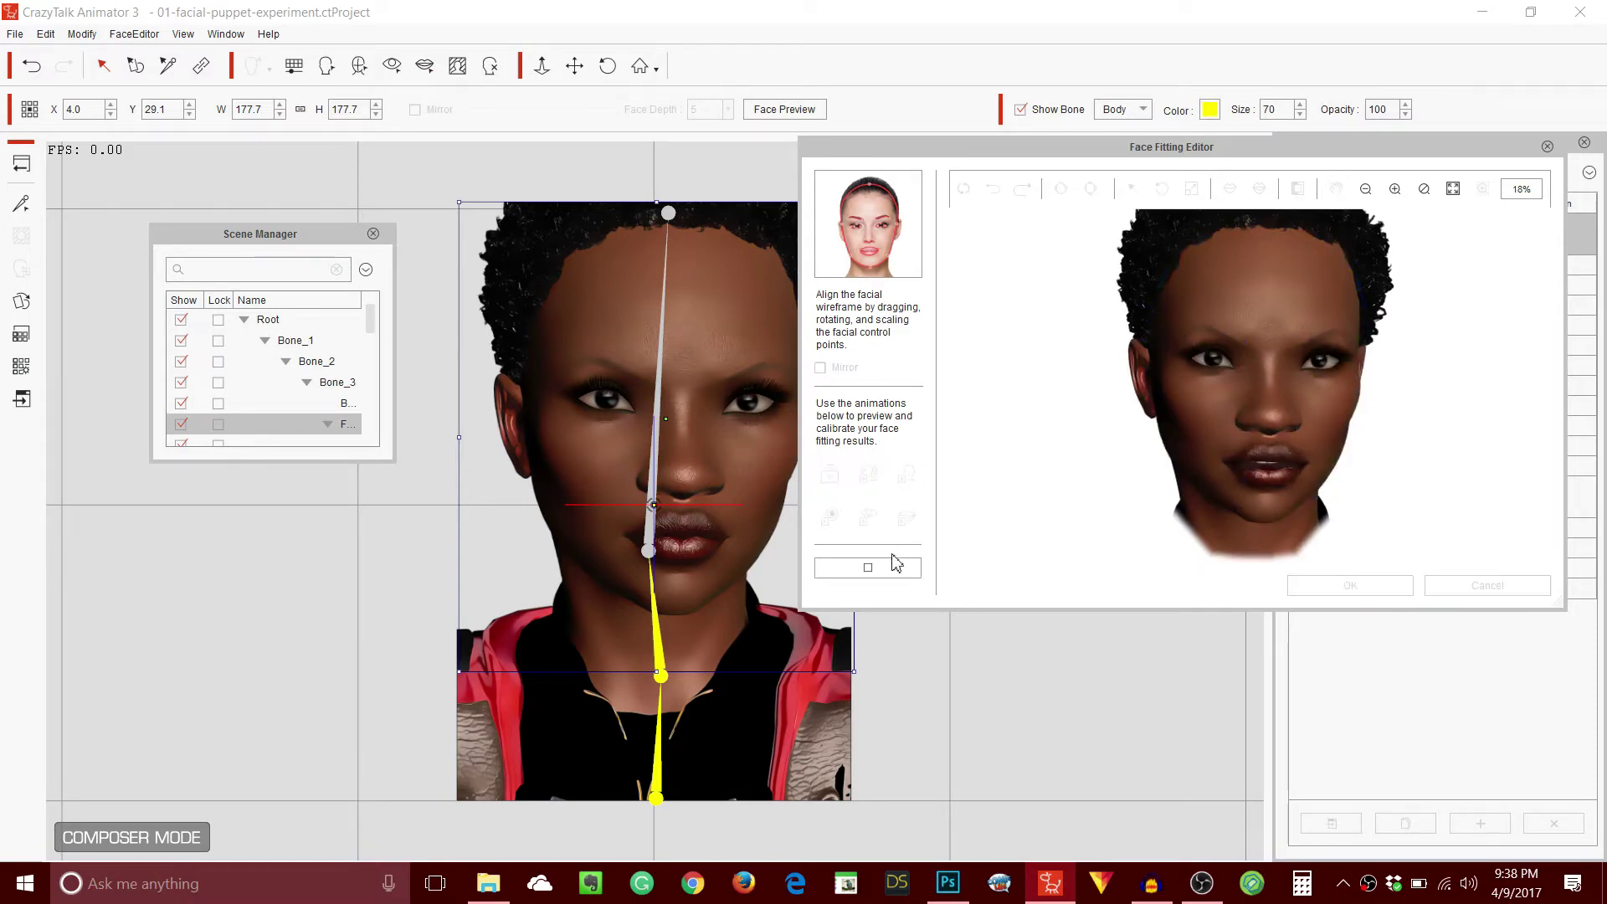
pyautogui.click(892, 568)
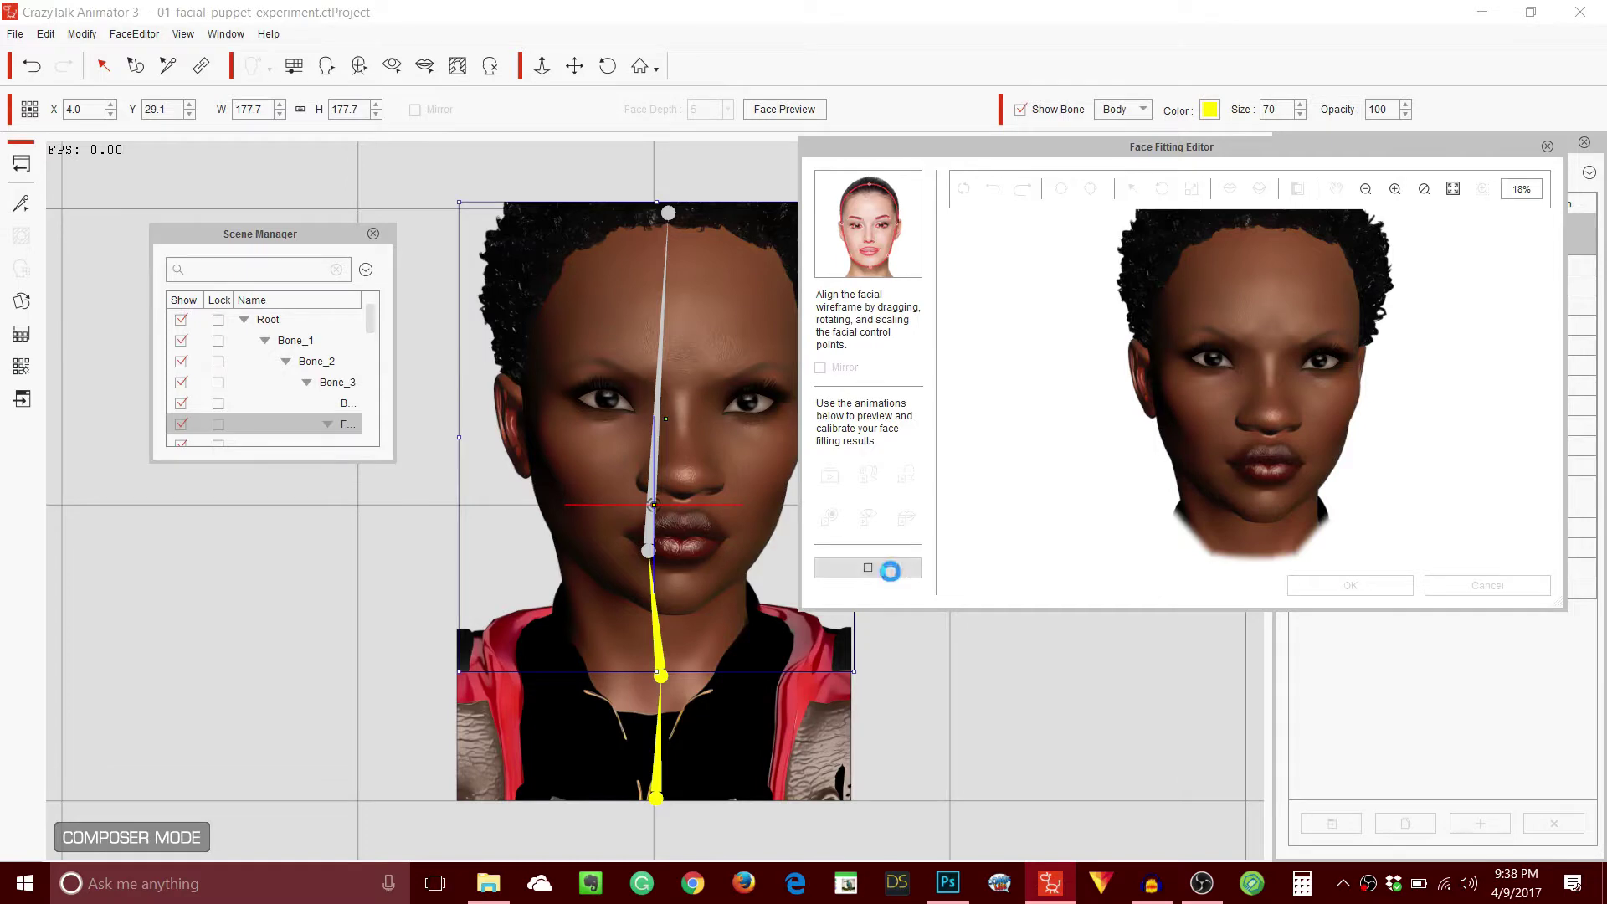
pyautogui.click(906, 482)
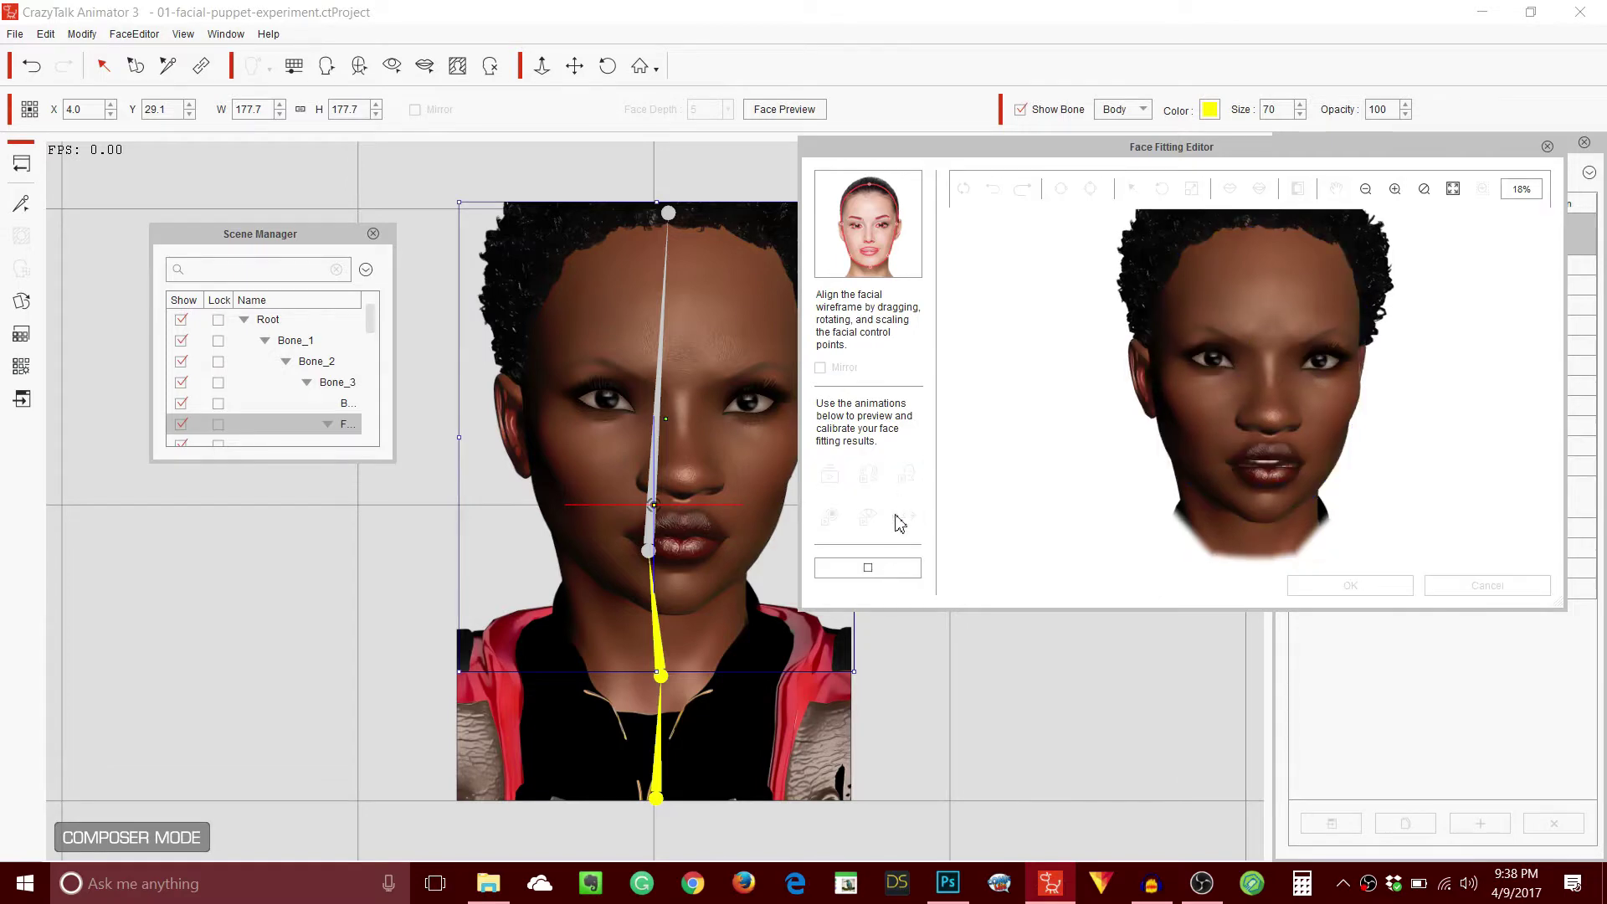
pyautogui.click(879, 575)
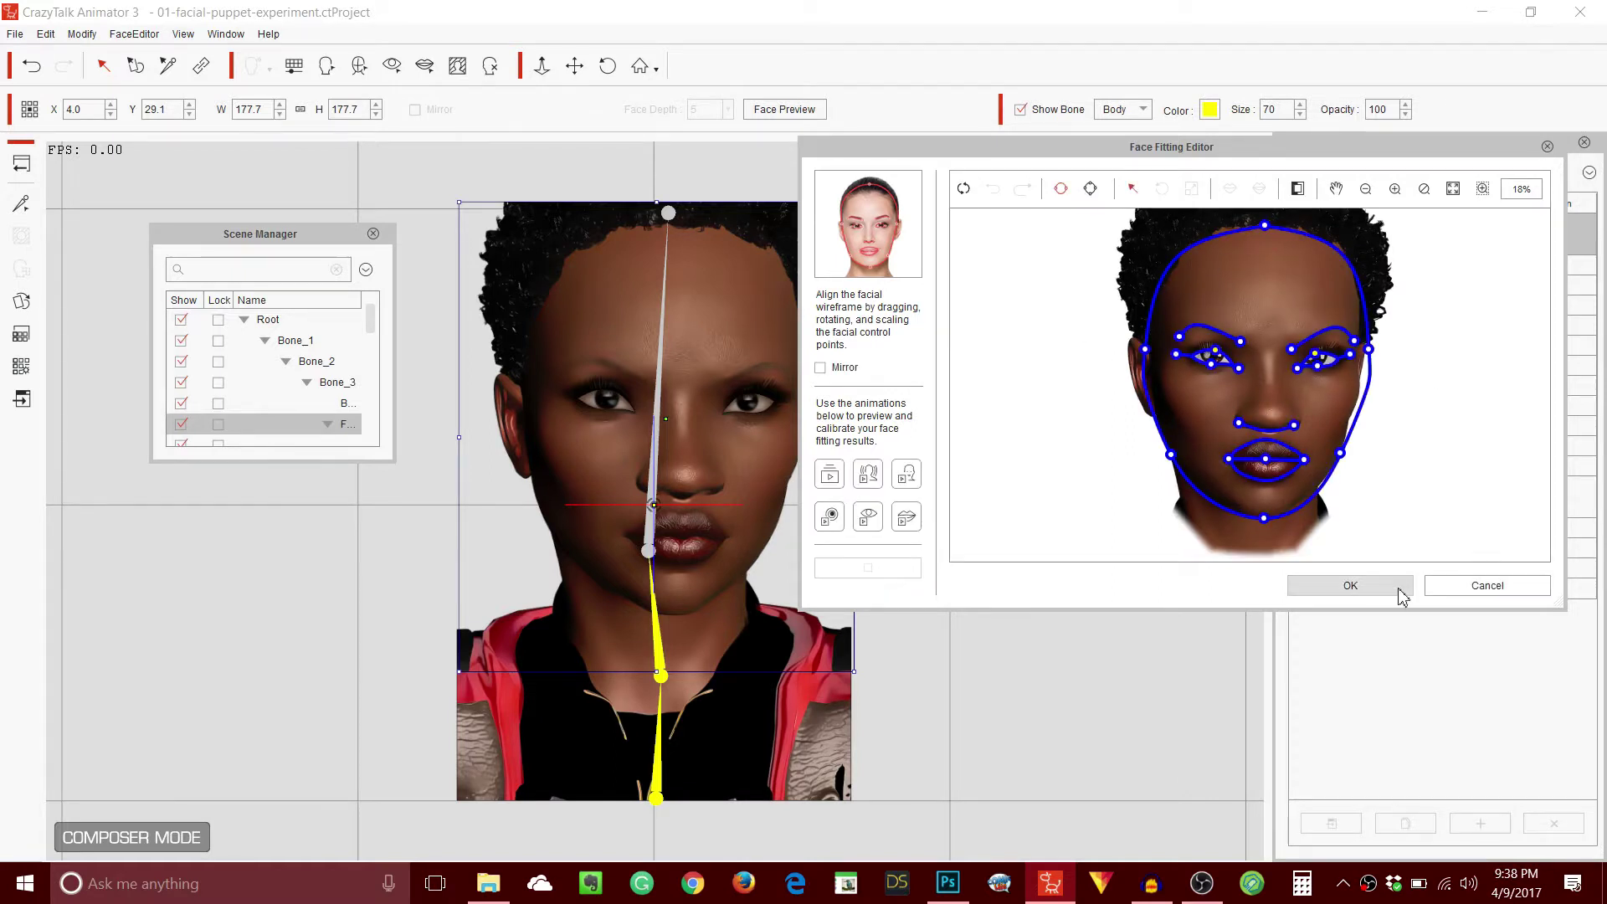
pyautogui.click(1461, 588)
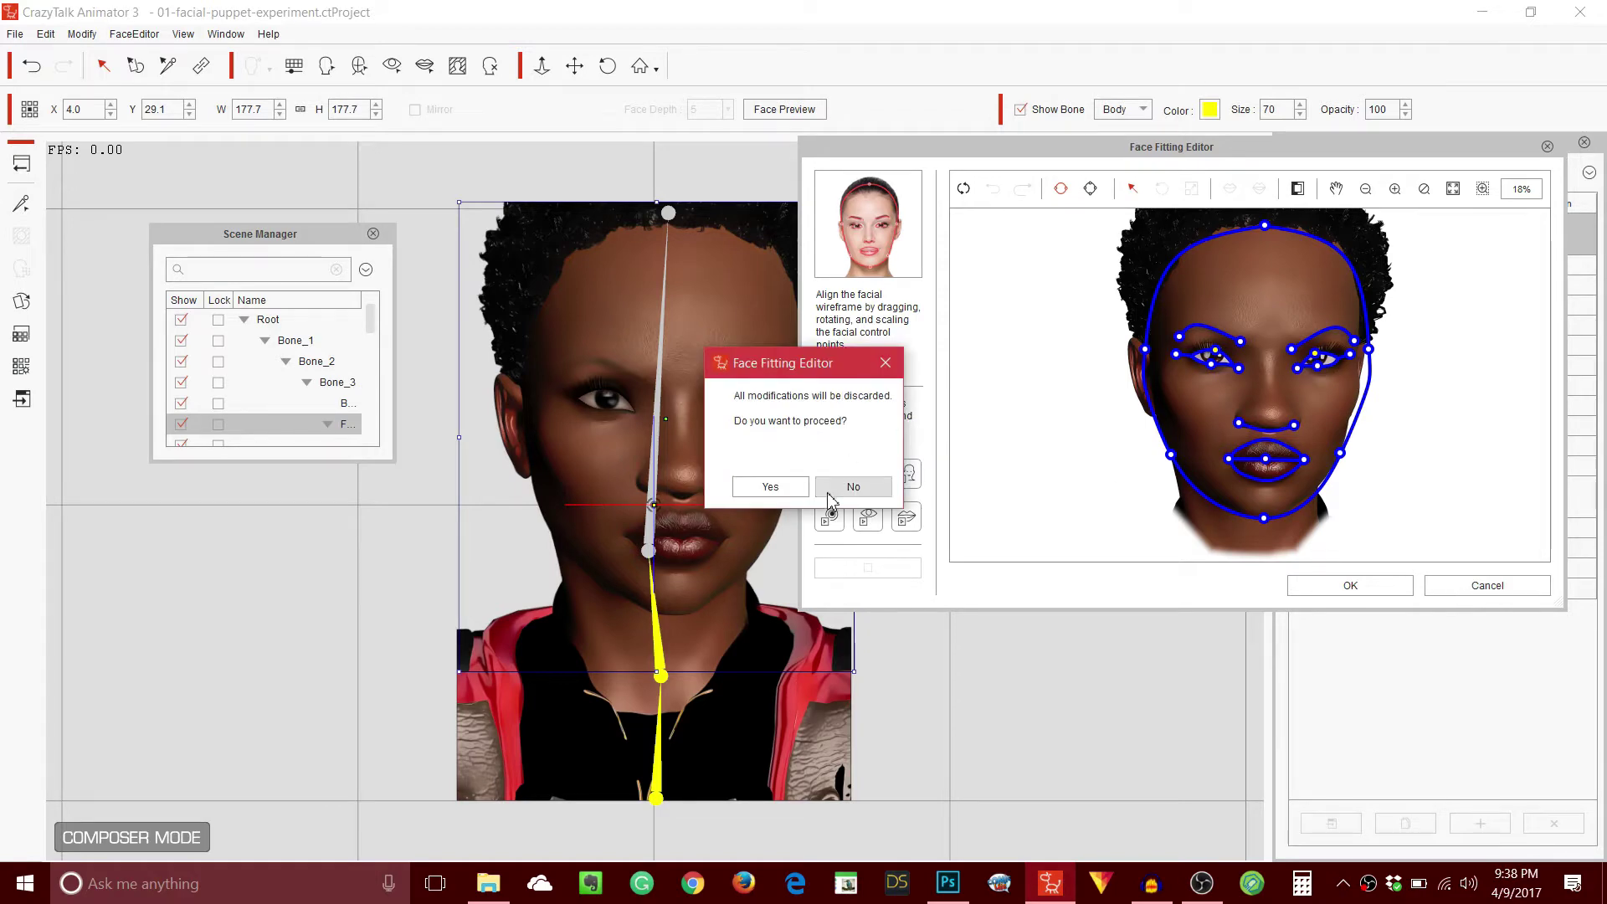
pyautogui.click(758, 489)
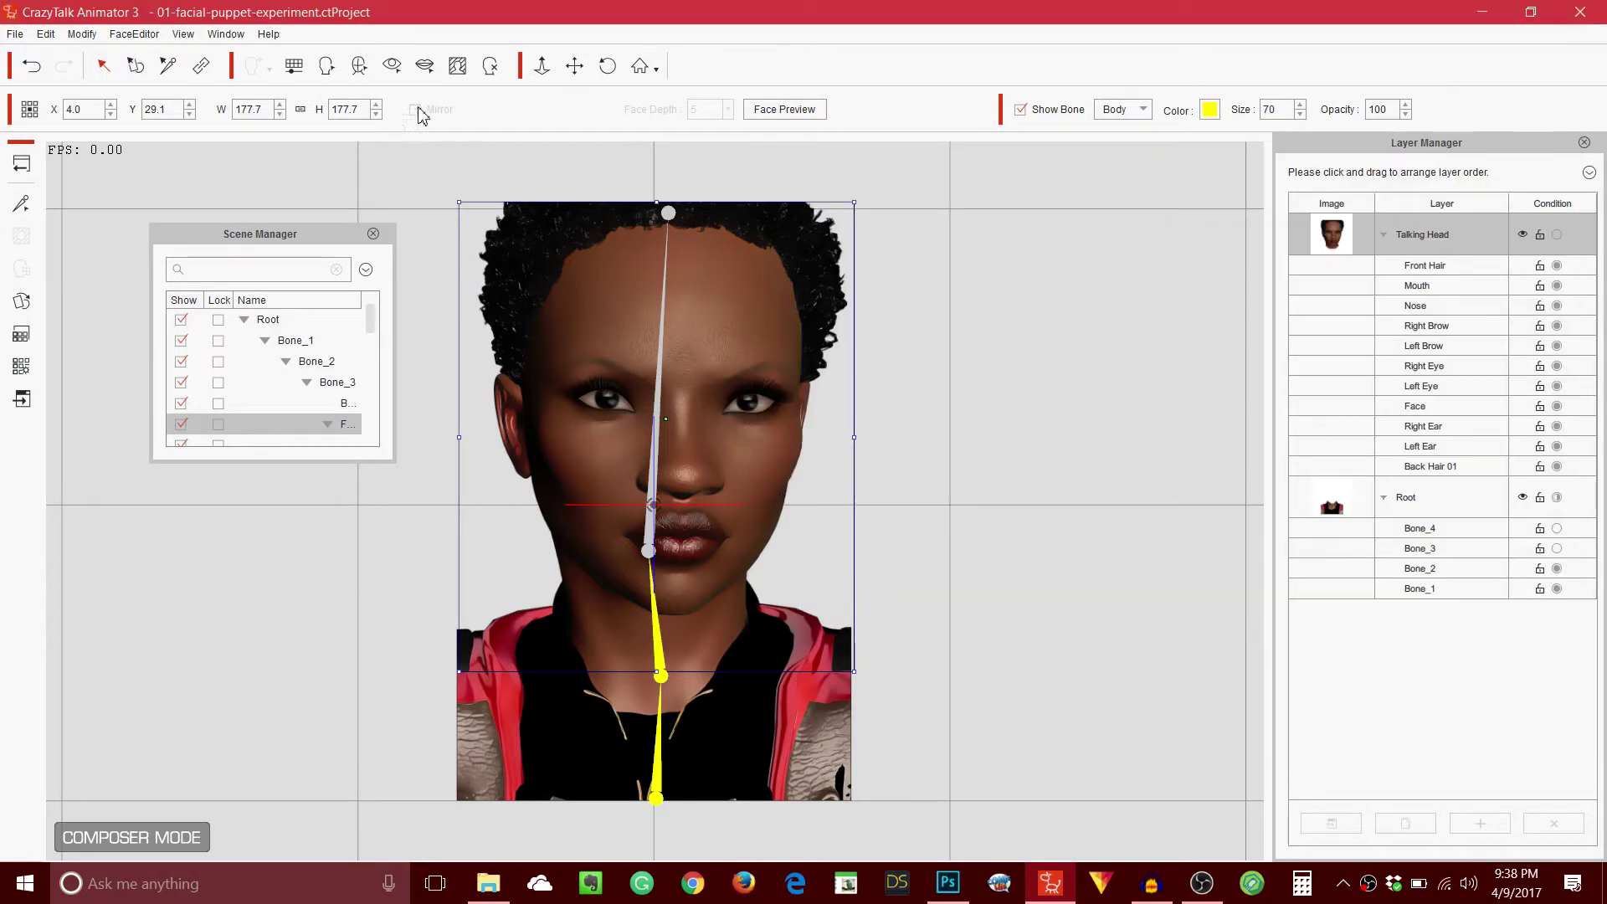
pyautogui.click(392, 67)
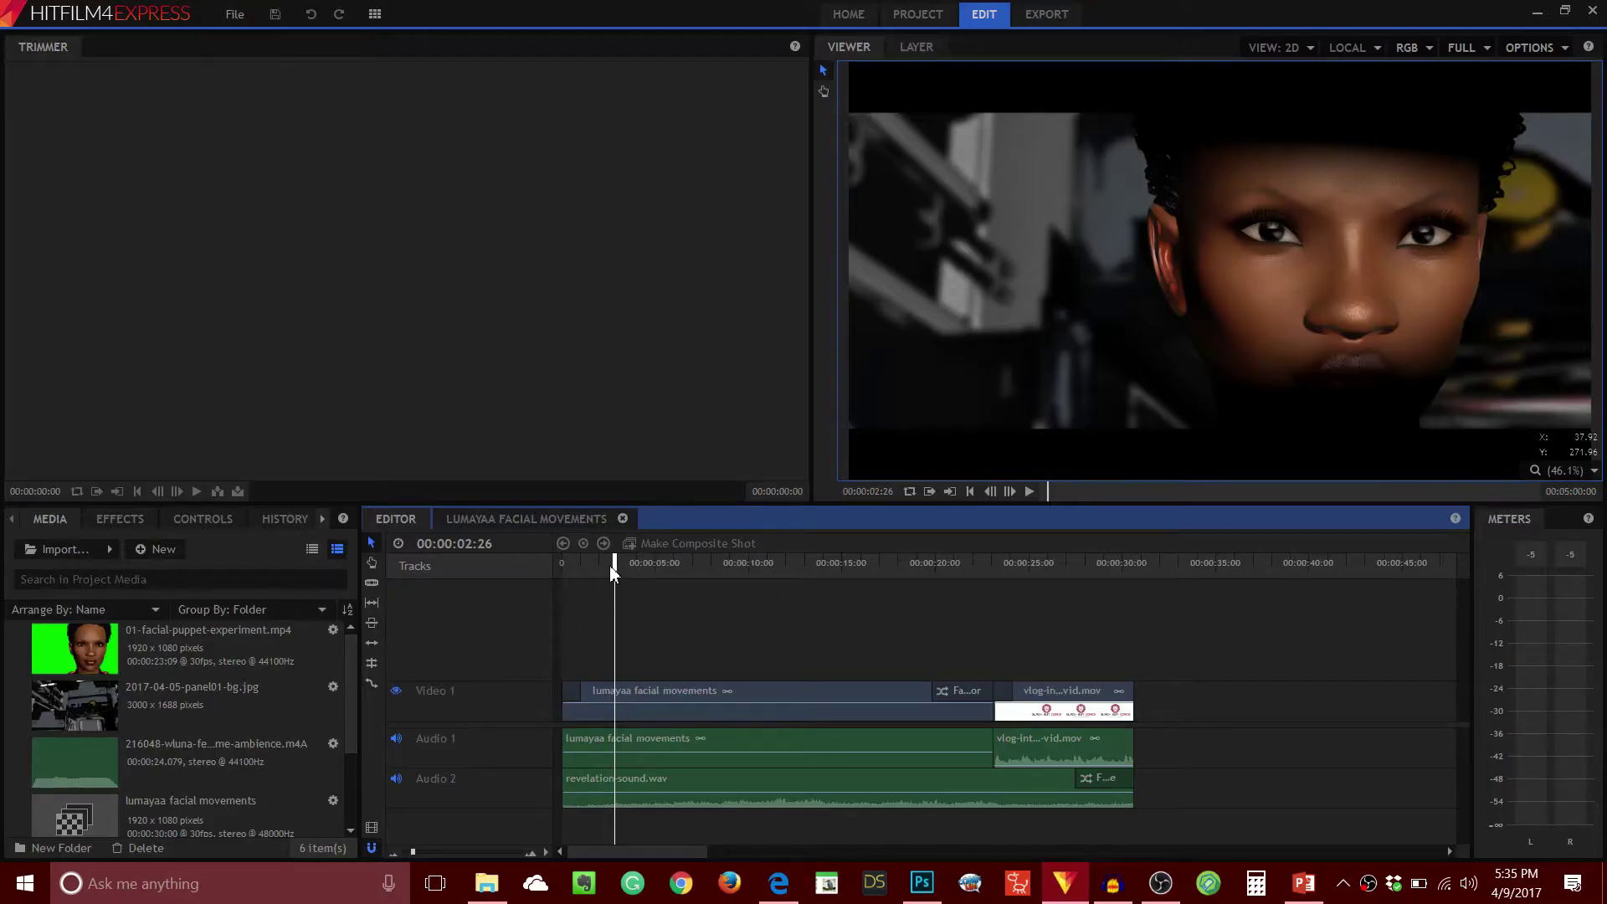
# - Scrub the edit to about 00:00:05:29 and review the background image, ambience audio and lumayaa facial movements composite in the project media
pyautogui.moveTo(615, 564); pyautogui.dragTo(673, 562)
pyautogui.doubleClick(192, 725)
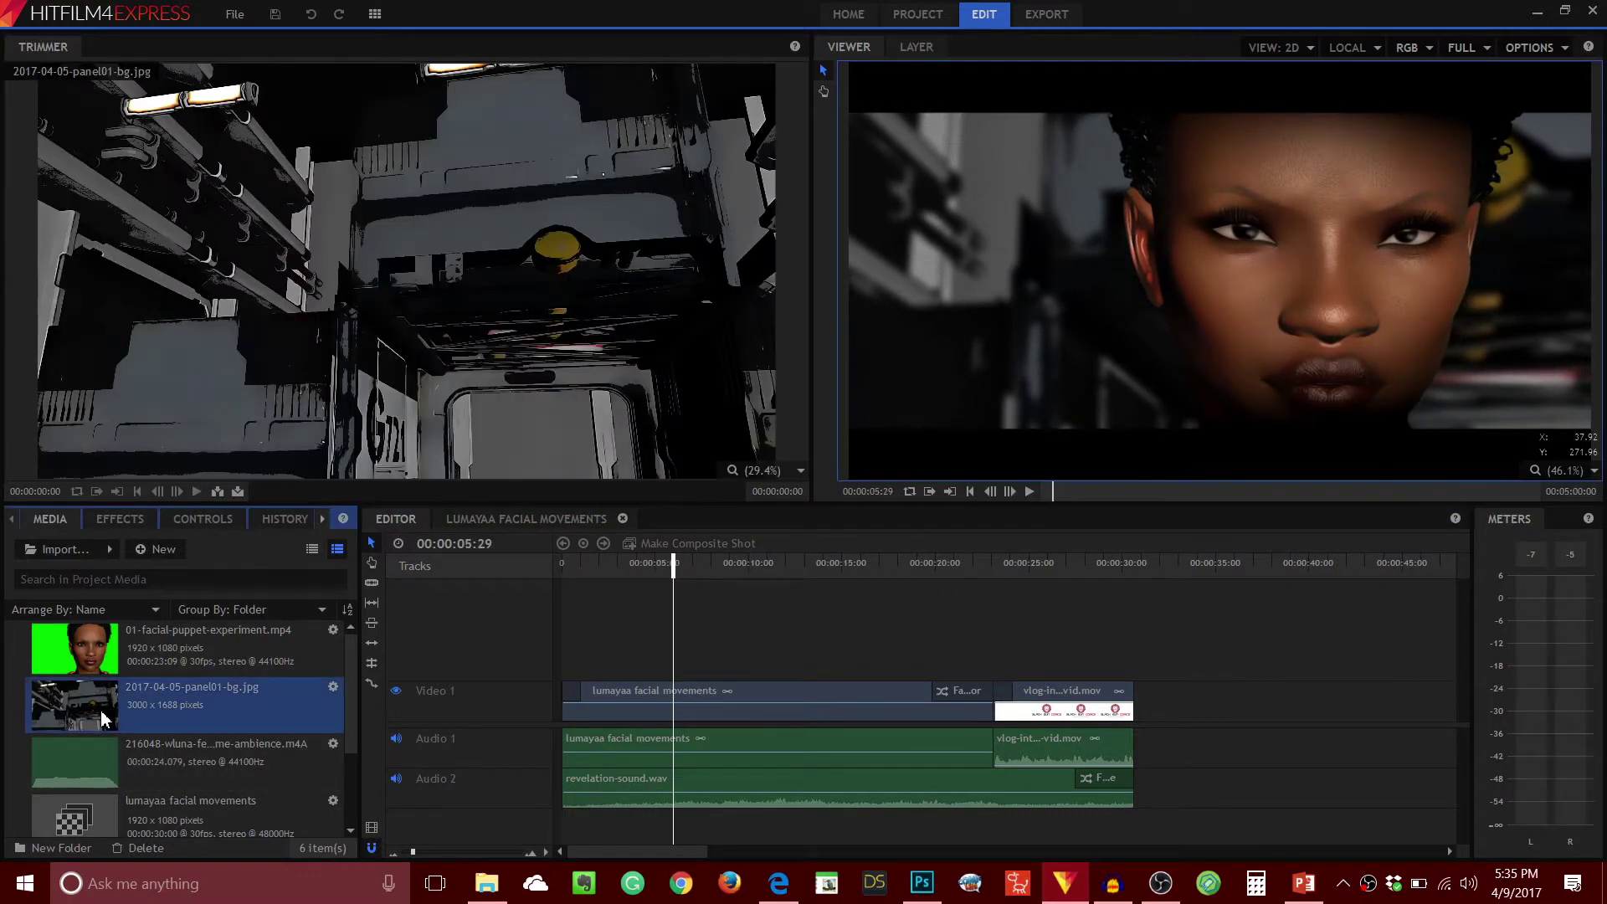
pyautogui.doubleClick(123, 743)
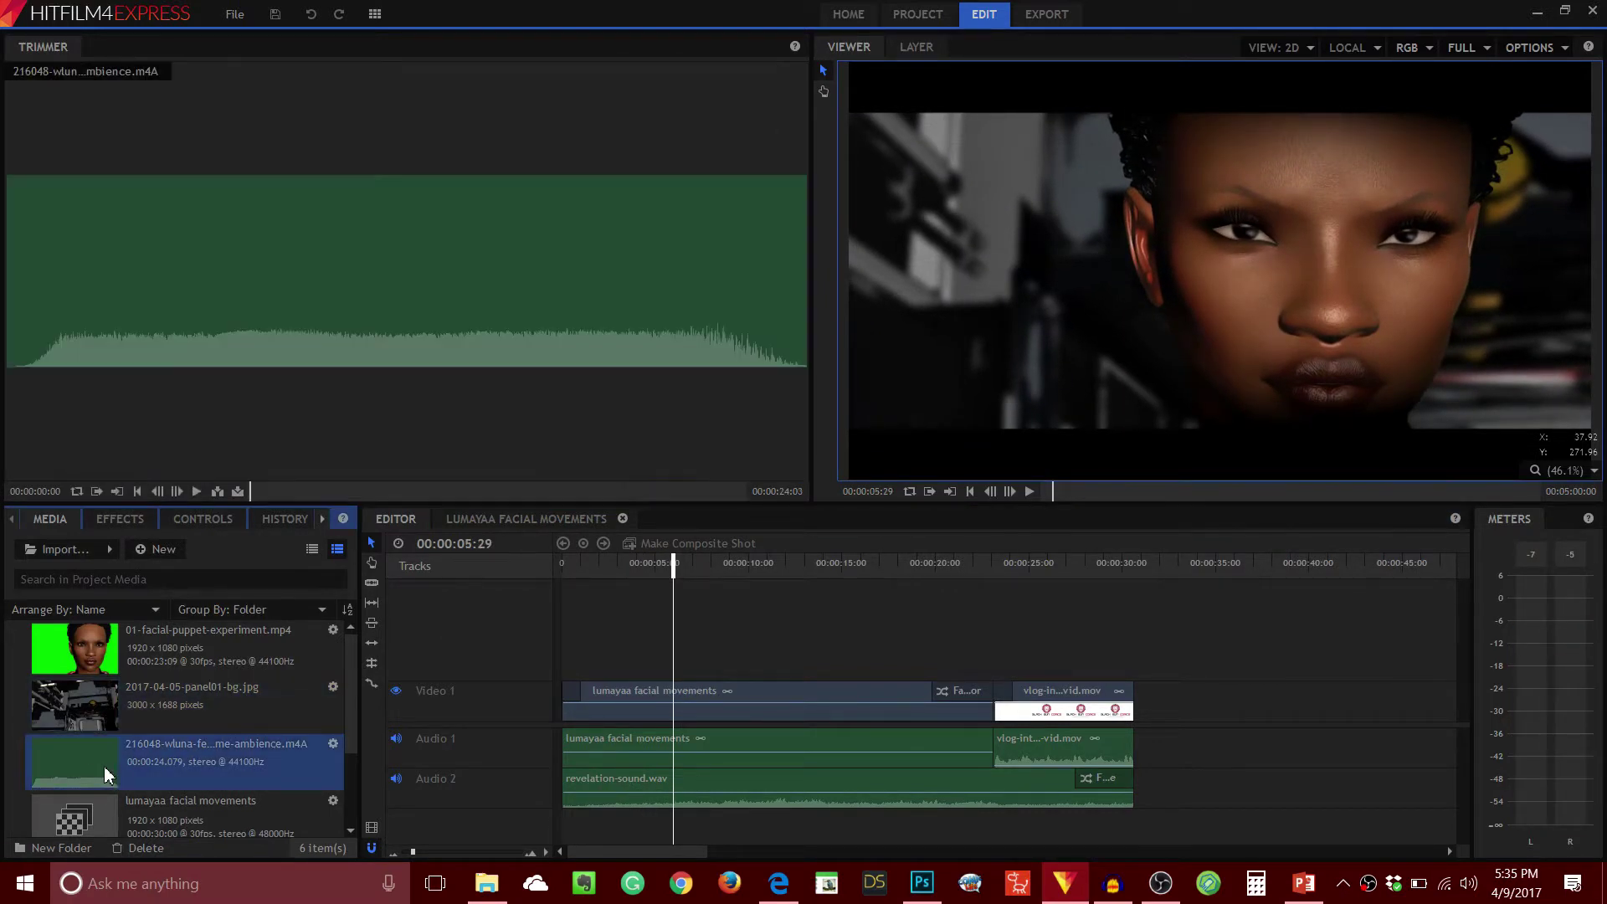
pyautogui.click(107, 824)
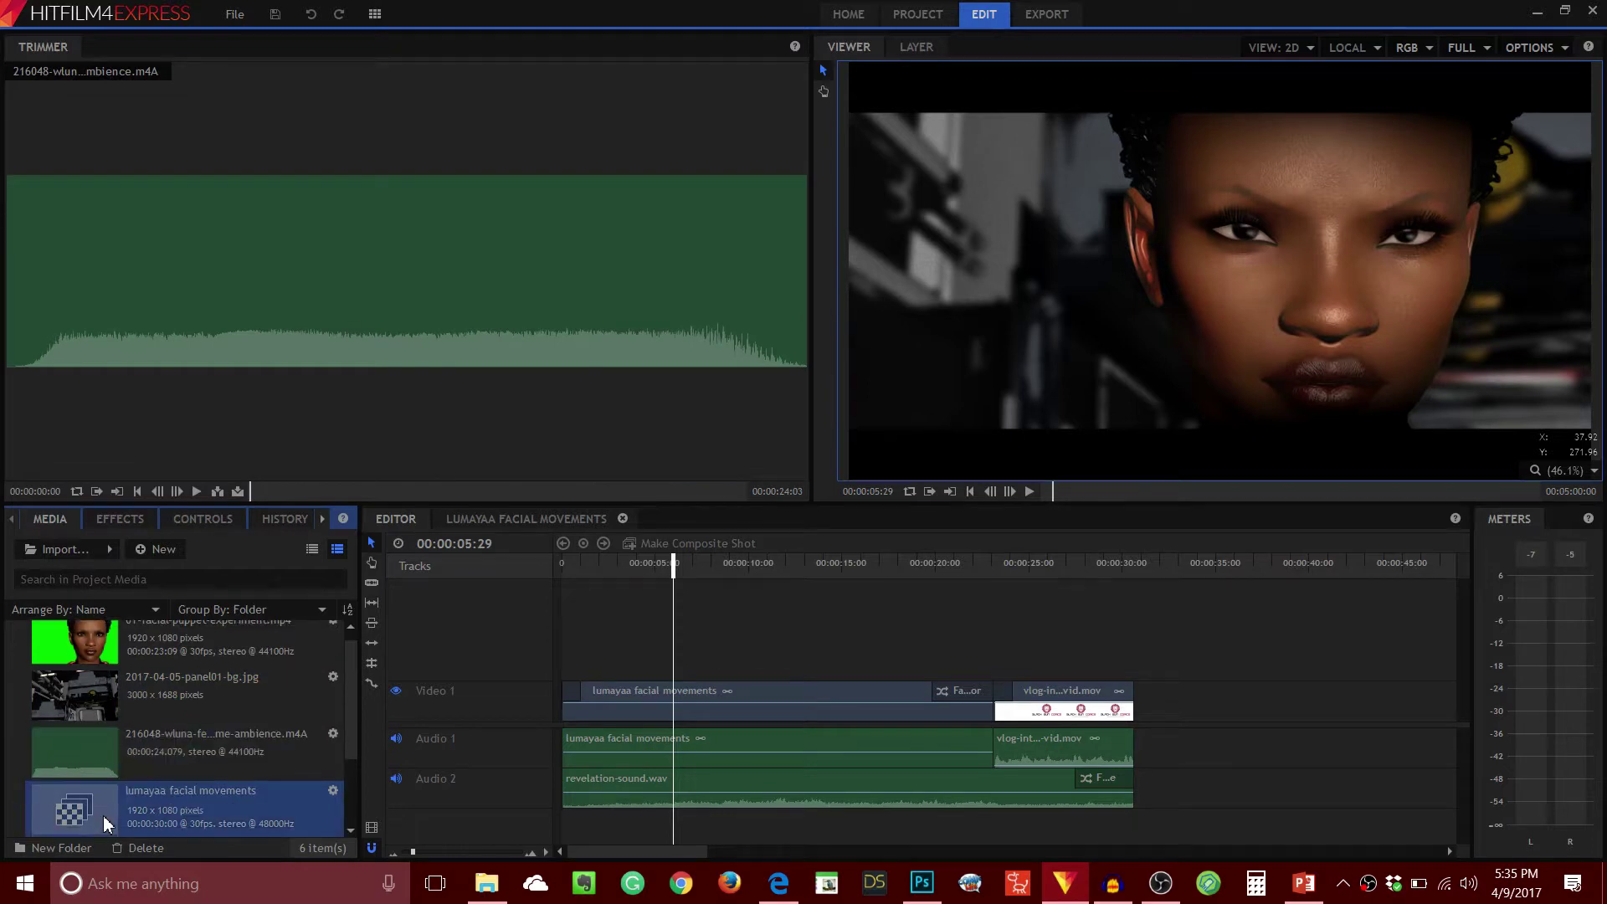
# - Examine the lumayaa facial movements composite shot, including both layers' properties, the background's Blur settings, the playback and the facial puppet layer's visibility
pyautogui.click(514, 519)
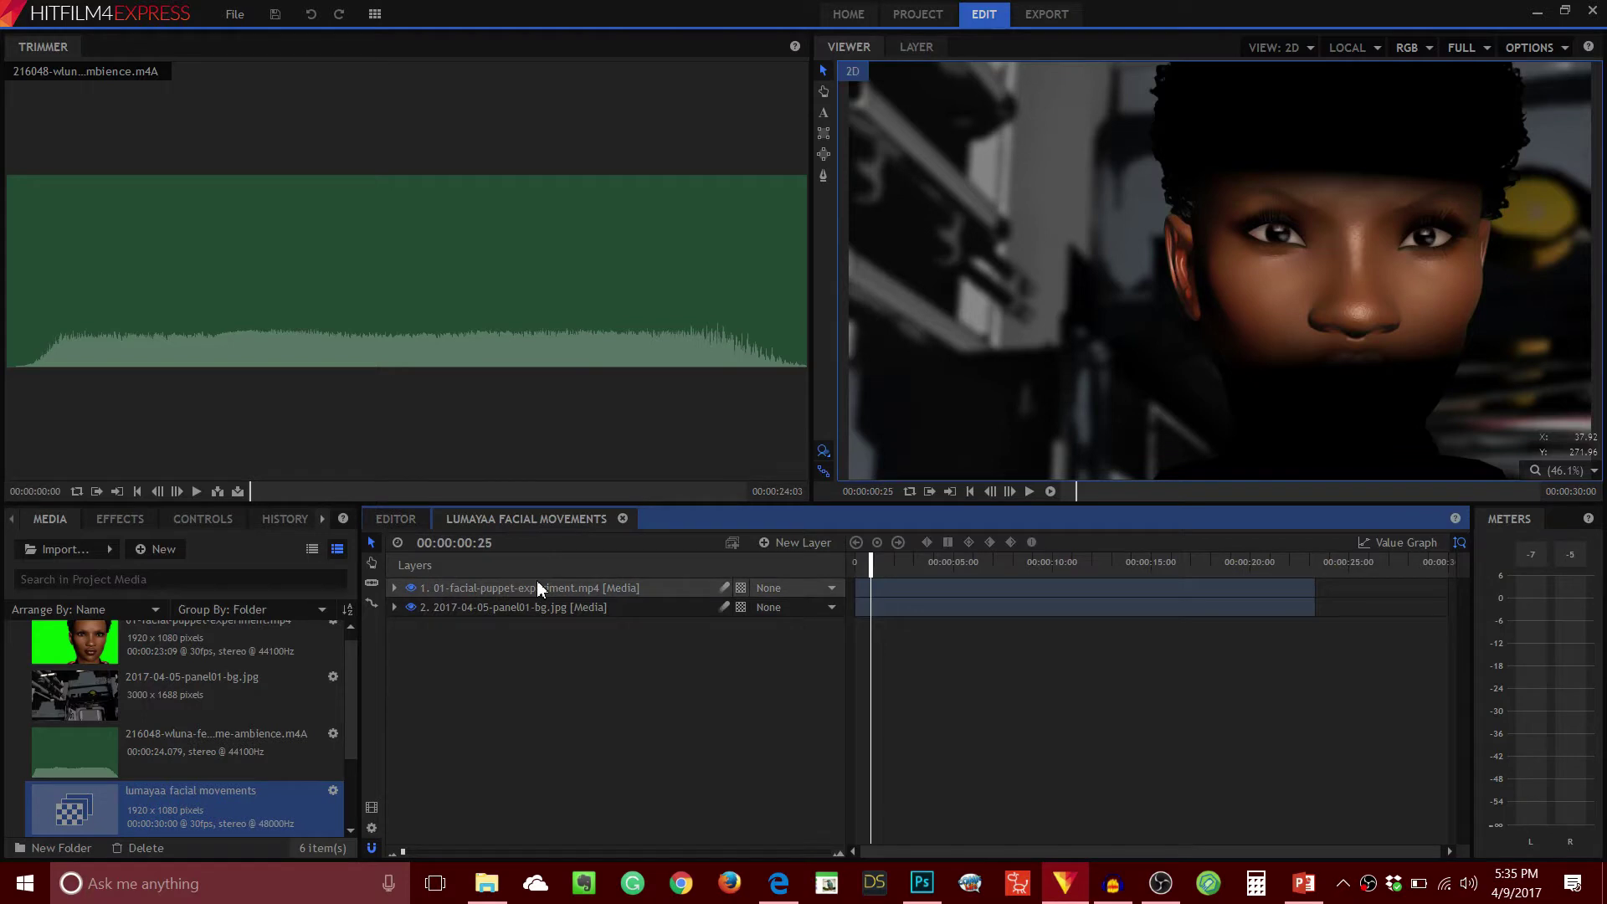
pyautogui.click(394, 587)
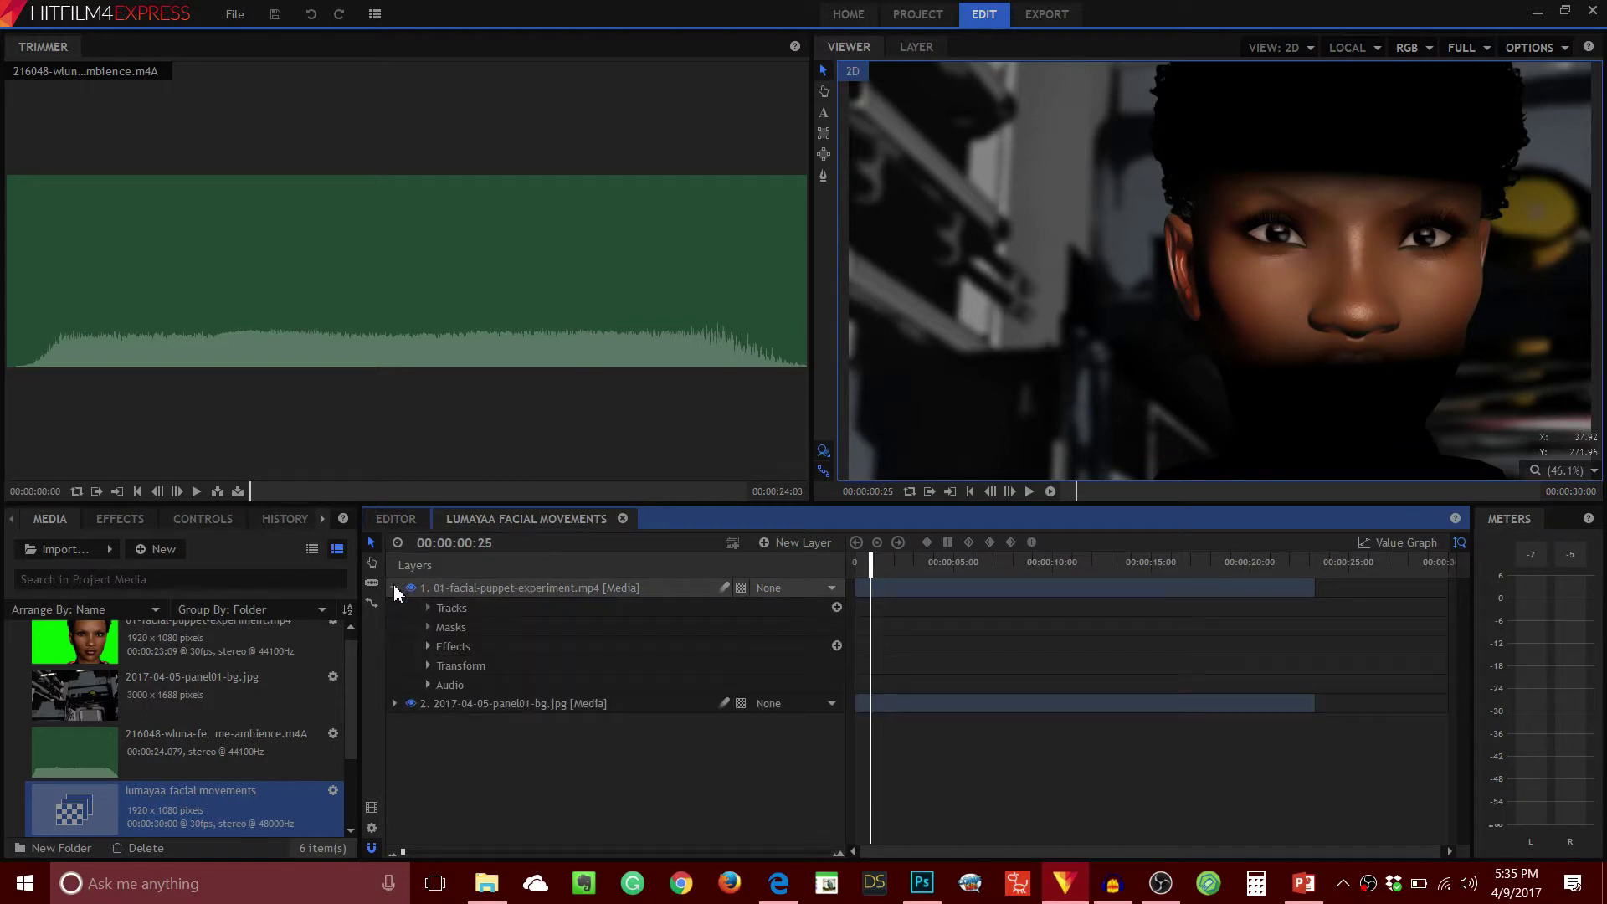
pyautogui.click(396, 704)
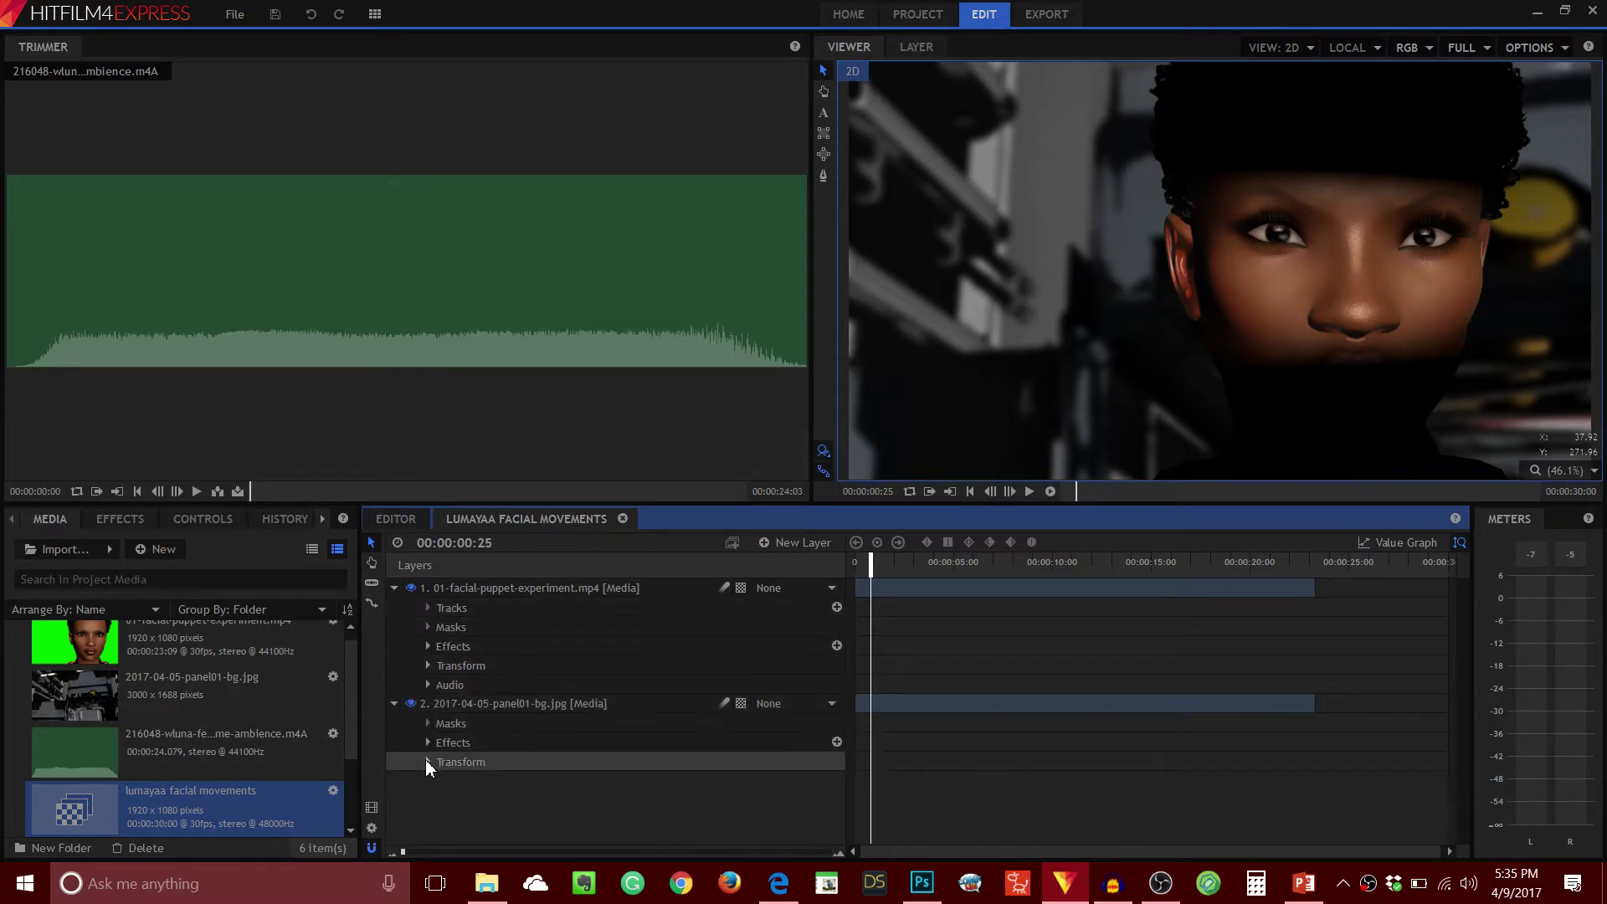
pyautogui.click(427, 742)
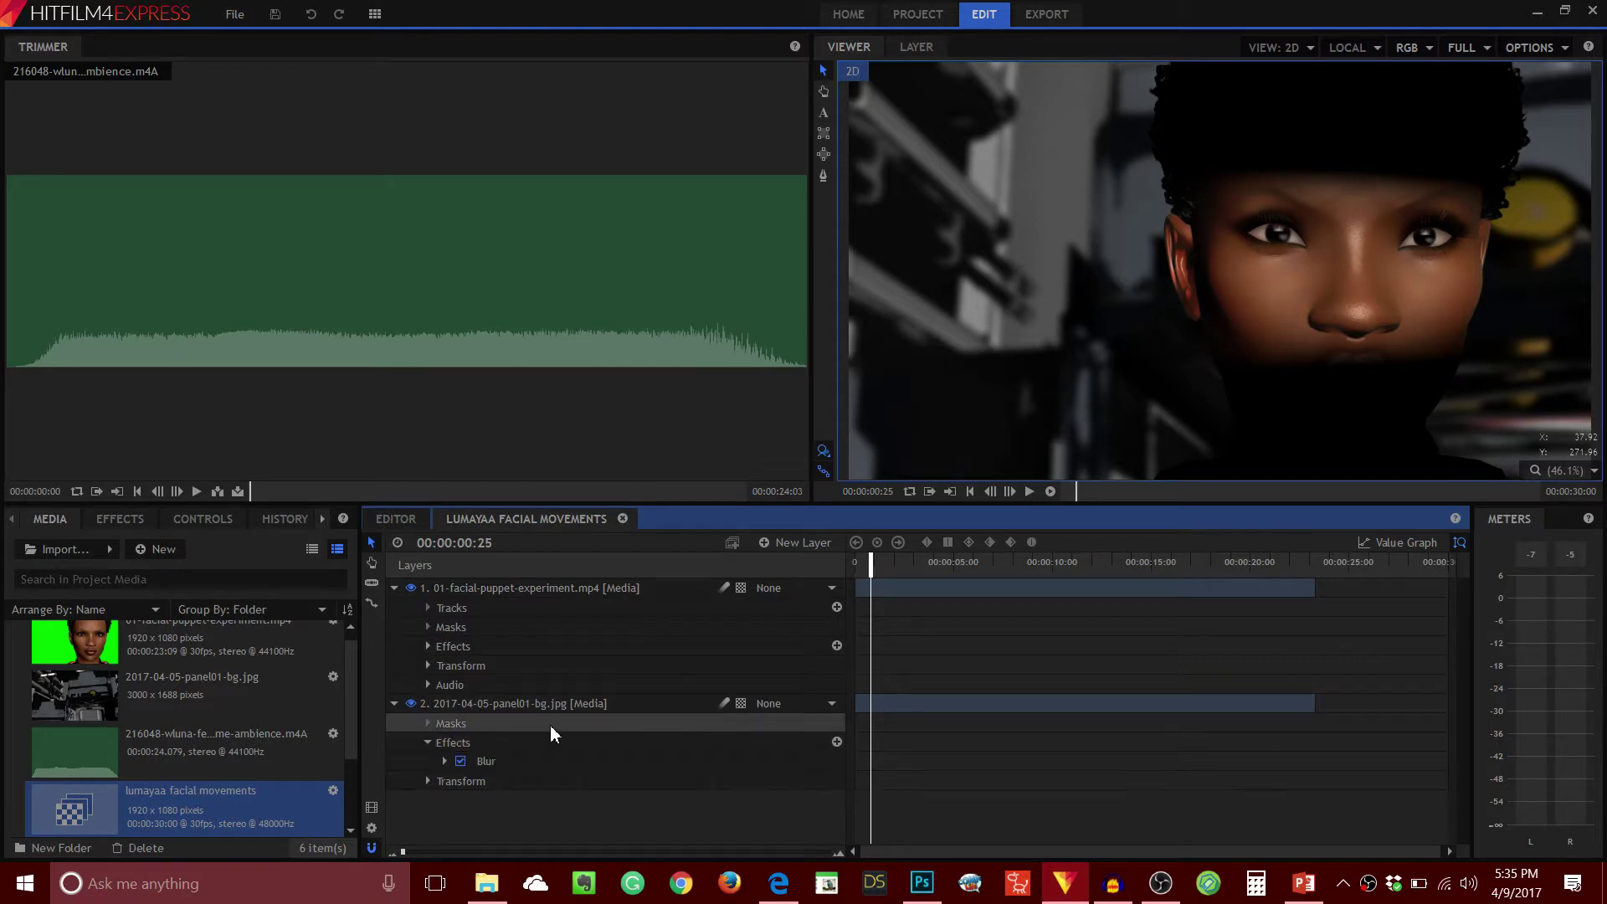
pyautogui.click(445, 761)
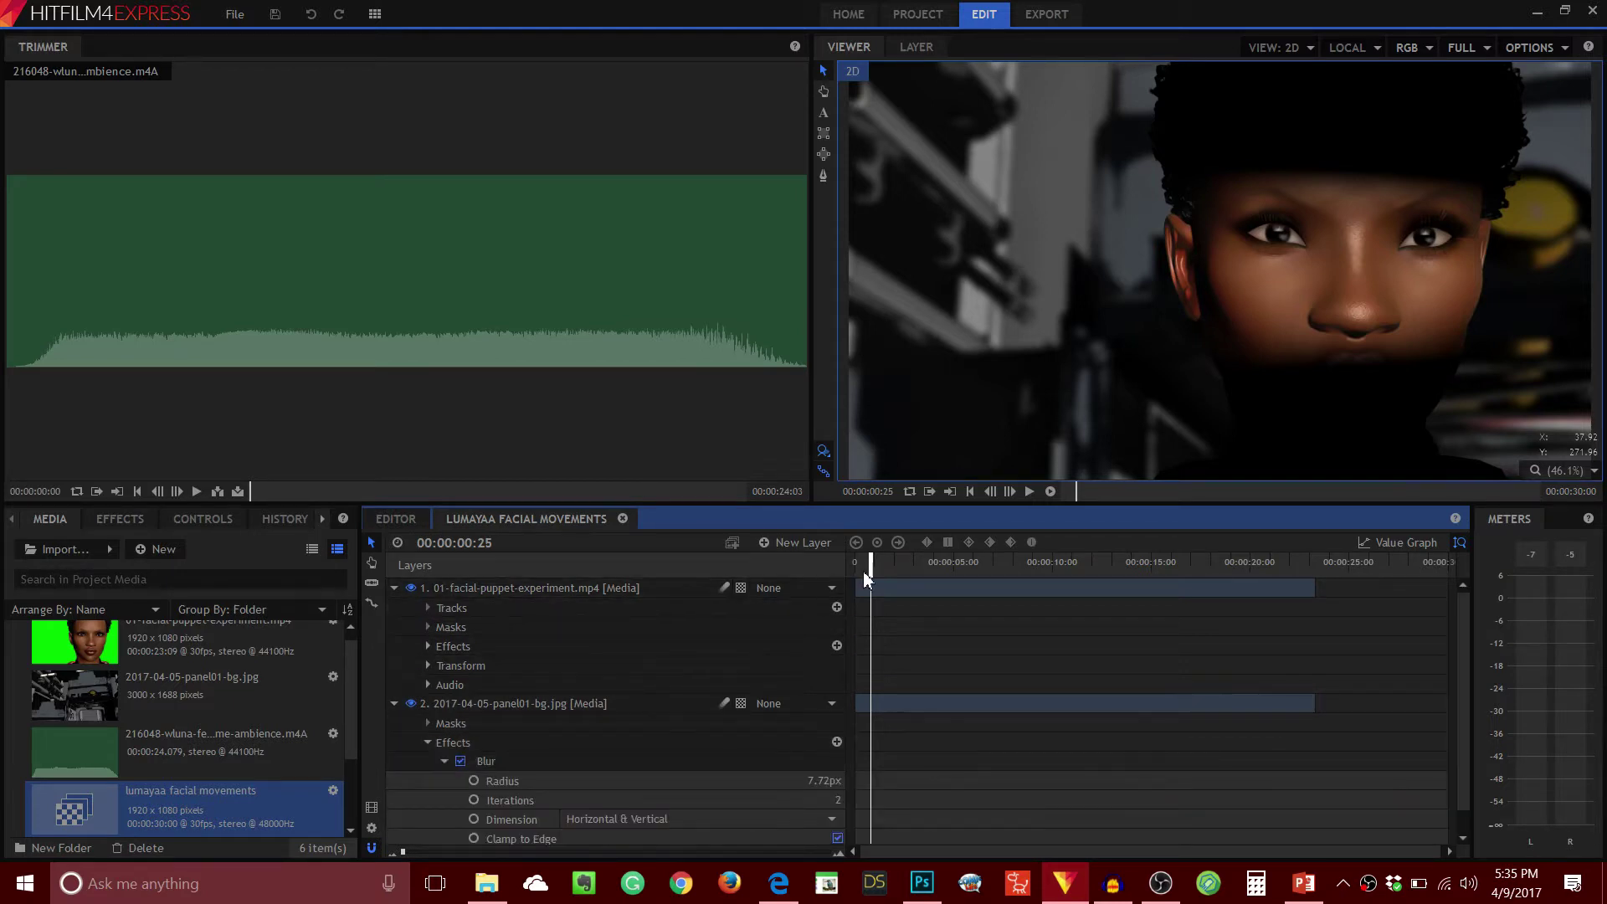
pyautogui.moveTo(872, 567); pyautogui.dragTo(1035, 567)
pyautogui.click(411, 588)
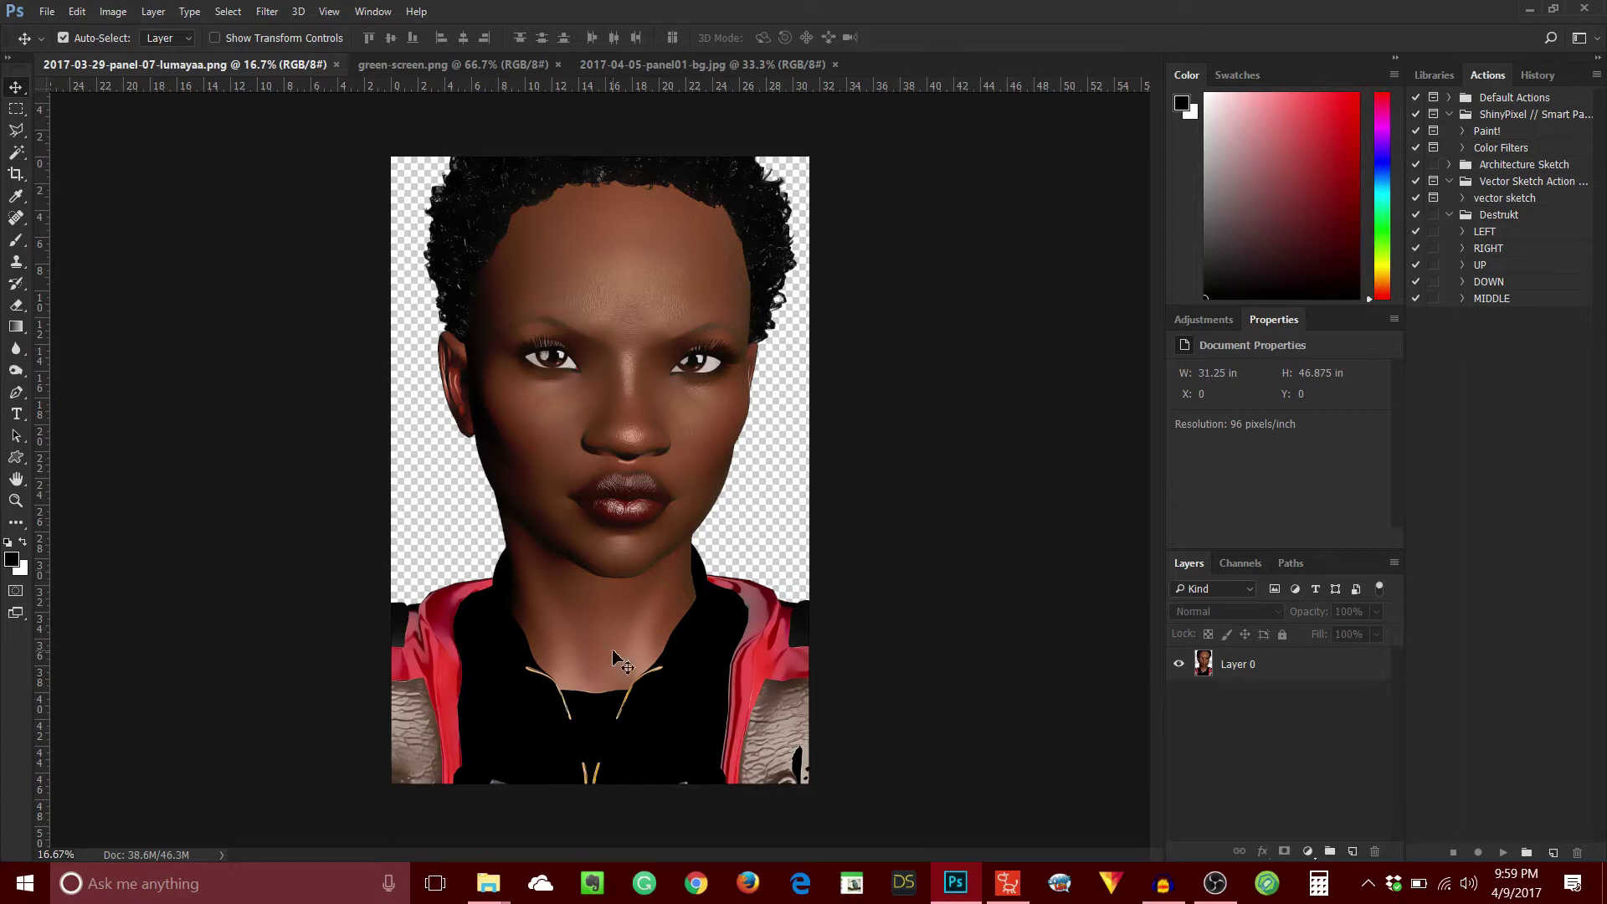
# - Review the green-screen.png, 2017-04-05-panel01-bg.jpg and 2017-03-29-panel-07-lumayaa.png source images
pyautogui.click(504, 64)
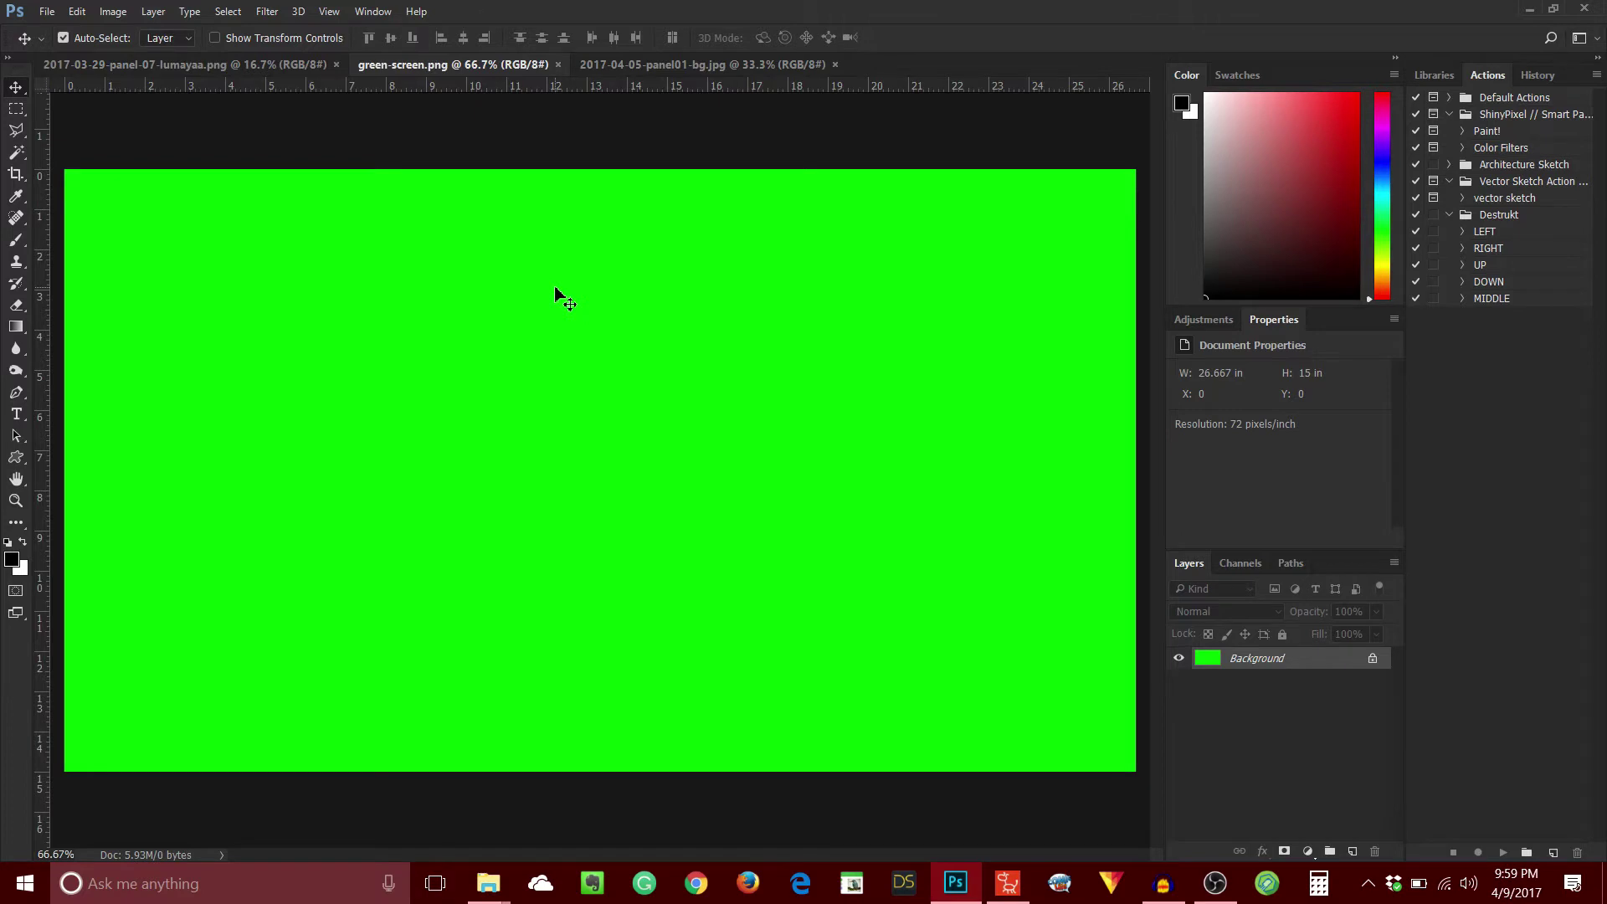
pyautogui.click(661, 73)
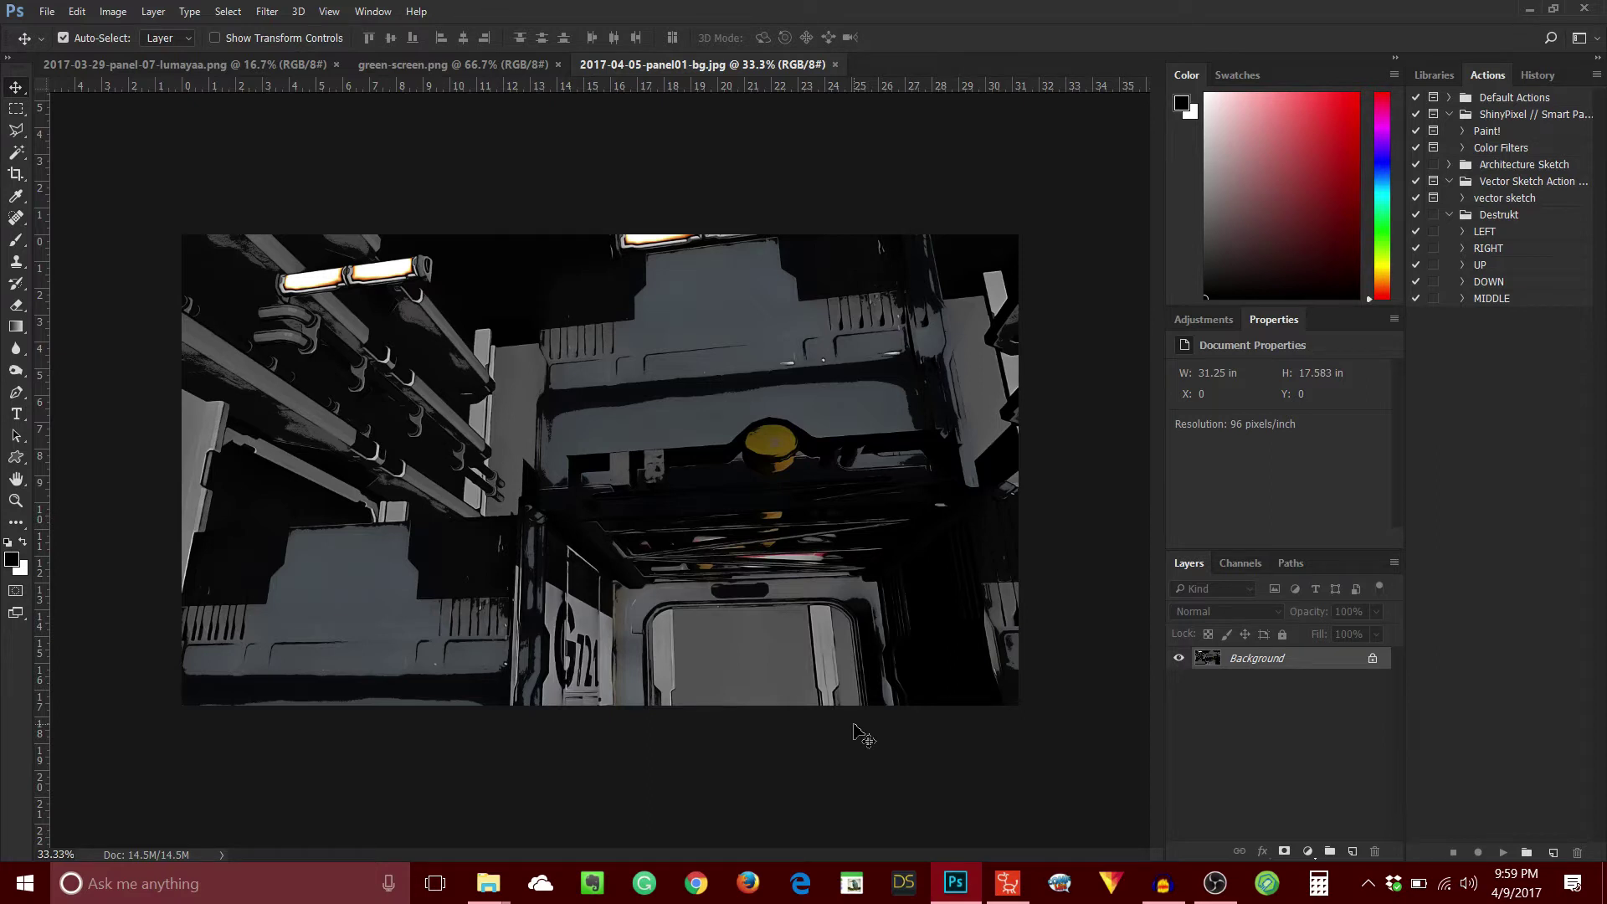
pyautogui.click(244, 67)
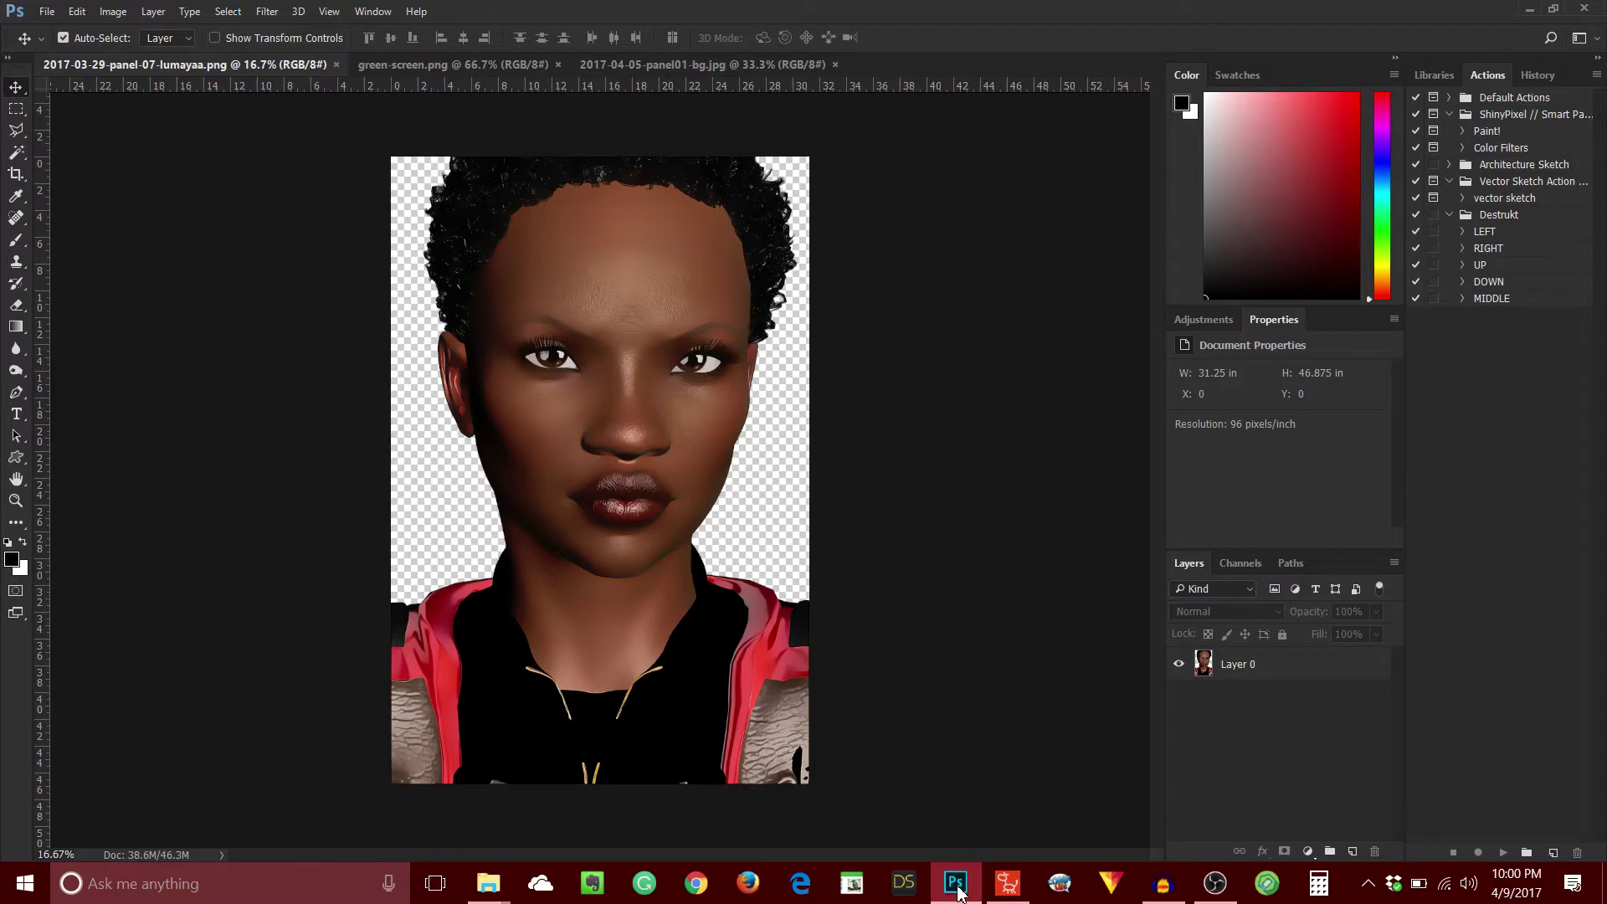
# - In CrazyTalk Animator, import 2017-03-29-panel-07-lumayaa from the pngs folder as a G3 Free Bone Actor and accept the image resizing
pyautogui.click(1010, 886)
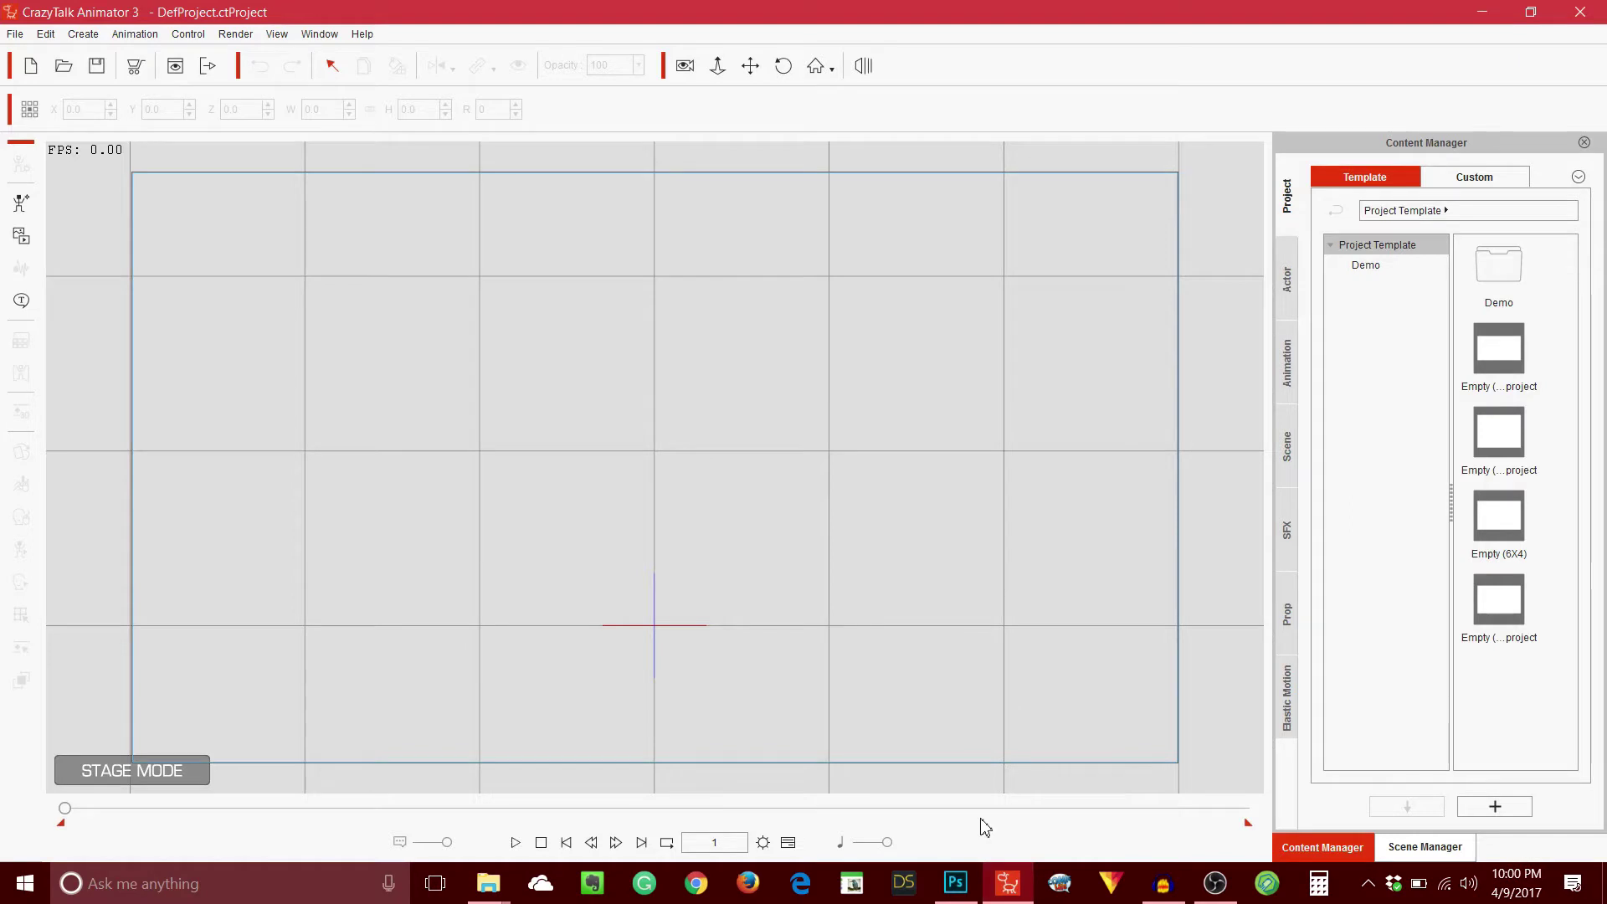
pyautogui.click(488, 884)
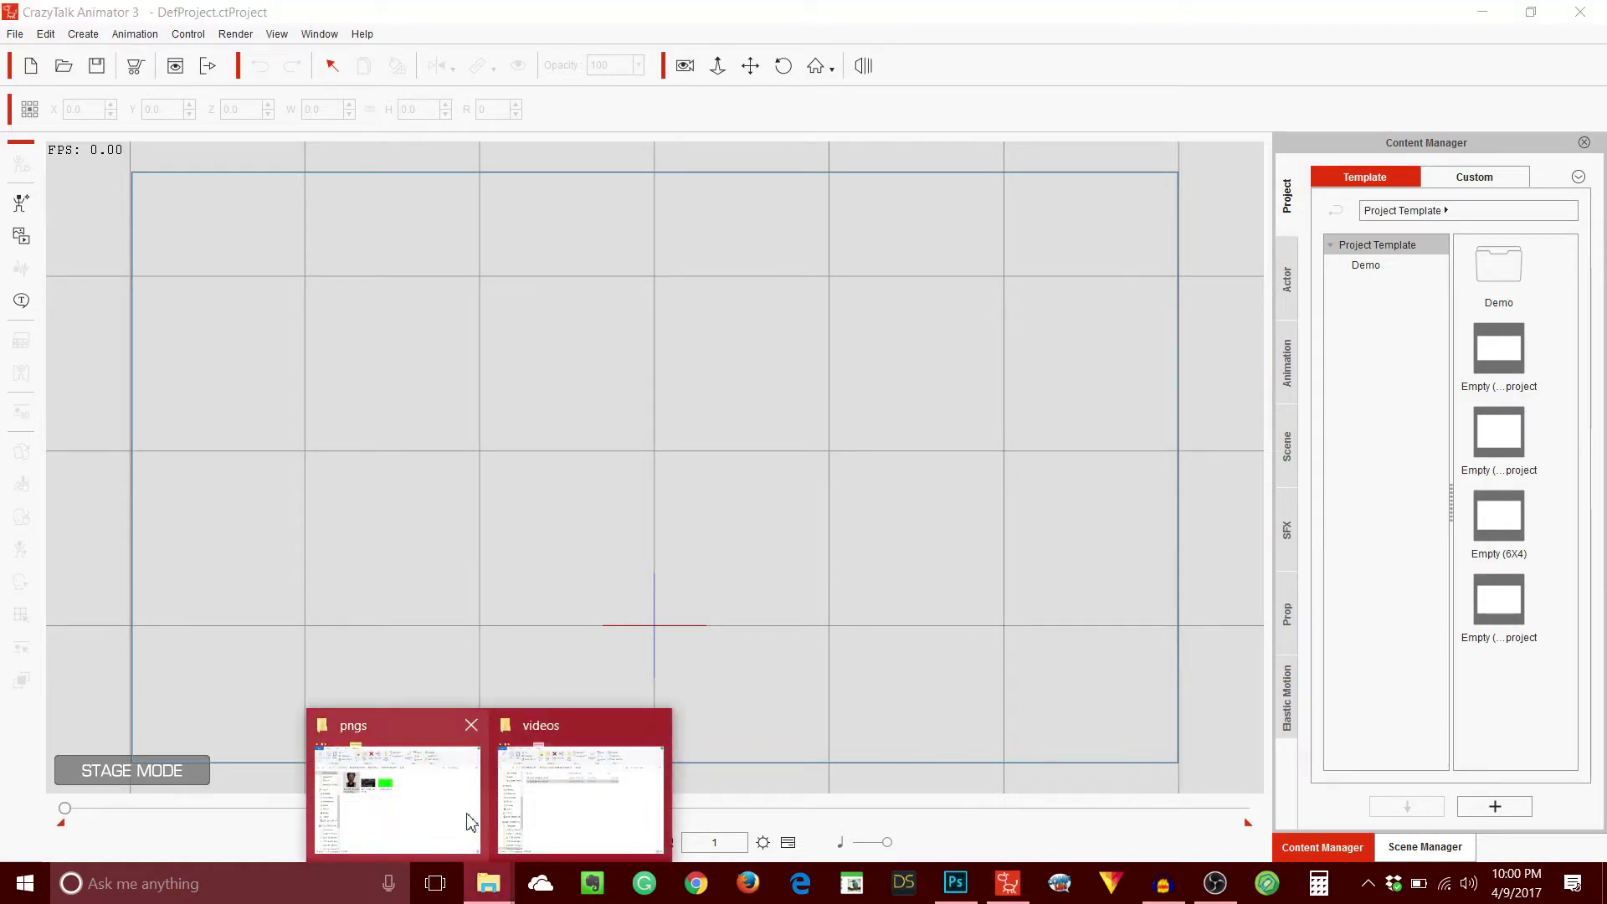
pyautogui.click(434, 789)
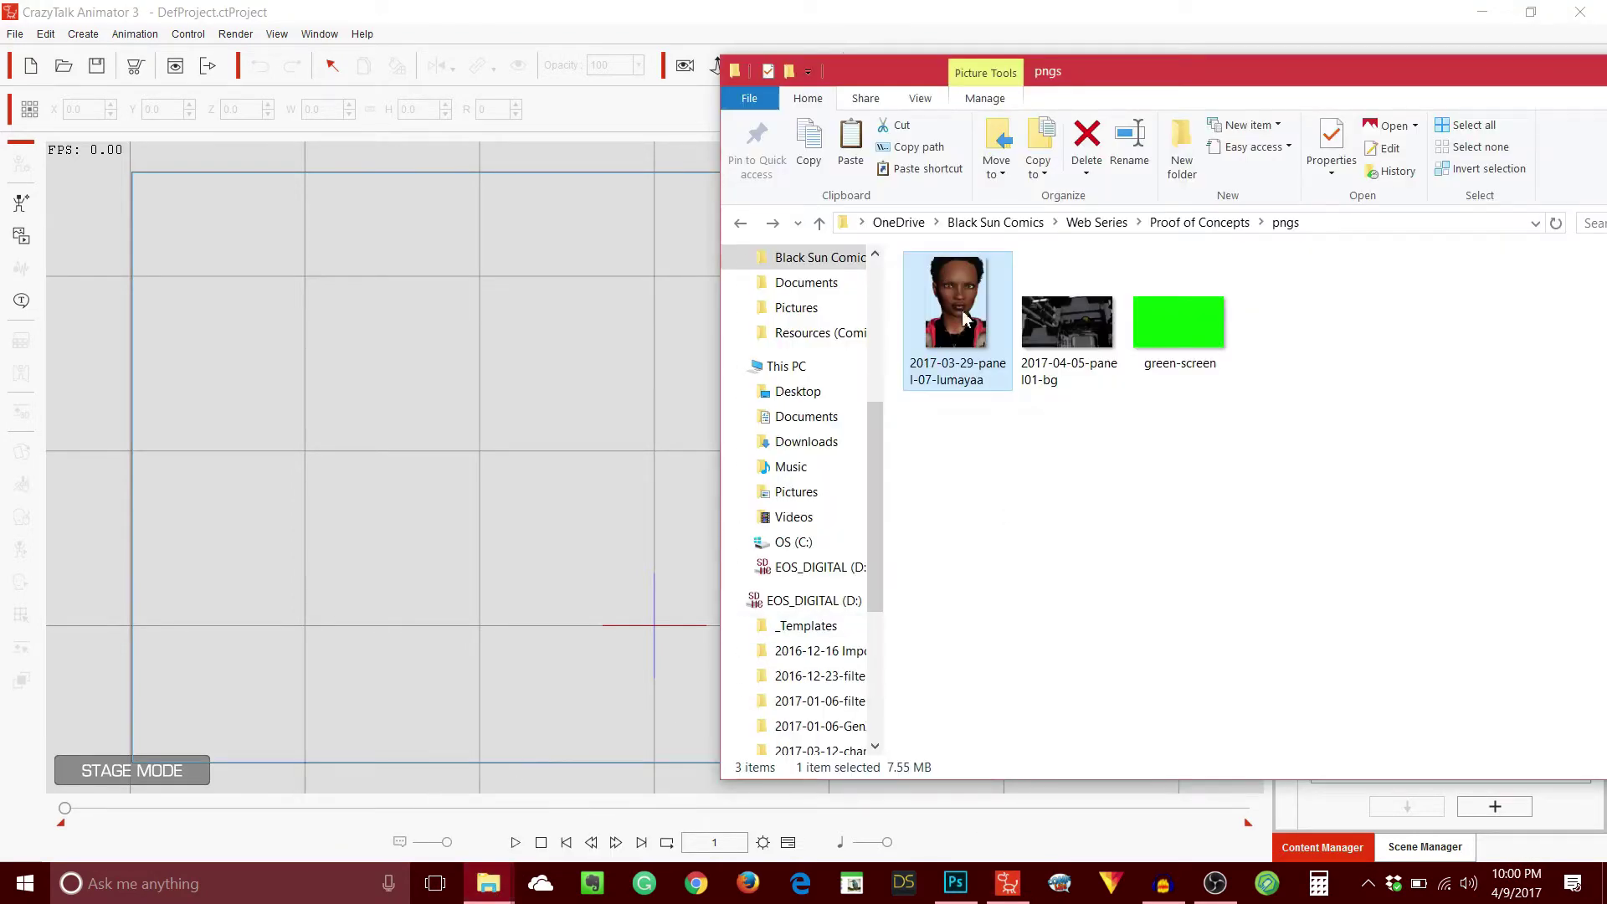
pyautogui.moveTo(969, 310); pyautogui.dragTo(606, 461)
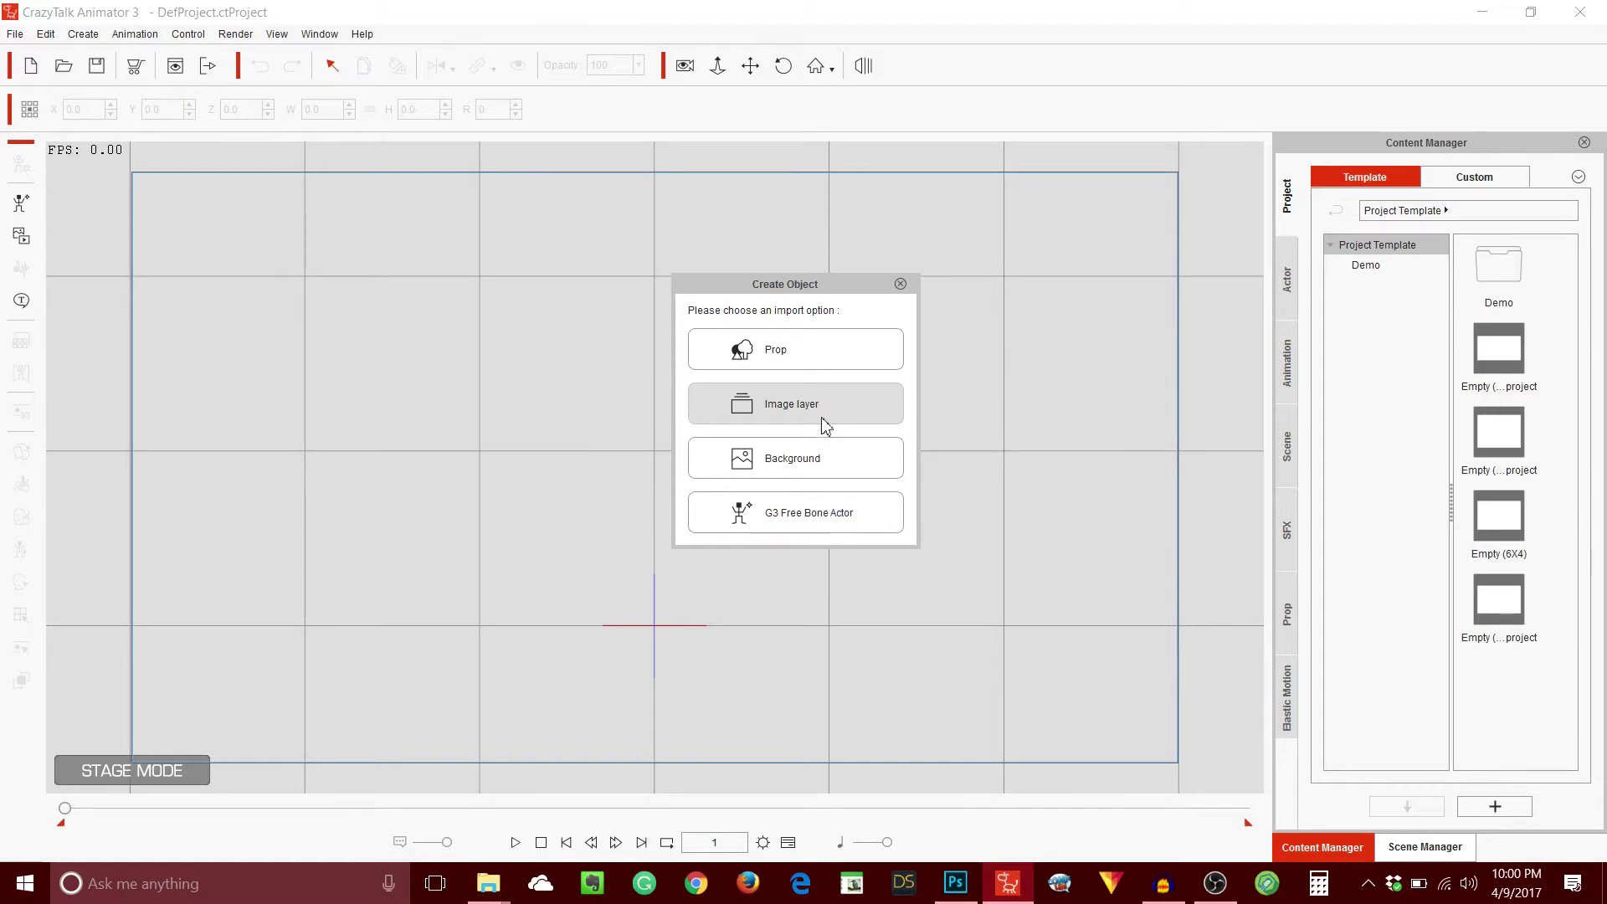
pyautogui.click(832, 526)
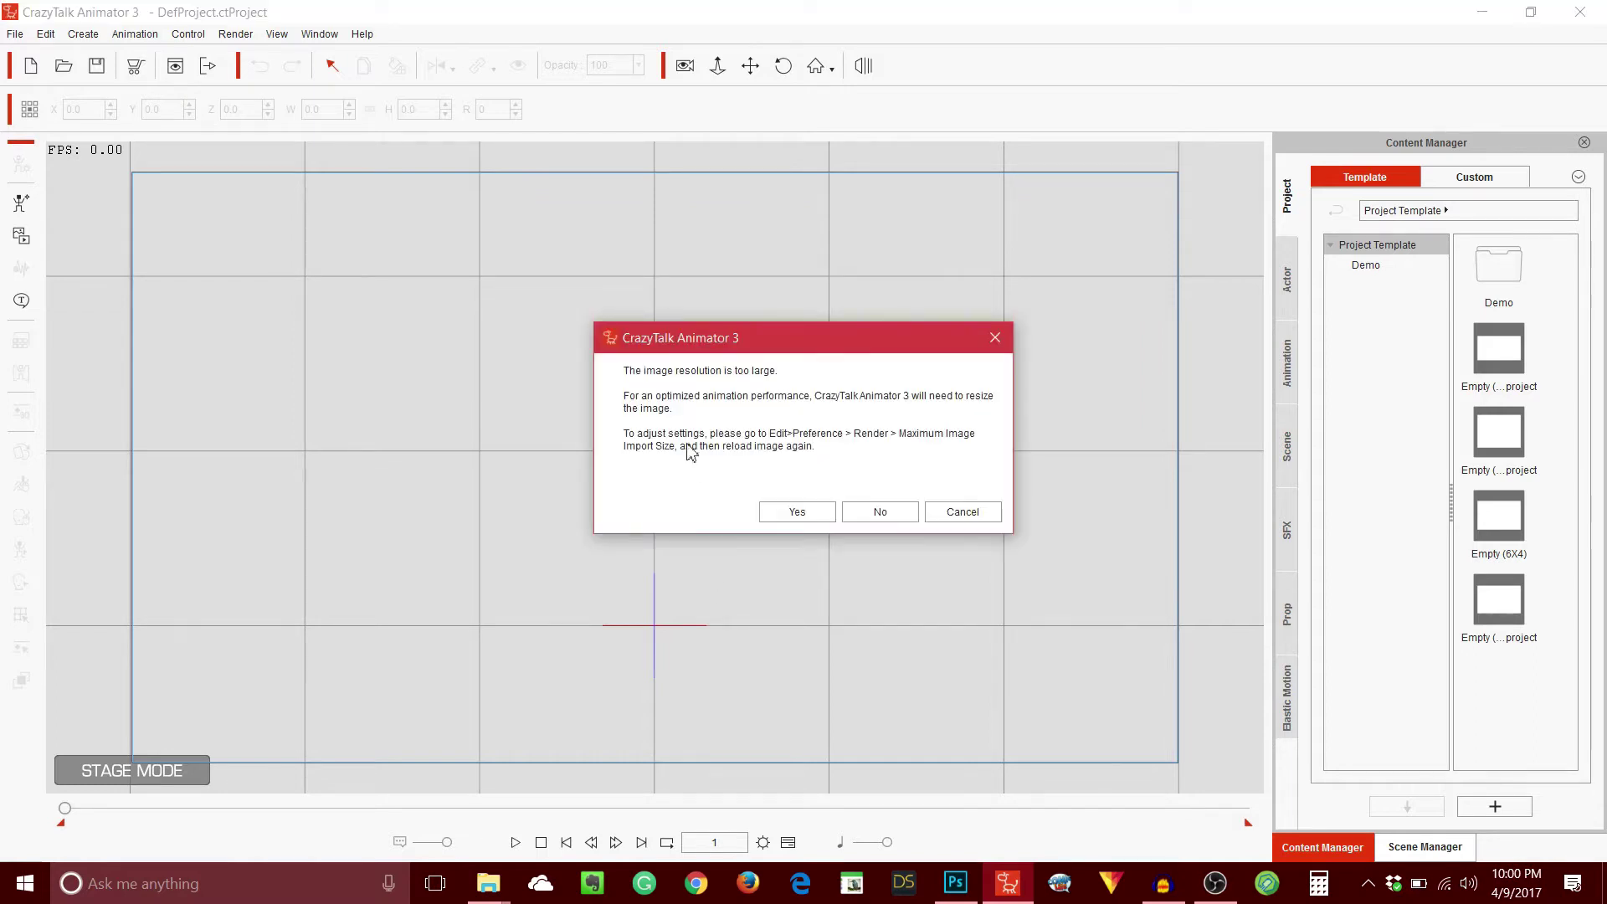
pyautogui.moveTo(735, 347); pyautogui.dragTo(706, 316)
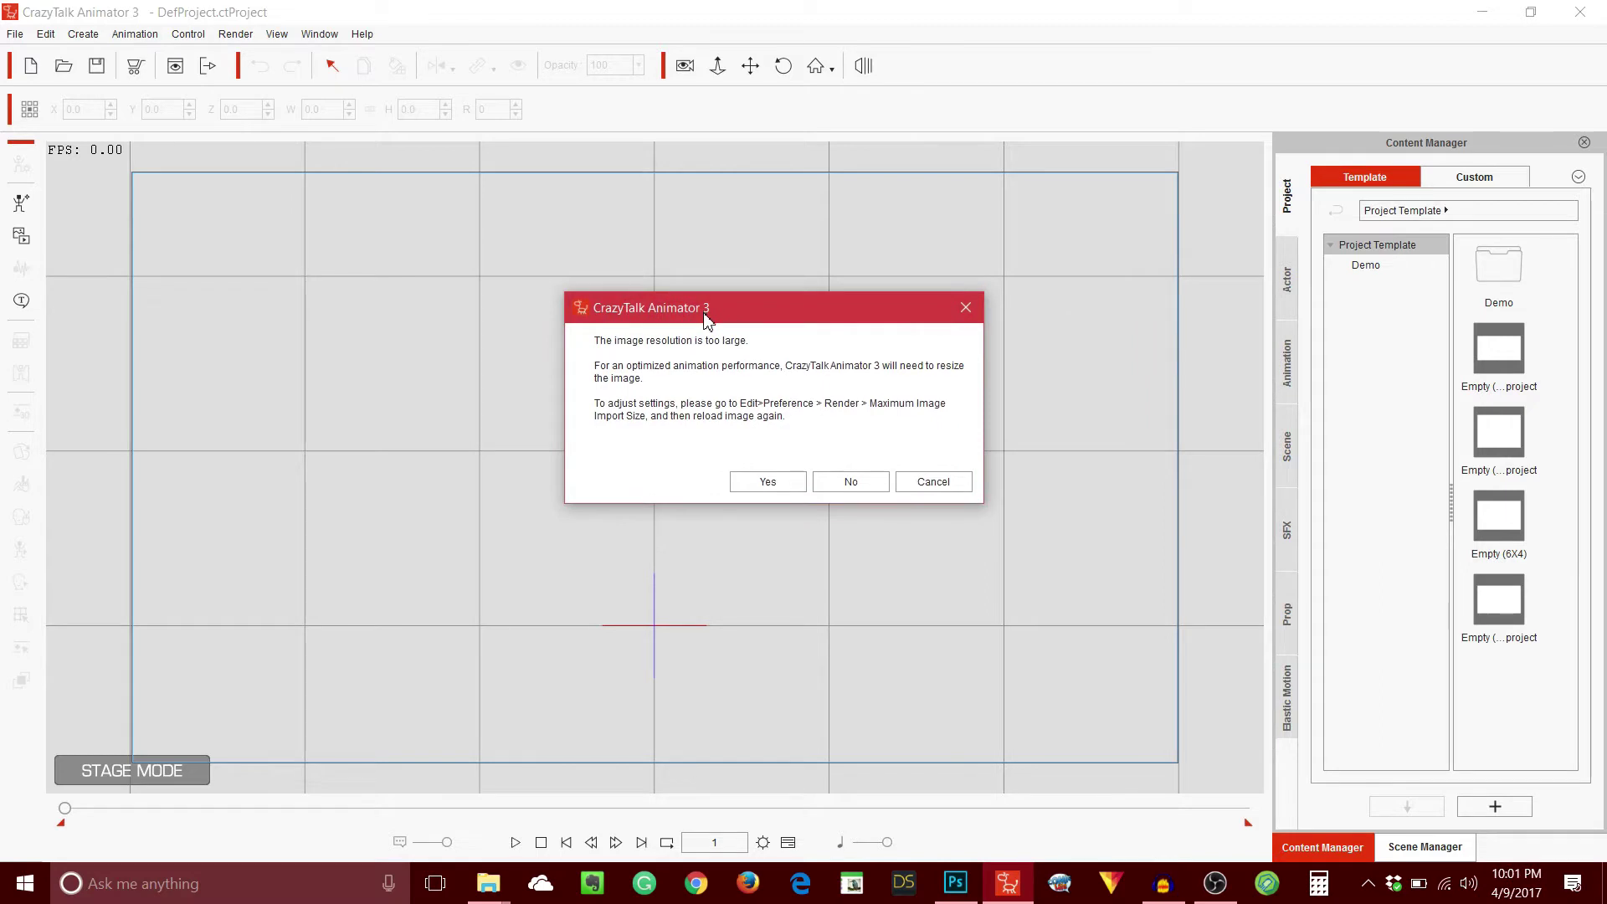
pyautogui.click(770, 490)
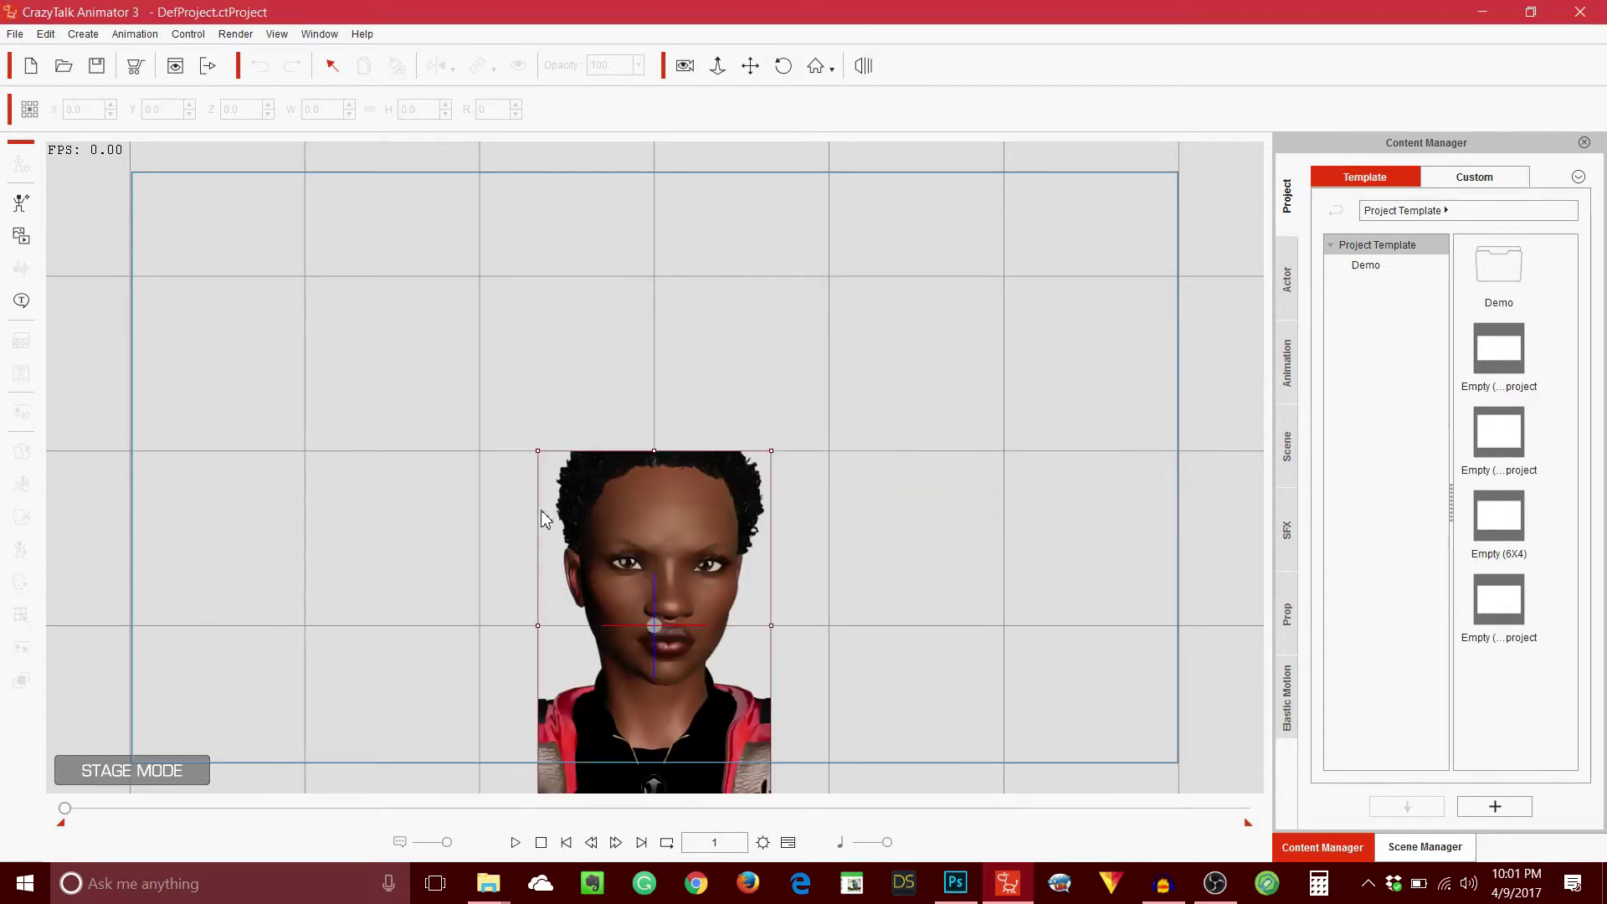
# - Return from the Bone Editor to the stage, reopen the portrait actor in Composer mode and select its Root
pyautogui.doubleClick(671, 531)
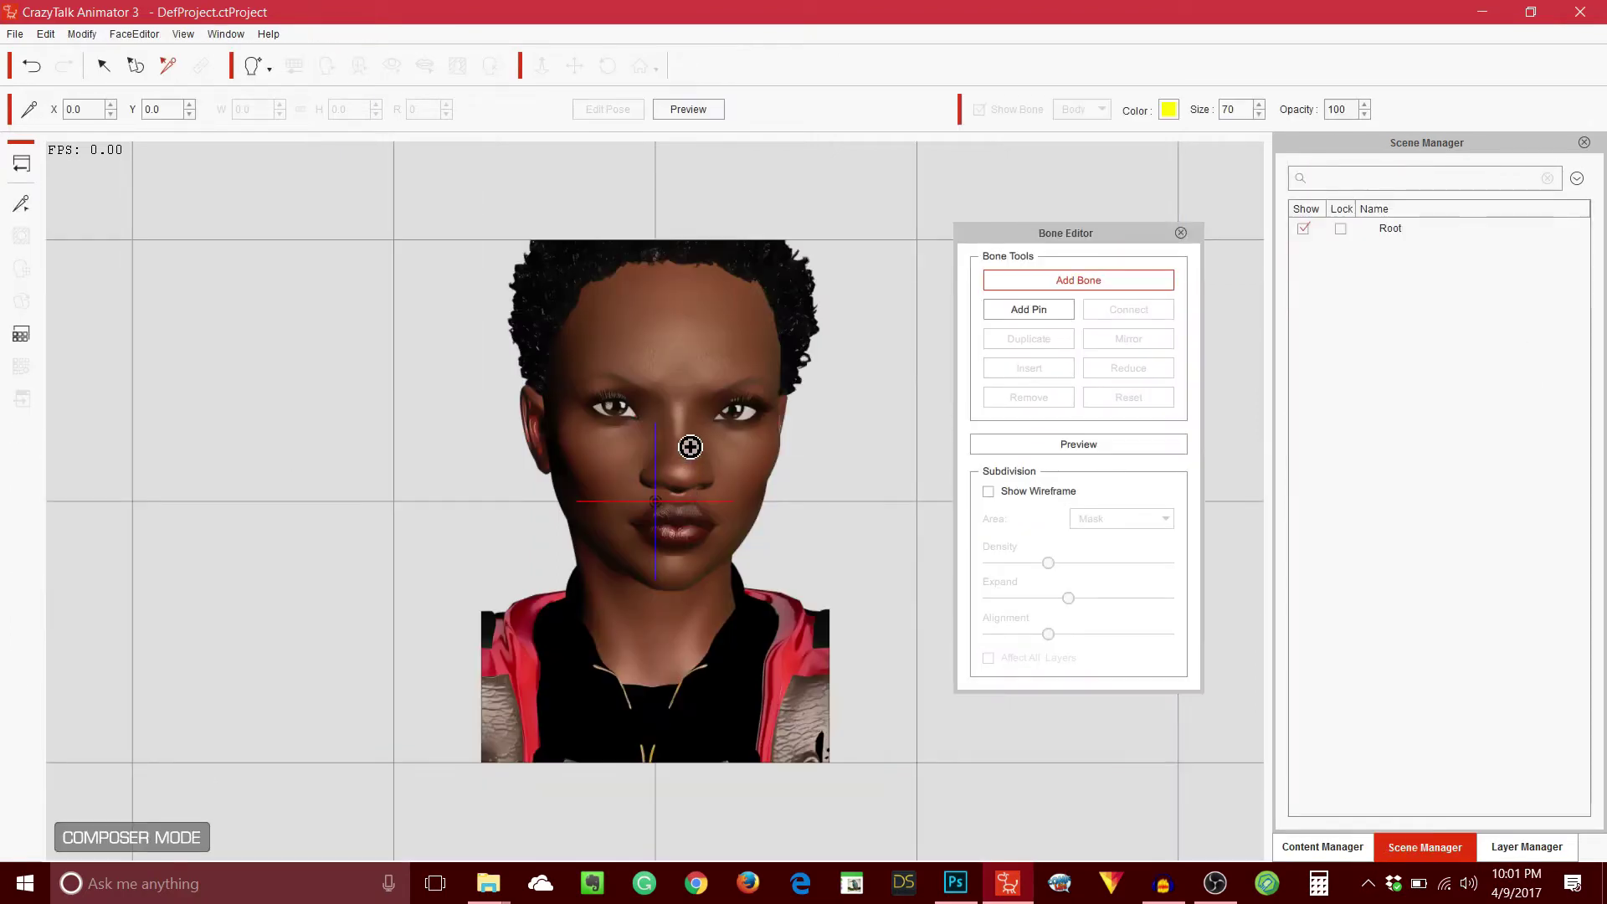
pyautogui.click(23, 169)
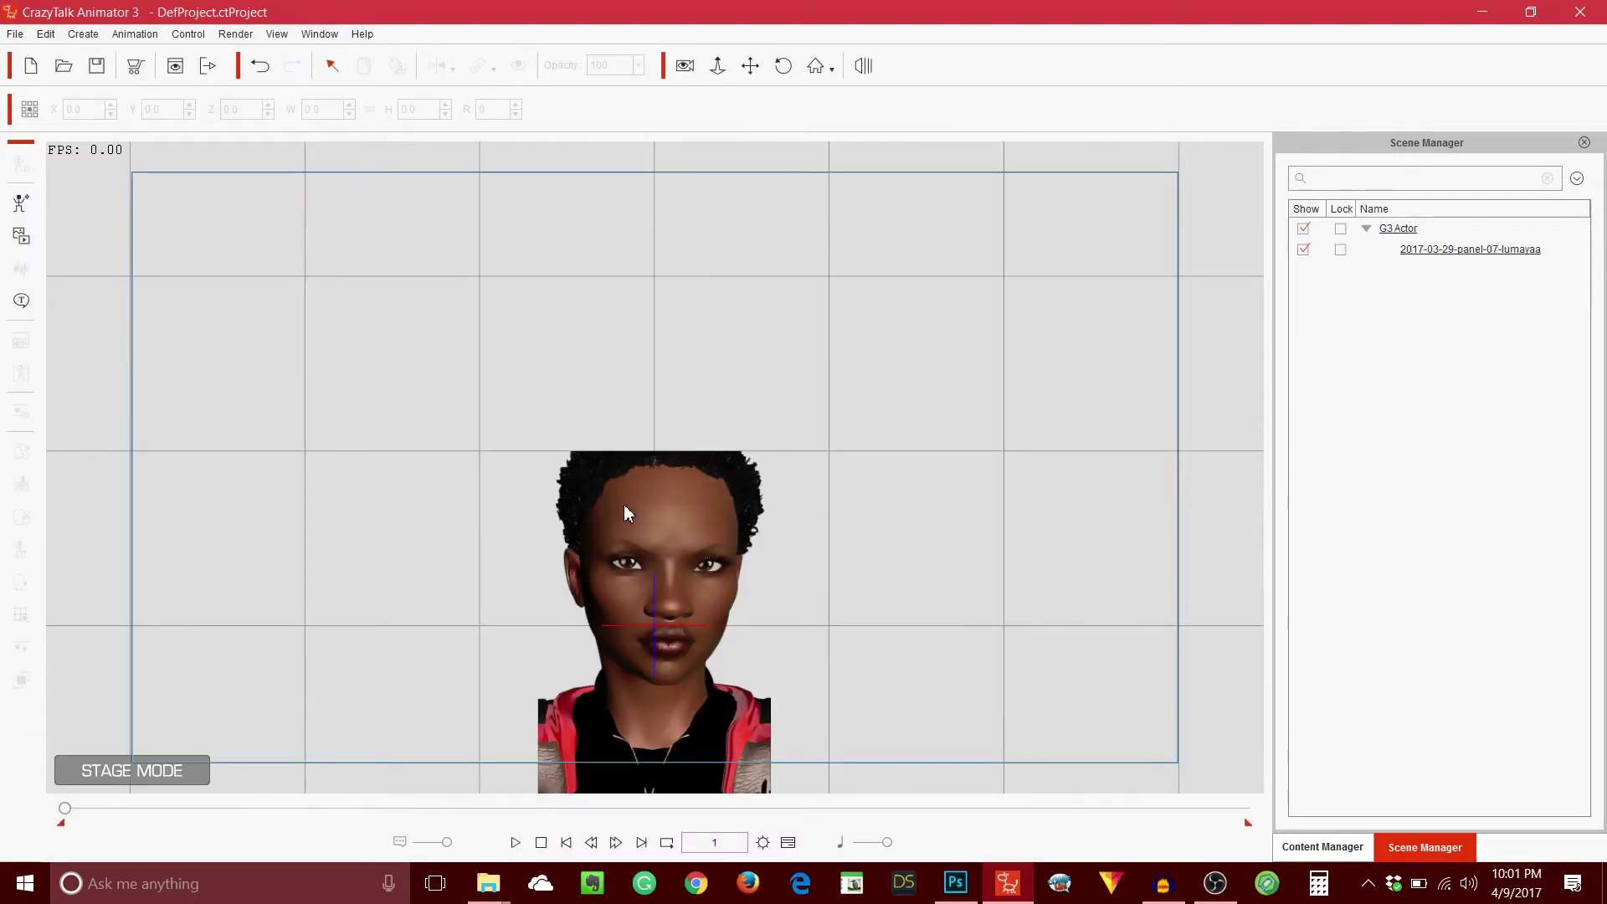
pyautogui.click(624, 504)
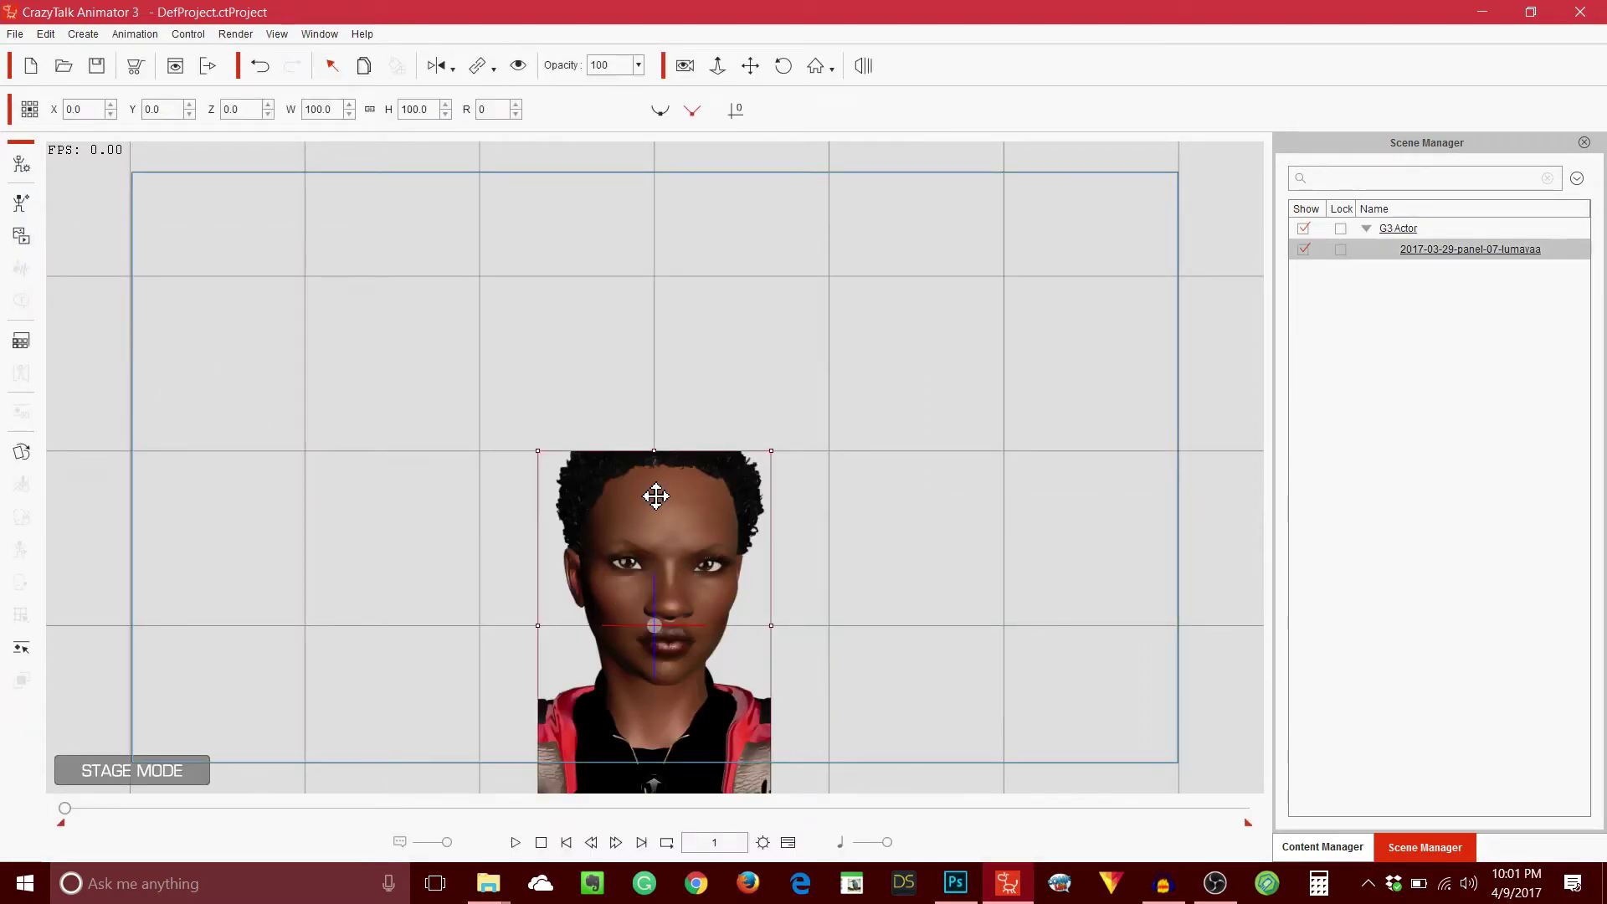
pyautogui.click(25, 169)
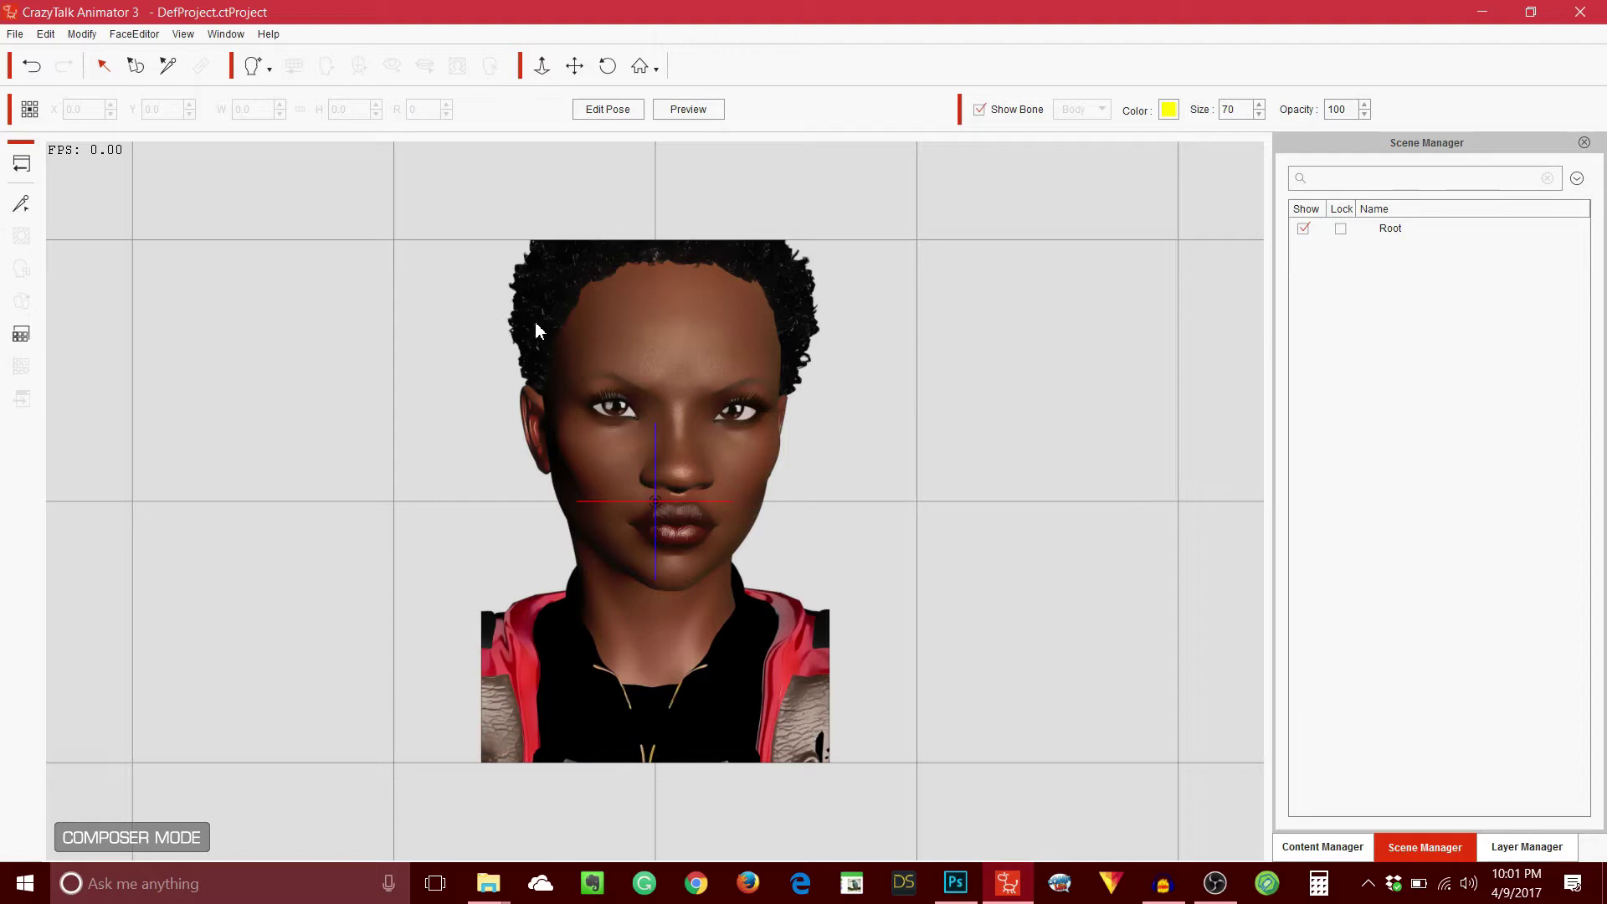
pyautogui.click(702, 323)
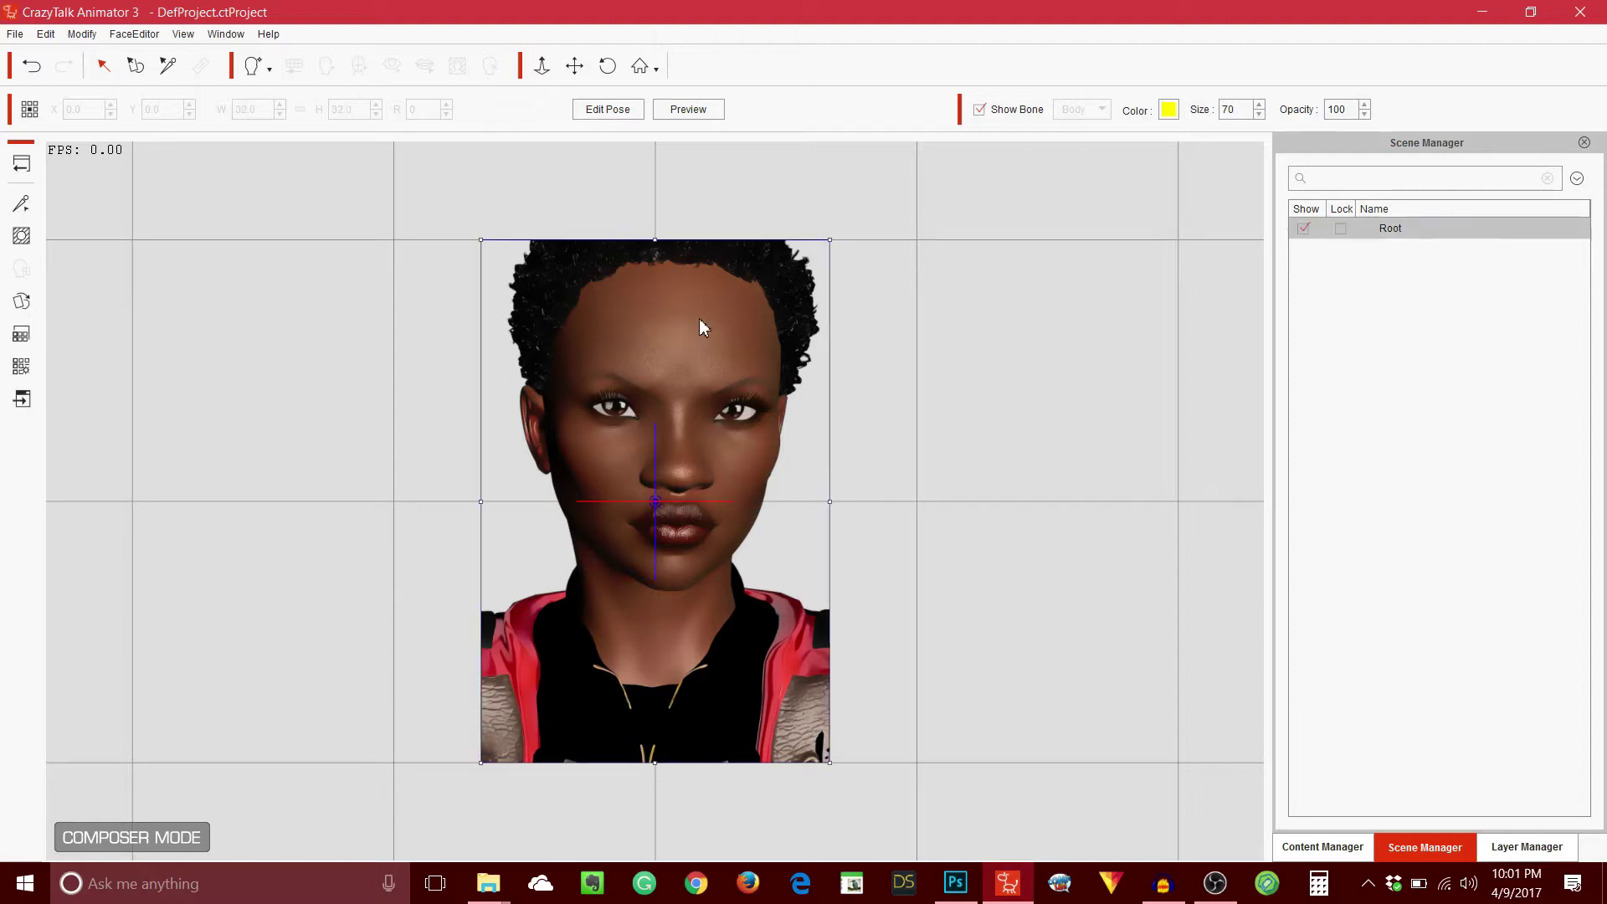
# - Convert the portrait to a morph-based head, crop the image to the head from hair to neck, and continue to the anchor points
pyautogui.click(269, 70)
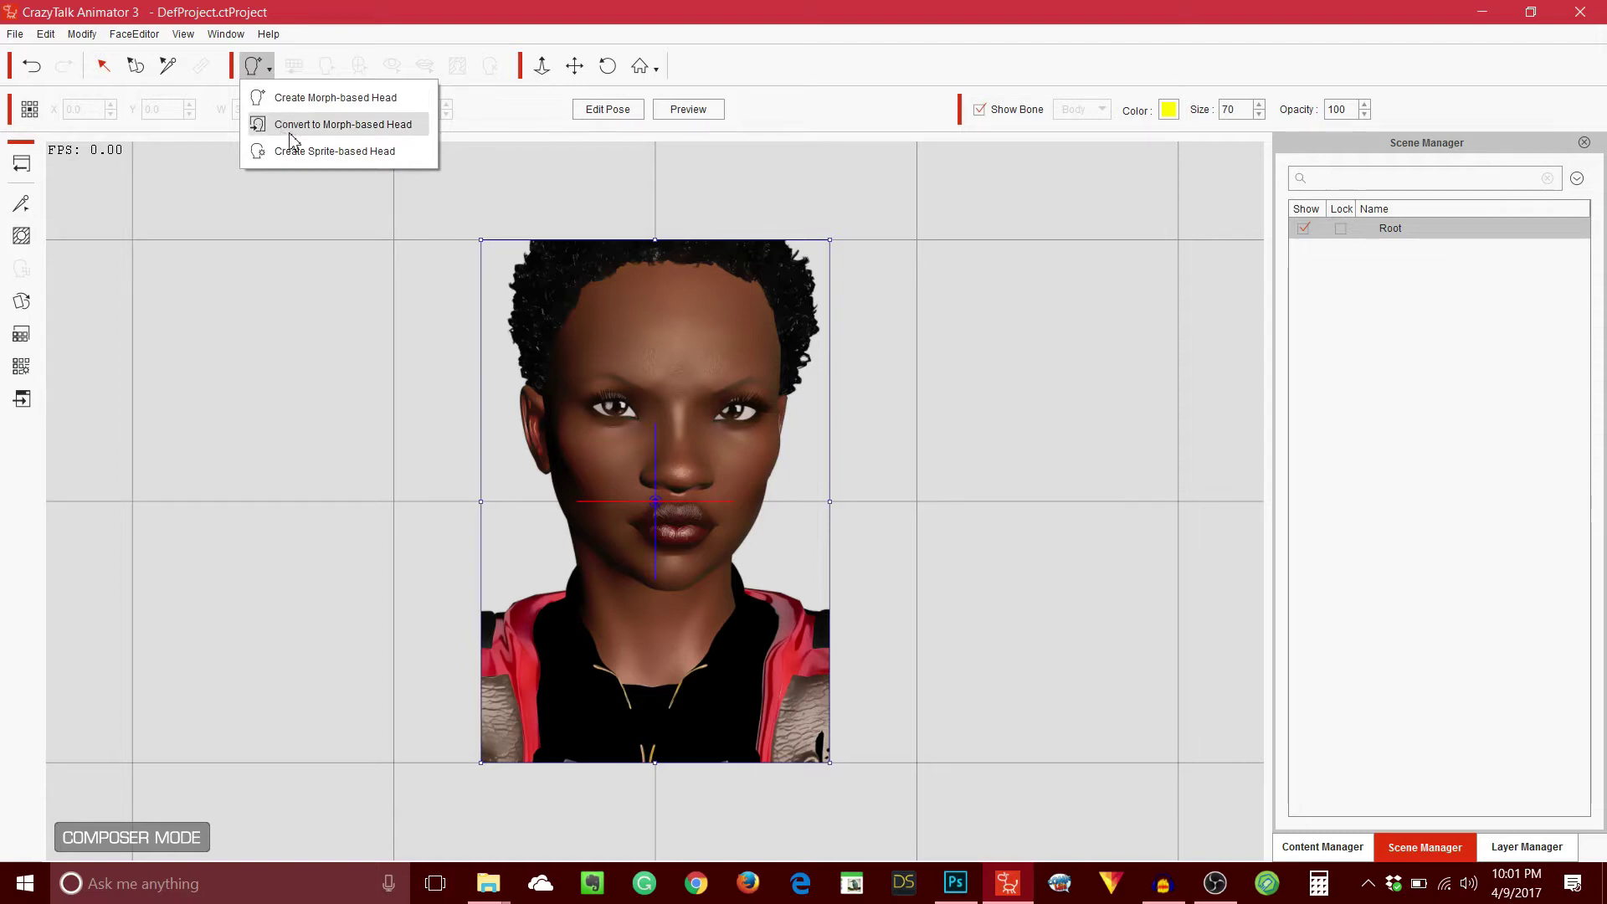
pyautogui.click(374, 132)
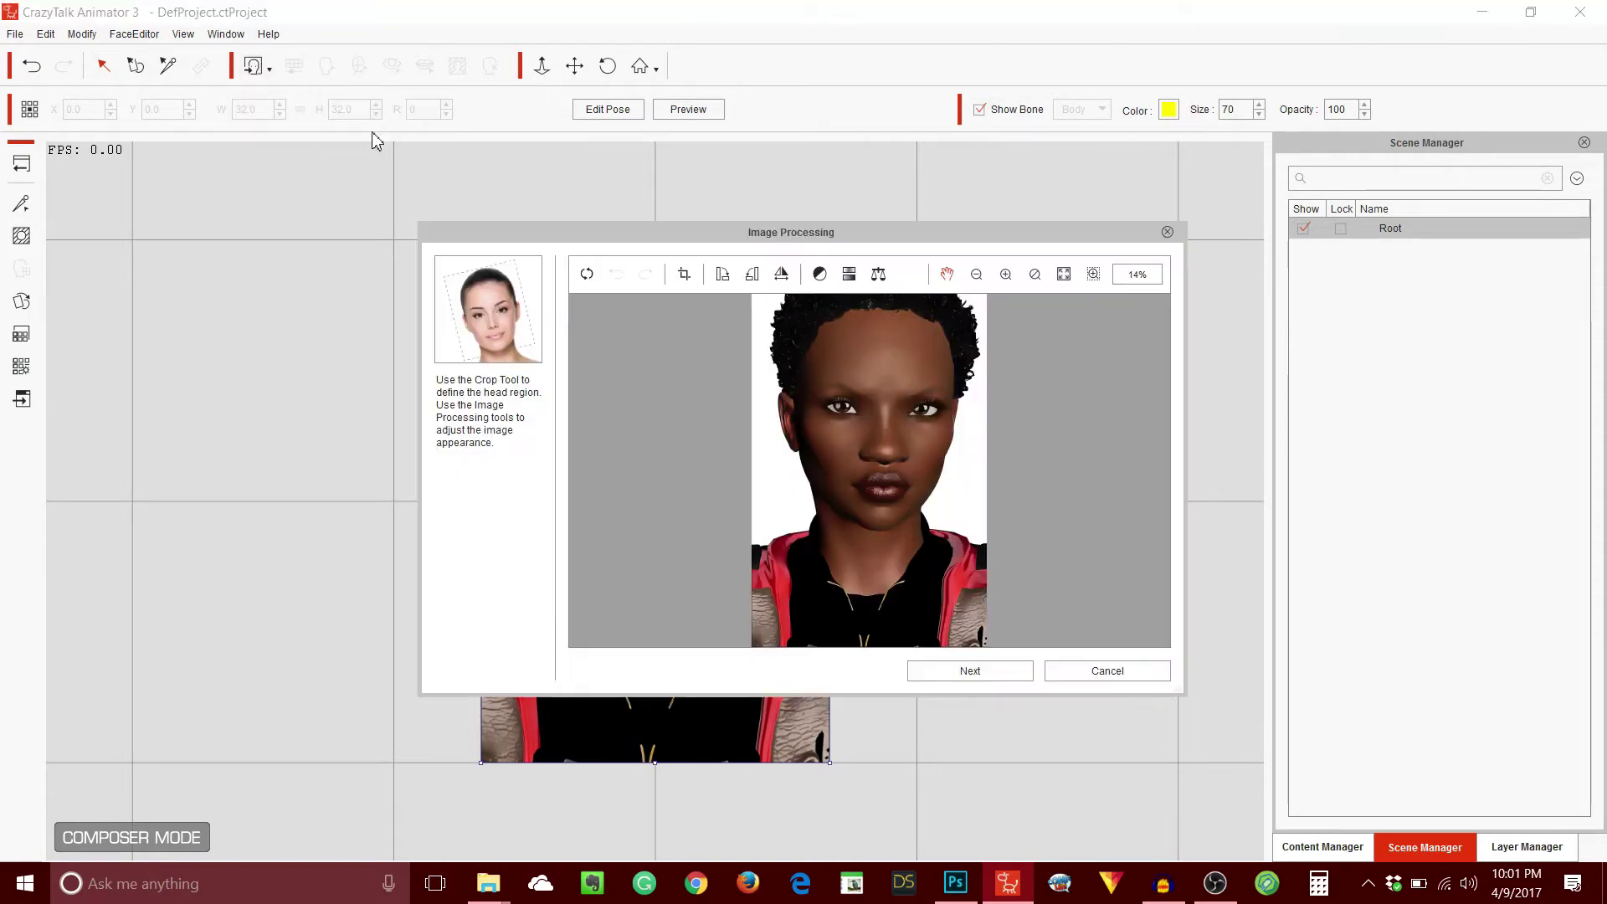
pyautogui.click(683, 276)
pyautogui.moveTo(763, 311); pyautogui.dragTo(1008, 535)
pyautogui.click(1055, 314)
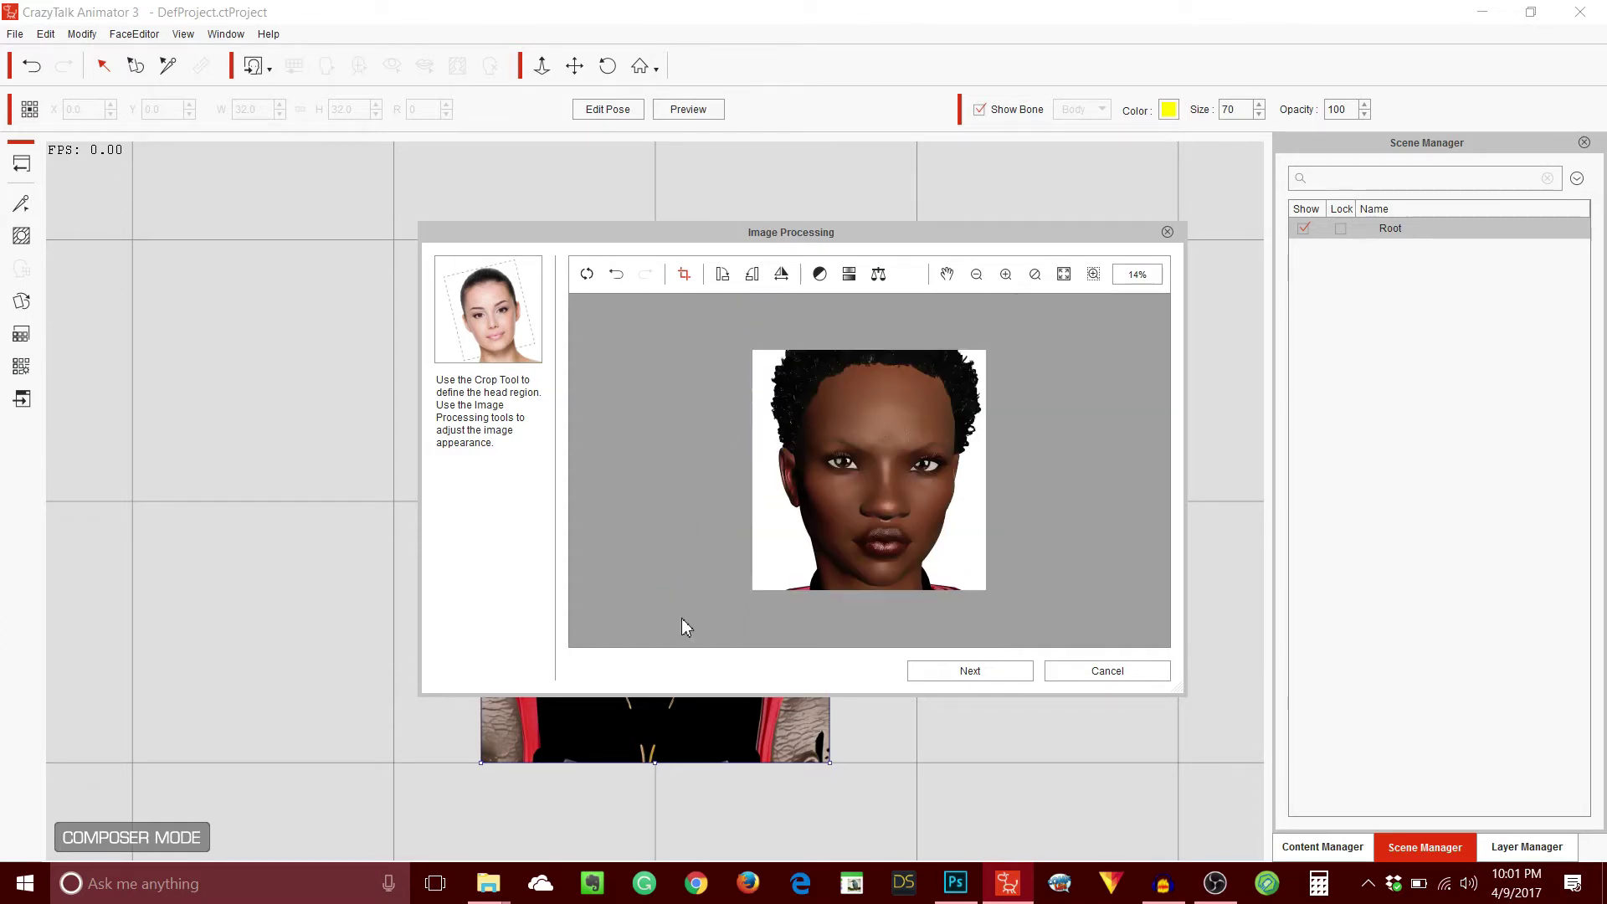
pyautogui.click(1004, 675)
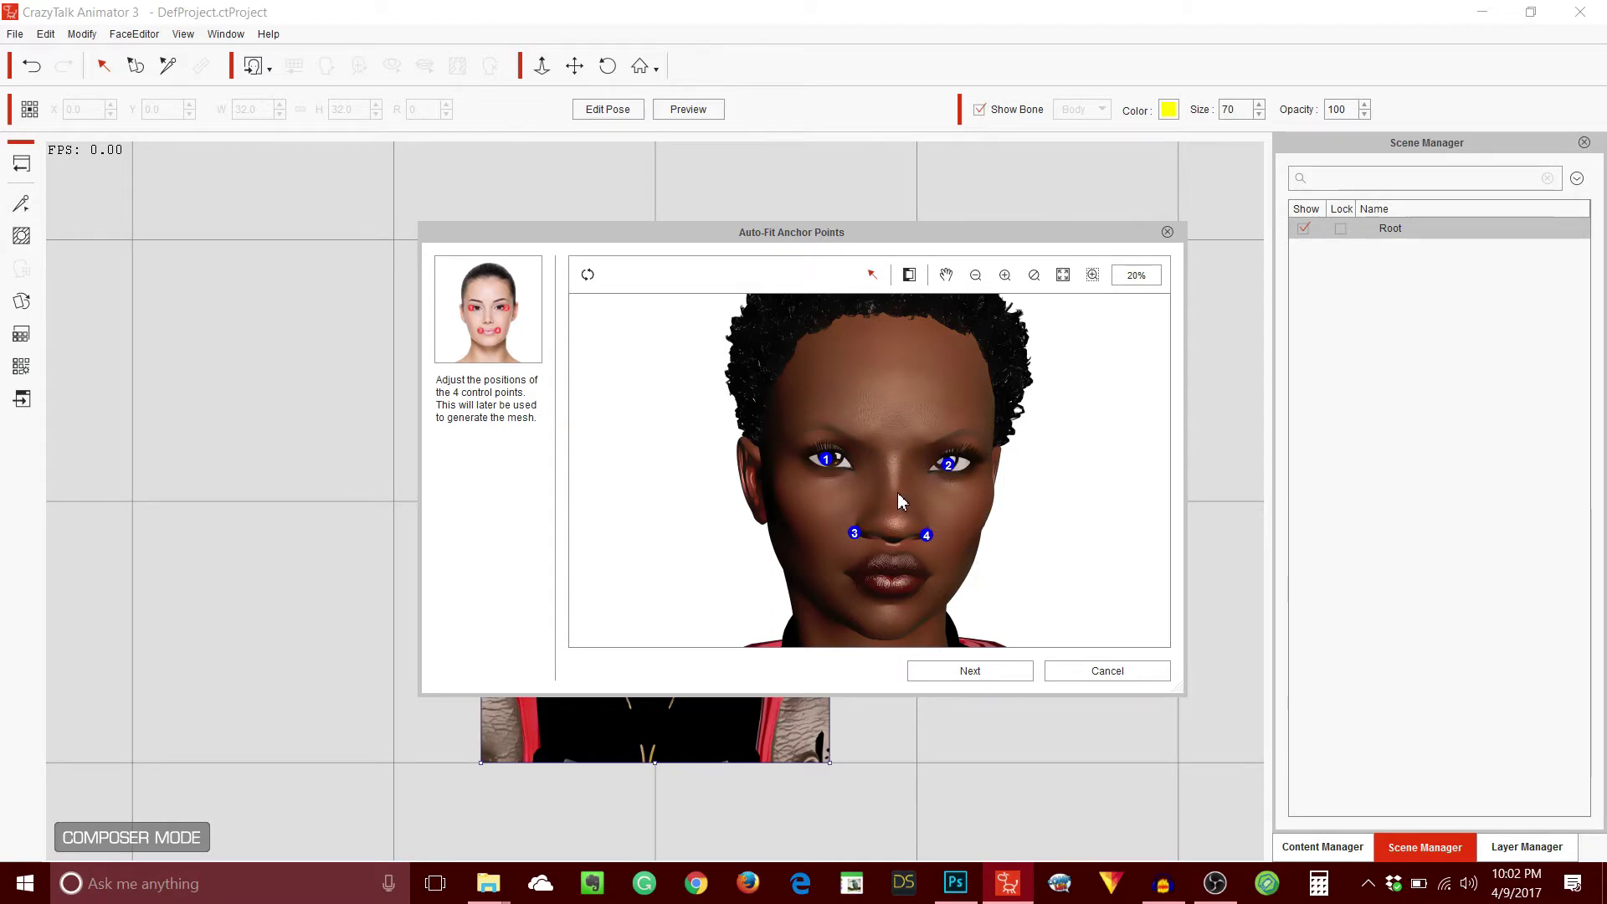
# - Place auto-fit anchor points 1 and 2 on the outer corners of the character's two eyes
pyautogui.click(1005, 275)
pyautogui.click(1005, 276)
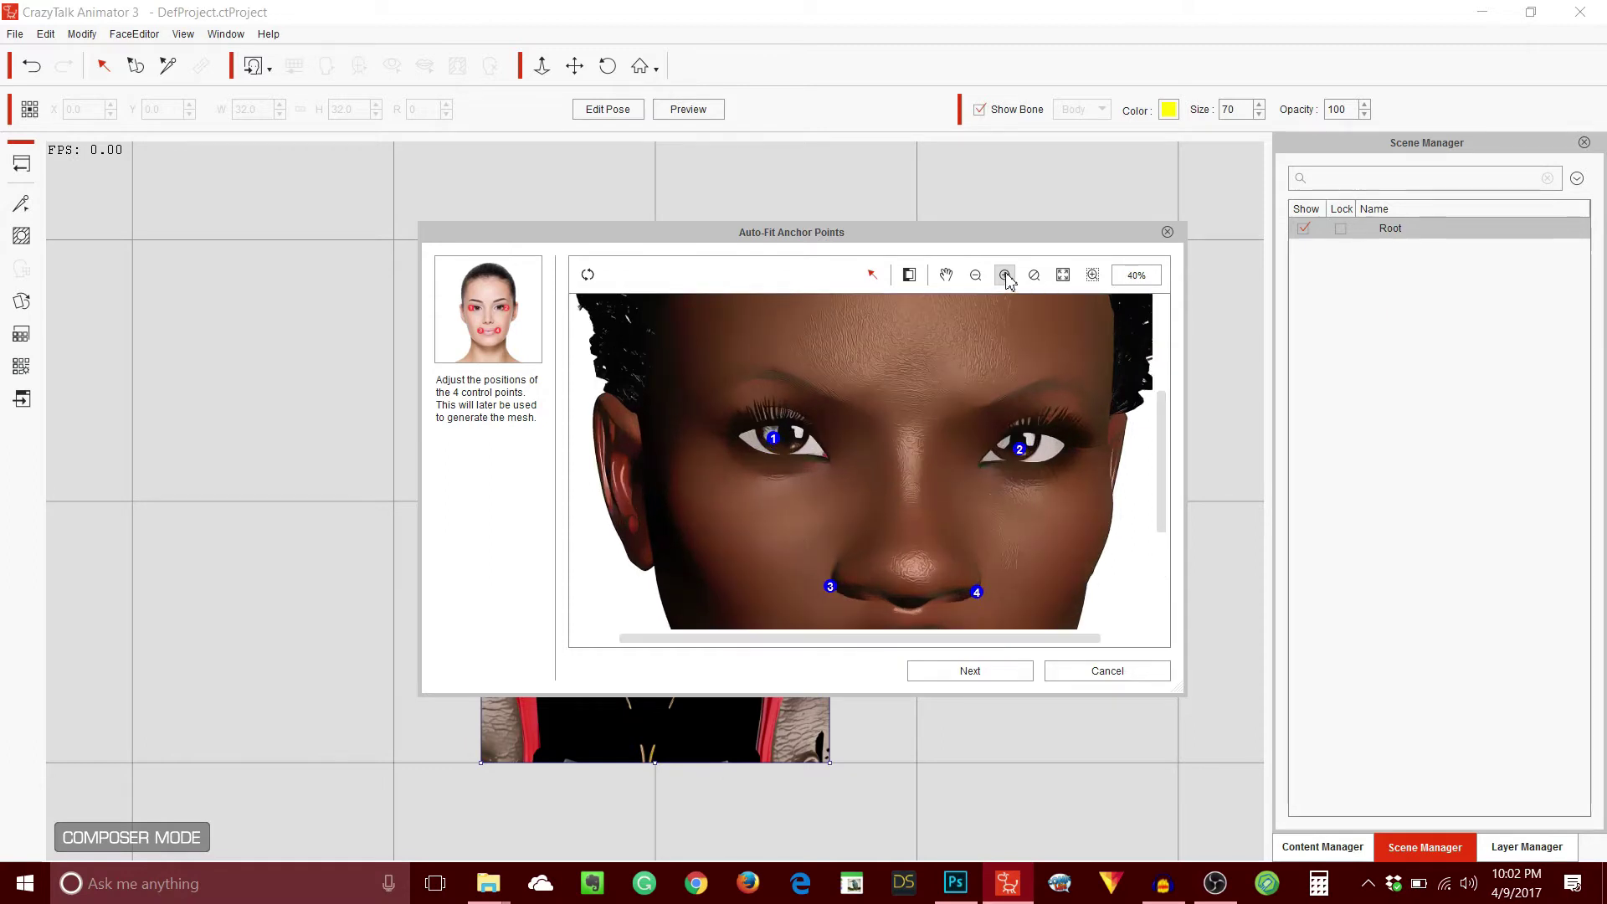
pyautogui.click(1005, 275)
pyautogui.click(1005, 275)
pyautogui.click(1005, 276)
pyautogui.click(1006, 276)
pyautogui.click(1006, 275)
pyautogui.click(1005, 275)
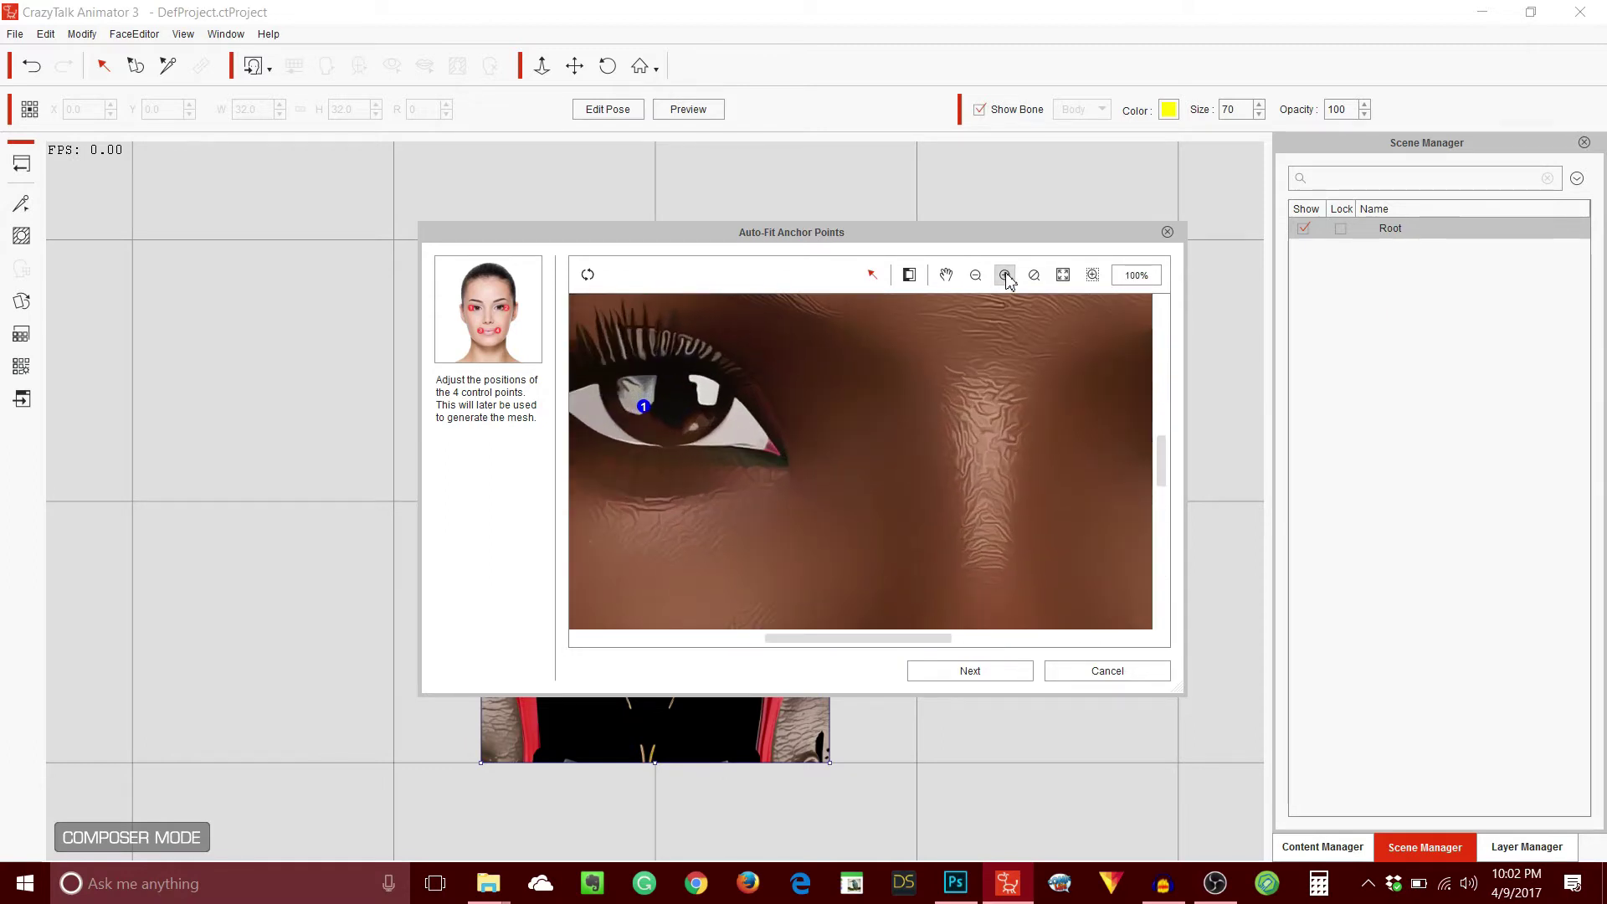
pyautogui.moveTo(886, 645); pyautogui.dragTo(811, 645)
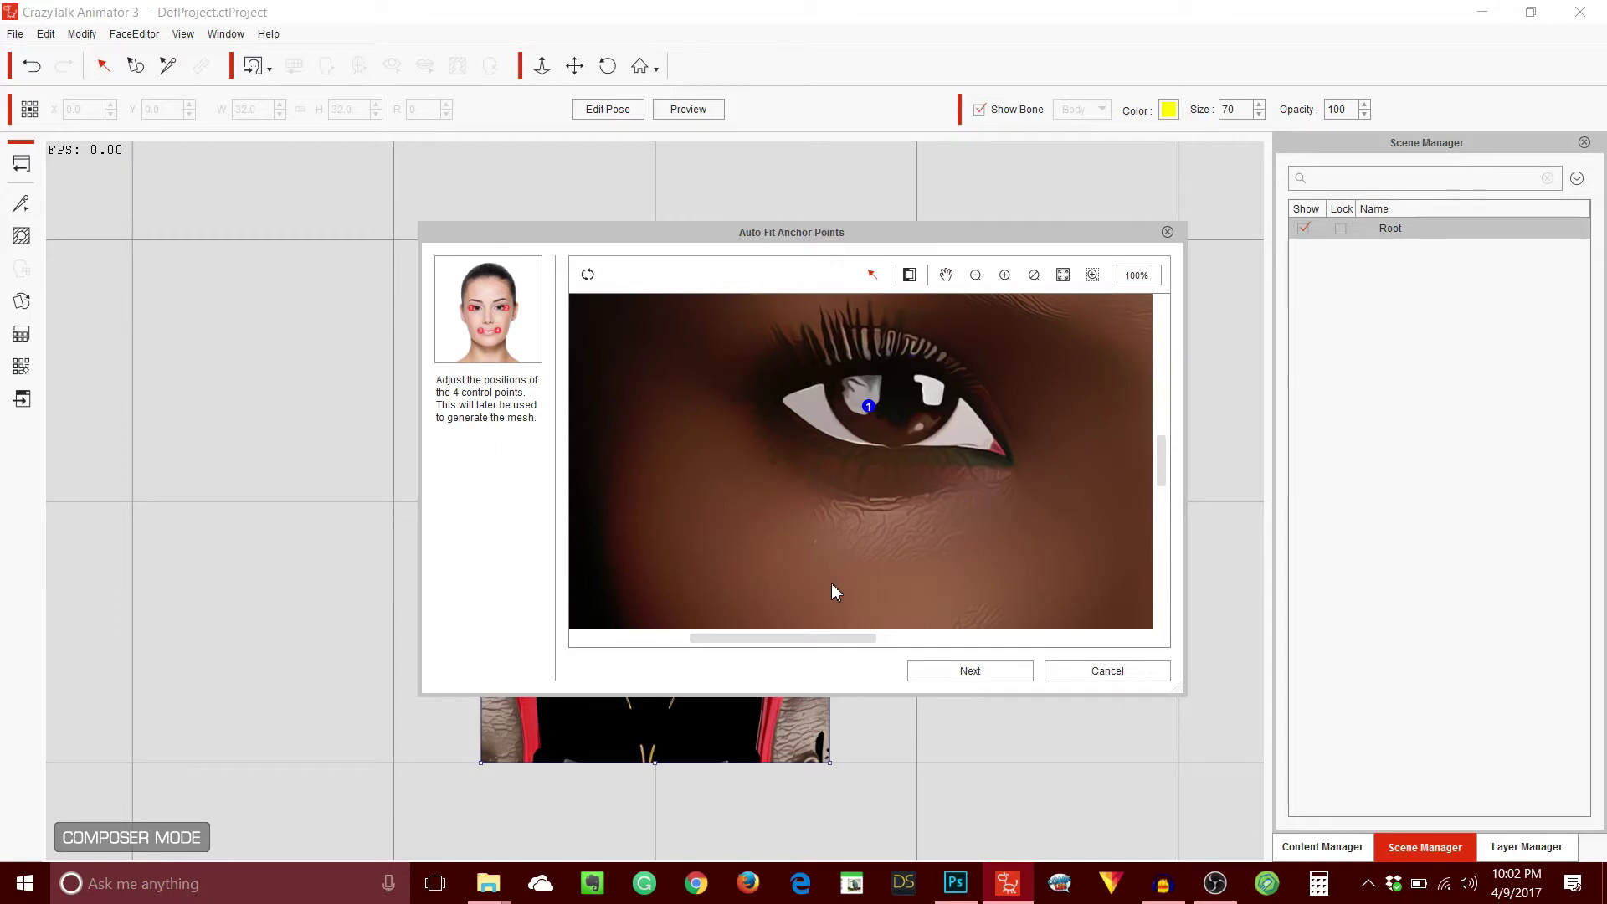
pyautogui.moveTo(869, 408); pyautogui.dragTo(781, 410)
pyautogui.moveTo(796, 642); pyautogui.dragTo(1017, 642)
pyautogui.moveTo(827, 434); pyautogui.dragTo(938, 423)
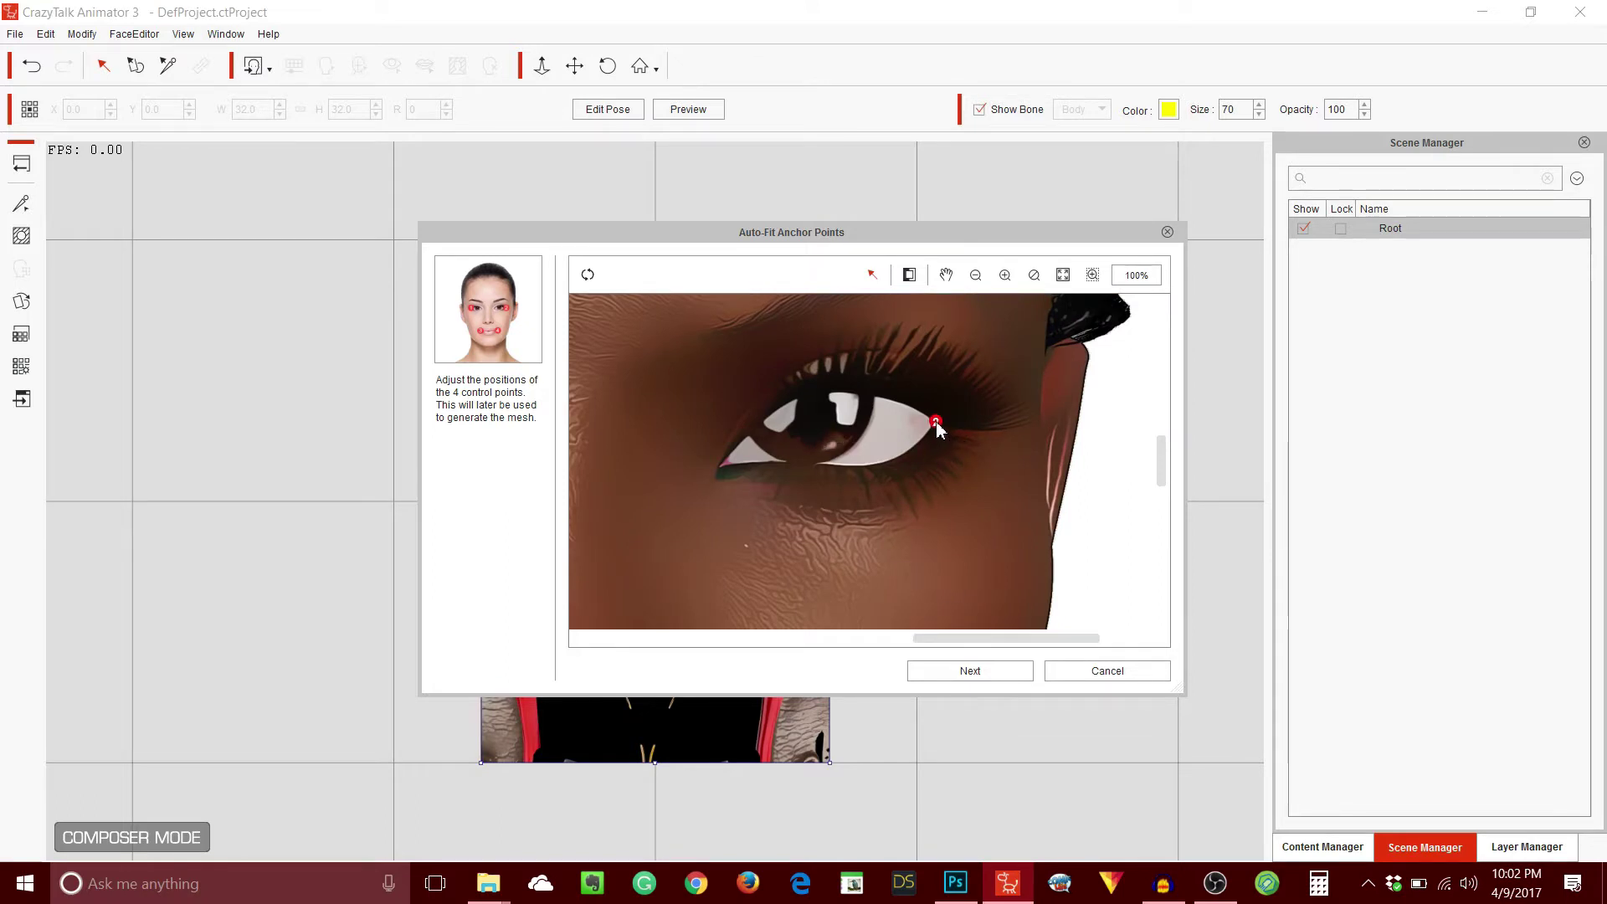
# - Place auto-fit anchor points 4 and 3 at the two corners of the mouth and proceed to face fitting
pyautogui.moveTo(1159, 459); pyautogui.dragTo(1158, 546)
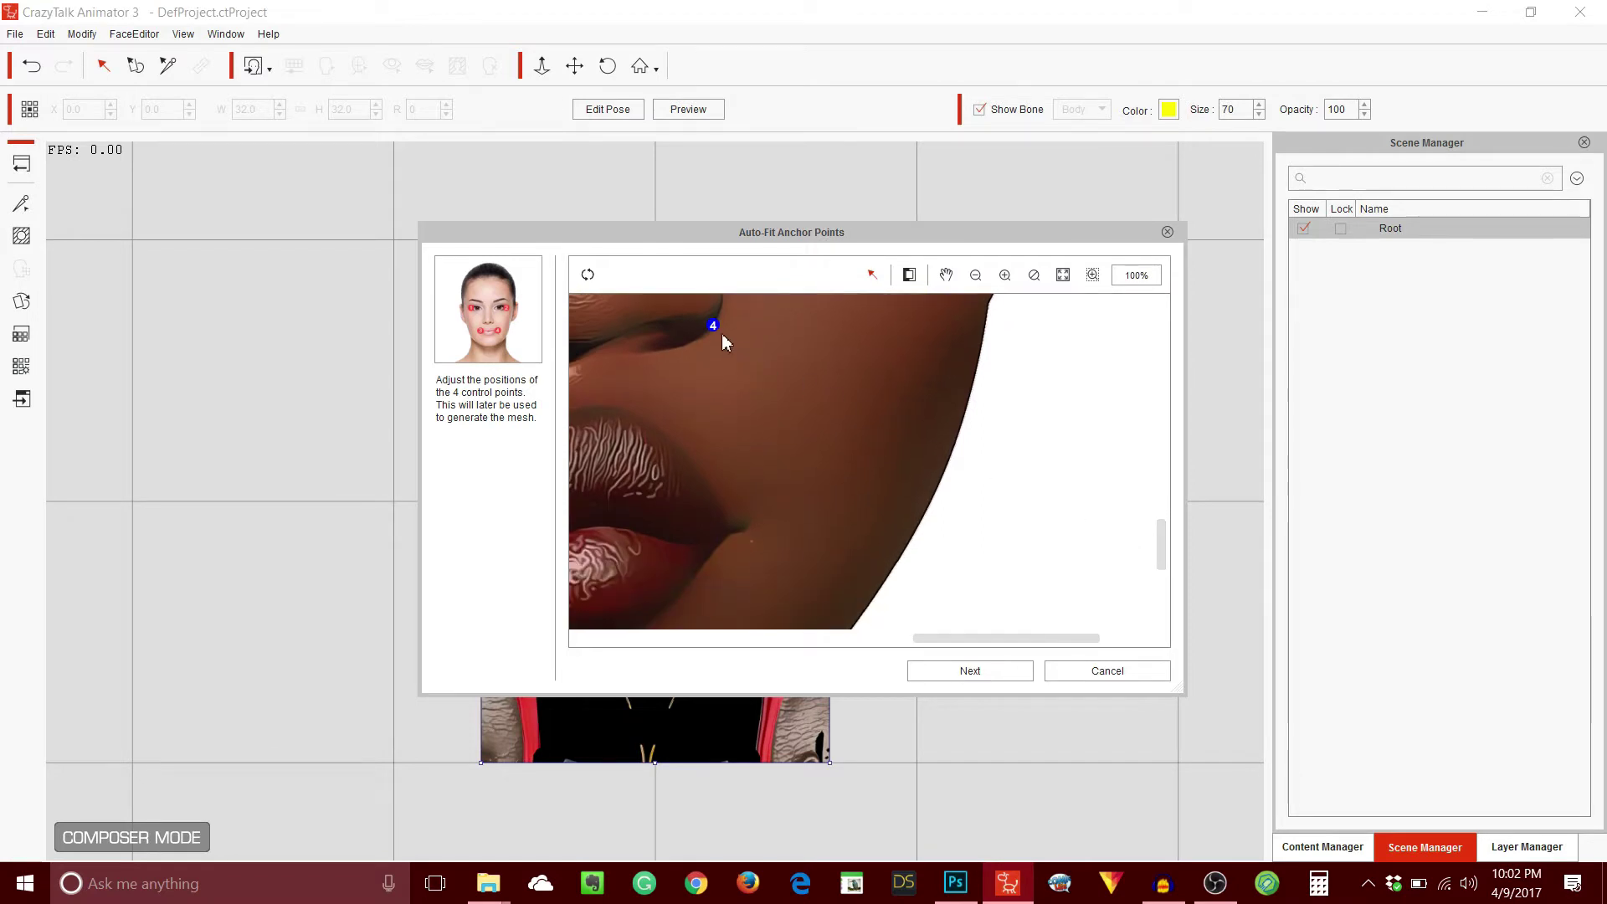
pyautogui.moveTo(718, 330); pyautogui.dragTo(732, 542)
pyautogui.moveTo(937, 638); pyautogui.dragTo(794, 641)
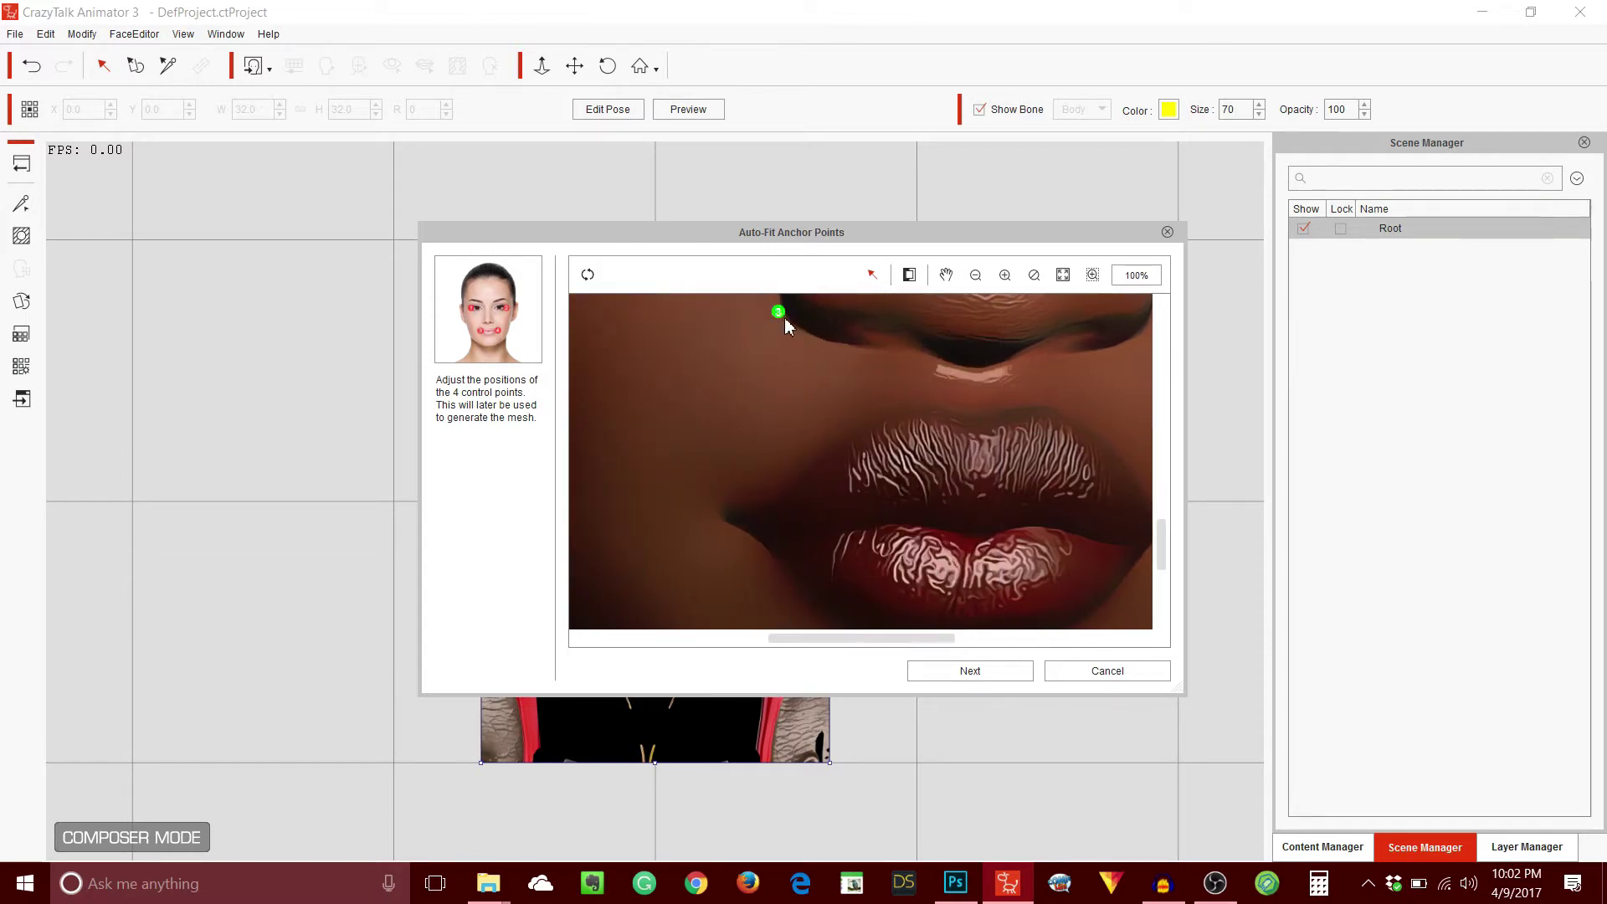
pyautogui.moveTo(783, 314); pyautogui.dragTo(755, 534)
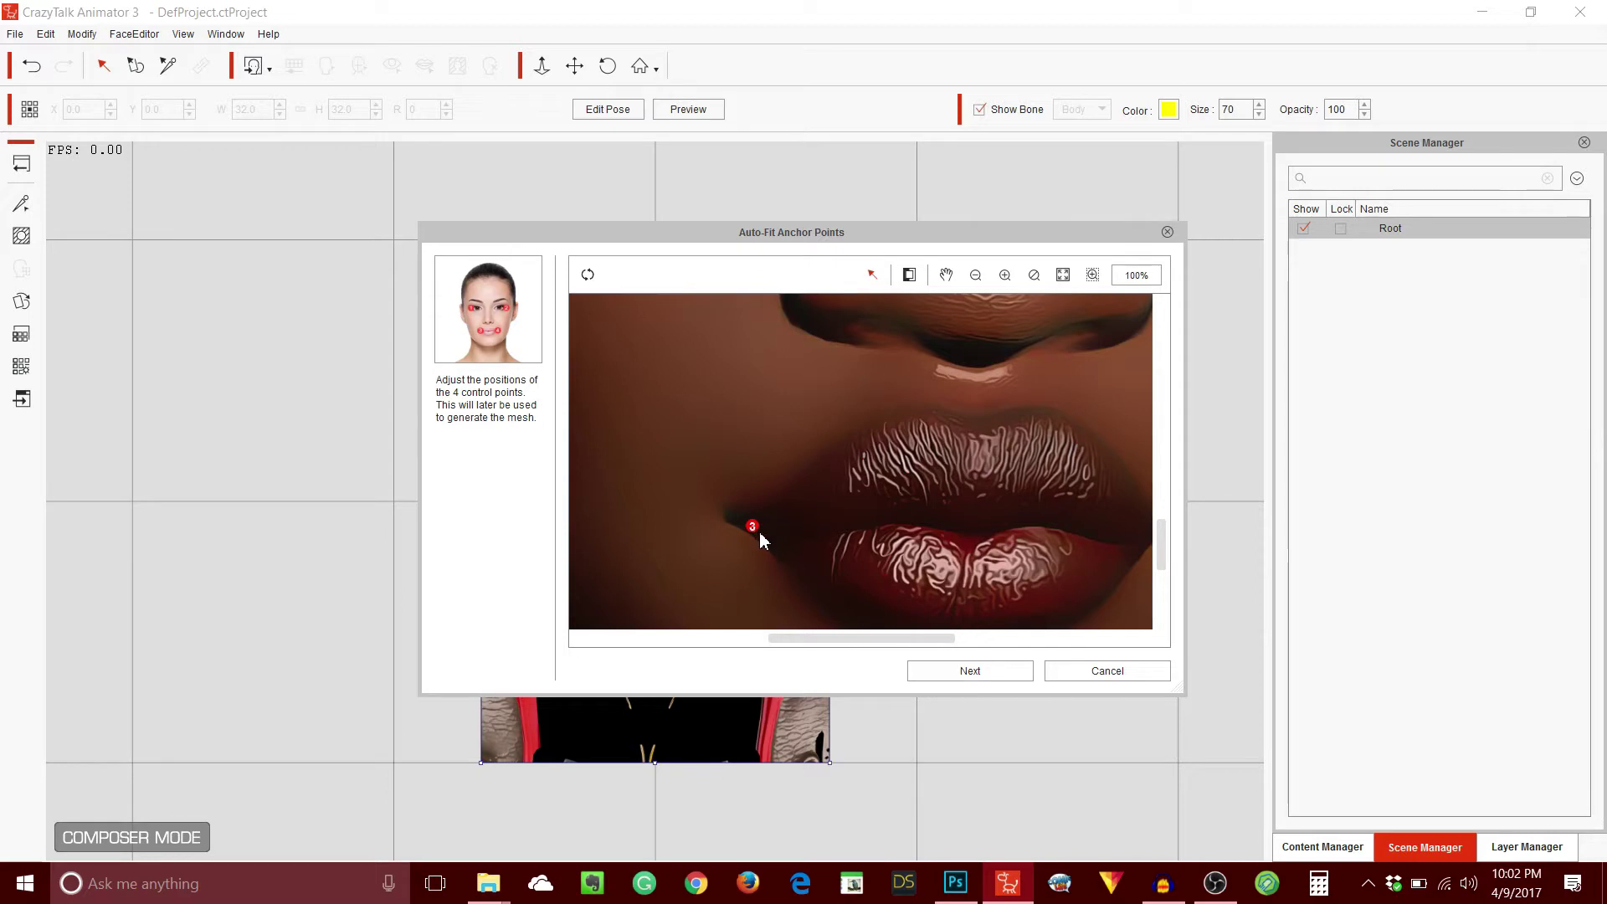
pyautogui.click(975, 276)
pyautogui.click(975, 276)
pyautogui.click(975, 276)
pyautogui.click(975, 276)
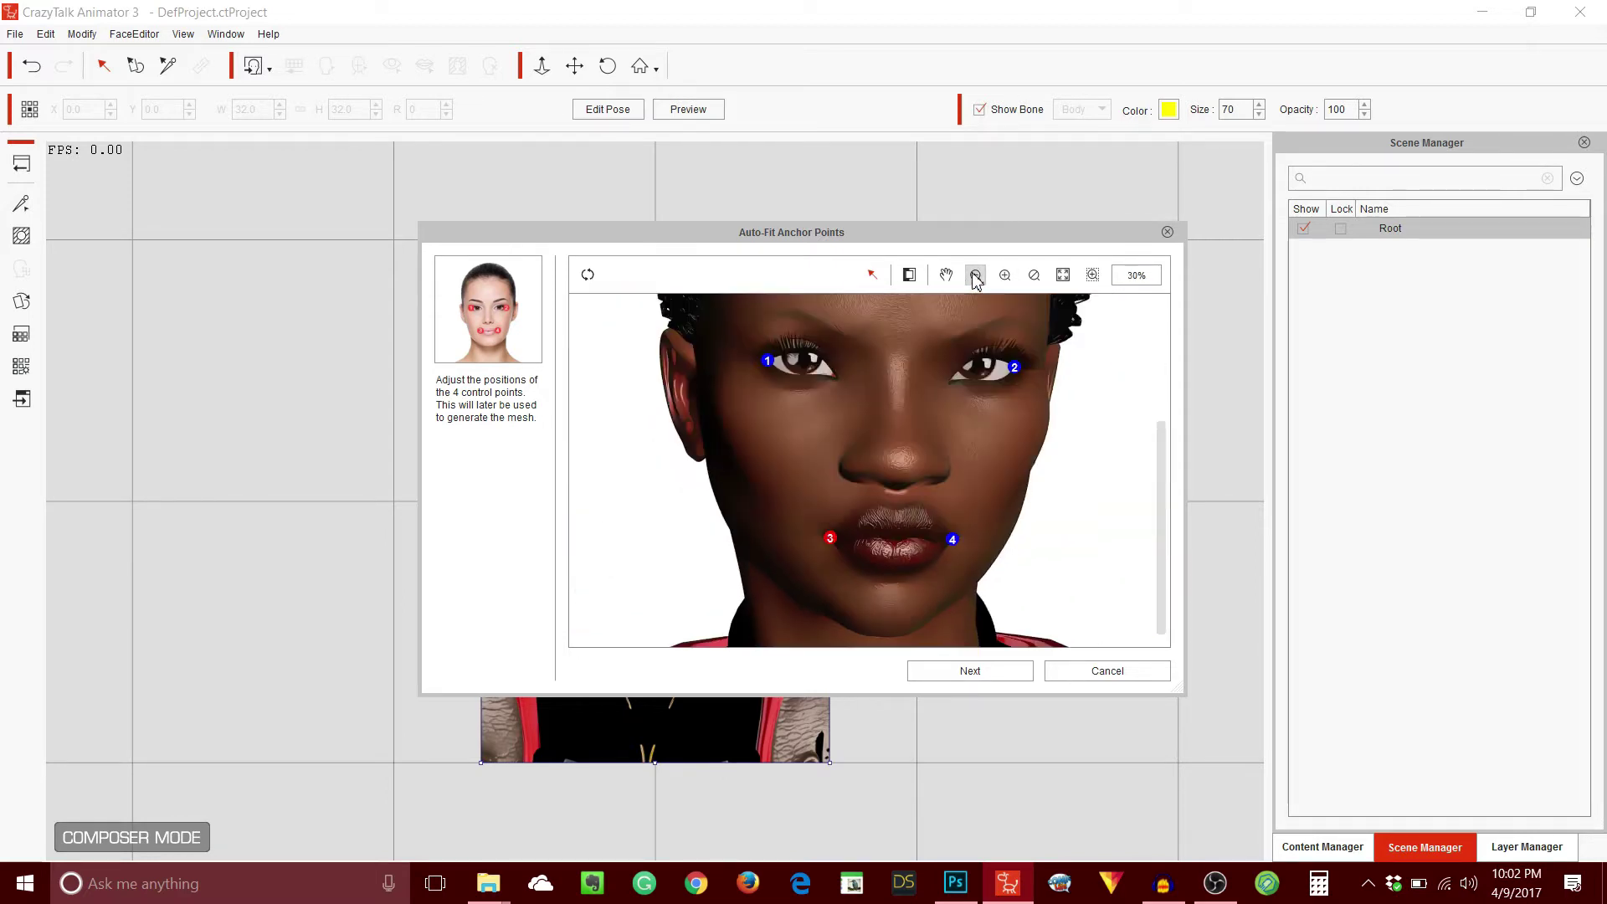
pyautogui.click(975, 276)
pyautogui.click(975, 276)
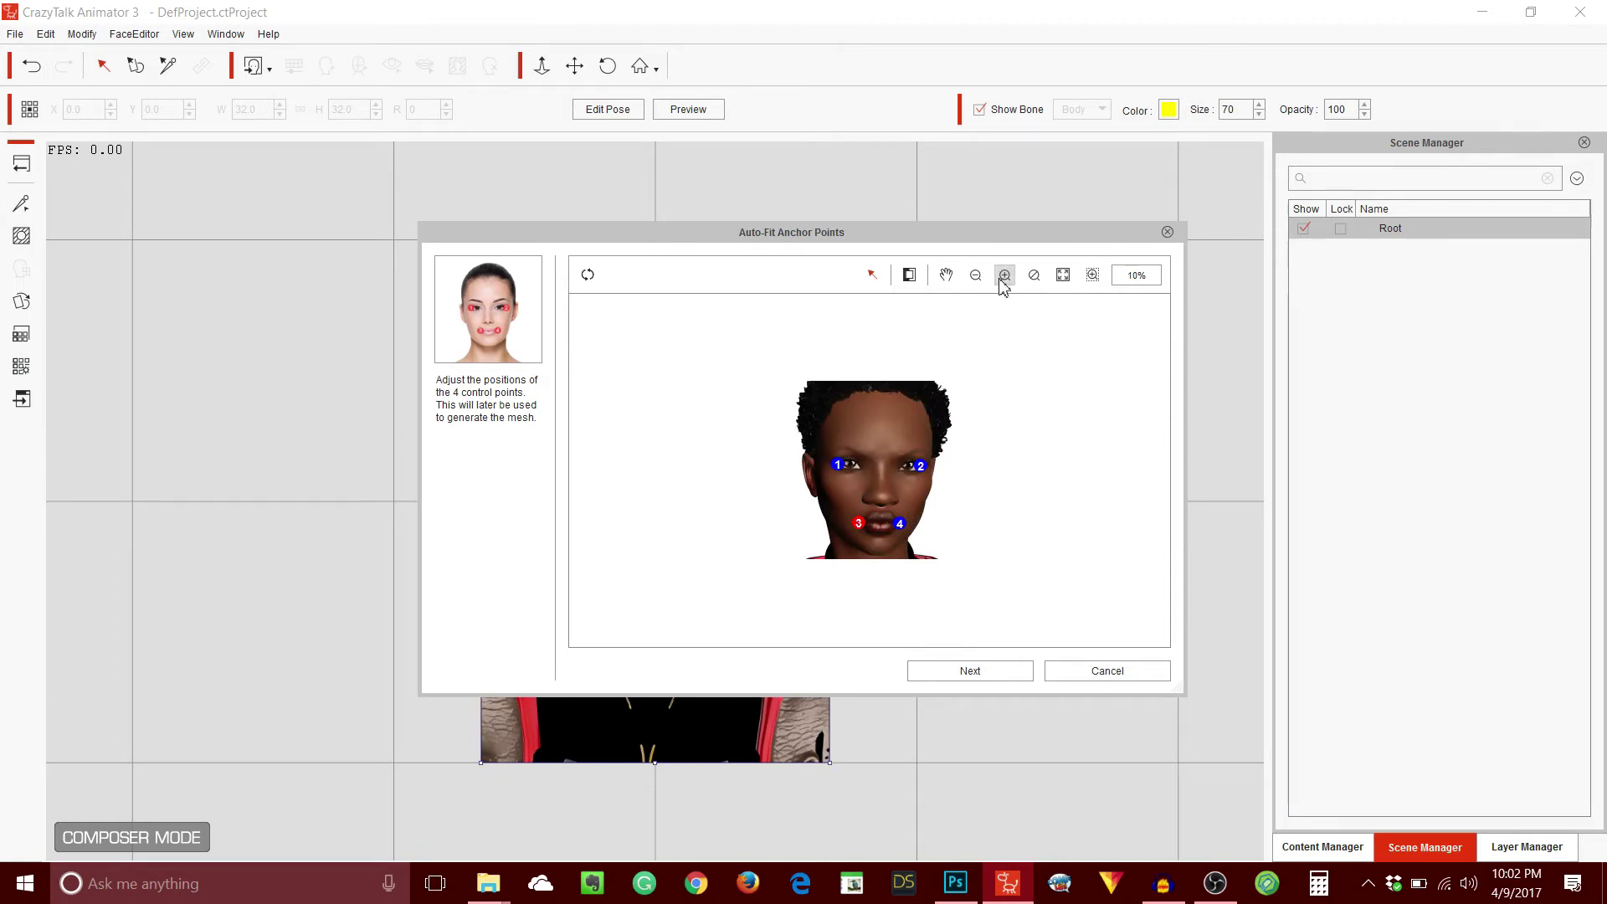
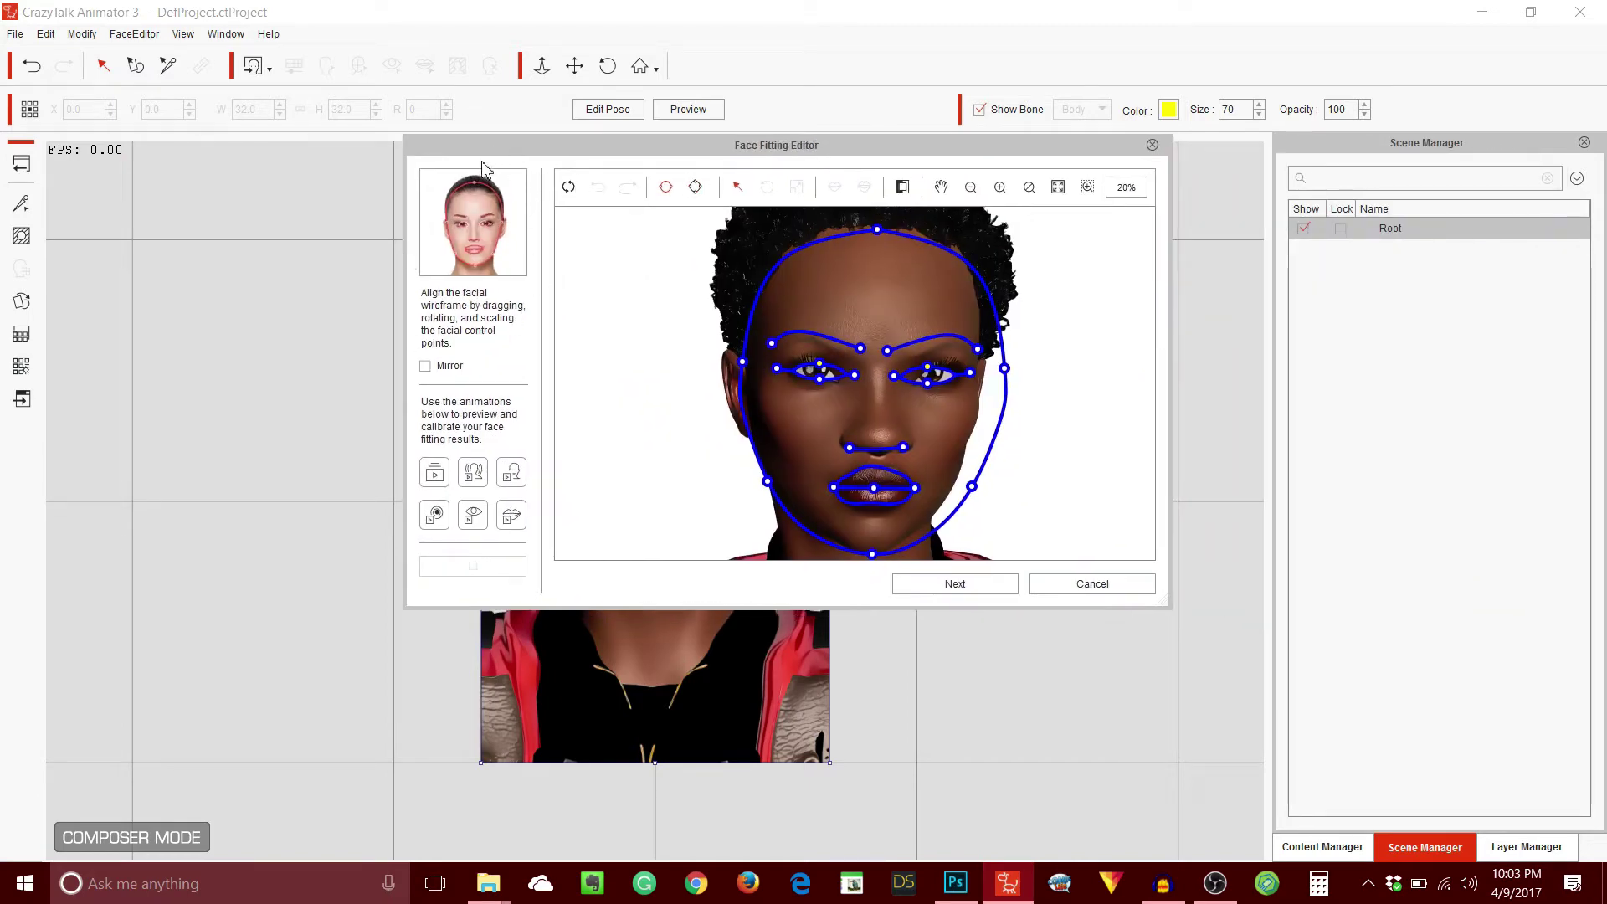
# - Fit the wireframe around the character's right eye by adjusting its inner corner, lower lid, upper lid and outer corner points
pyautogui.click(1002, 188)
pyautogui.click(1001, 187)
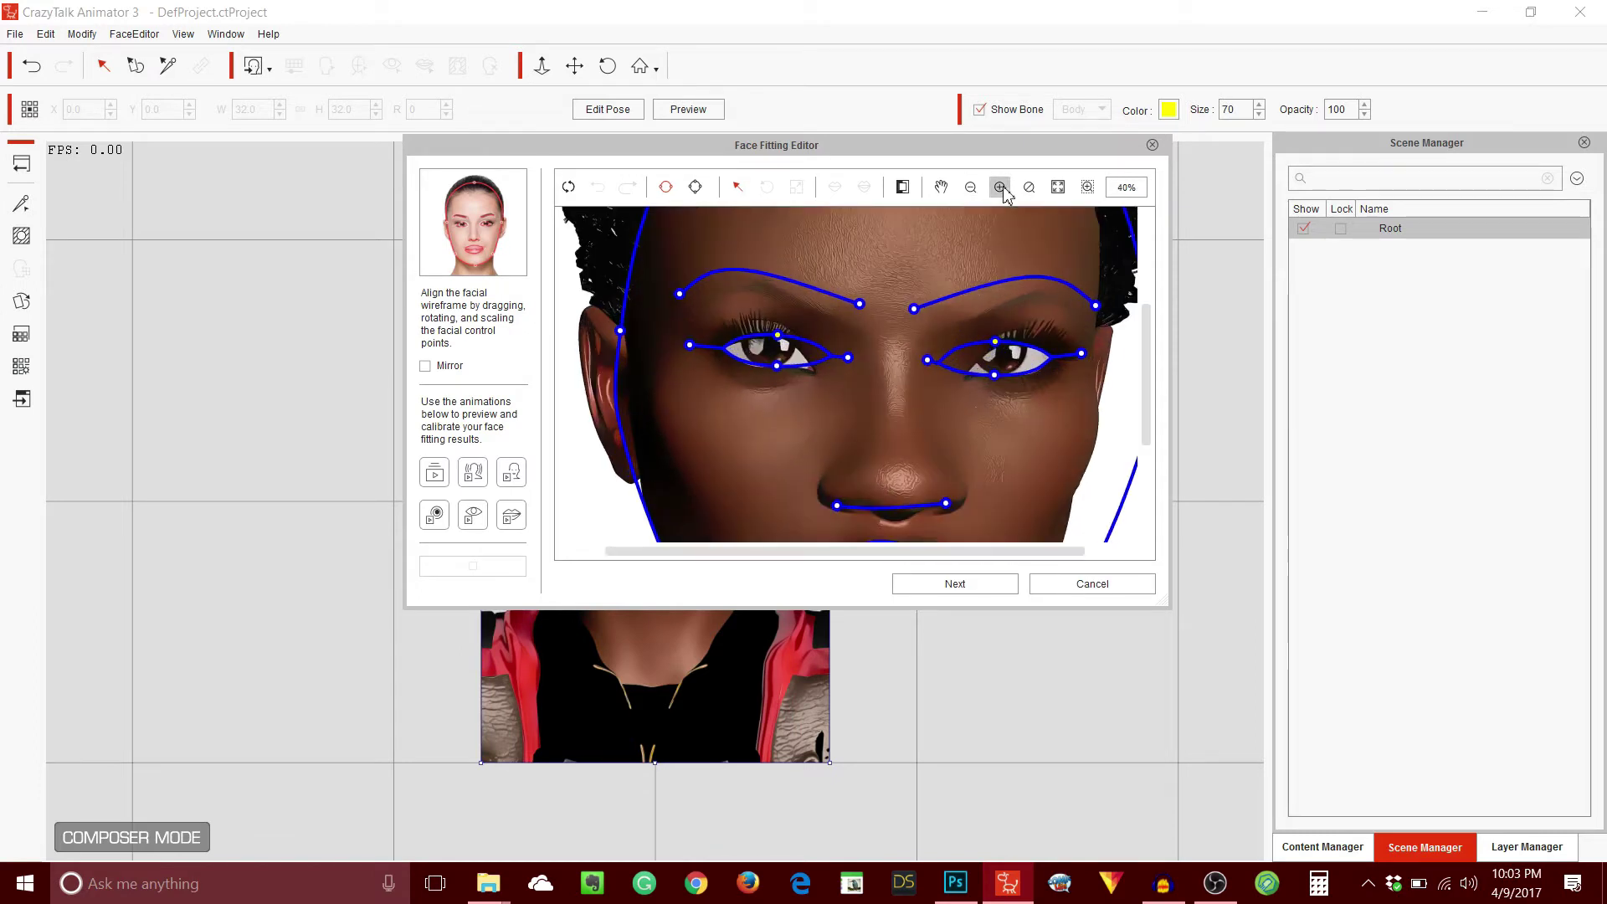
pyautogui.click(1001, 187)
pyautogui.click(1001, 188)
pyautogui.click(1001, 188)
pyautogui.click(1001, 188)
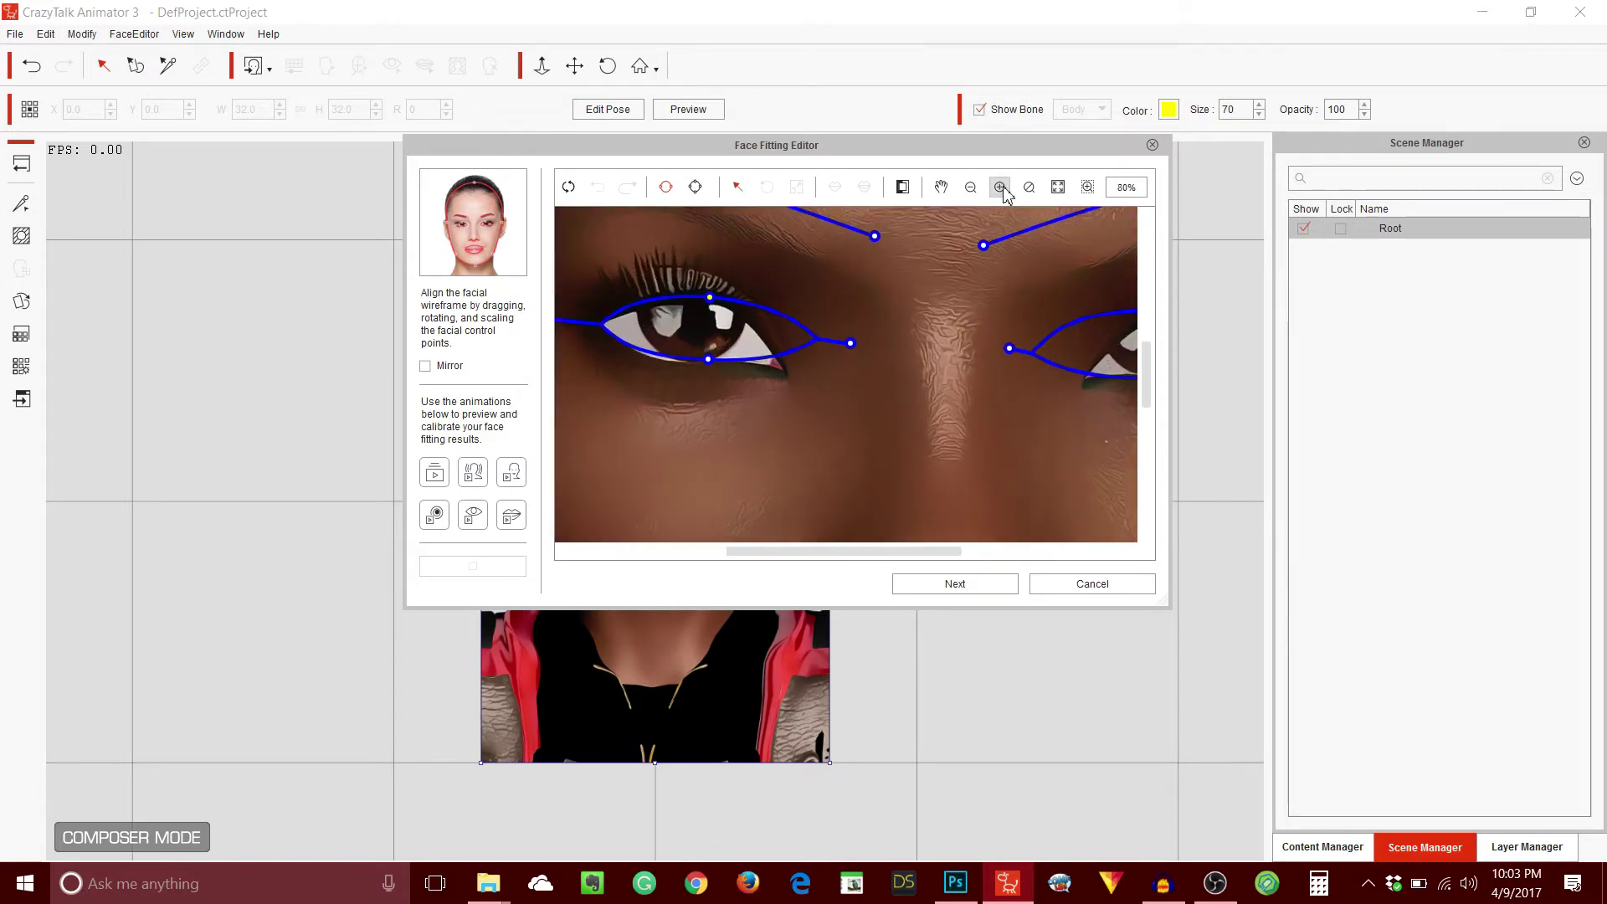
pyautogui.click(1002, 188)
pyautogui.moveTo(944, 559); pyautogui.dragTo(876, 555)
pyautogui.moveTo(1034, 341); pyautogui.dragTo(992, 385)
pyautogui.moveTo(875, 359); pyautogui.dragTo(838, 362)
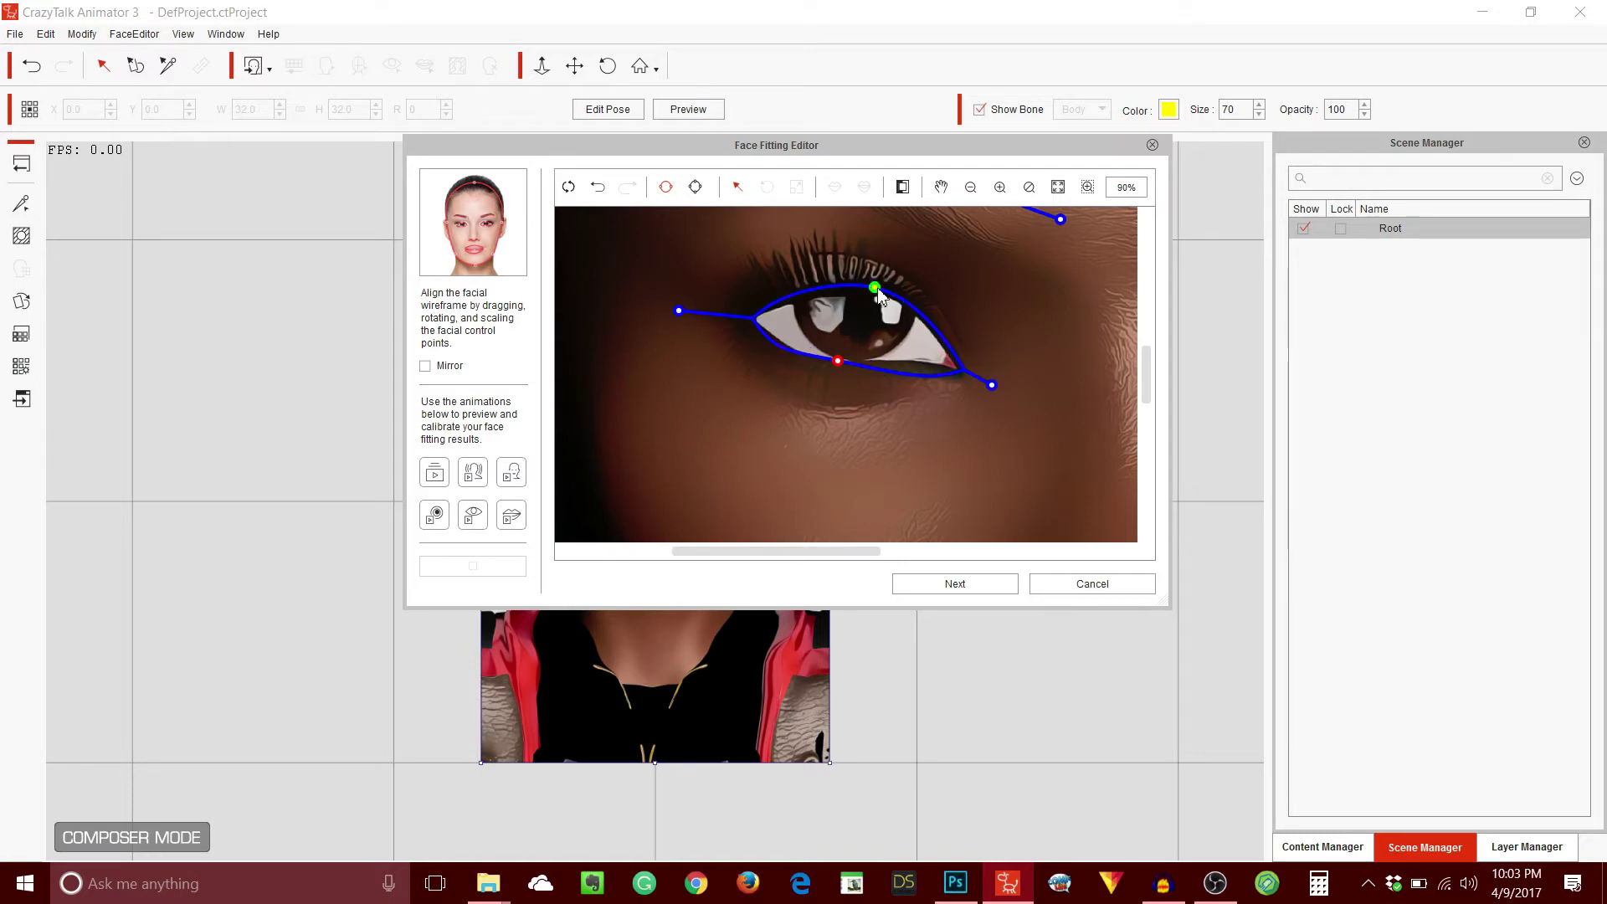
pyautogui.moveTo(878, 293); pyautogui.dragTo(873, 288)
pyautogui.moveTo(678, 312); pyautogui.dragTo(693, 318)
# - Fit the wireframe around the character's left eye by repositioning its inner corner, upper lid, lower lid and outer corner points
pyautogui.moveTo(818, 553); pyautogui.dragTo(1033, 561)
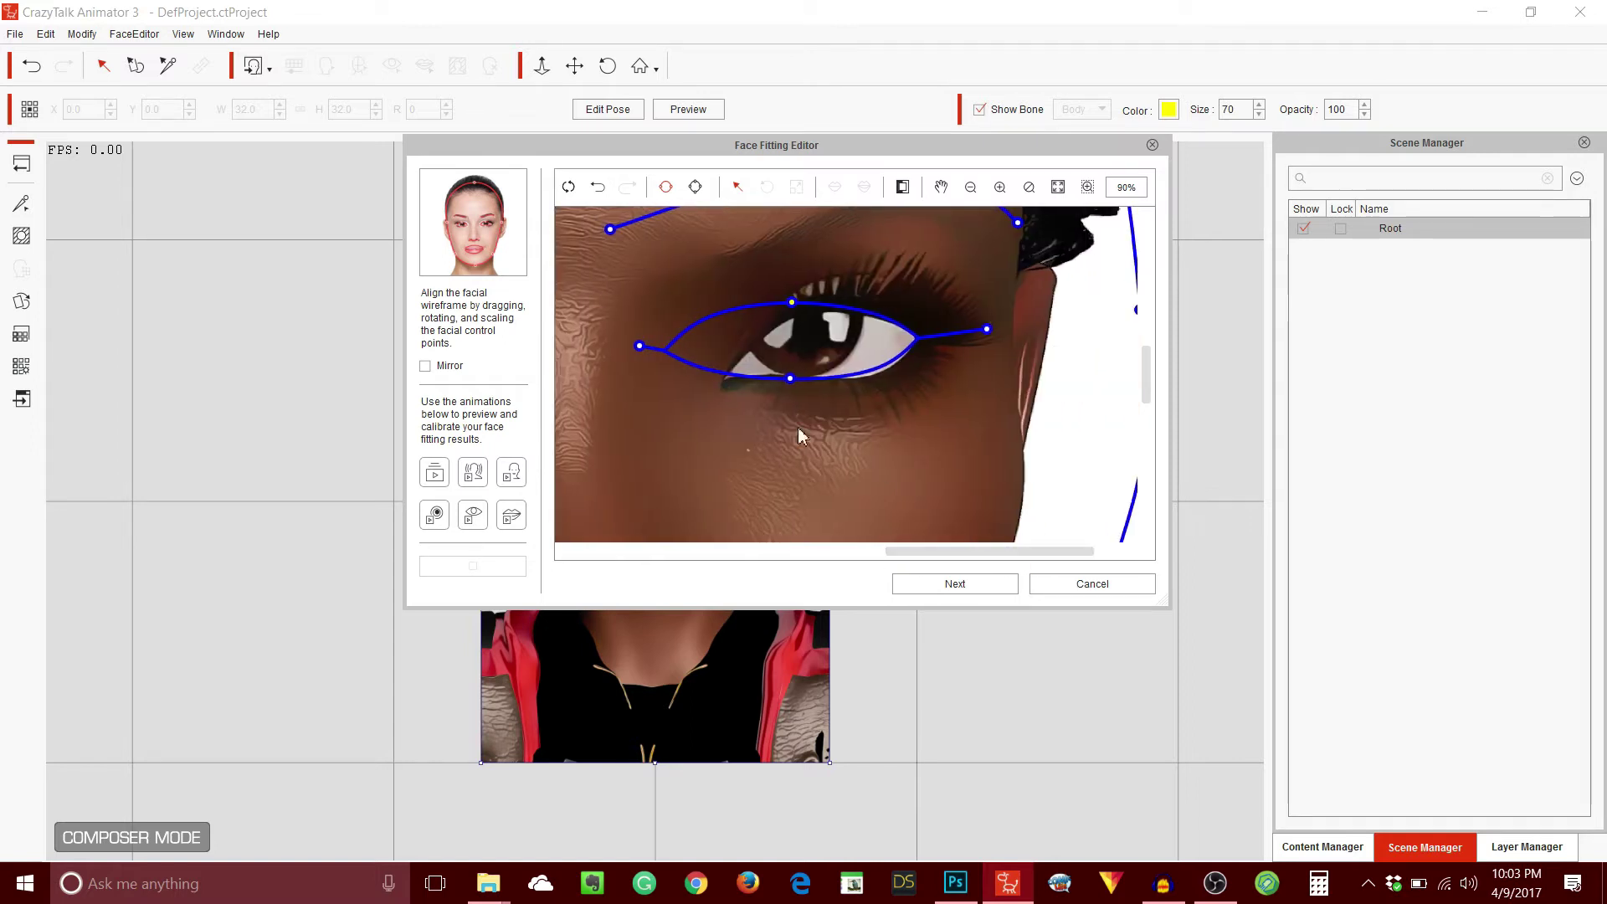
pyautogui.moveTo(641, 344); pyautogui.dragTo(714, 386)
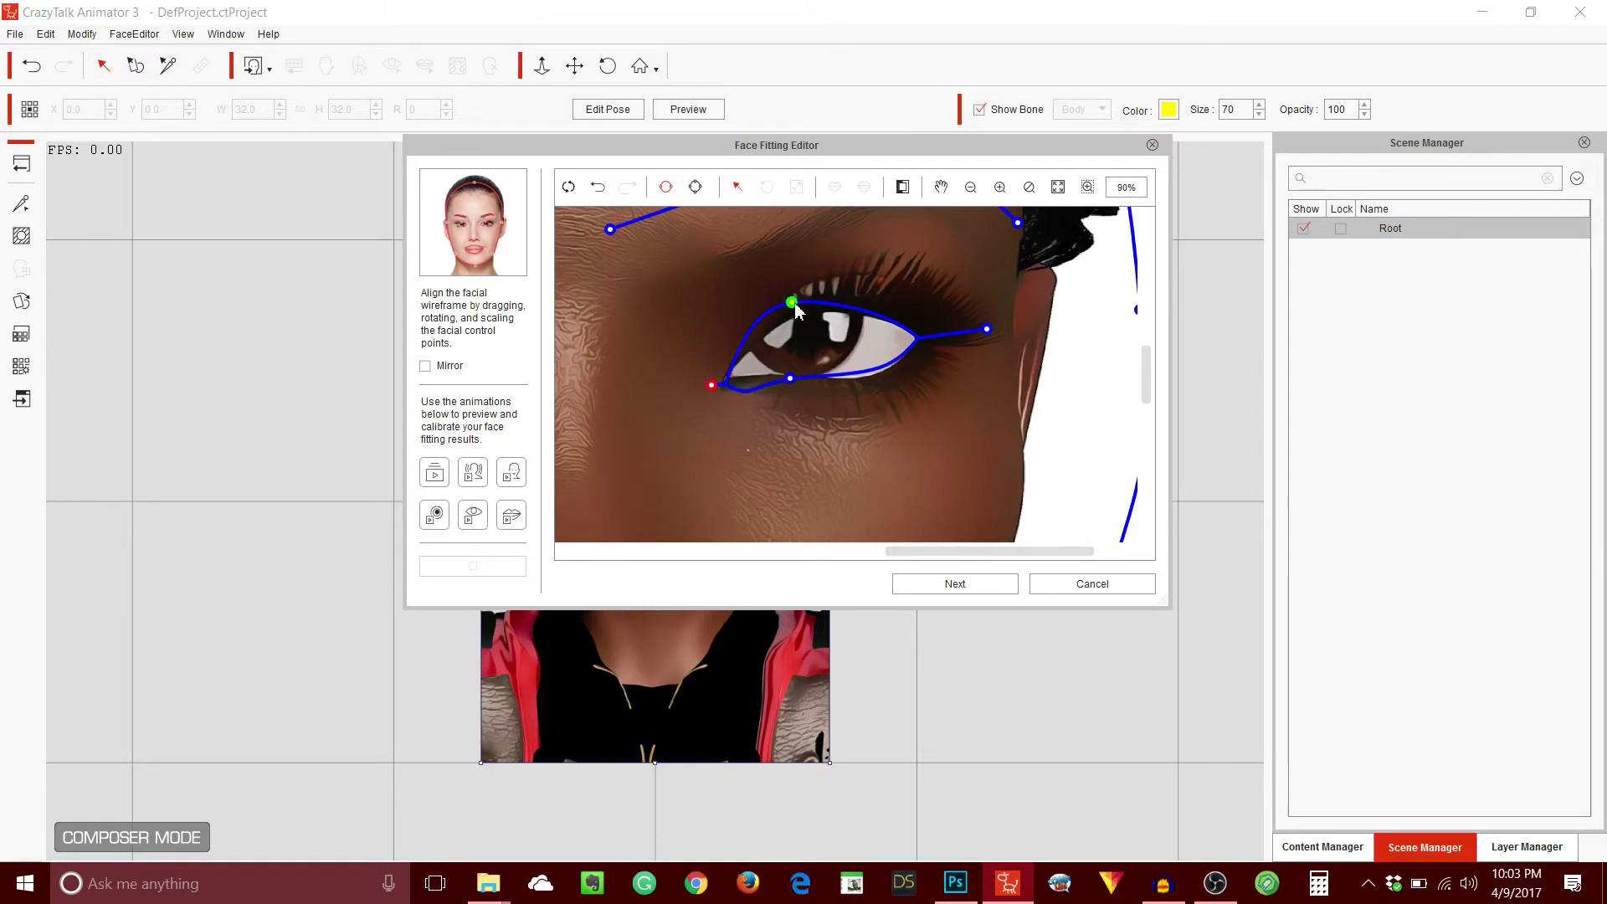
pyautogui.moveTo(797, 311); pyautogui.dragTo(818, 317)
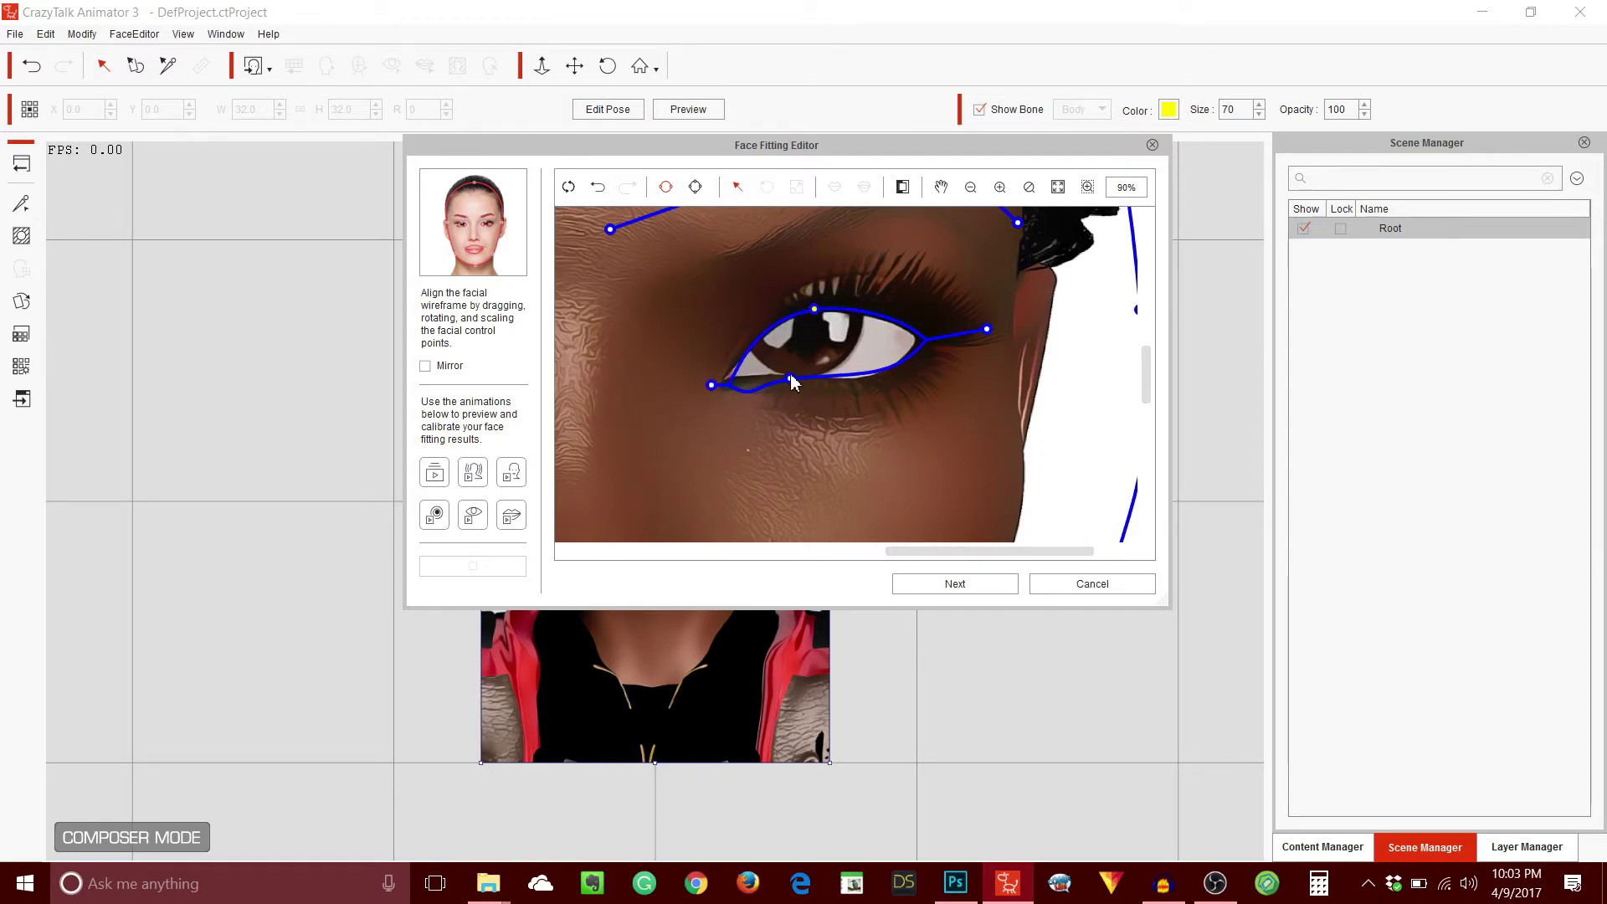
pyautogui.moveTo(792, 380); pyautogui.dragTo(837, 385)
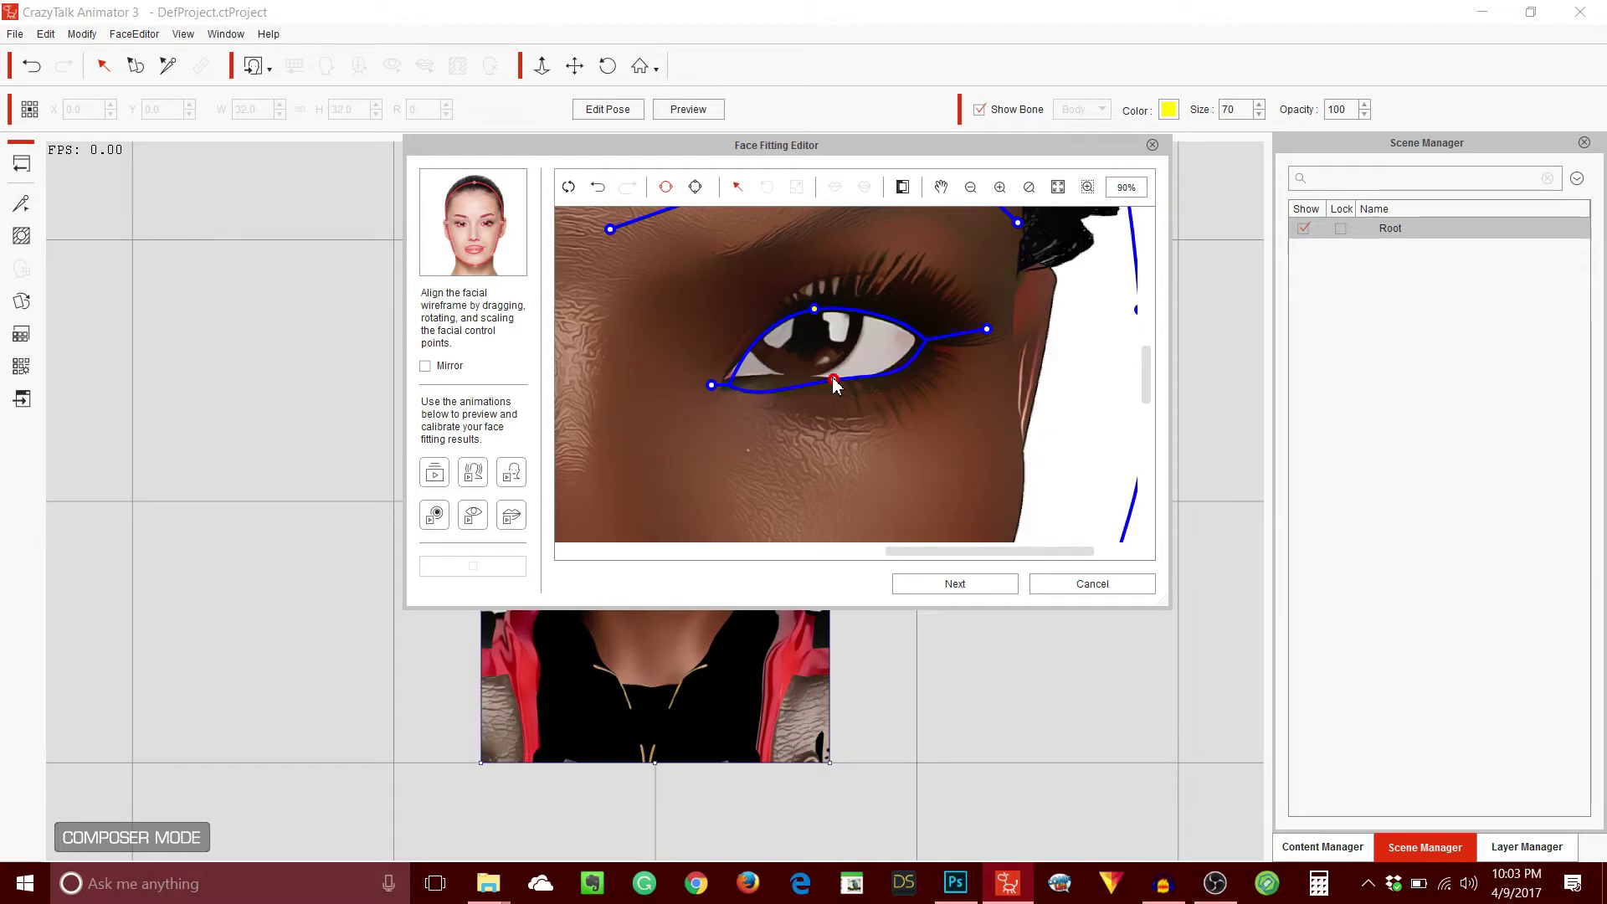
pyautogui.moveTo(991, 327); pyautogui.dragTo(988, 336)
# - Align both eyebrow curves with the character's brows by moving their inner and outer end points
pyautogui.scroll(3, 1139, 365)
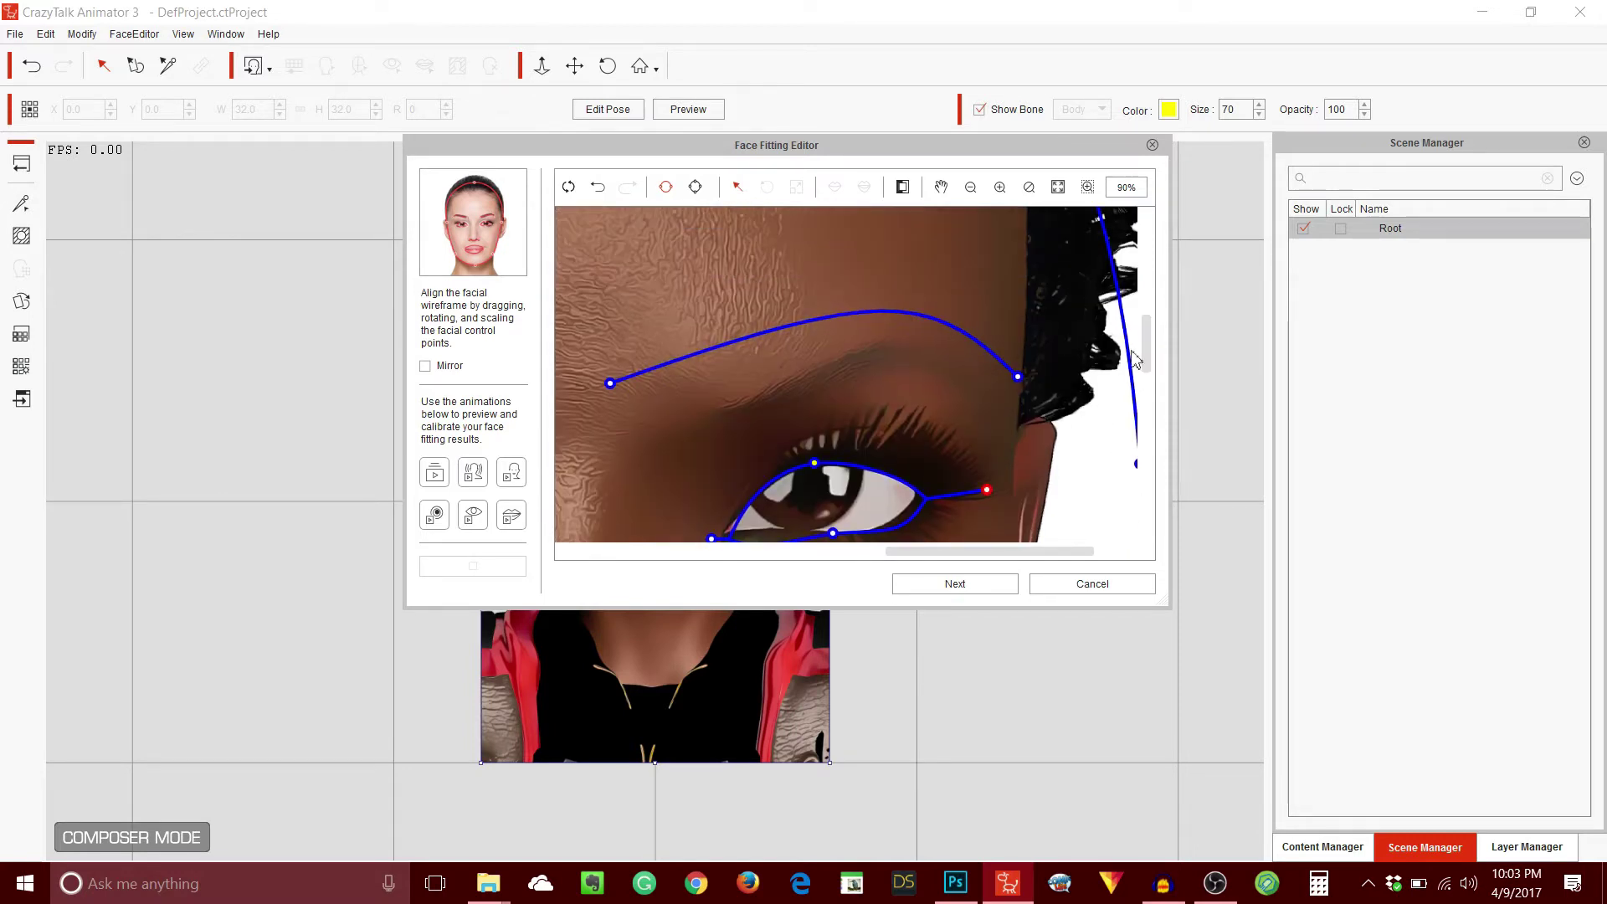
pyautogui.moveTo(610, 383); pyautogui.dragTo(733, 416)
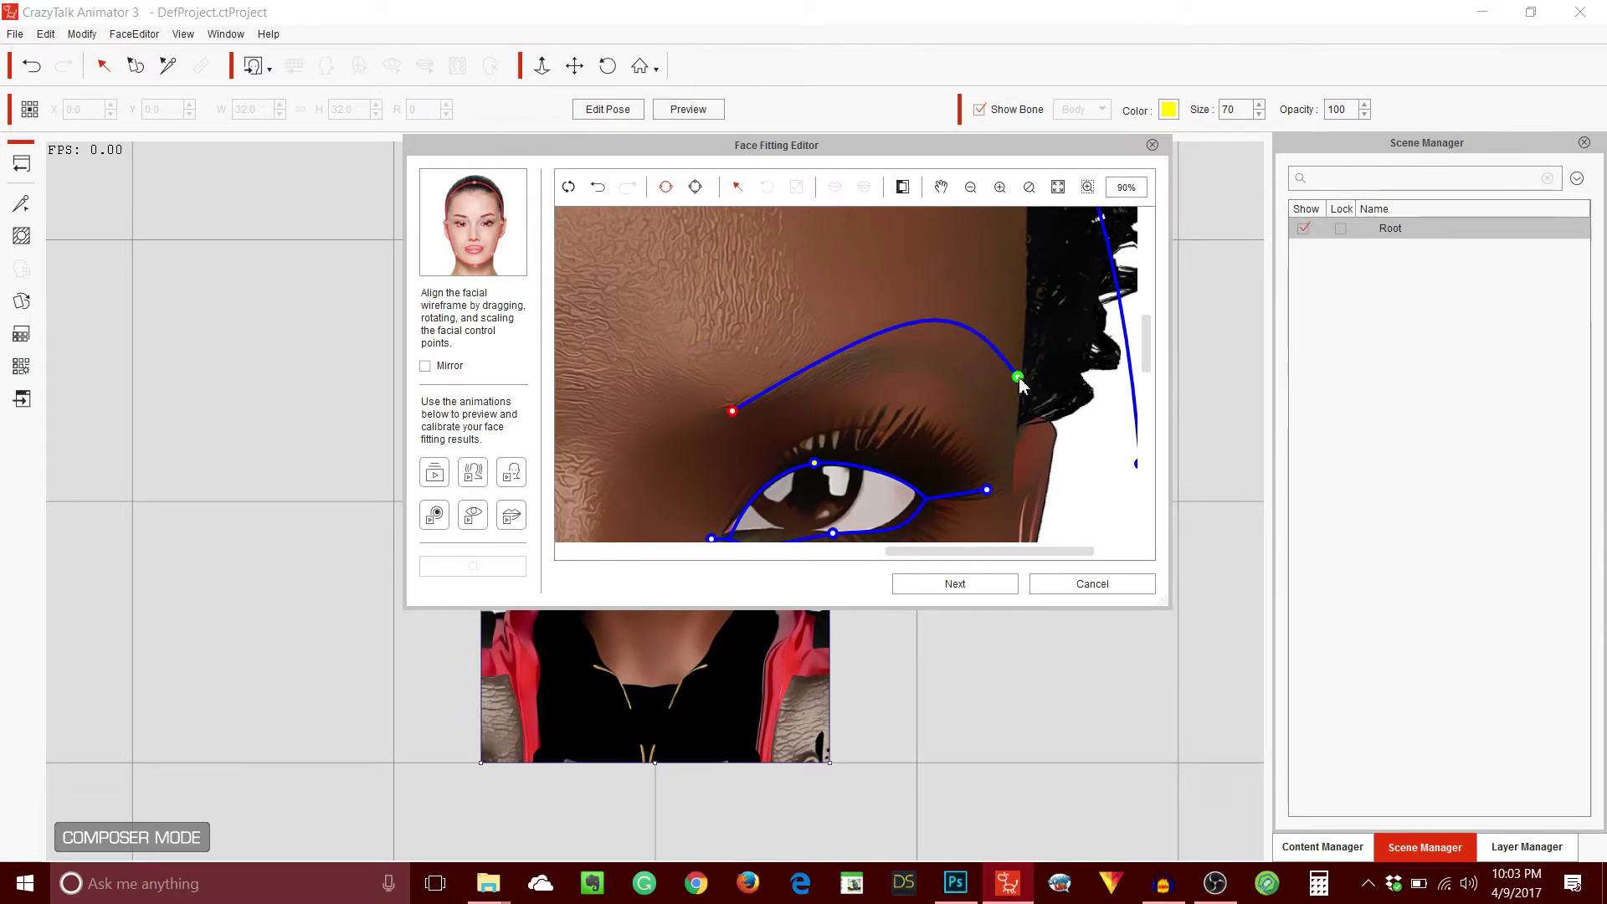
pyautogui.moveTo(1018, 378); pyautogui.dragTo(982, 407)
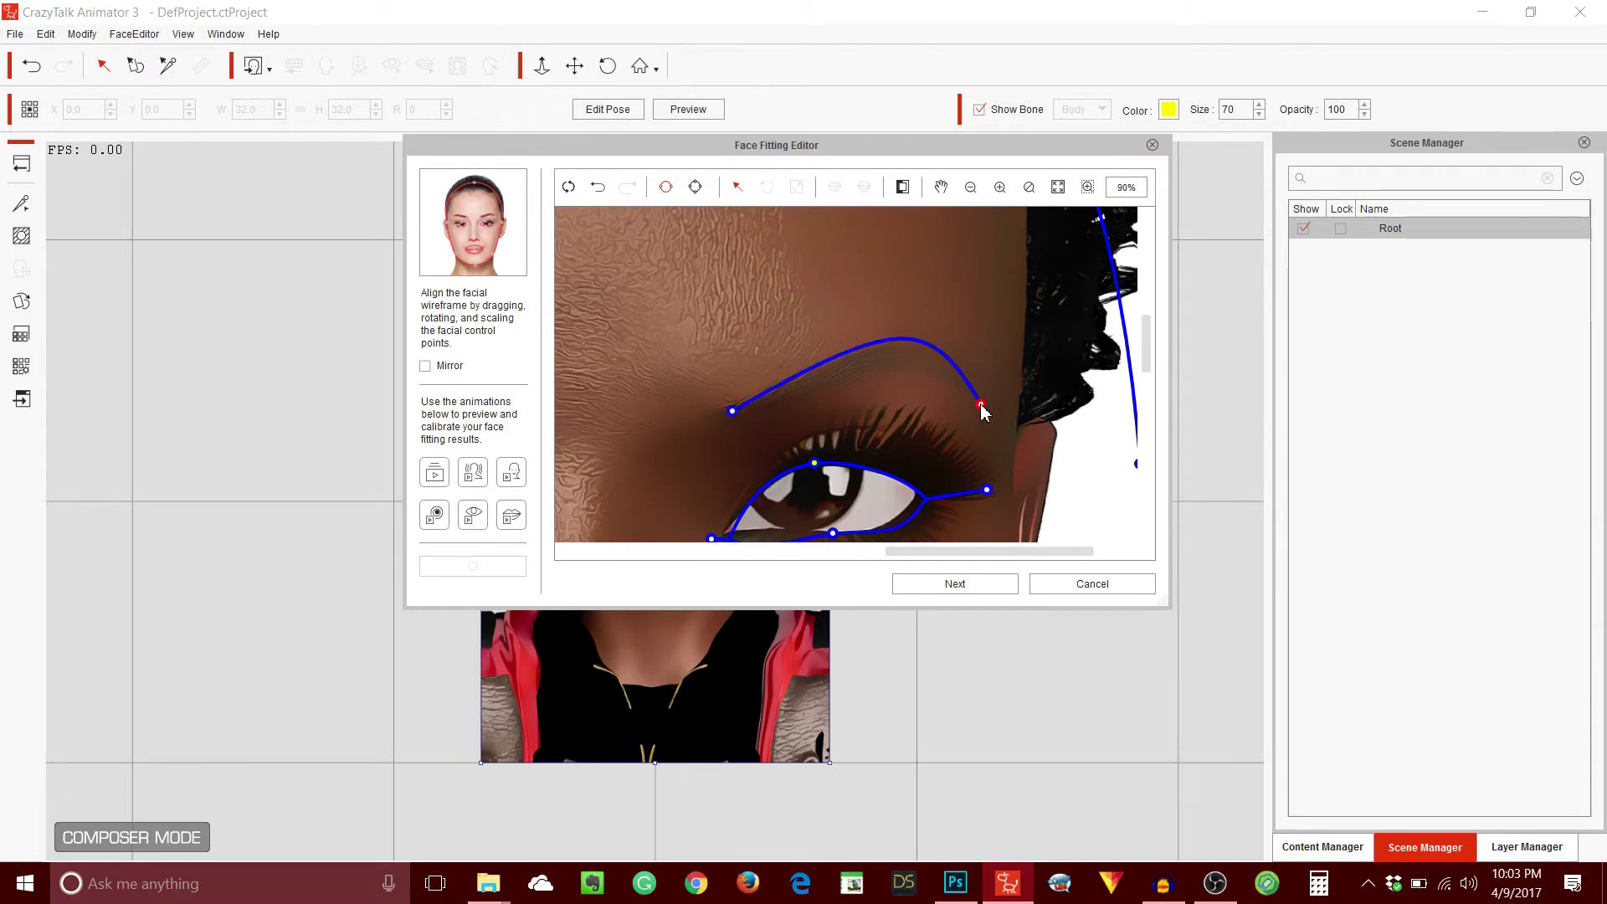
pyautogui.moveTo(1047, 550); pyautogui.dragTo(857, 552)
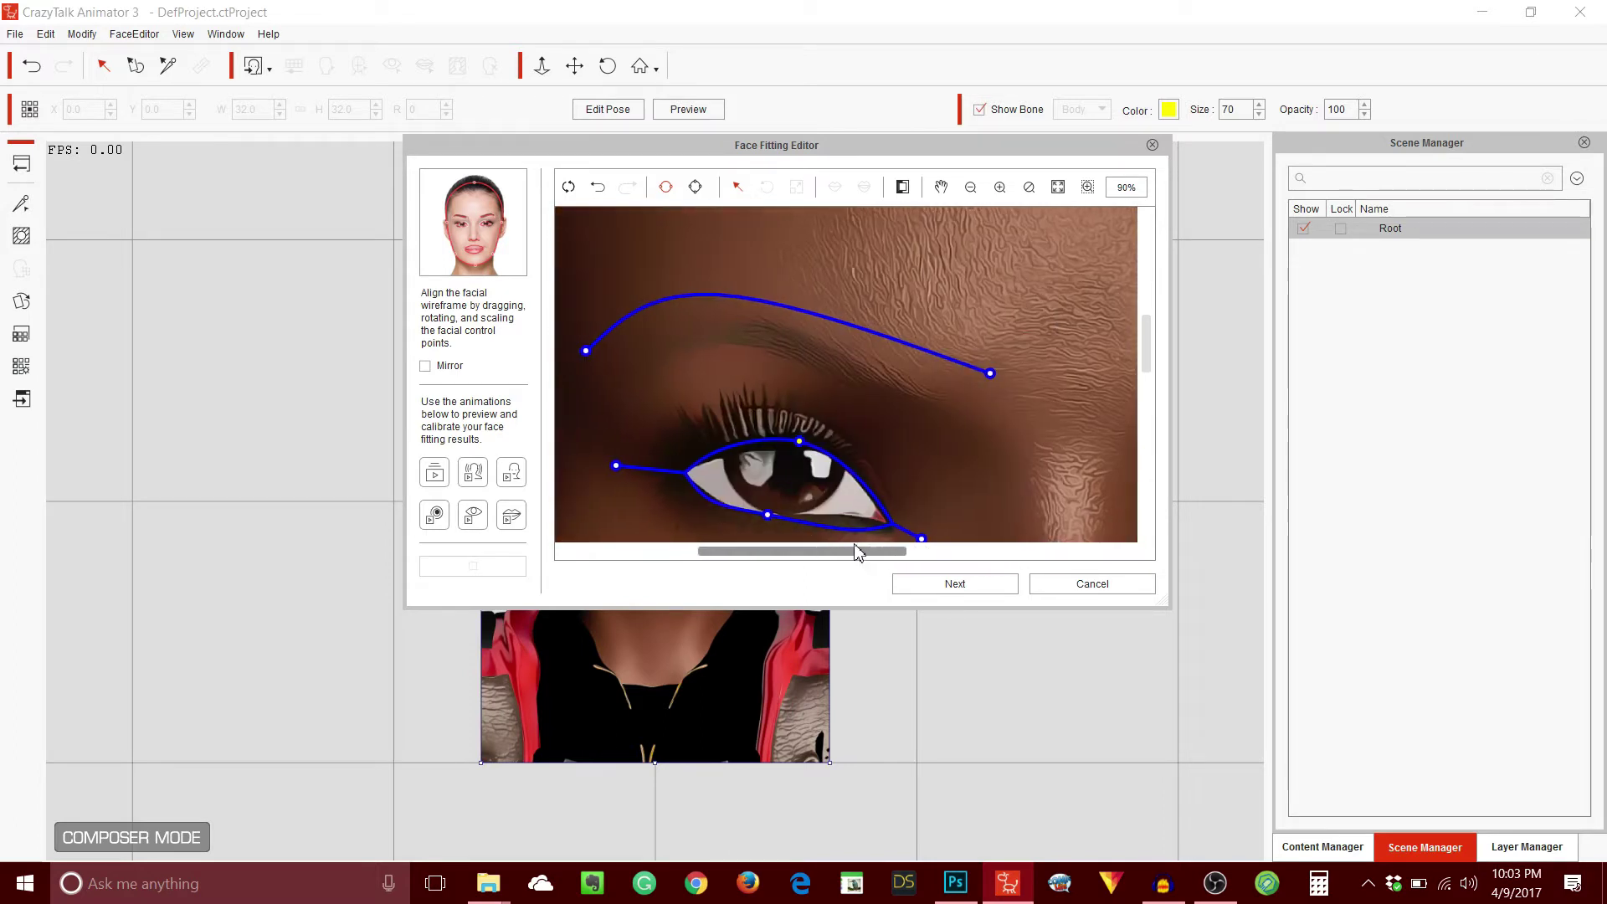
pyautogui.moveTo(990, 374); pyautogui.dragTo(930, 403)
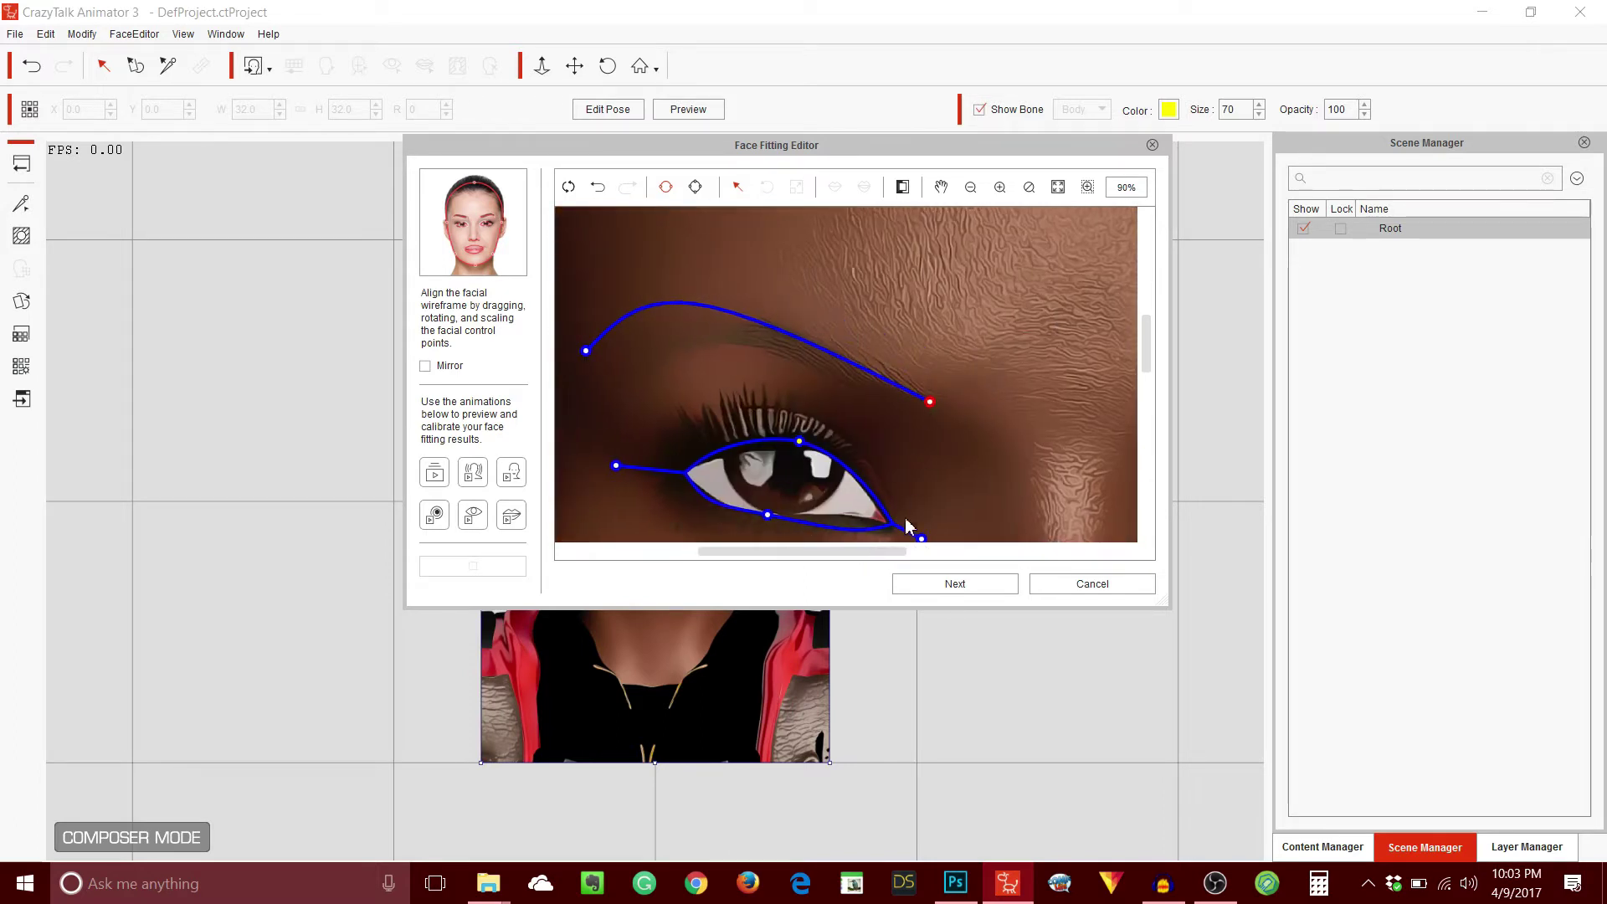
pyautogui.moveTo(879, 550); pyautogui.dragTo(857, 551)
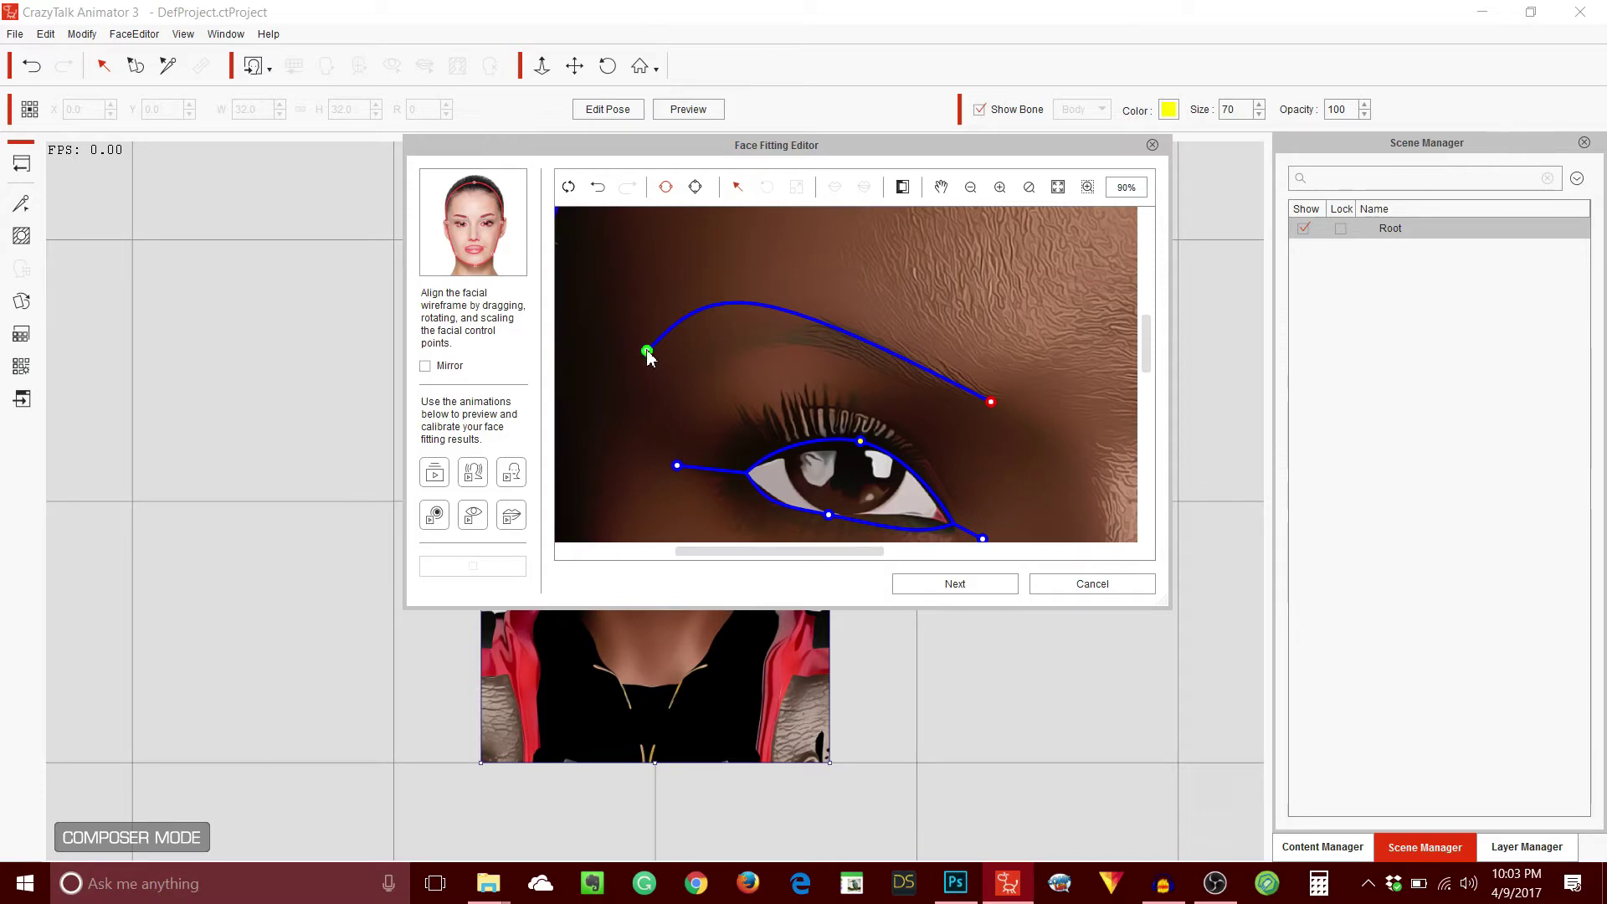
pyautogui.moveTo(649, 354); pyautogui.dragTo(707, 374)
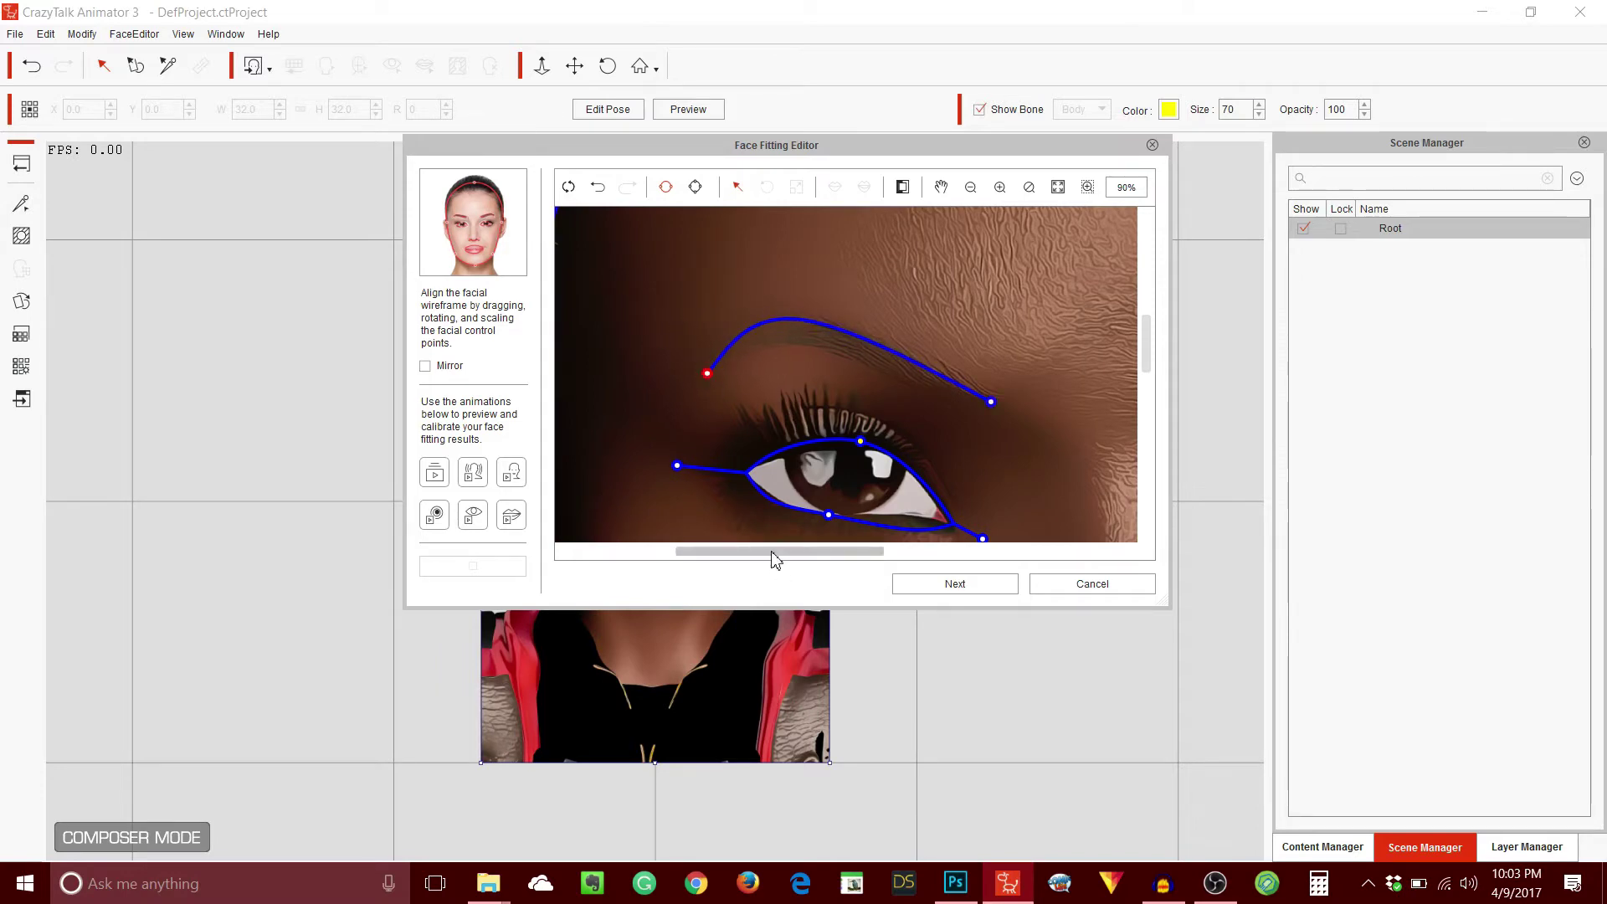
# - Review the nose, mouth and jaw fit, and pull the face outline inward beside the character's left ear
pyautogui.moveTo(773, 553); pyautogui.dragTo(703, 549)
pyautogui.scroll(-4, 821, 408)
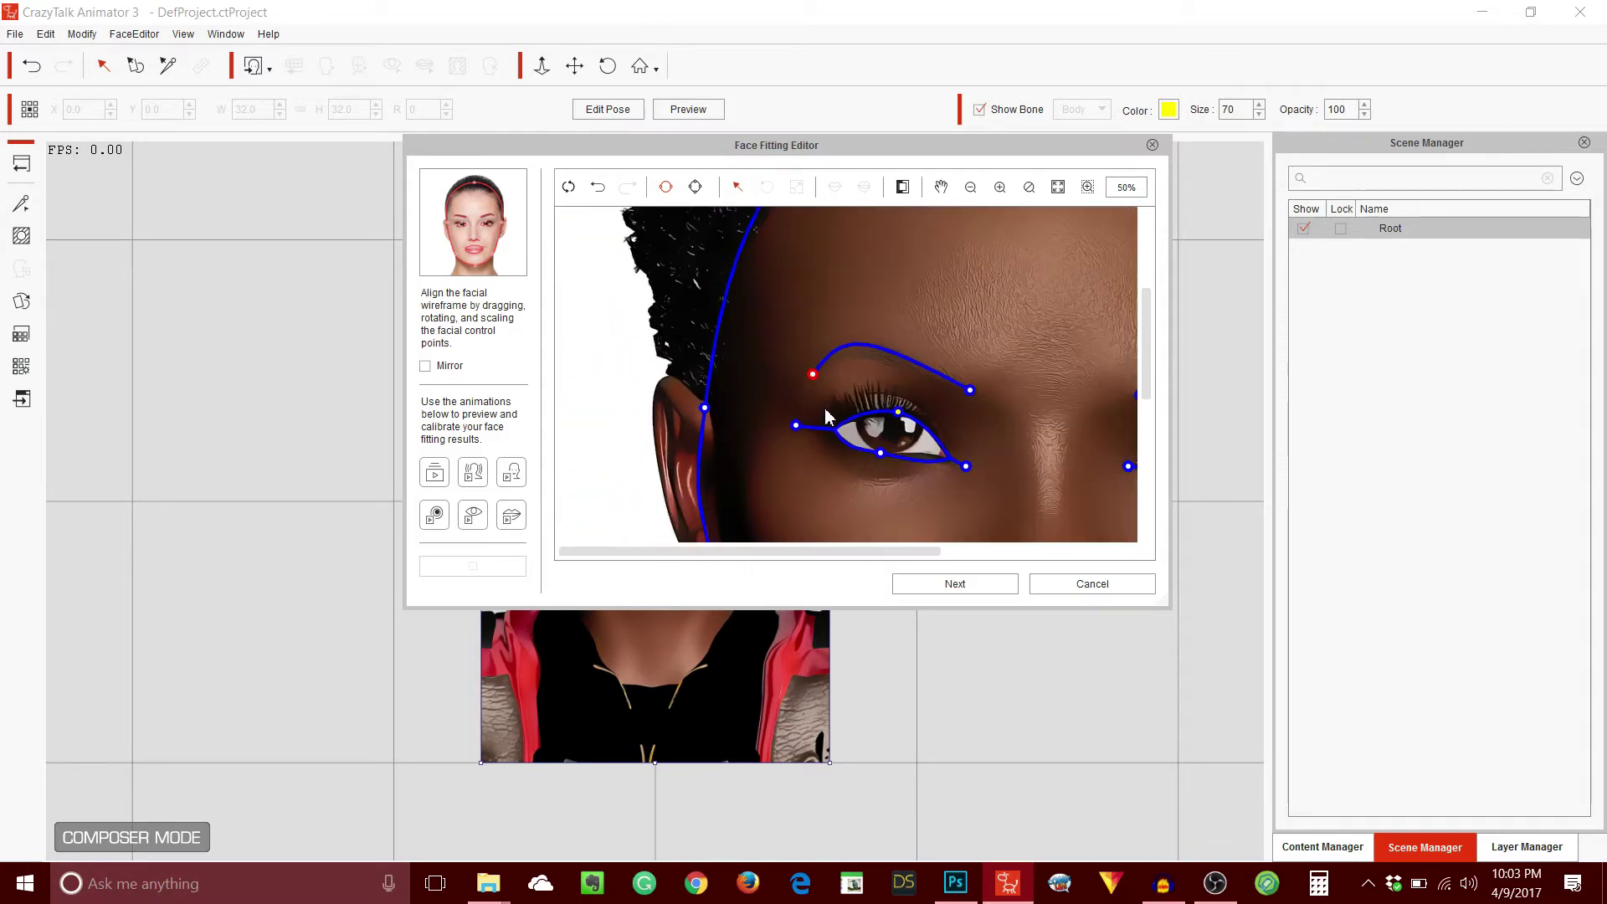
pyautogui.moveTo(1149, 335); pyautogui.dragTo(1156, 429)
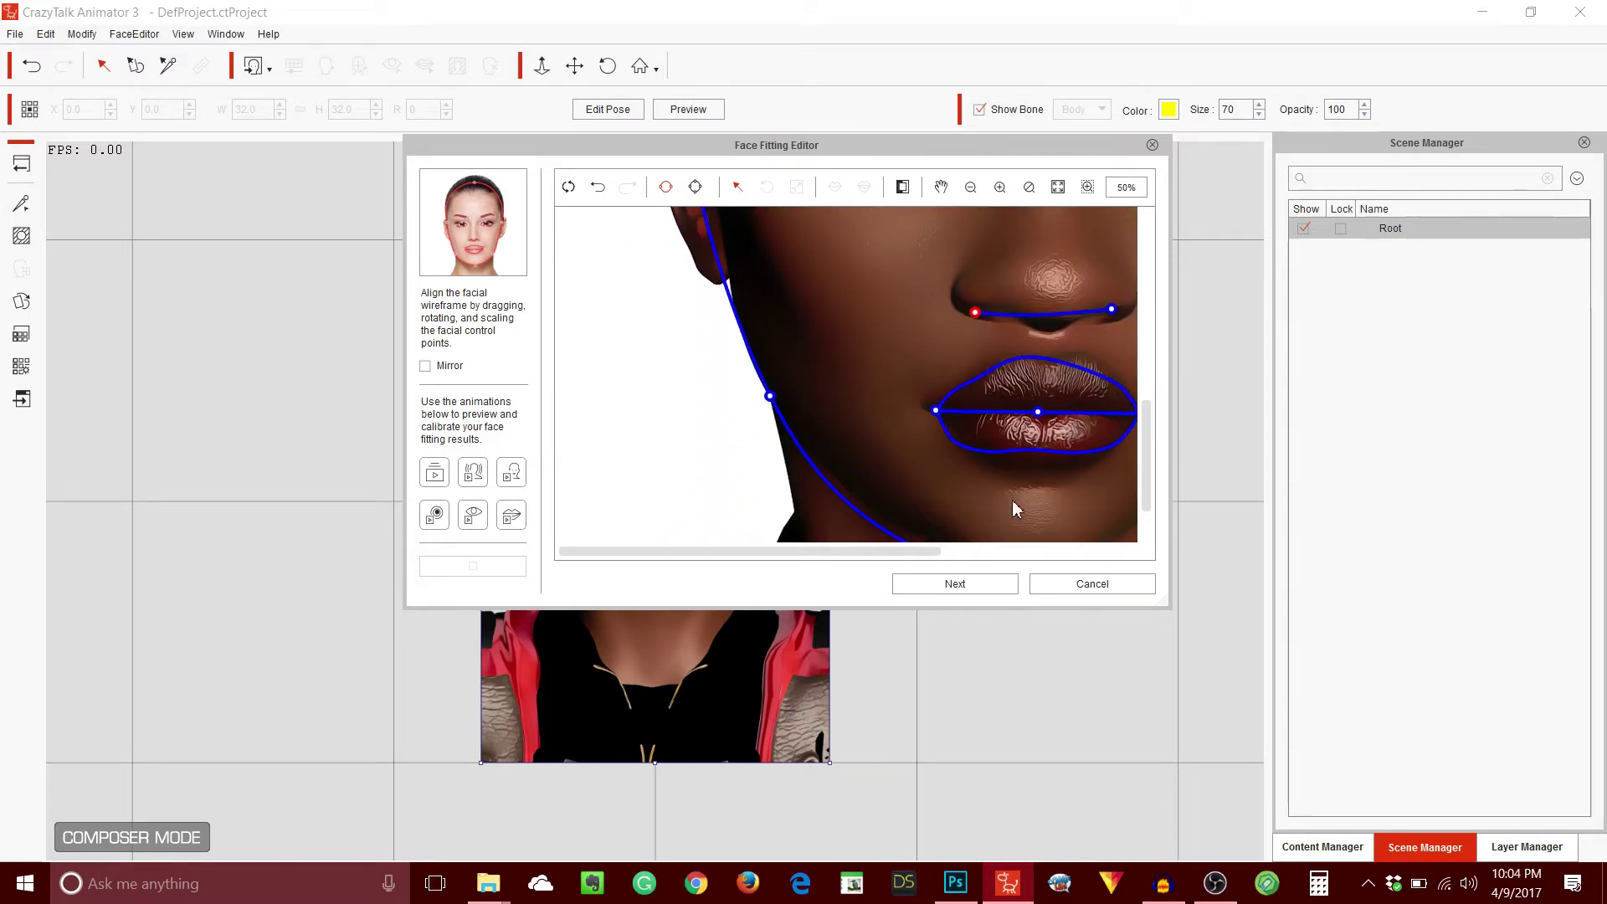
pyautogui.moveTo(886, 552); pyautogui.dragTo(1110, 532)
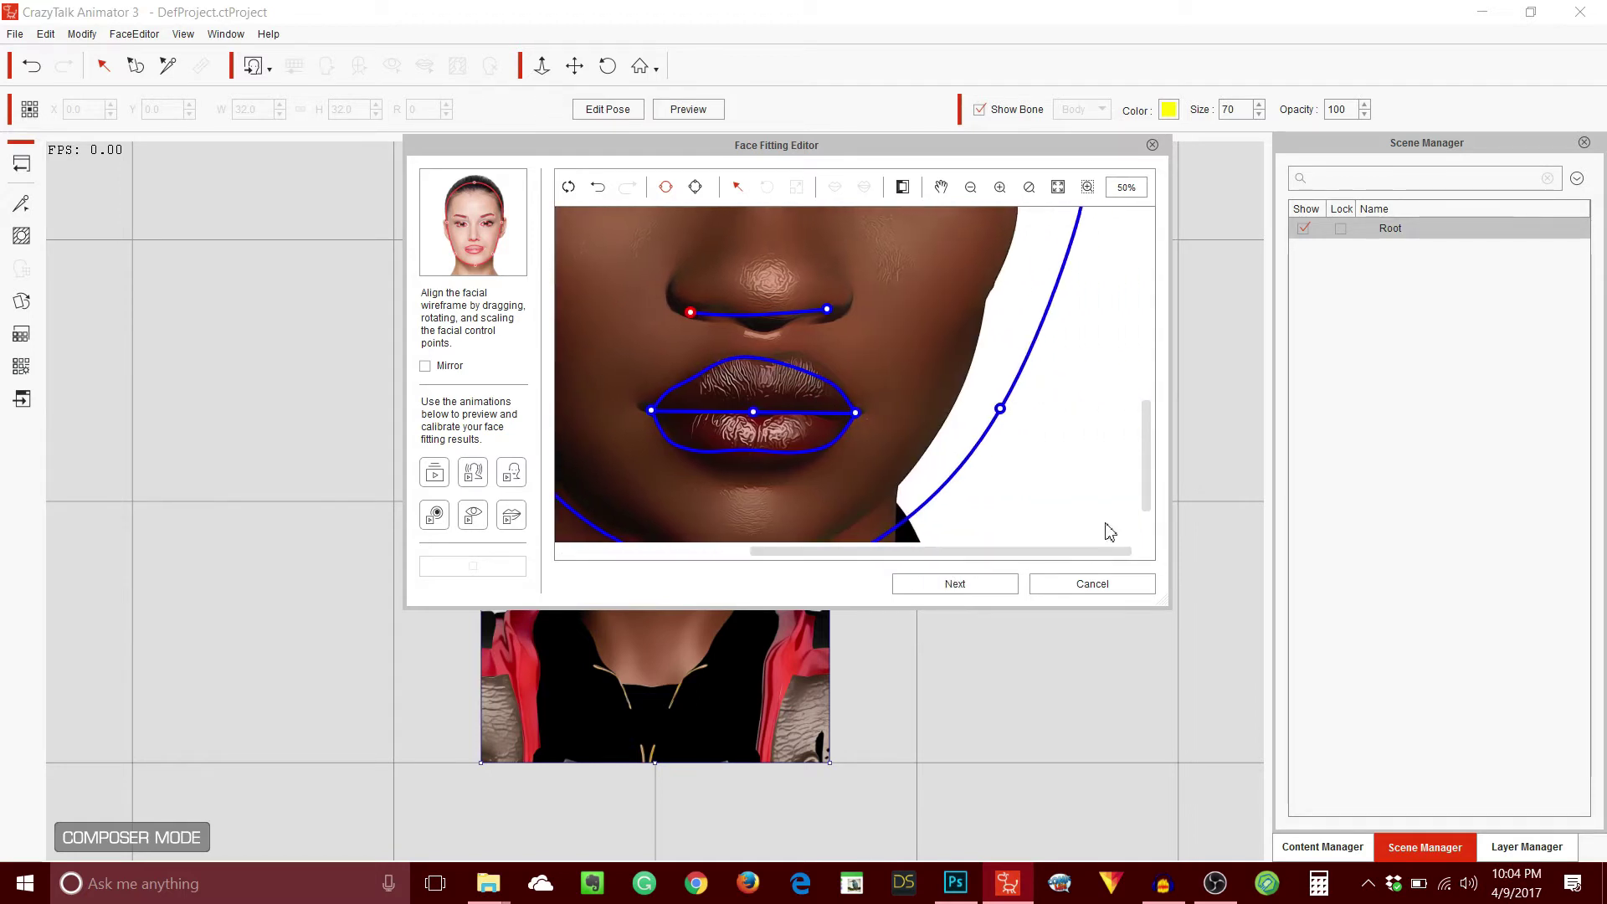
pyautogui.moveTo(1147, 460); pyautogui.dragTo(1127, 359)
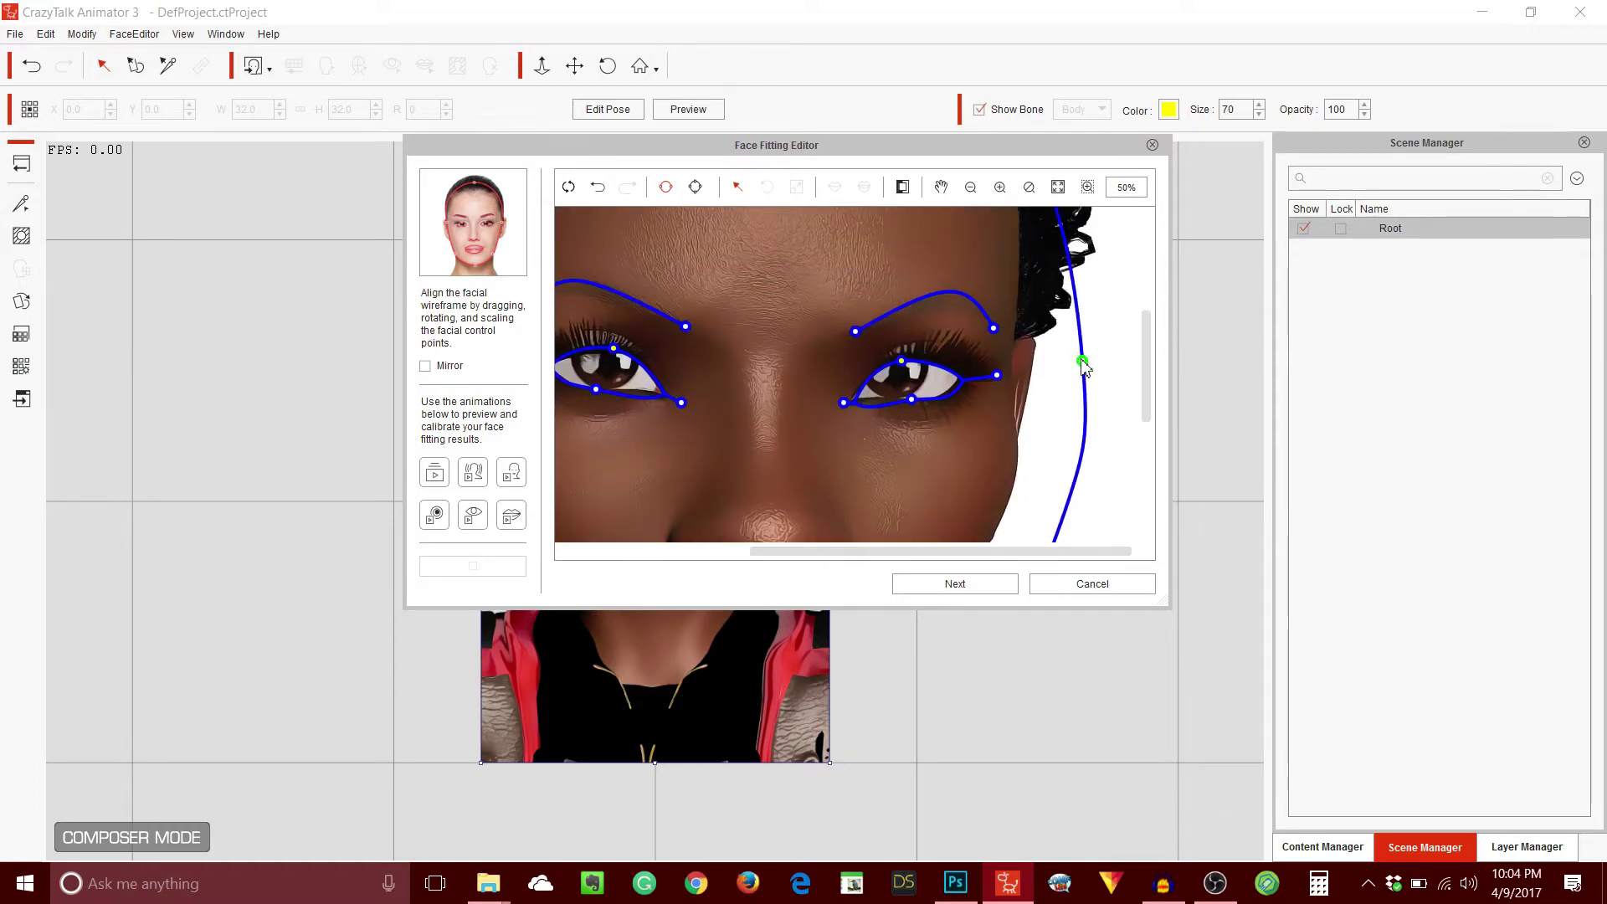
pyautogui.moveTo(1081, 363); pyautogui.dragTo(1059, 366)
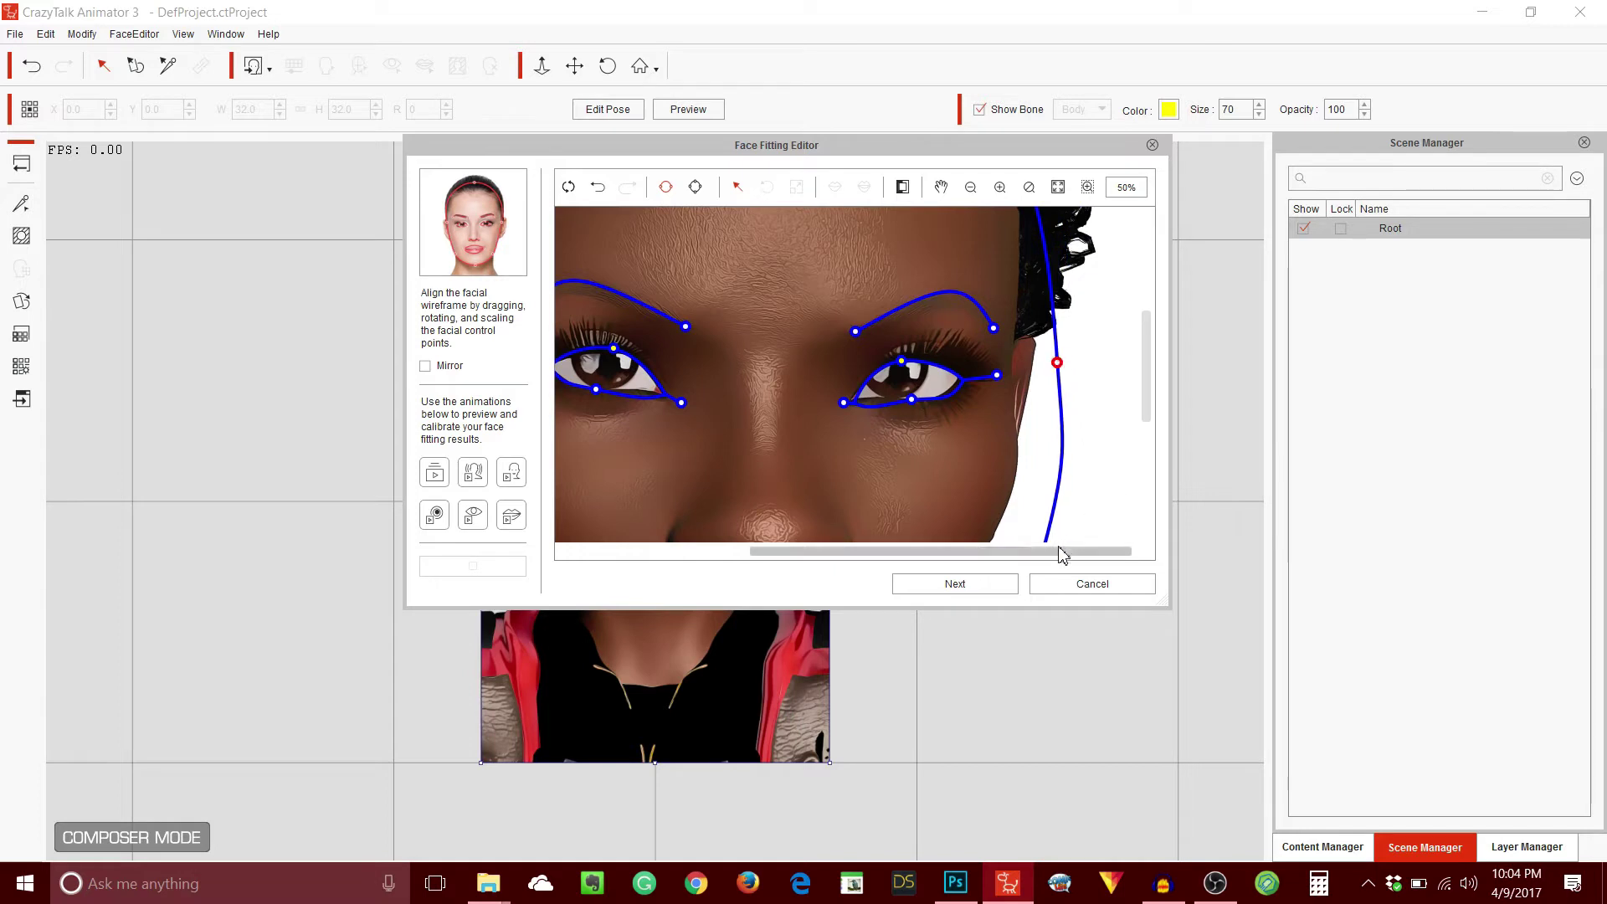
pyautogui.moveTo(1059, 554); pyautogui.dragTo(951, 580)
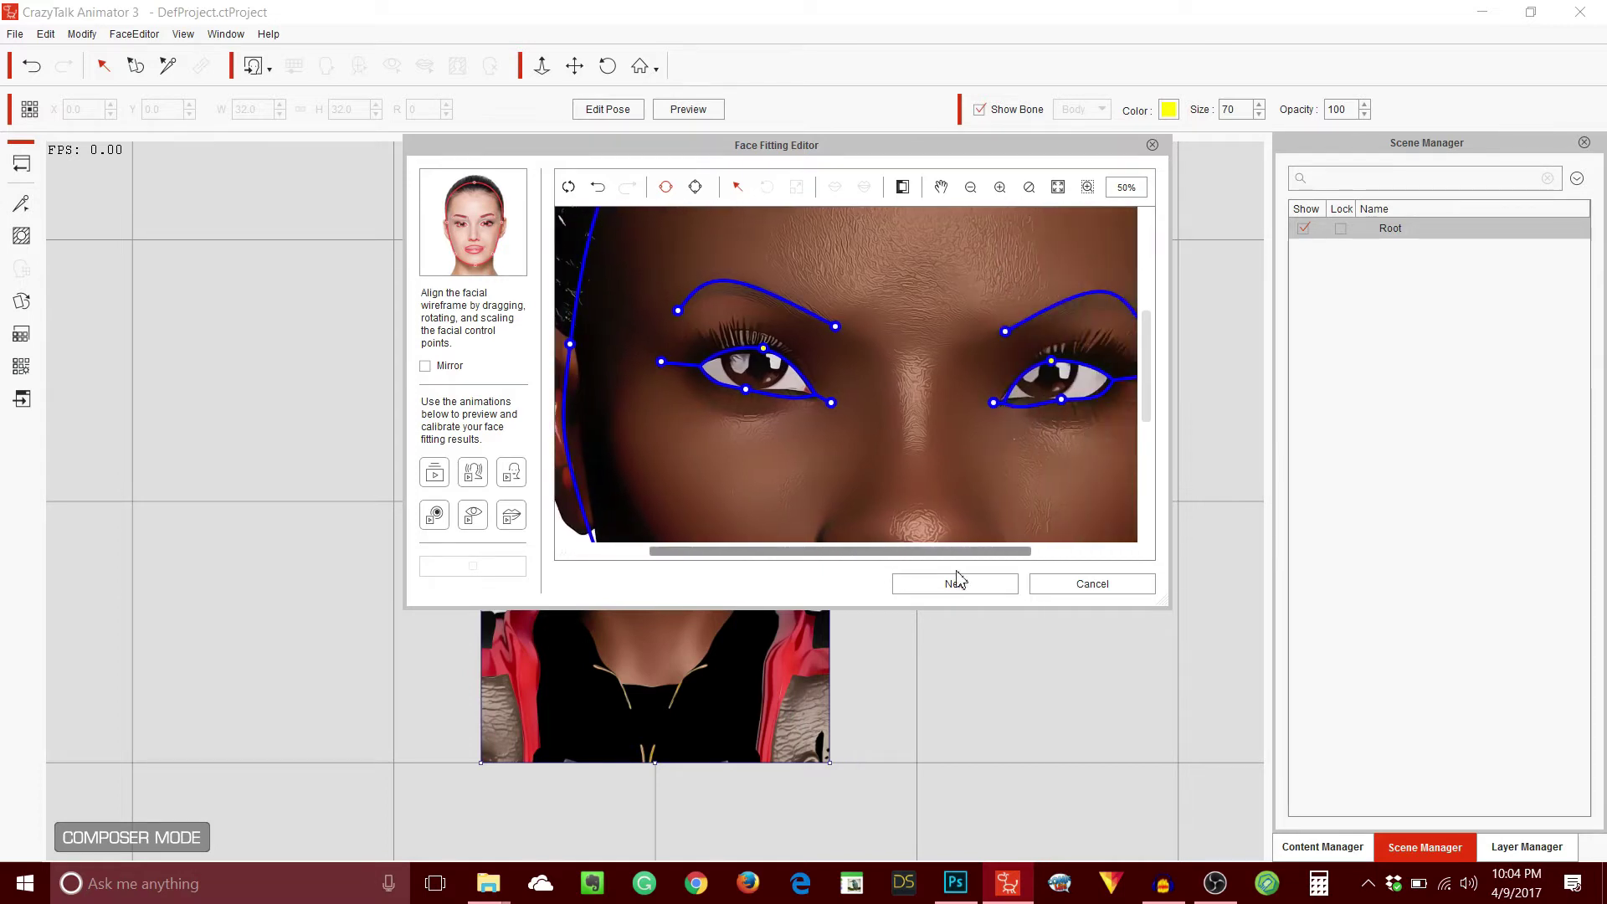
pyautogui.moveTo(1146, 360)
pyautogui.mouseDown()
pyautogui.moveTo(1151, 458)
pyautogui.moveTo(1152, 327)
pyautogui.moveTo(1159, 366)
pyautogui.mouseUp()
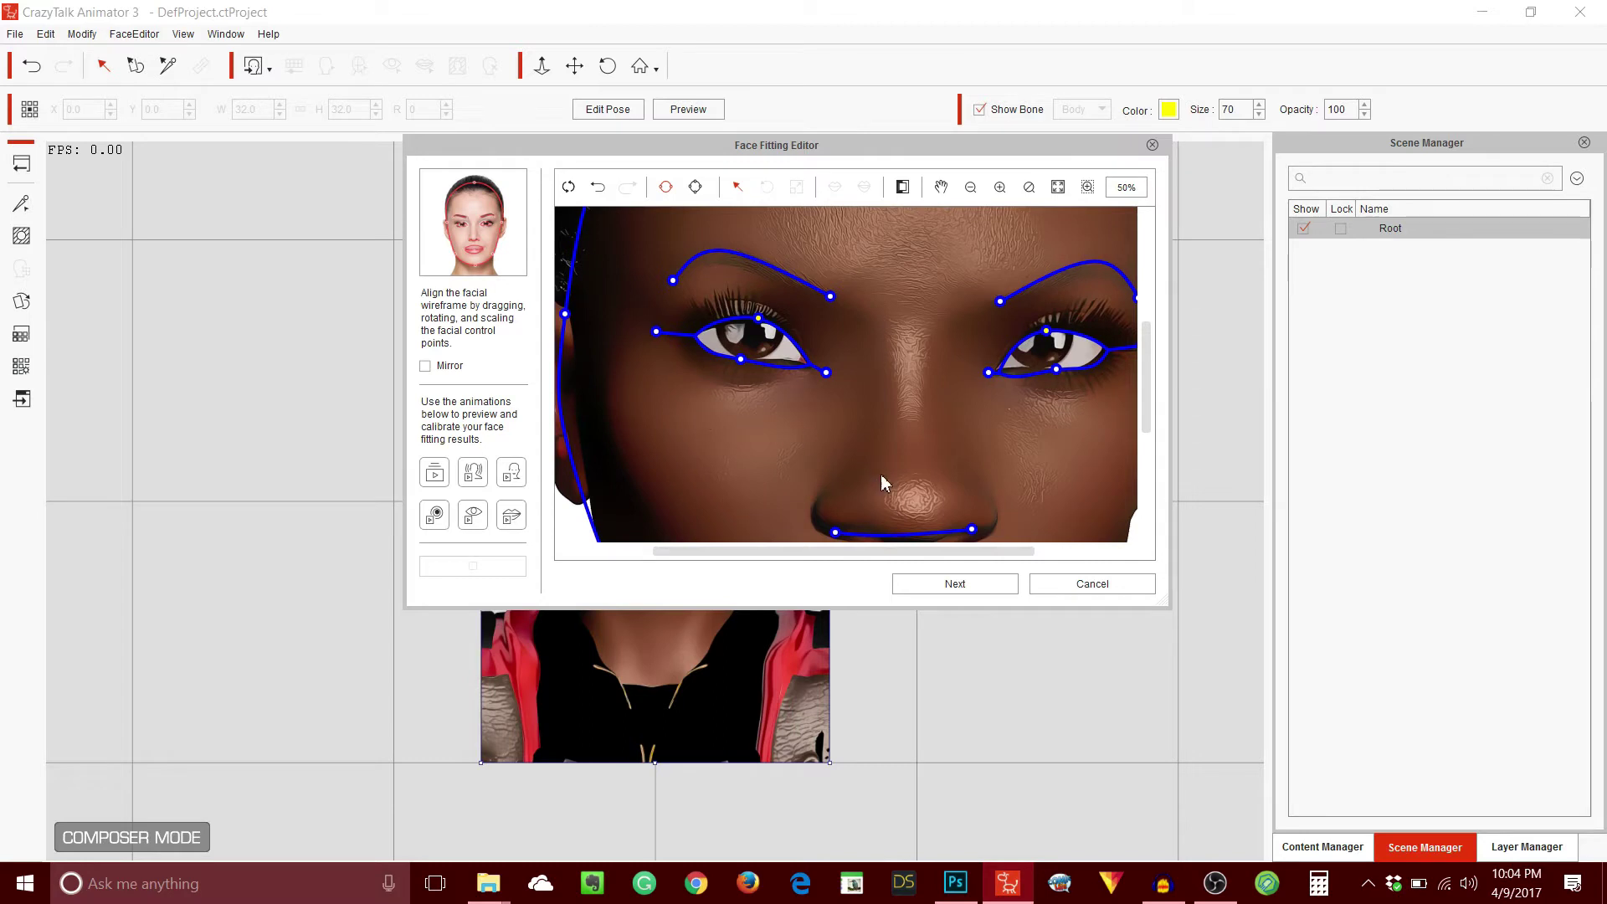
# - Show the detailed facial control points and refine the lid curves of the wireframe around the character's right eye
pyautogui.click(695, 189)
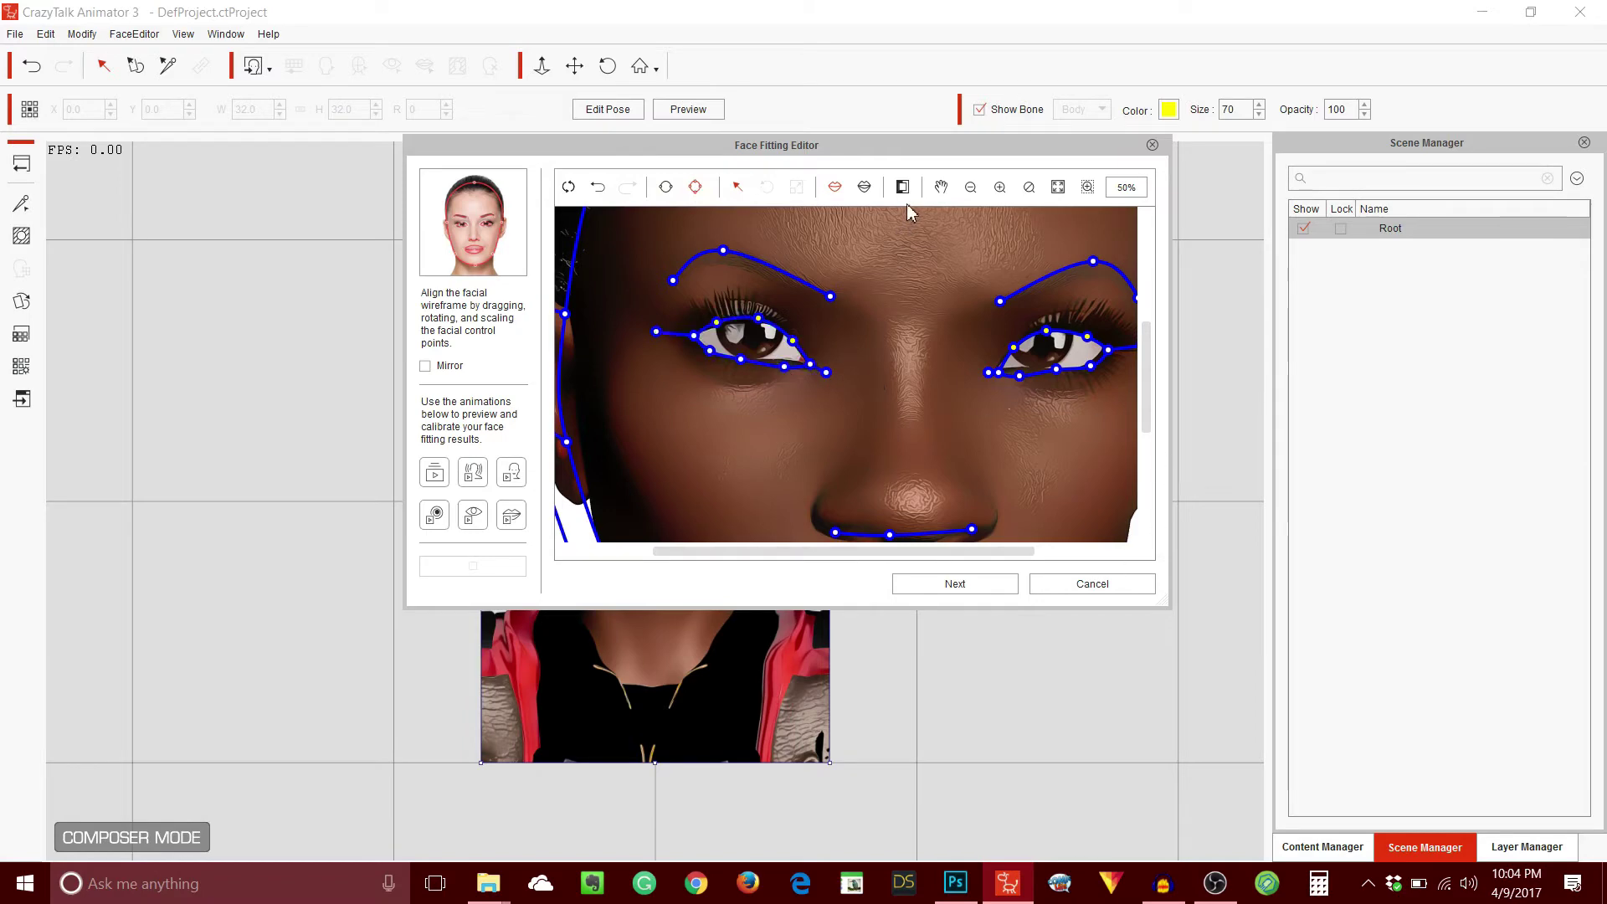
pyautogui.click(1001, 188)
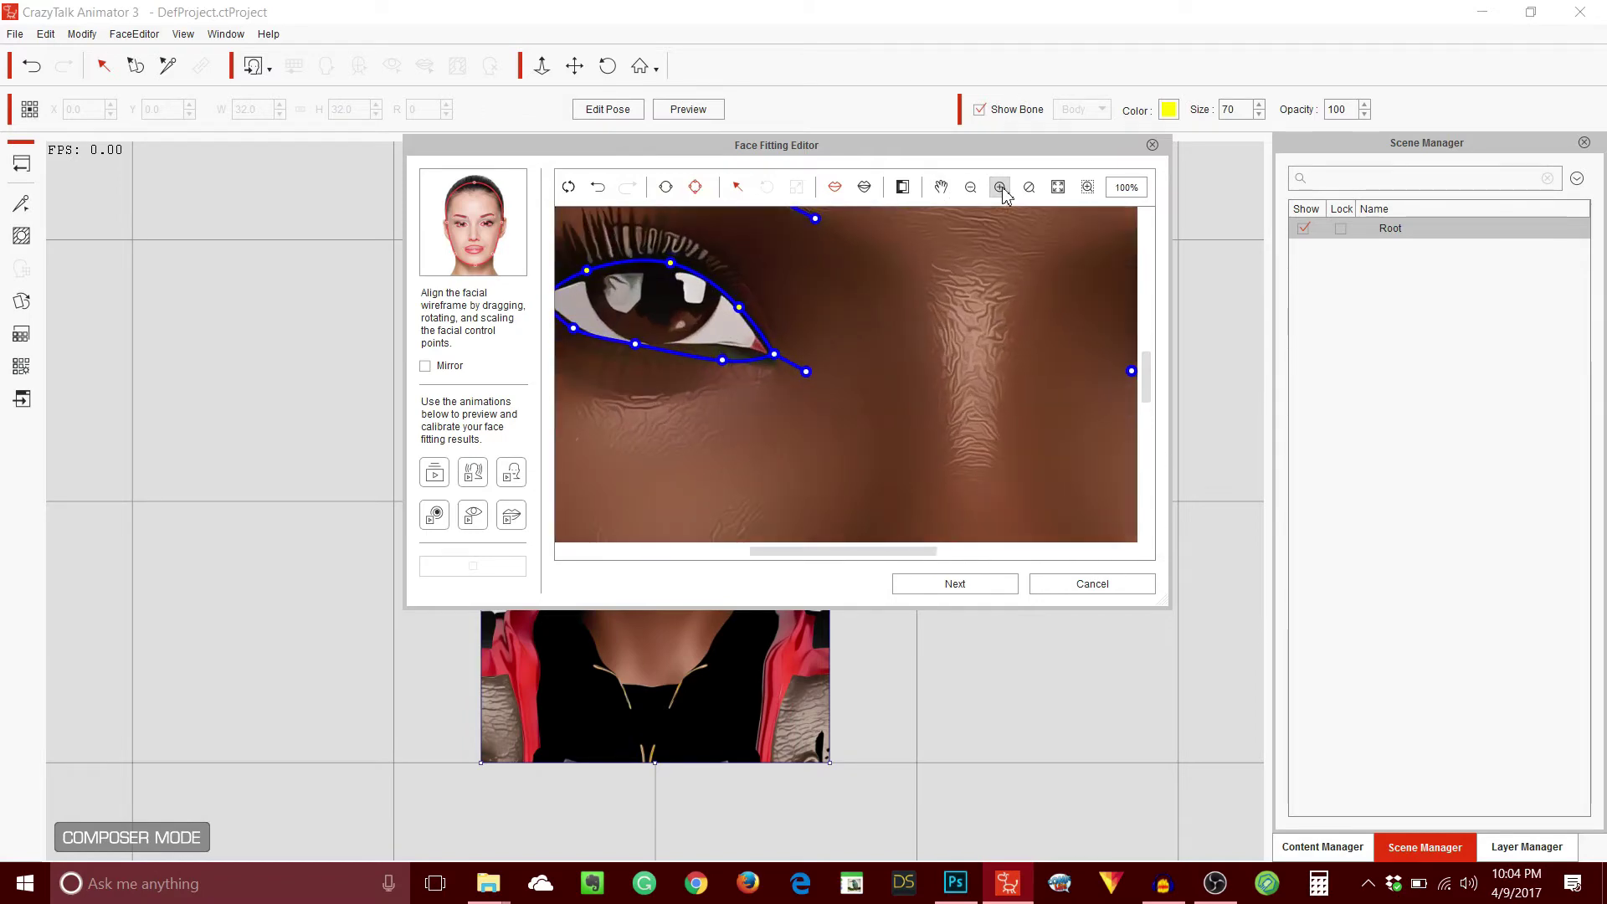
pyautogui.moveTo(904, 553); pyautogui.dragTo(845, 554)
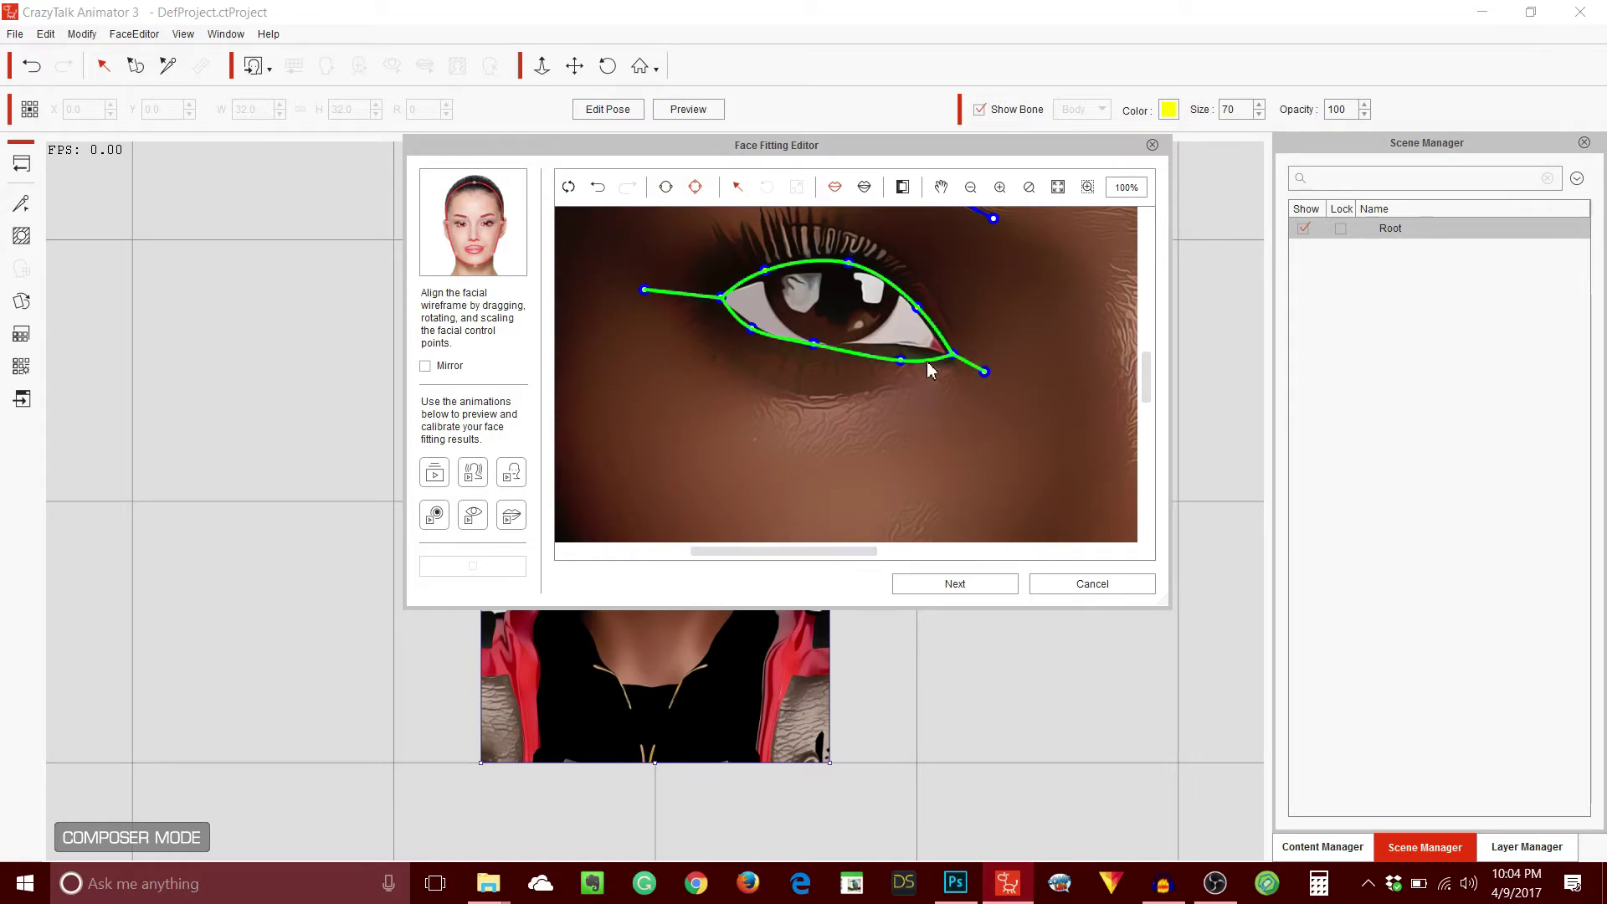
pyautogui.moveTo(903, 367); pyautogui.dragTo(906, 349)
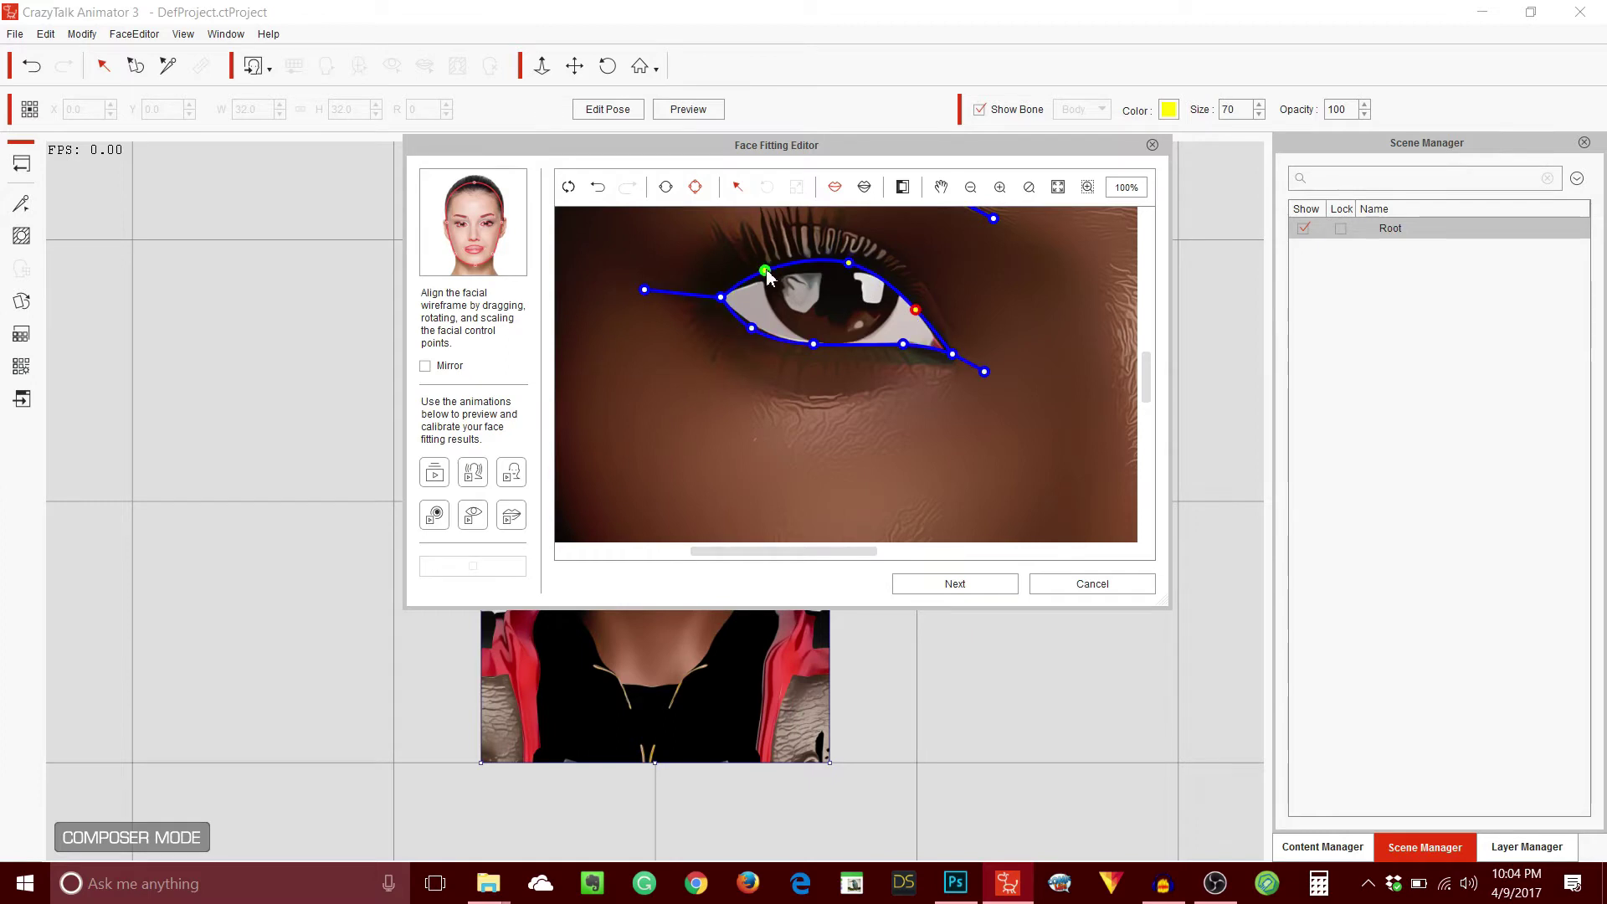
pyautogui.moveTo(753, 329); pyautogui.dragTo(755, 327)
# - Refine the wireframe around the character's left eye by adjusting its lower lid, inner corner and outer corner points
pyautogui.moveTo(854, 552); pyautogui.dragTo(1069, 553)
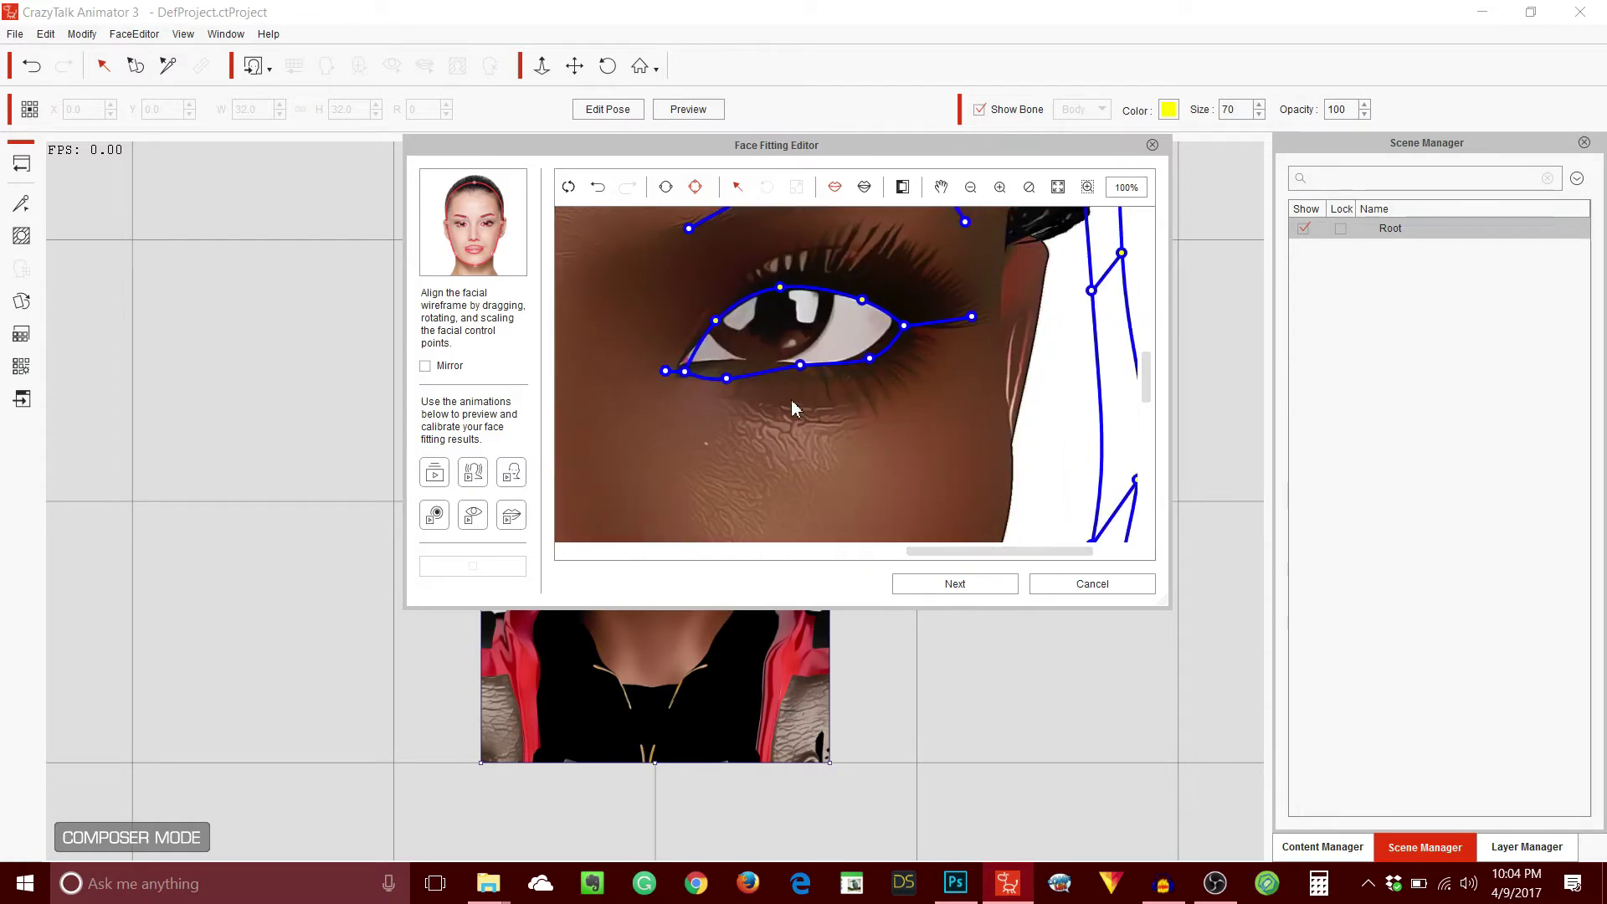
pyautogui.moveTo(726, 379); pyautogui.dragTo(729, 358)
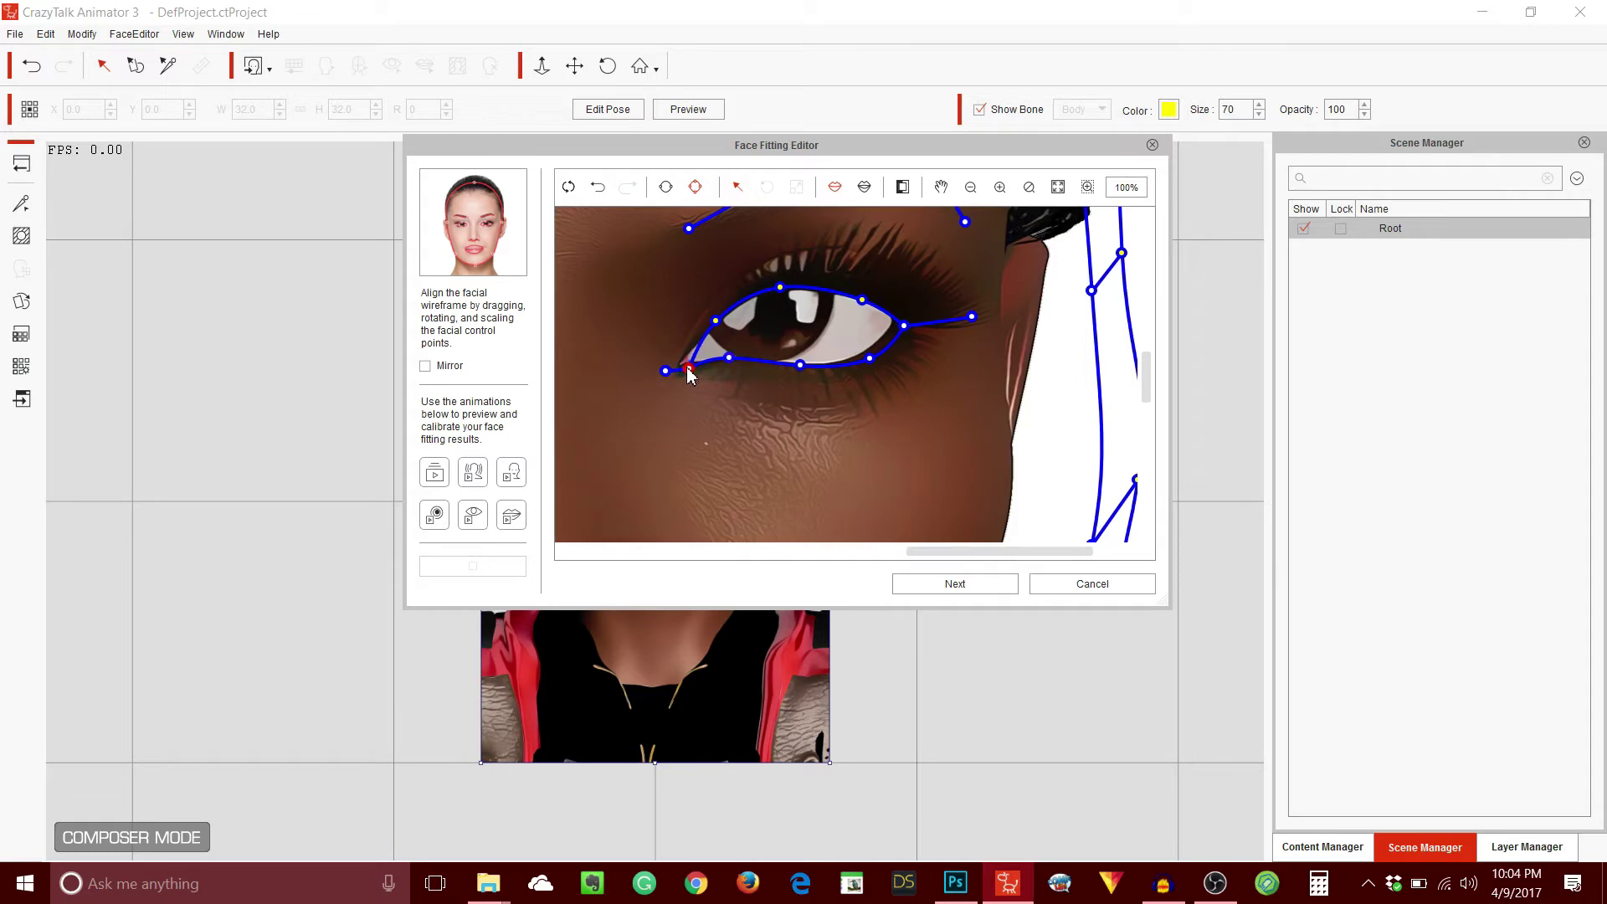
pyautogui.moveTo(665, 371); pyautogui.dragTo(654, 386)
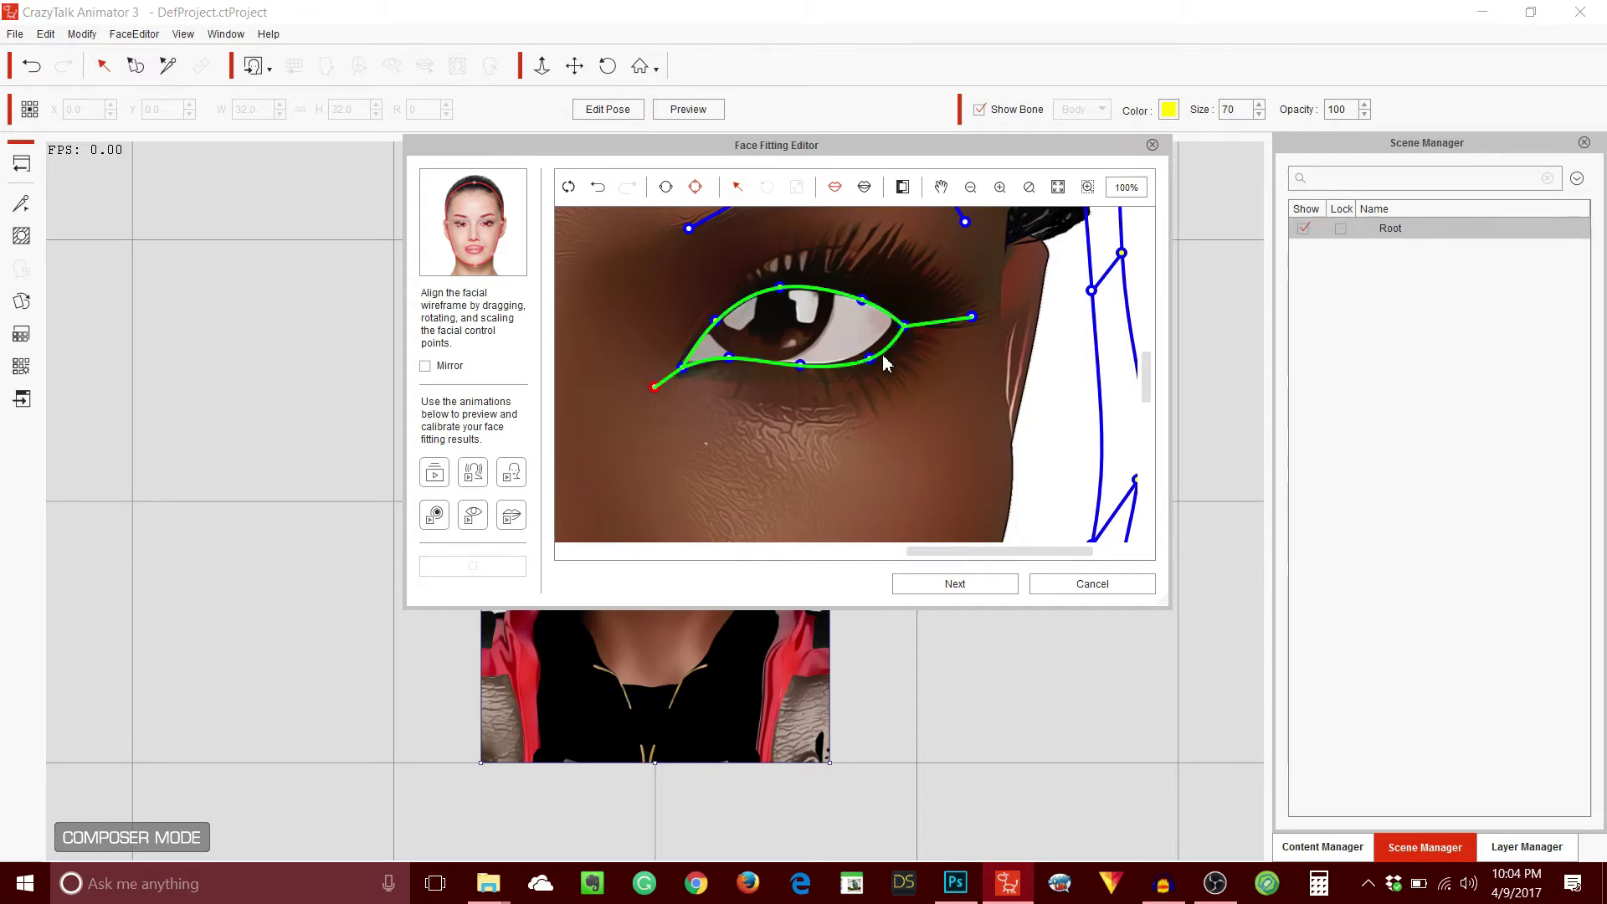
pyautogui.moveTo(869, 358); pyautogui.dragTo(867, 355)
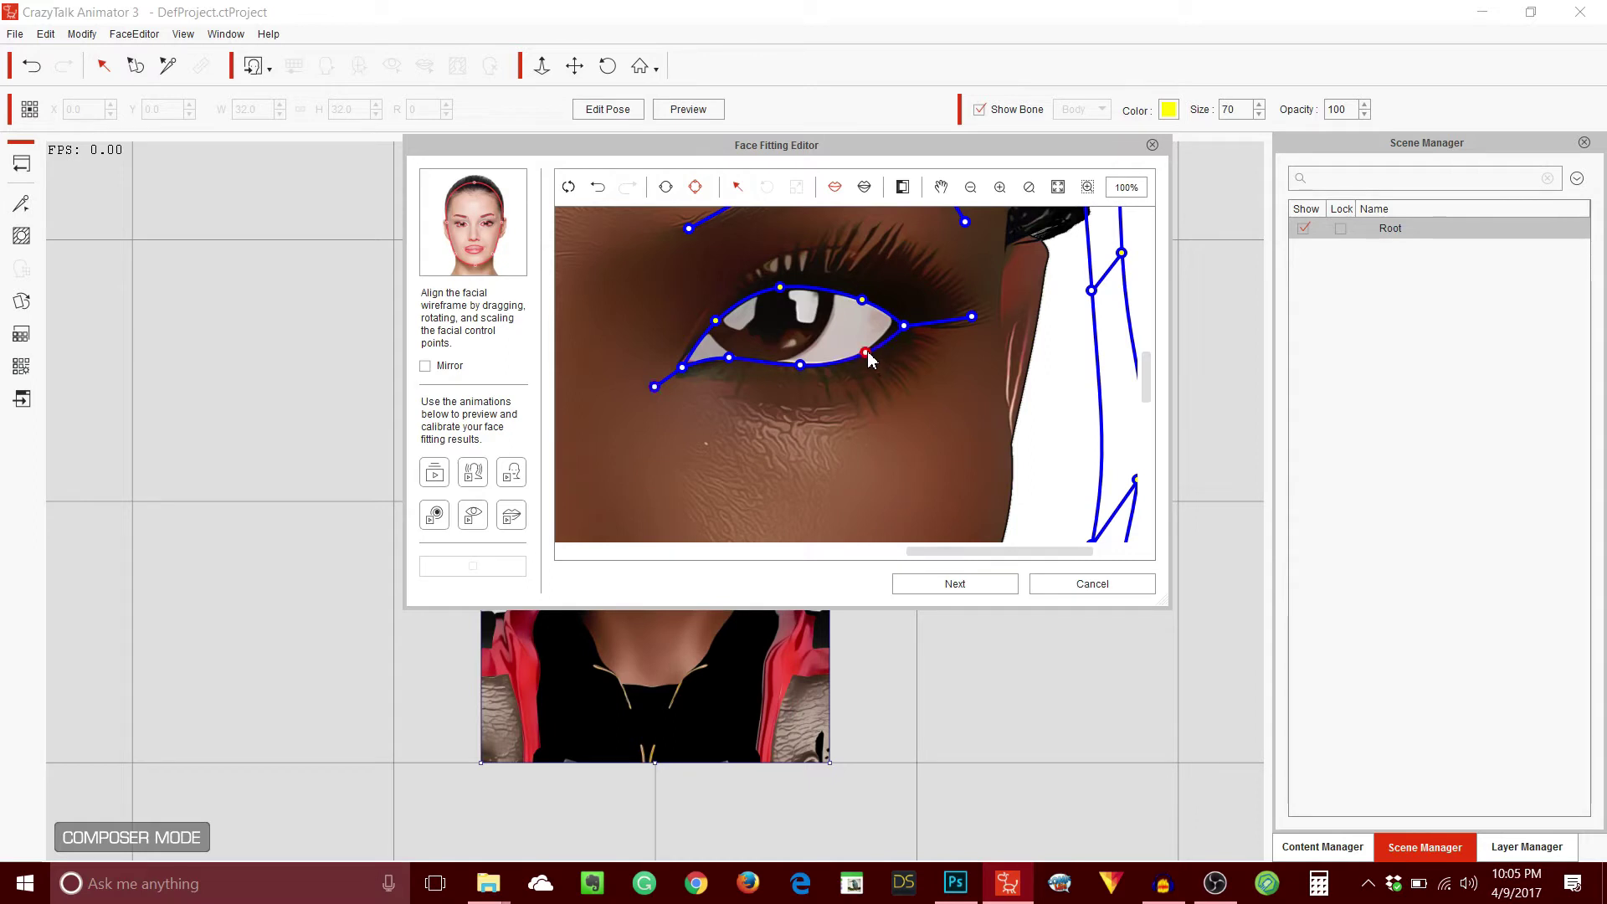
pyautogui.click(903, 328)
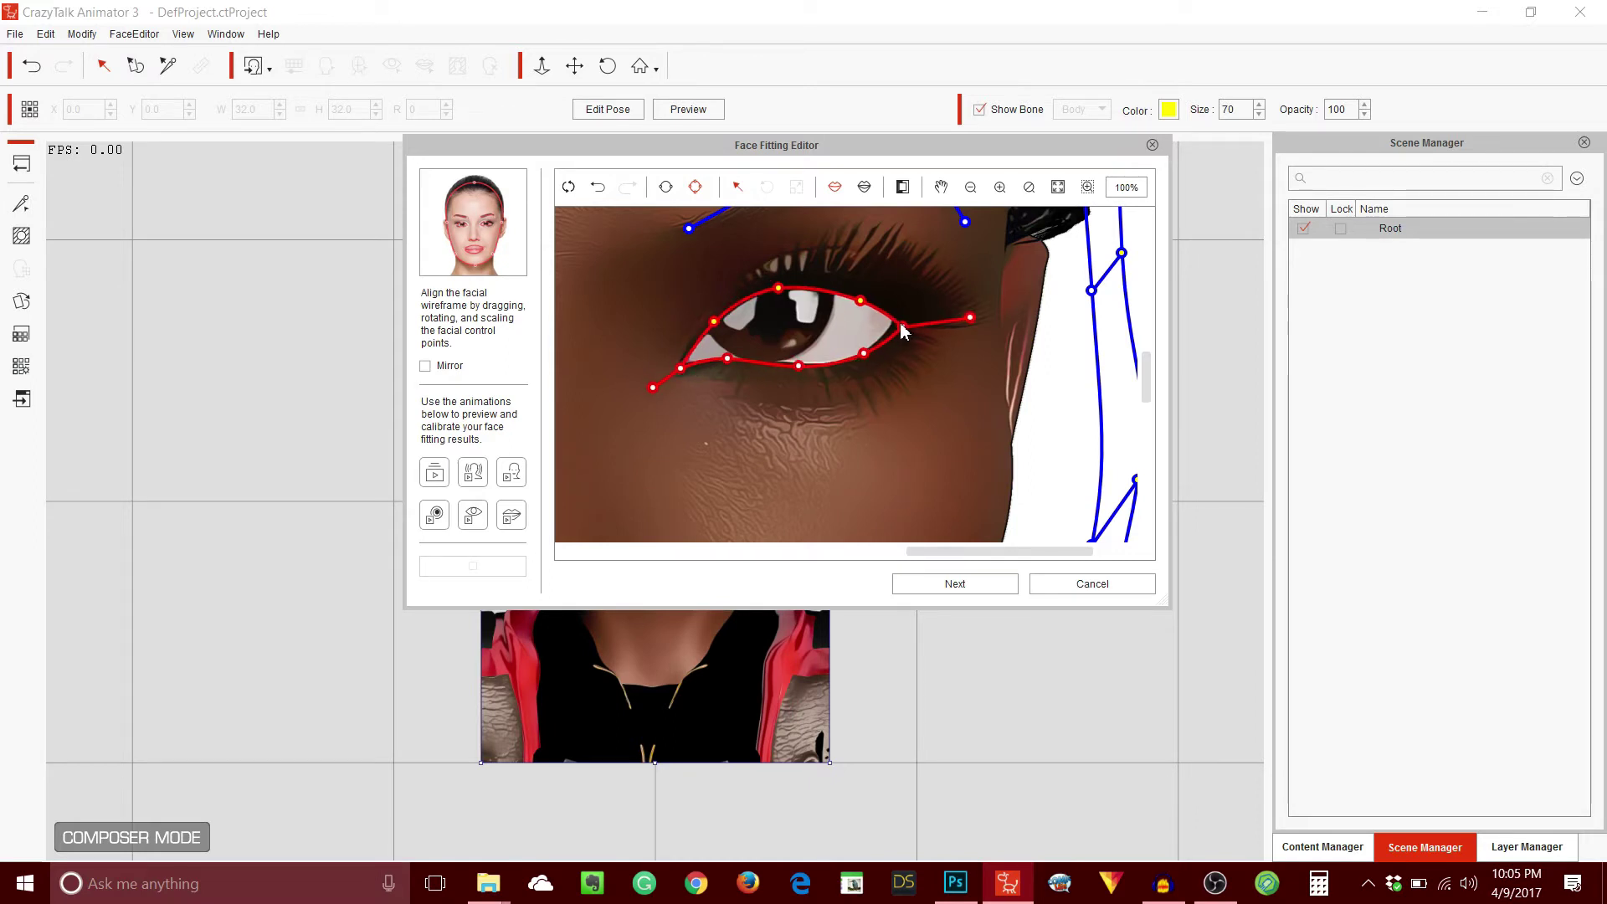
pyautogui.click(925, 348)
pyautogui.click(893, 327)
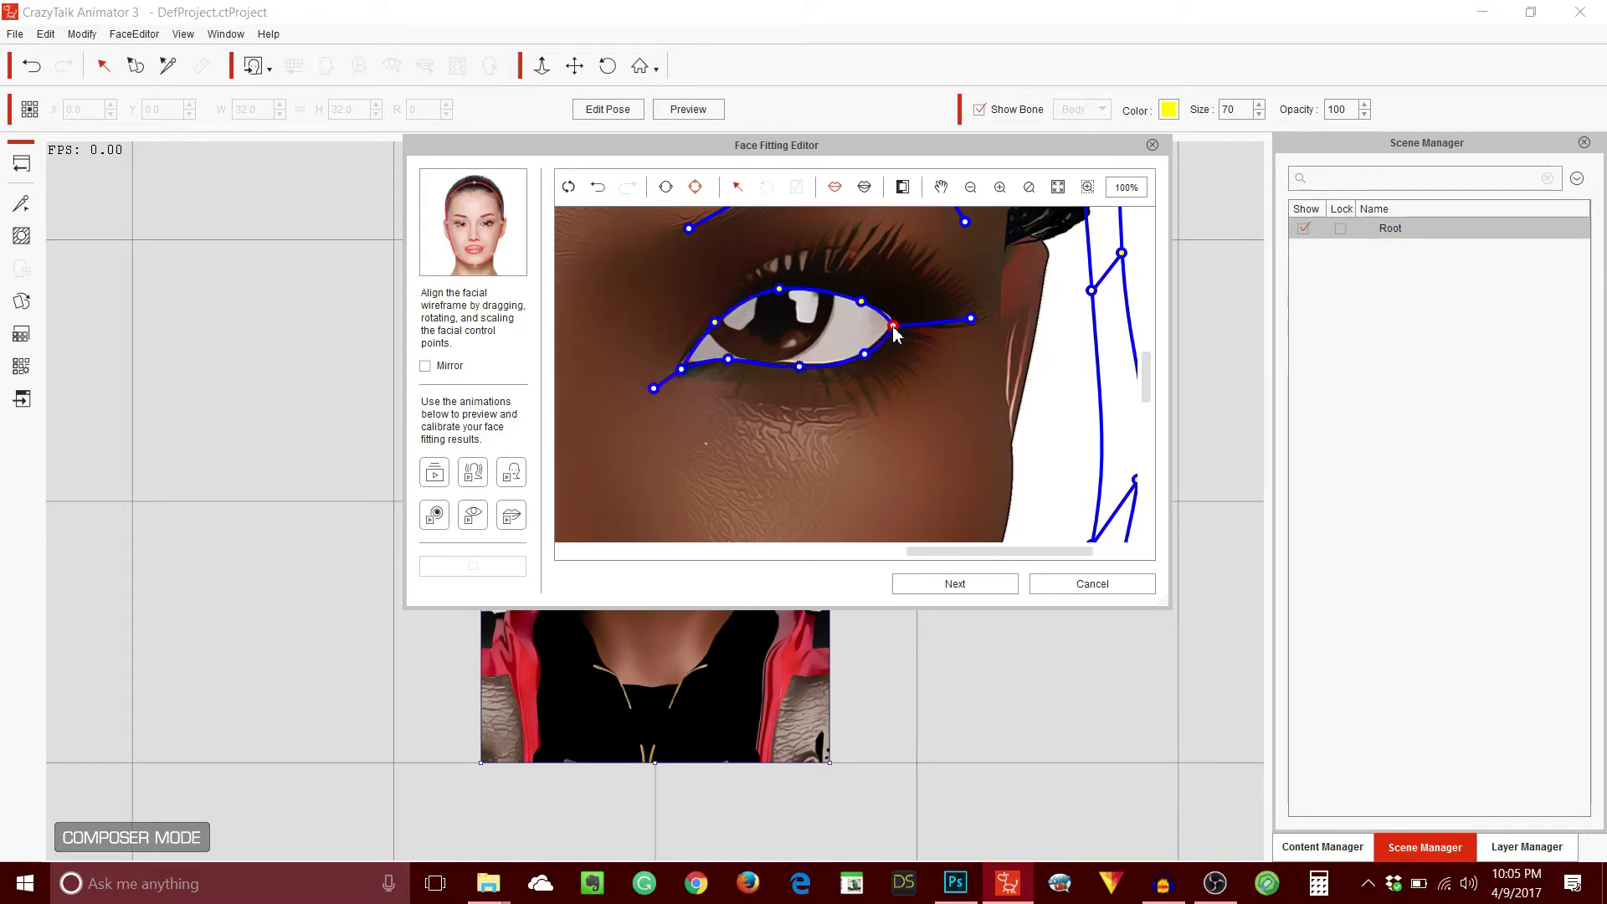
pyautogui.moveTo(895, 329); pyautogui.dragTo(897, 325)
# - Fit the mouth wireframe to the lips' upper, lower and corner edges, and lower the middle nose point to the base of the nose
pyautogui.scroll(-3, 1032, 422)
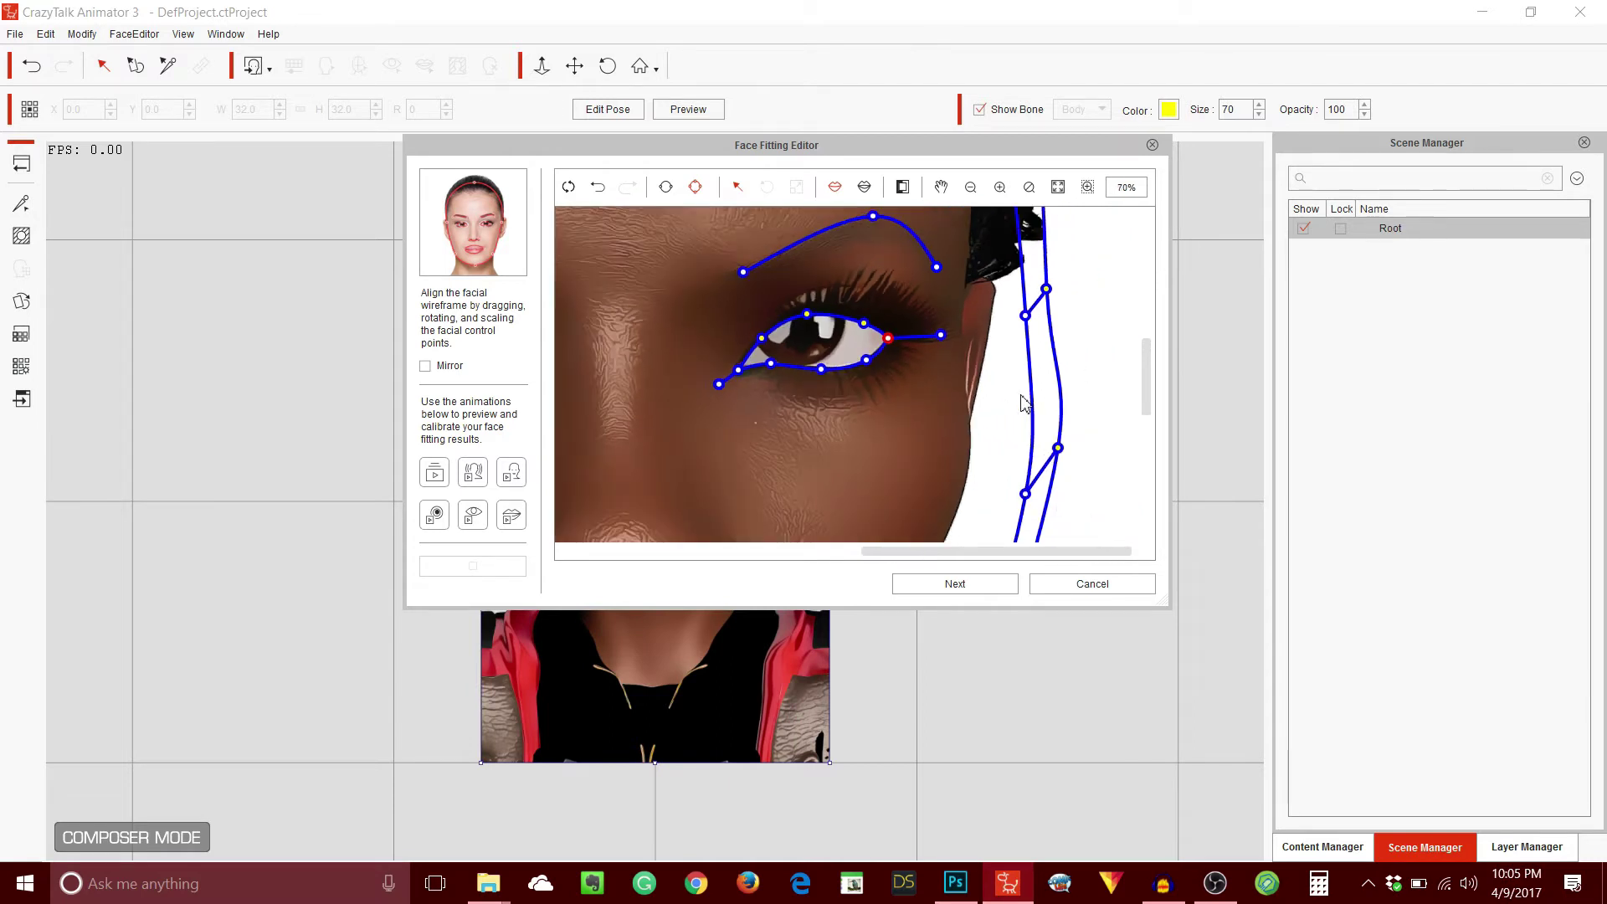
pyautogui.moveTo(1156, 358); pyautogui.dragTo(1156, 440)
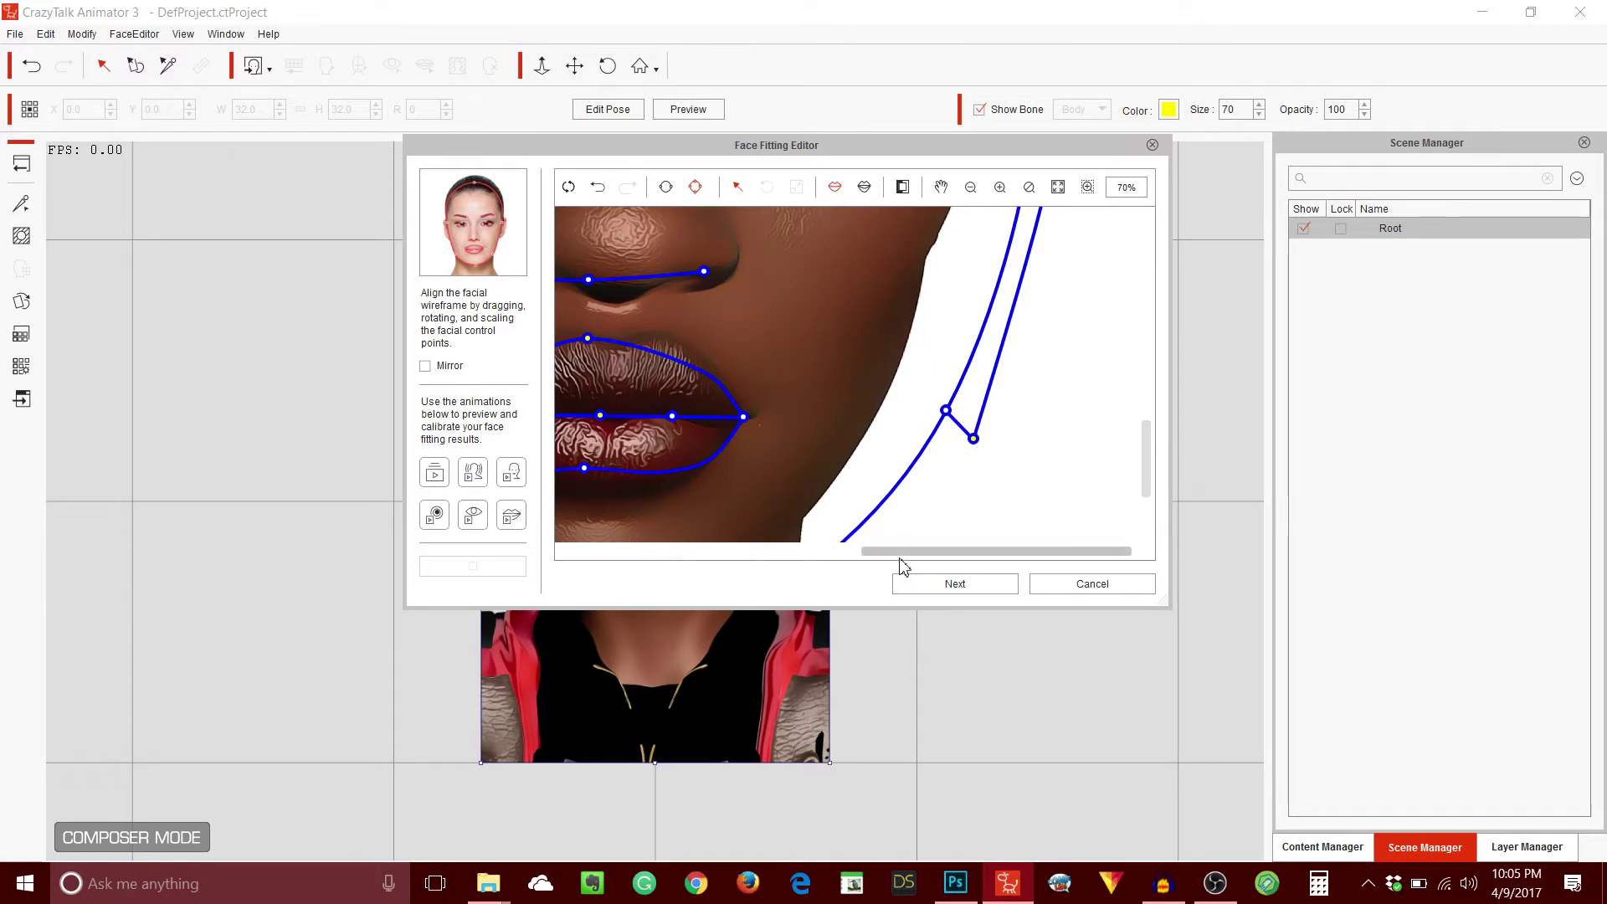
pyautogui.moveTo(901, 552); pyautogui.dragTo(801, 553)
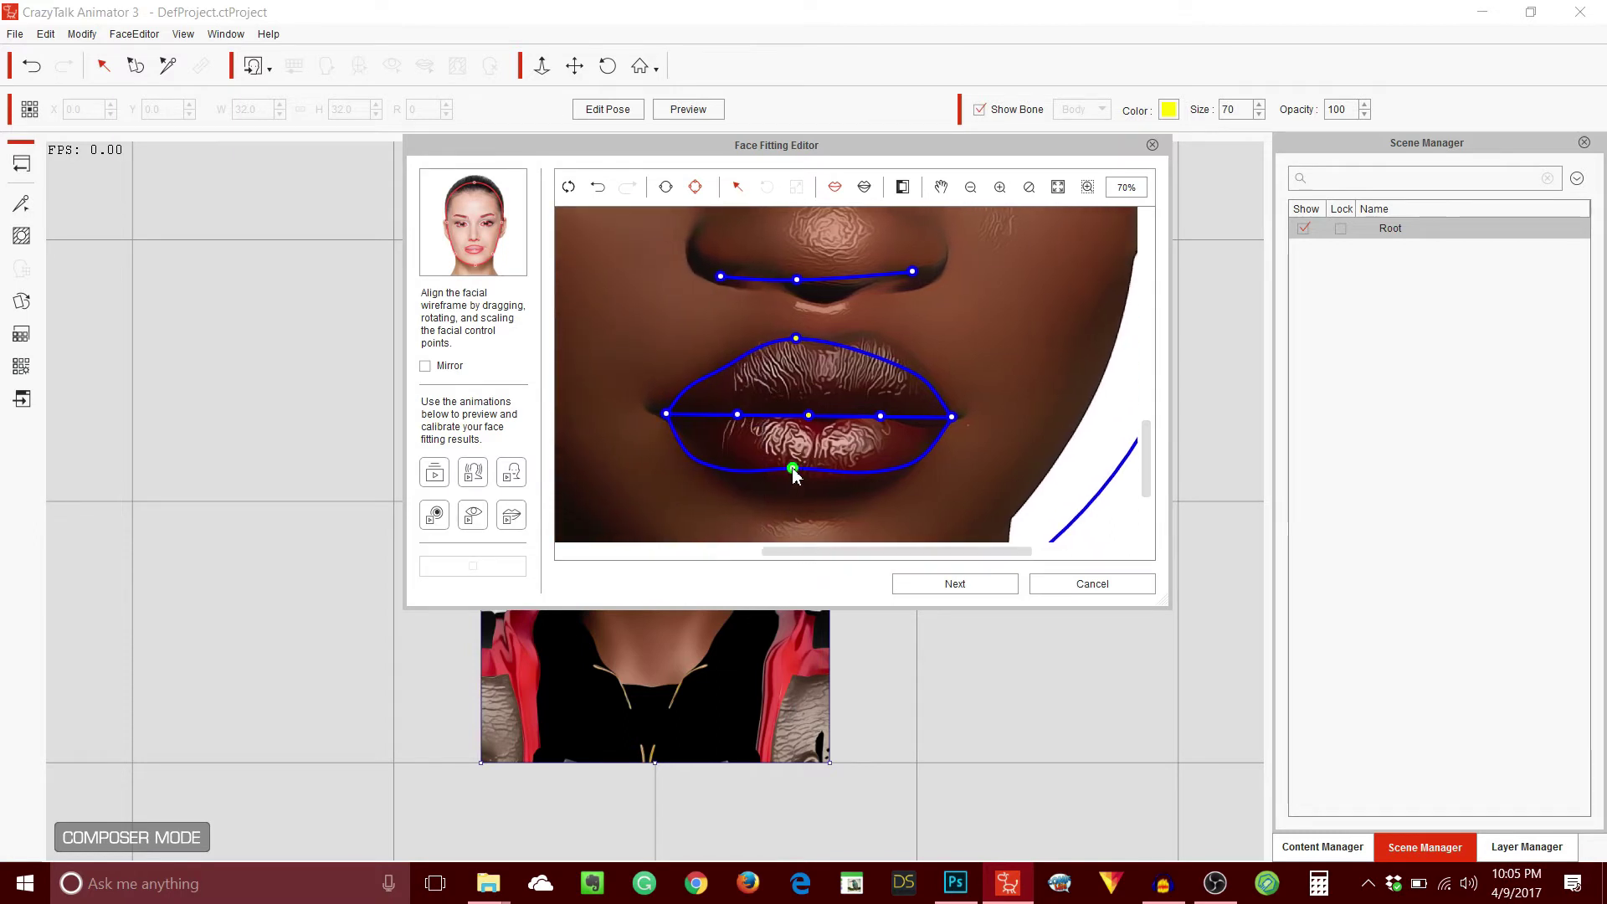
pyautogui.moveTo(794, 471); pyautogui.dragTo(812, 493)
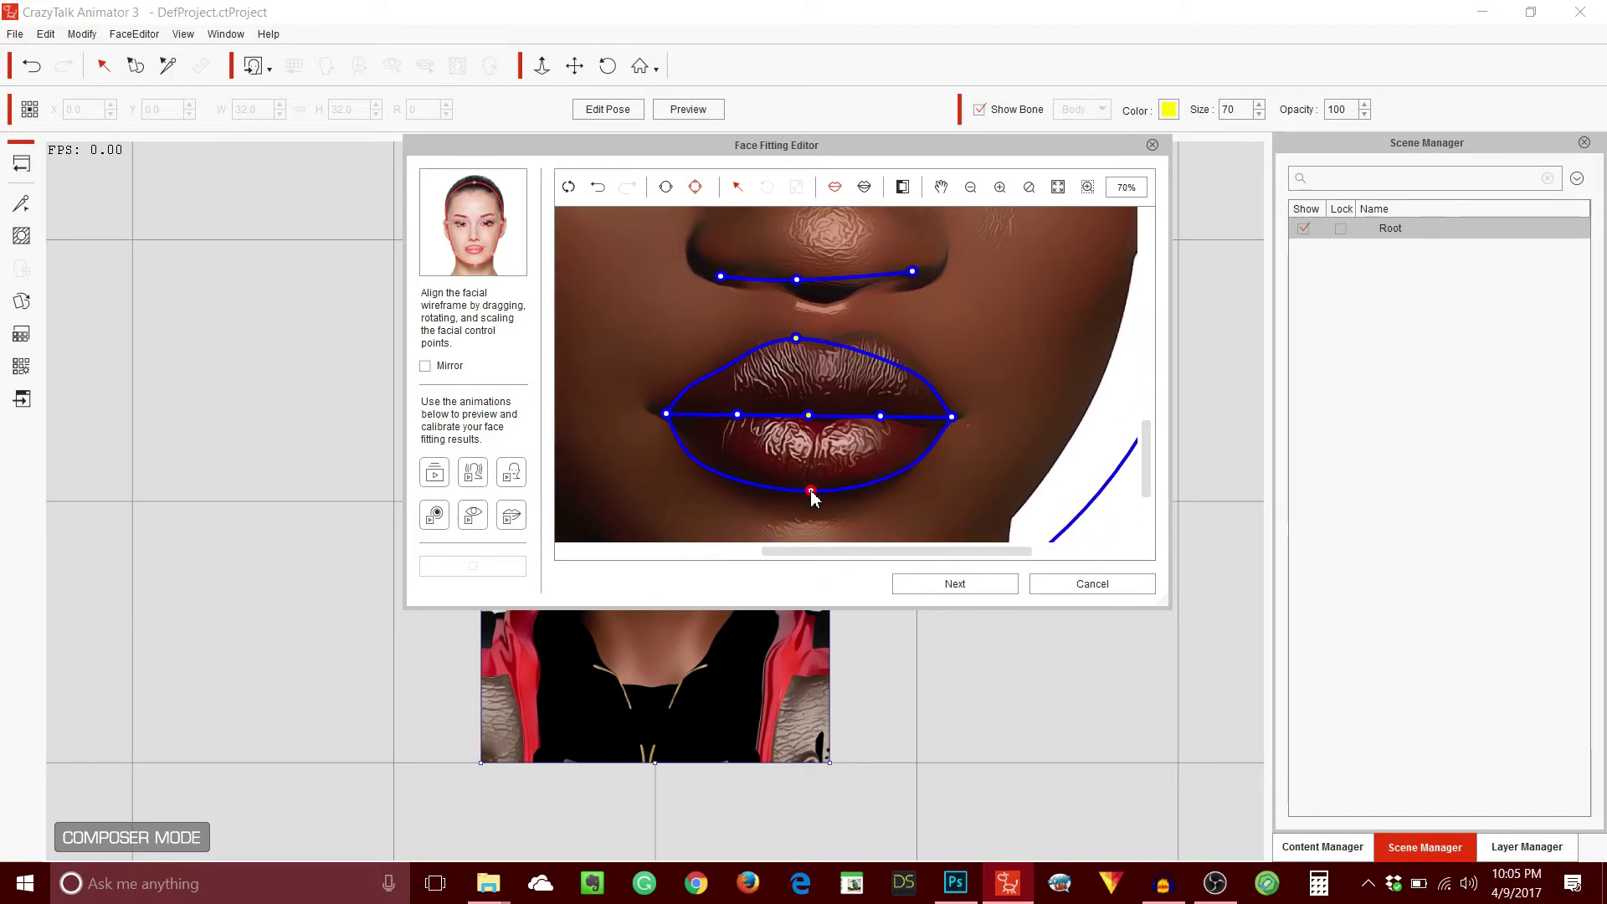
pyautogui.click(796, 339)
pyautogui.moveTo(797, 342); pyautogui.dragTo(822, 343)
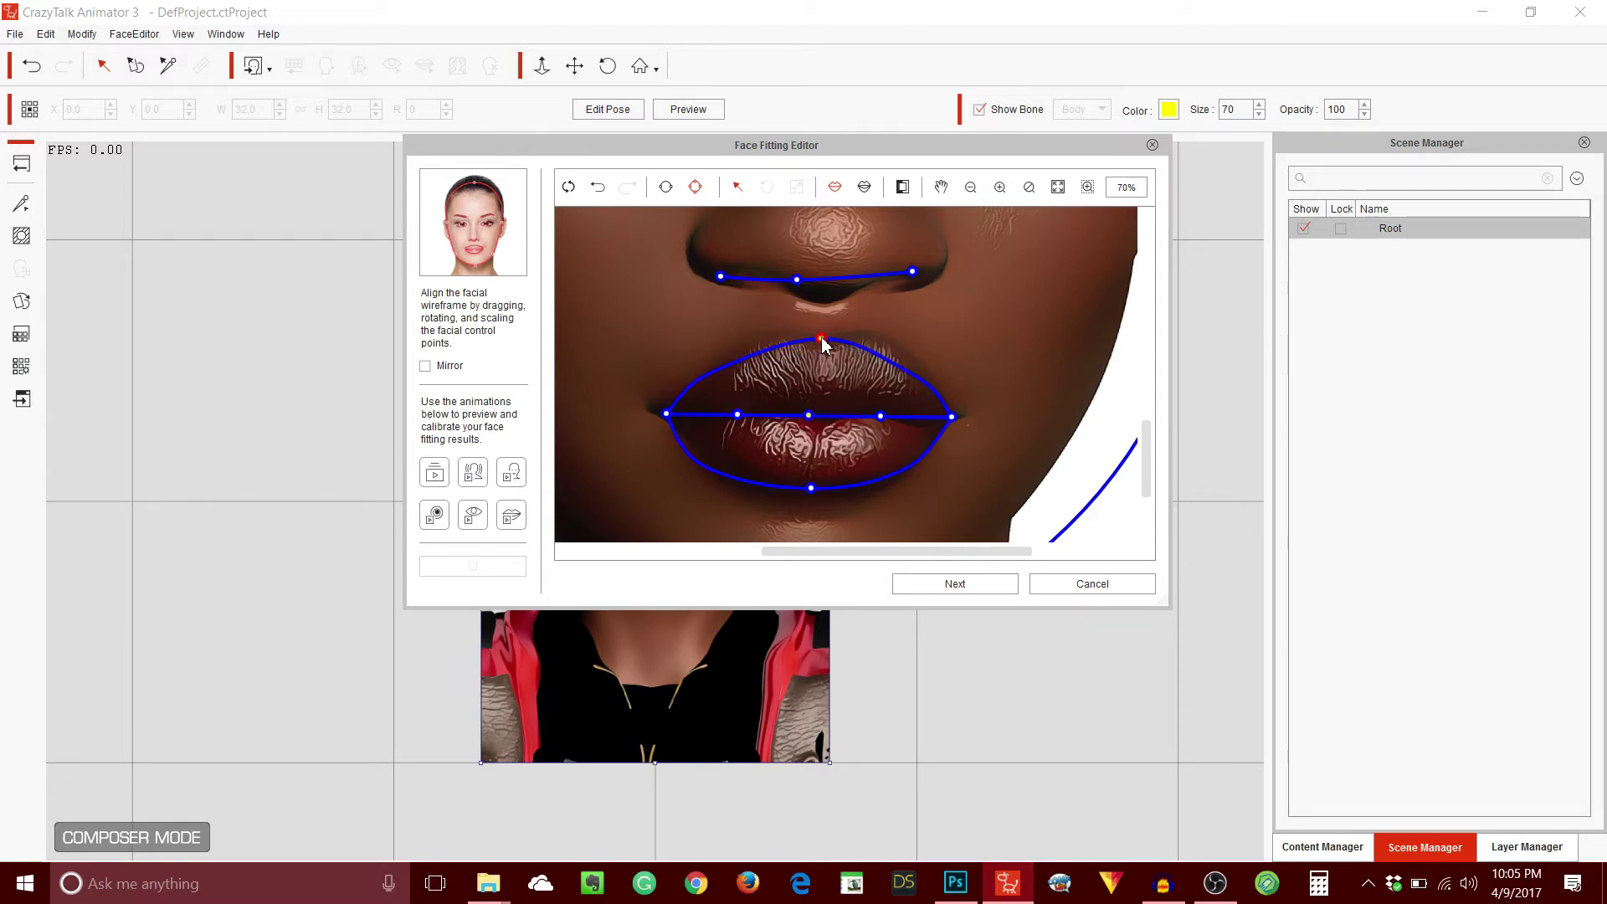
pyautogui.moveTo(952, 418); pyautogui.dragTo(963, 421)
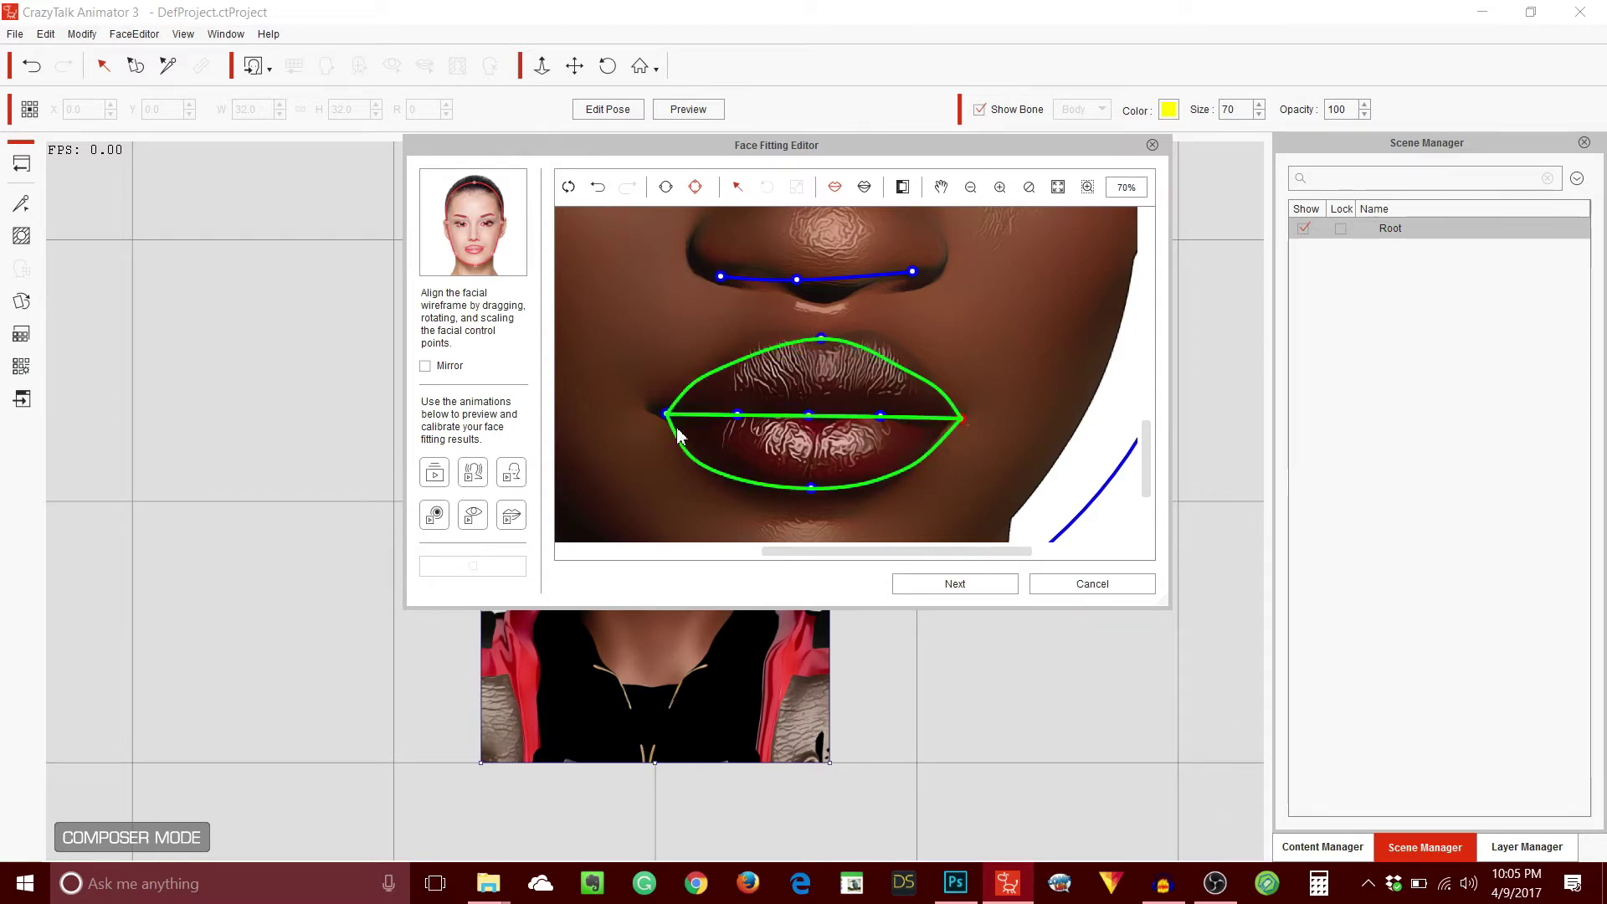
pyautogui.moveTo(666, 414); pyautogui.dragTo(661, 414)
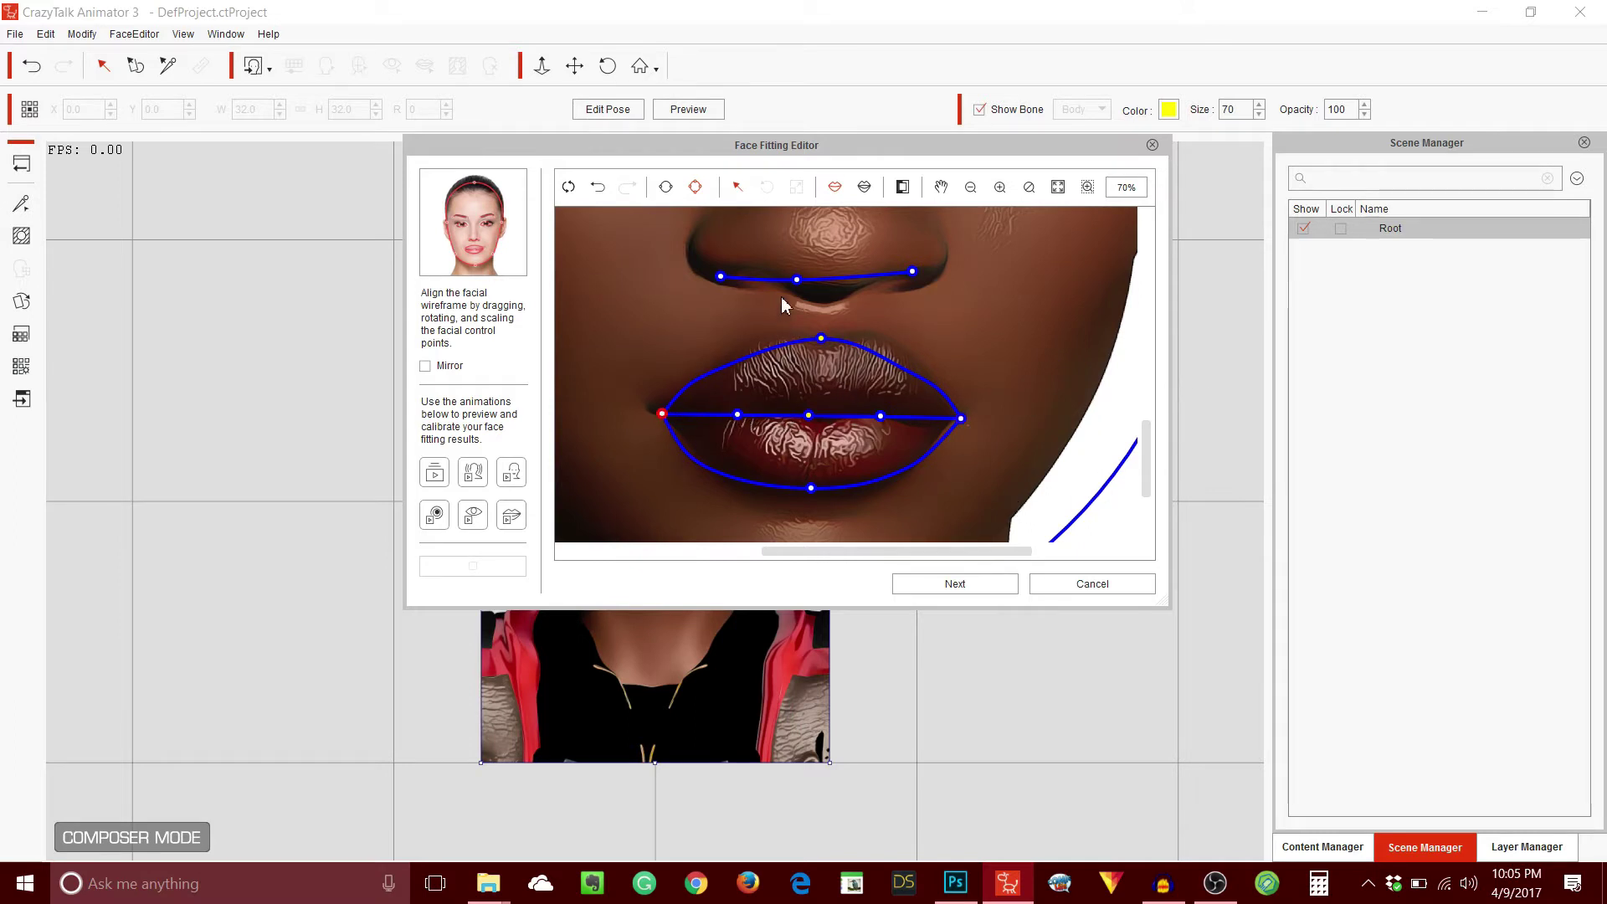
pyautogui.moveTo(797, 288); pyautogui.dragTo(825, 301)
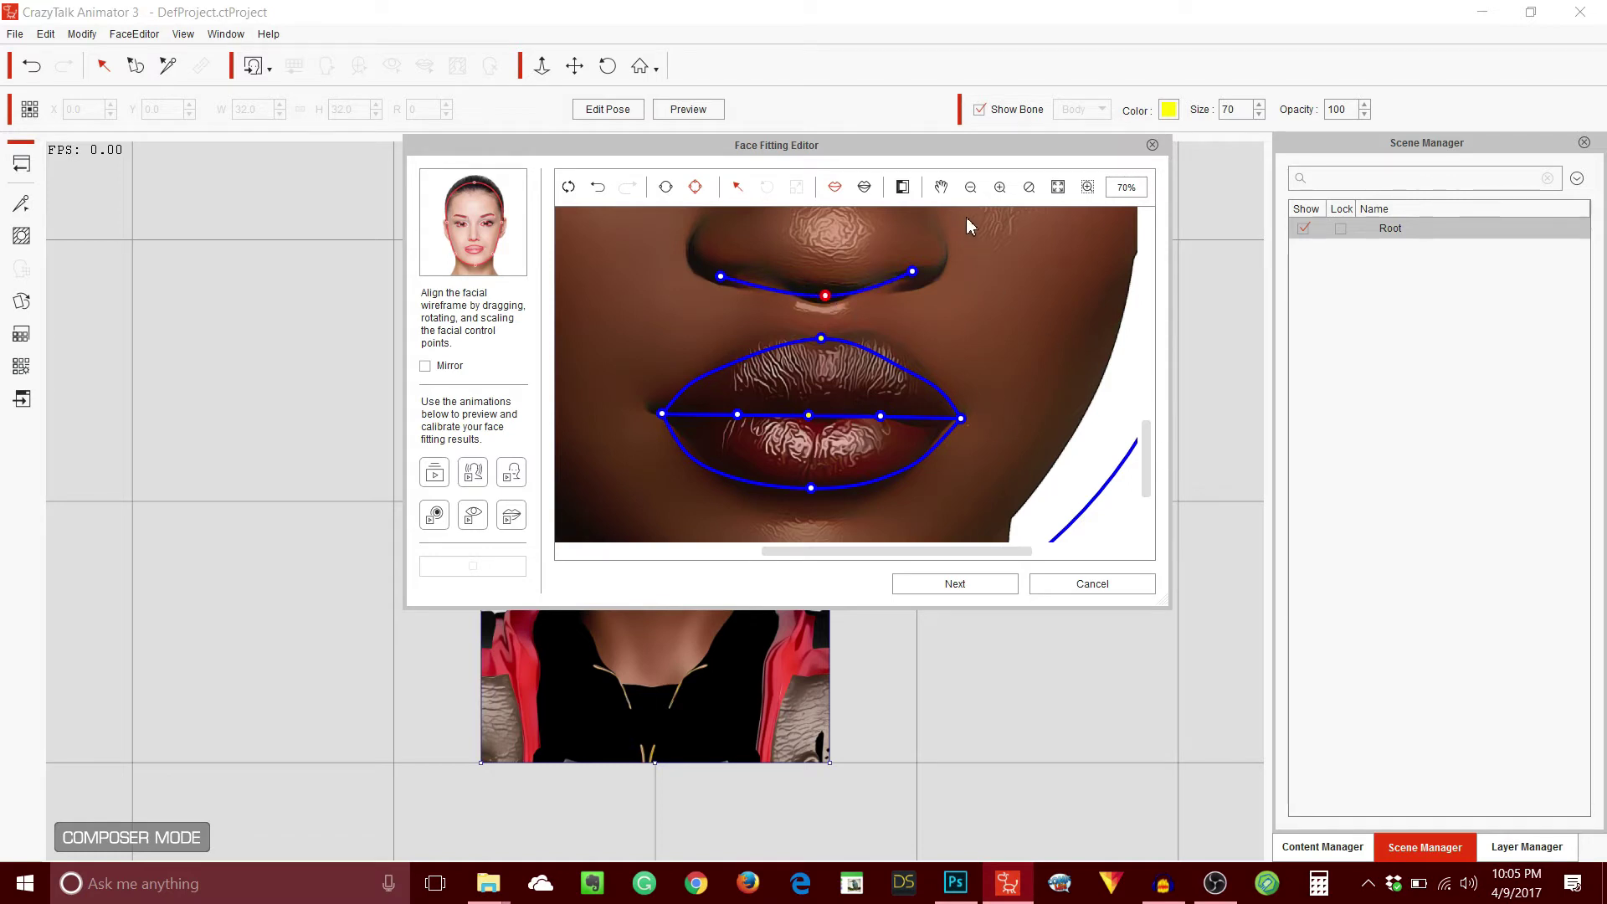
# - Accept the wireframe fit, set the face style strength to 1, preview the head movement and confirm the face orientation
pyautogui.click(970, 187)
pyautogui.click(970, 187)
pyautogui.click(970, 186)
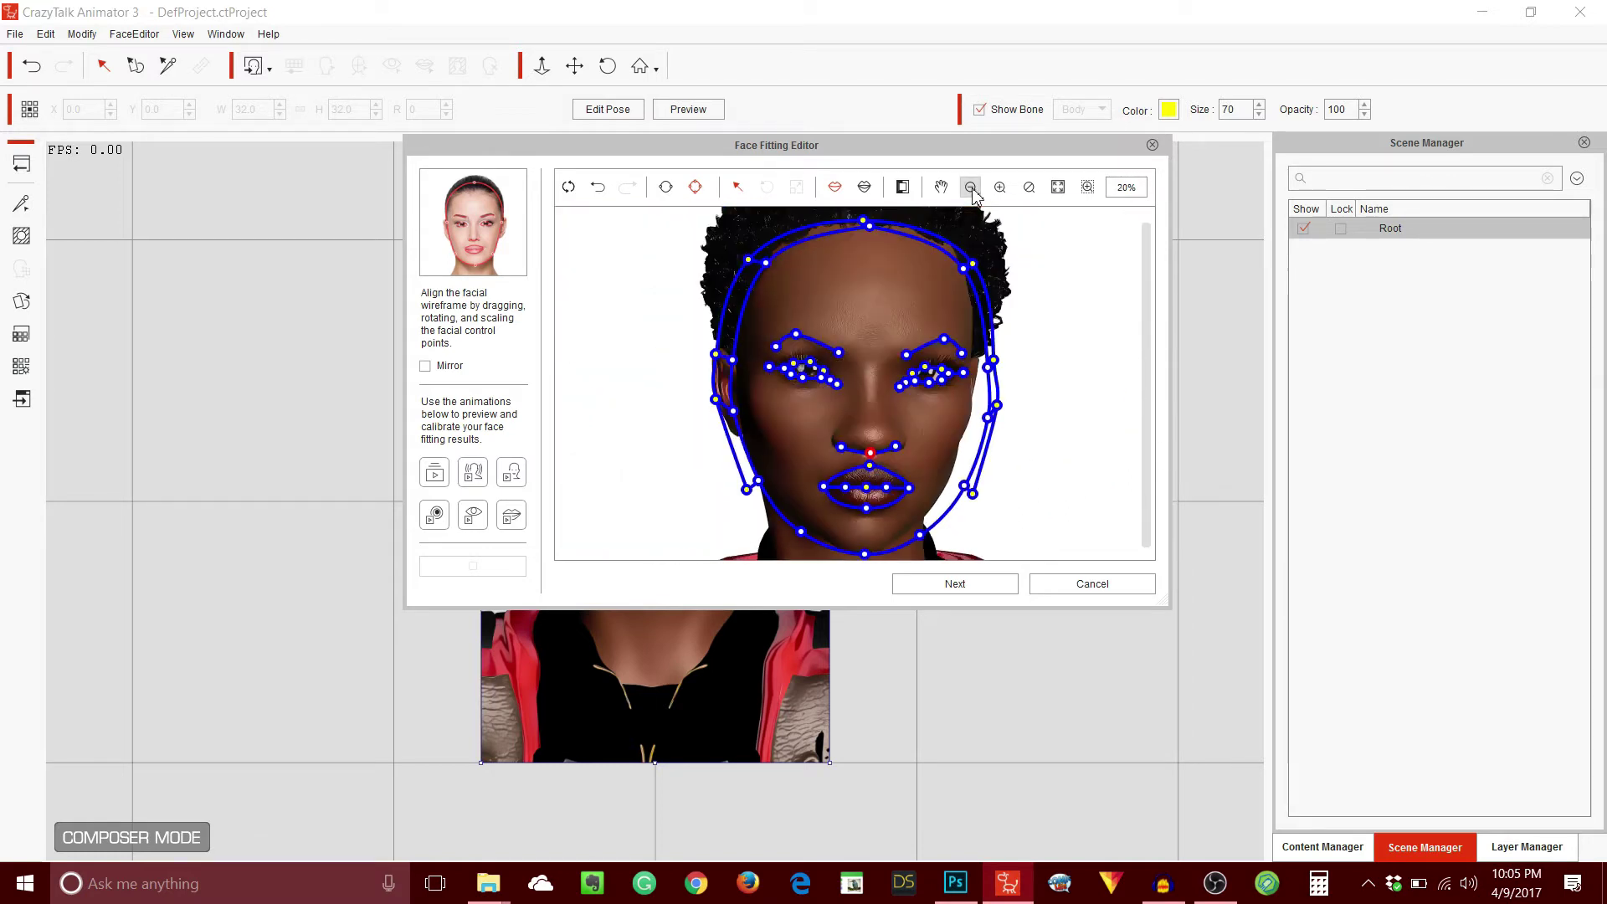
pyautogui.click(971, 186)
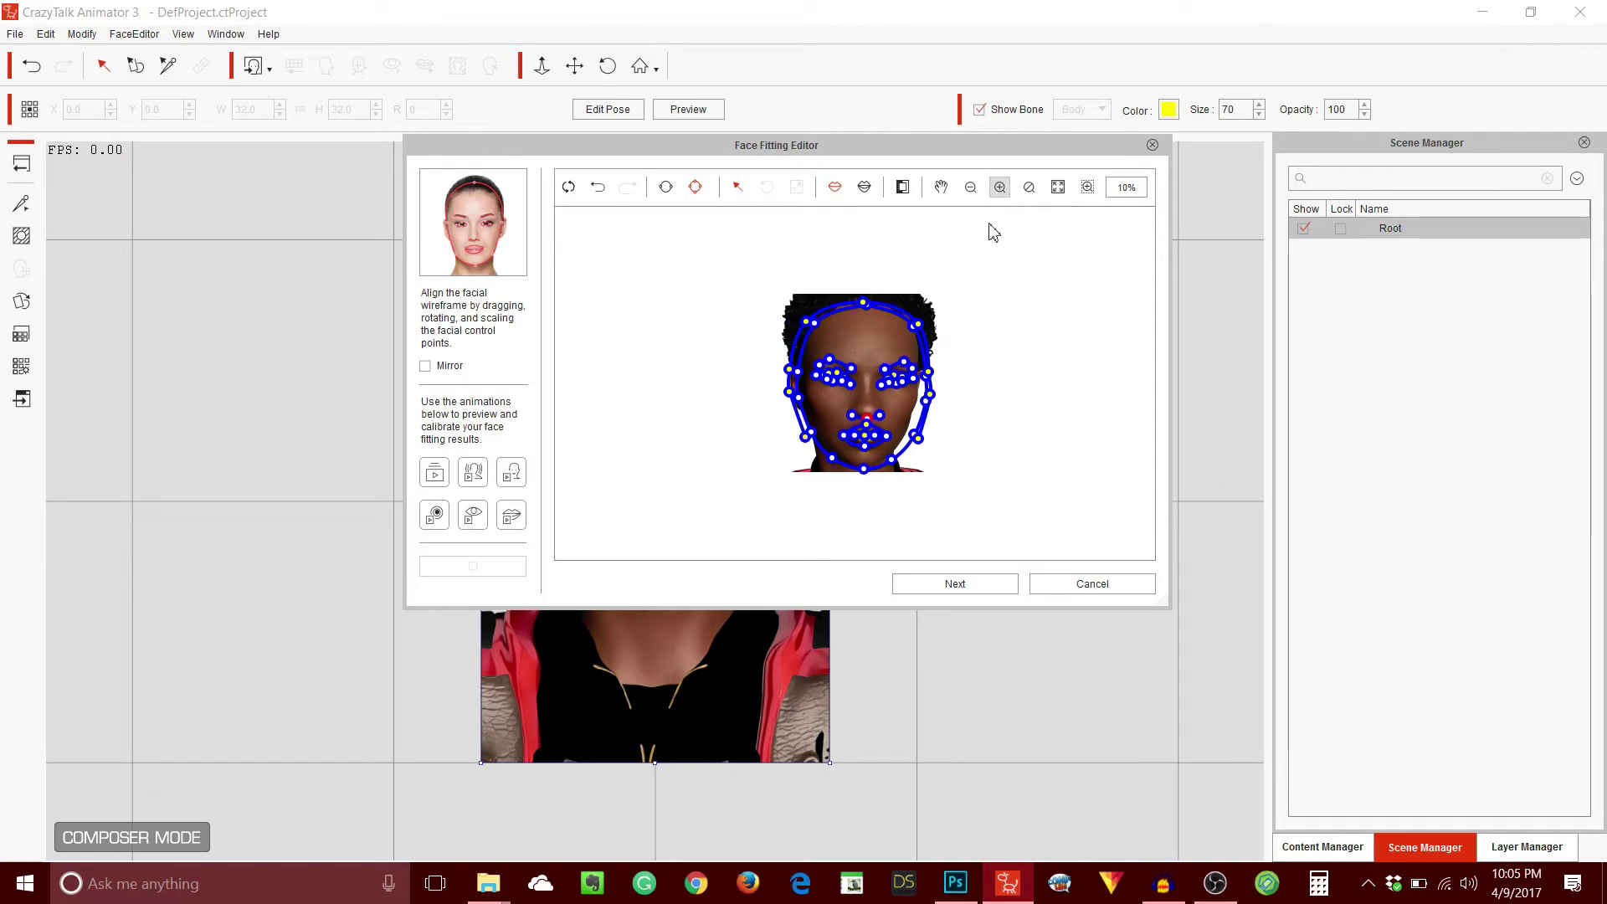
pyautogui.click(967, 586)
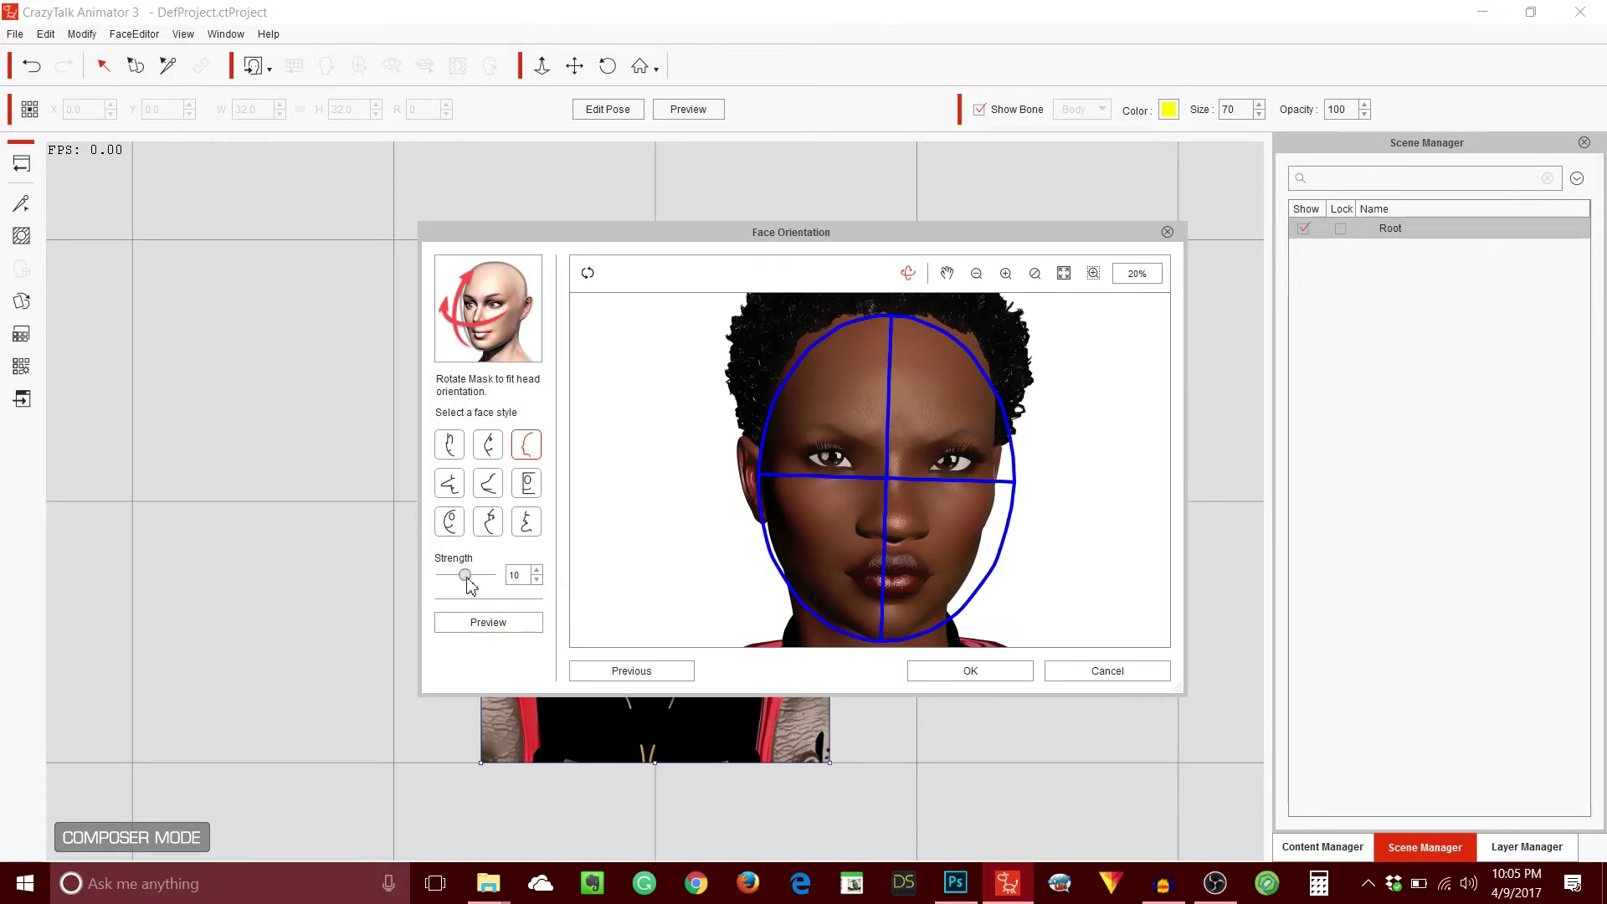
pyautogui.moveTo(467, 577); pyautogui.dragTo(439, 576)
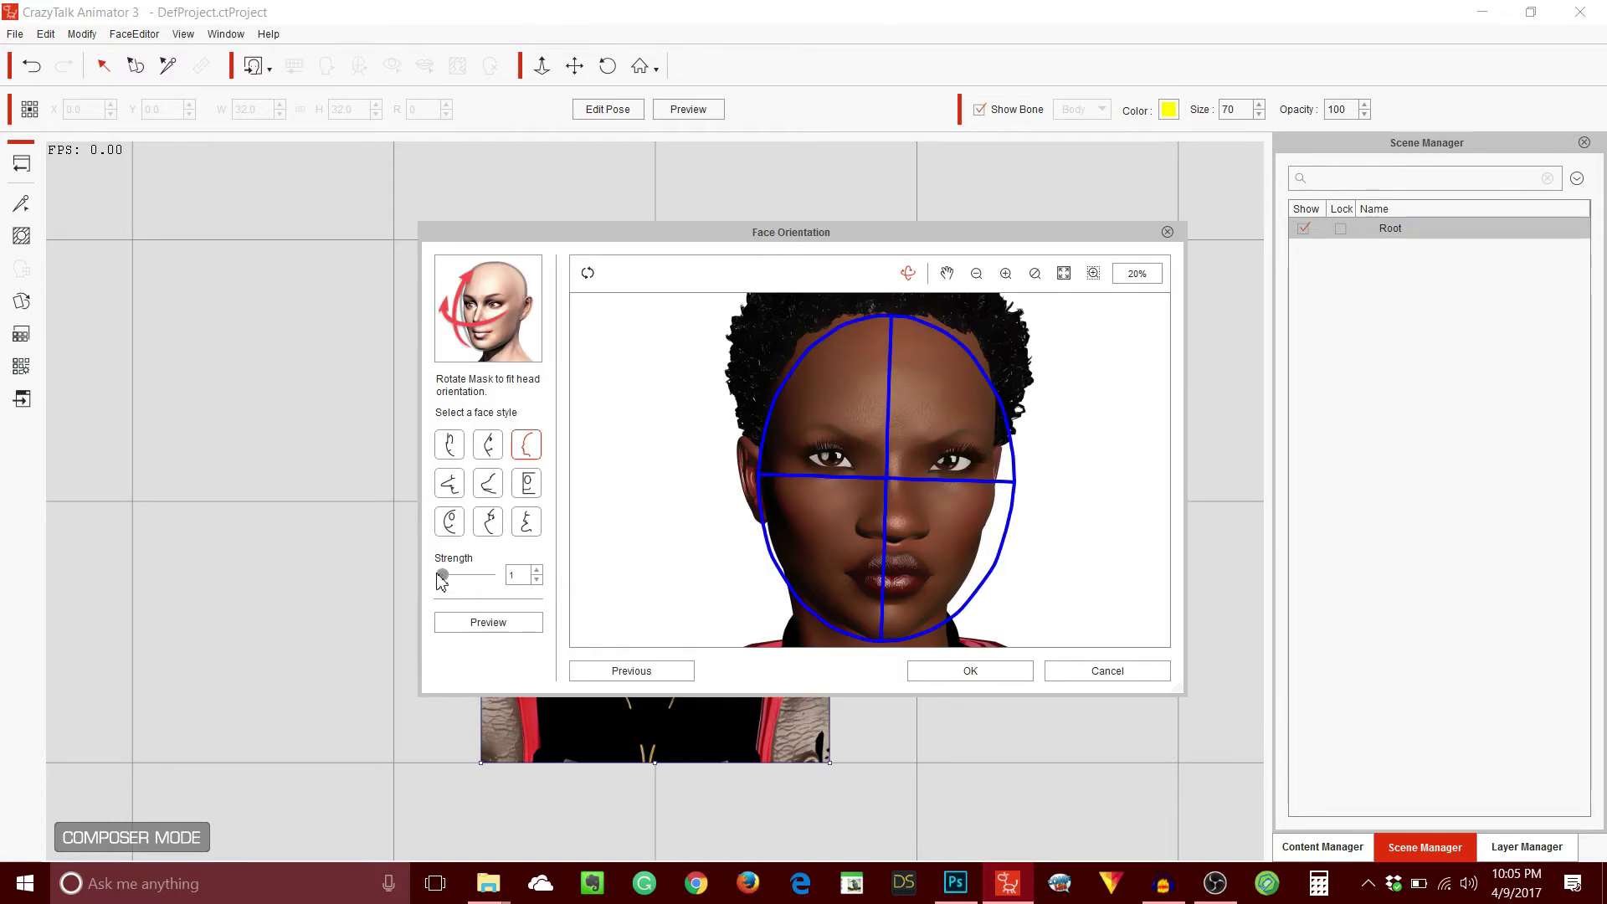
pyautogui.click(488, 622)
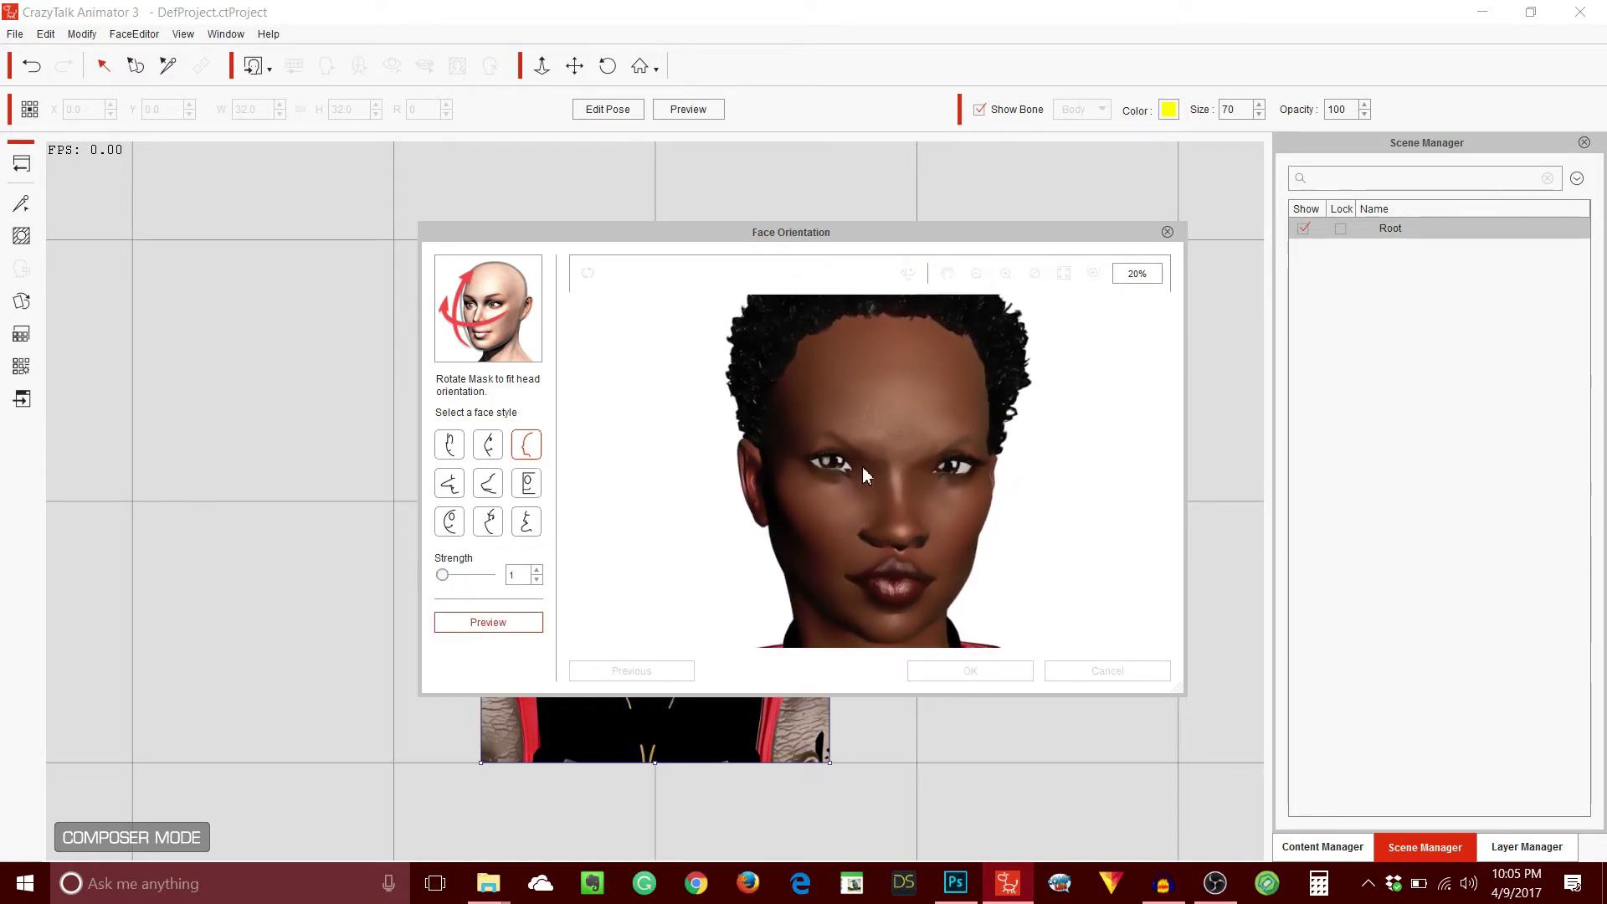
pyautogui.click(521, 622)
pyautogui.click(998, 673)
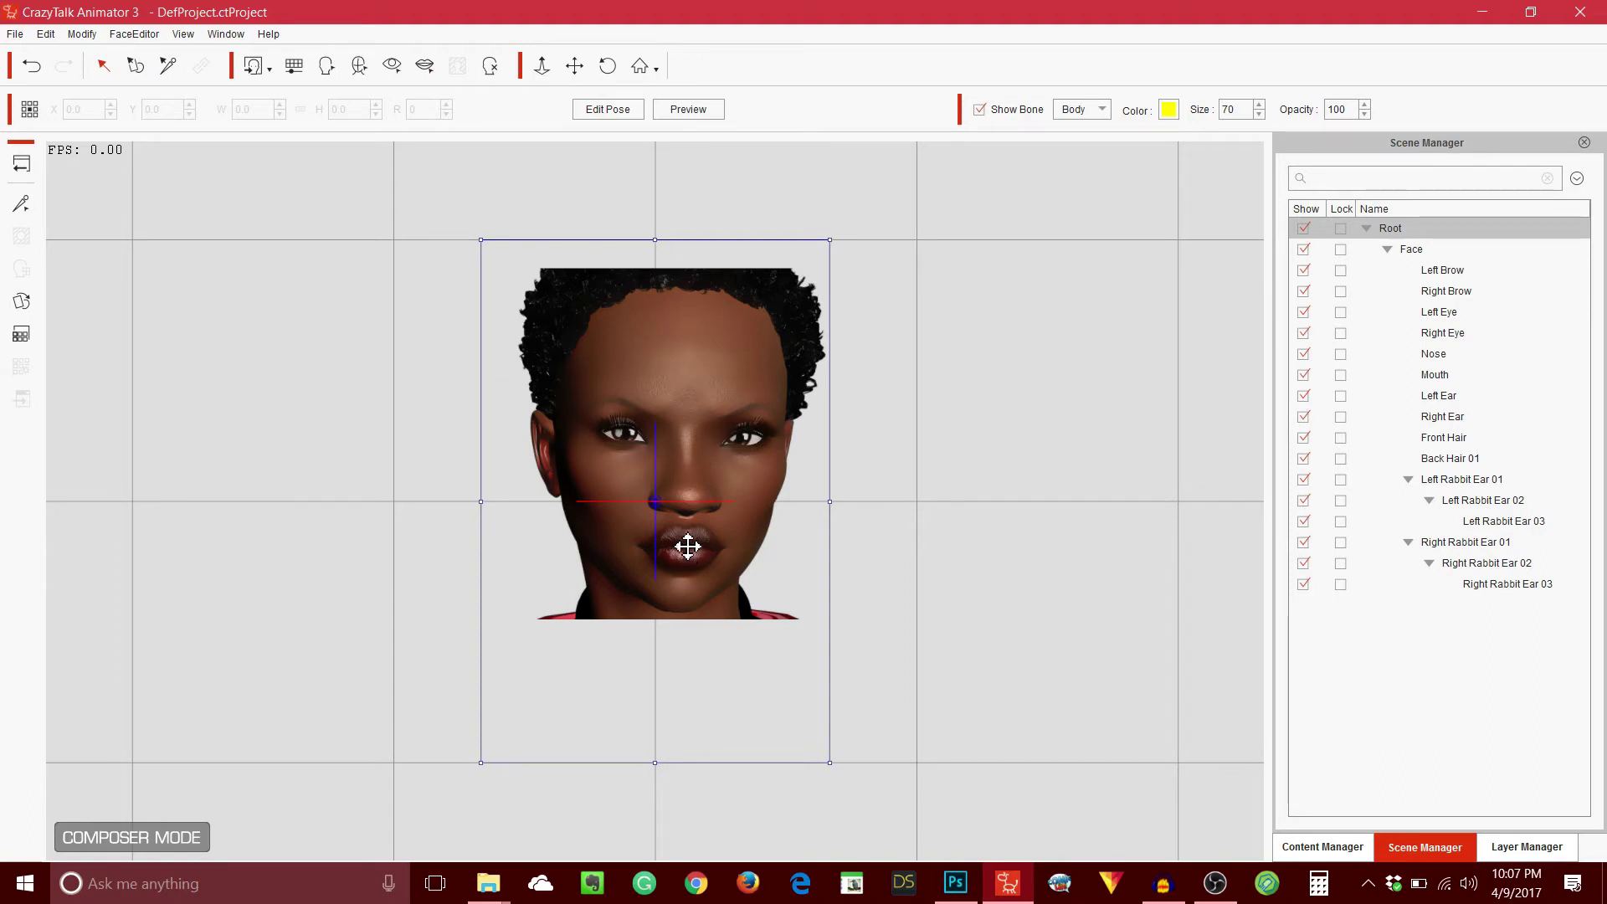
# - Select the character's face and browse the G1 Human actor templates in the content library
pyautogui.click(663, 409)
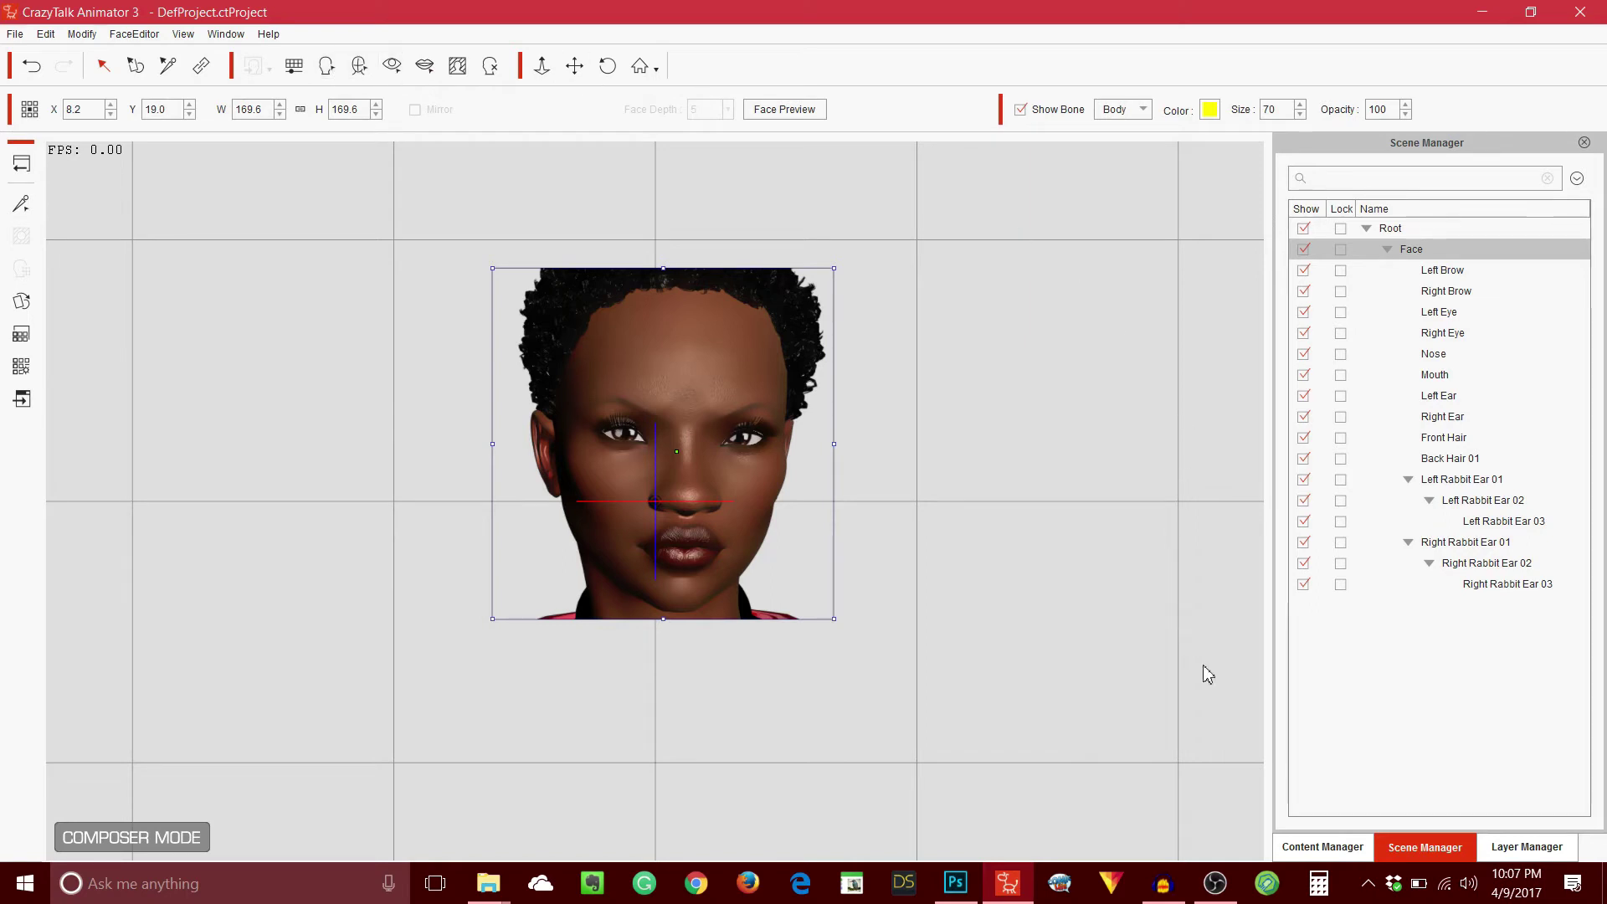
pyautogui.click(1325, 847)
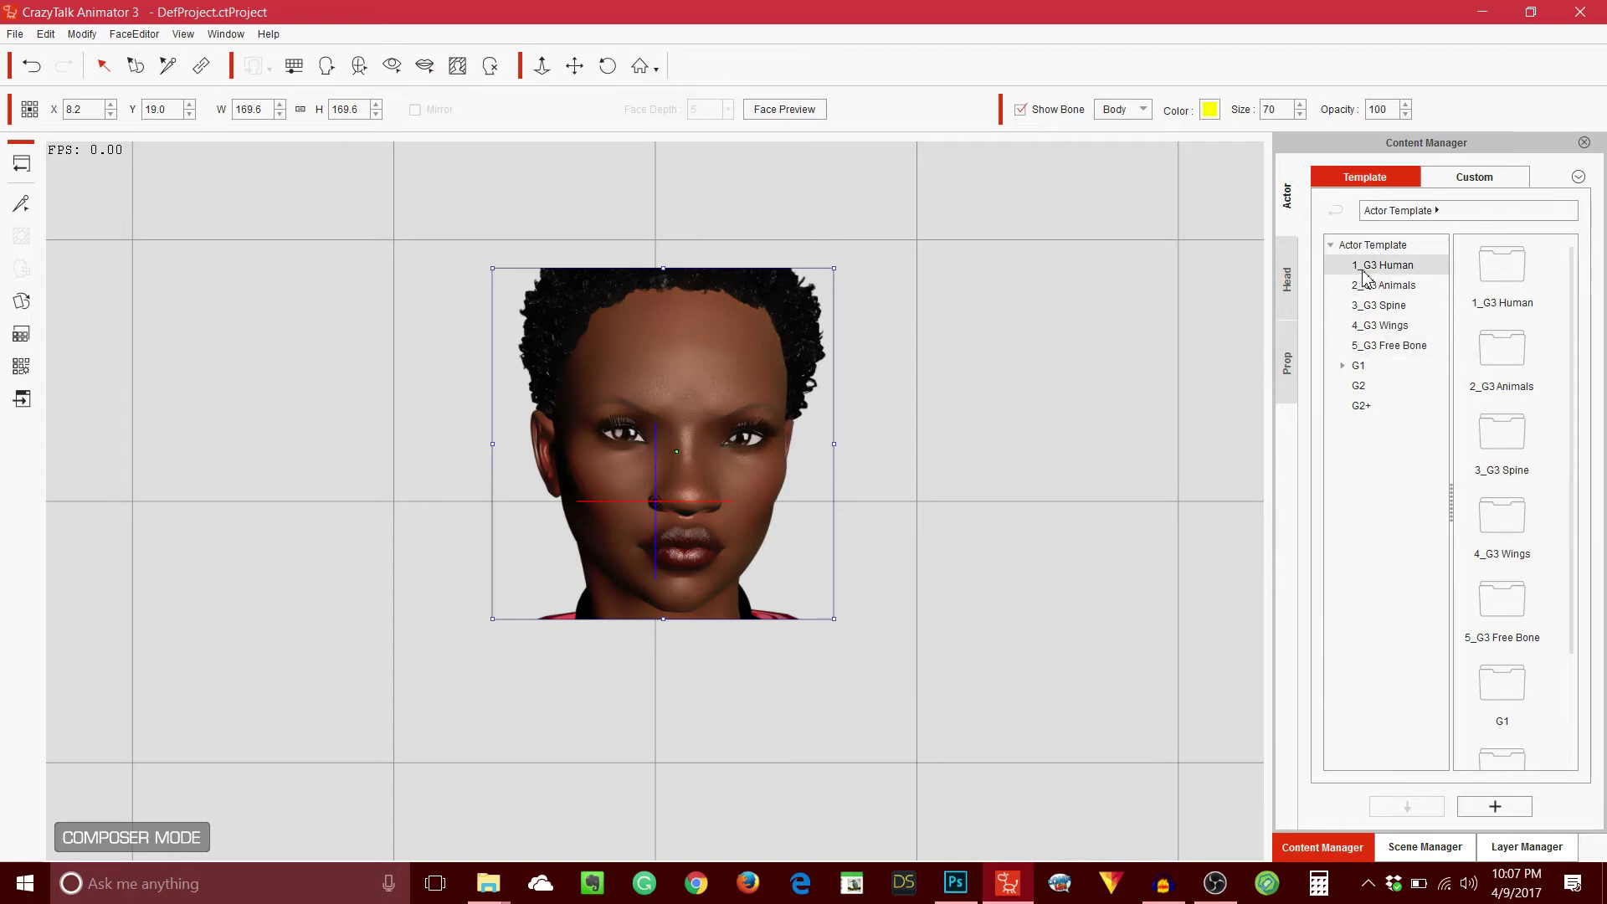
pyautogui.click(1344, 366)
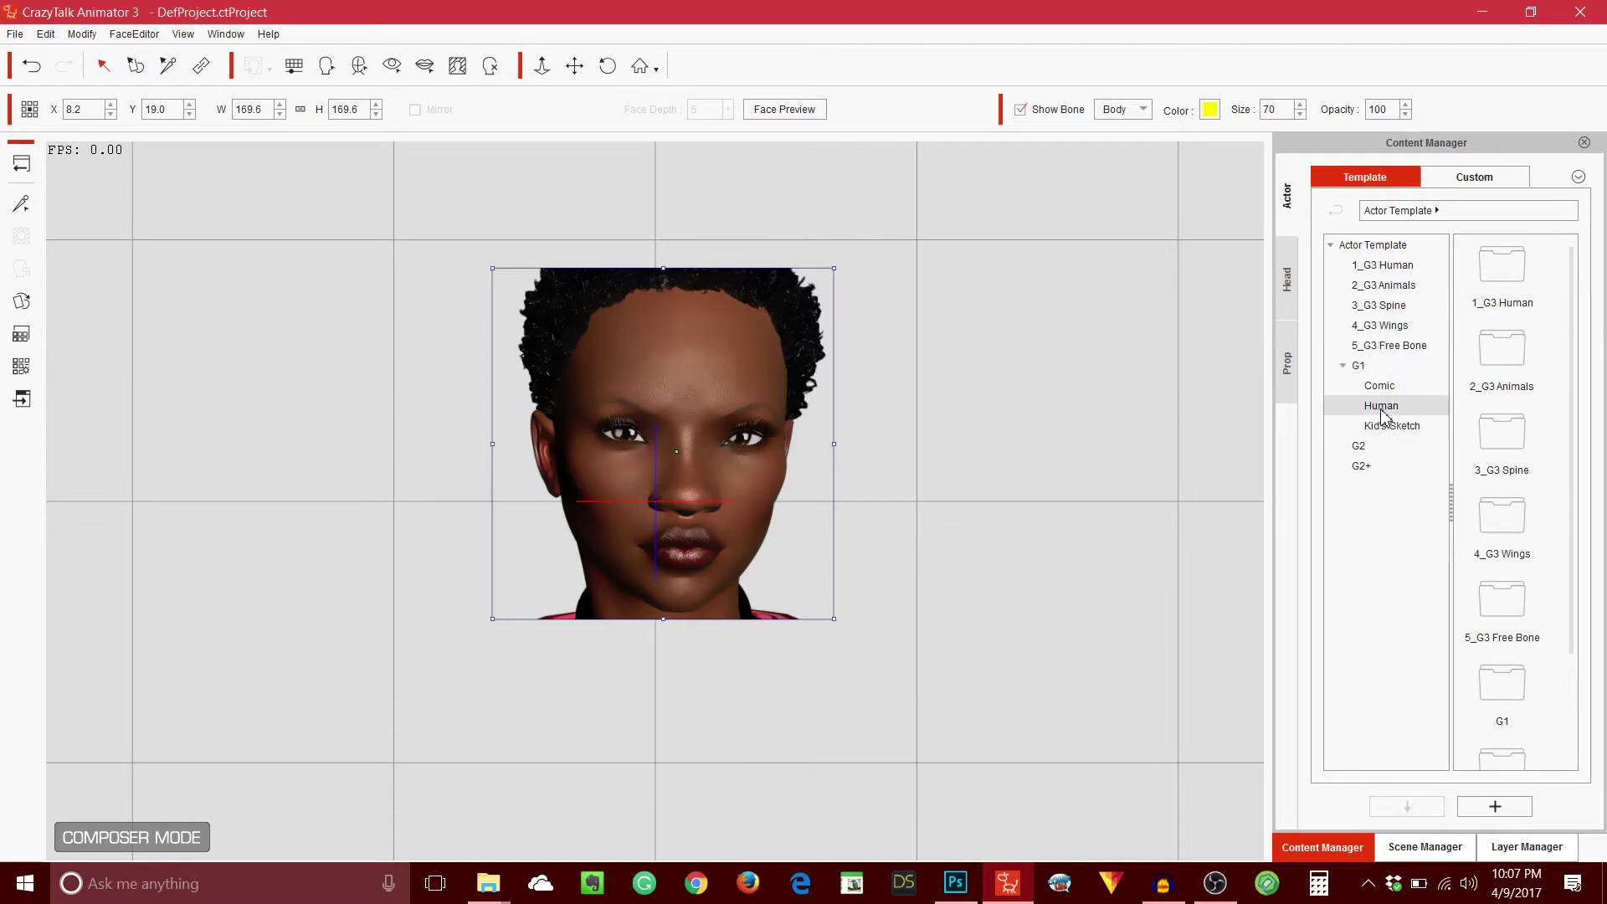
pyautogui.click(1381, 408)
pyautogui.click(1343, 365)
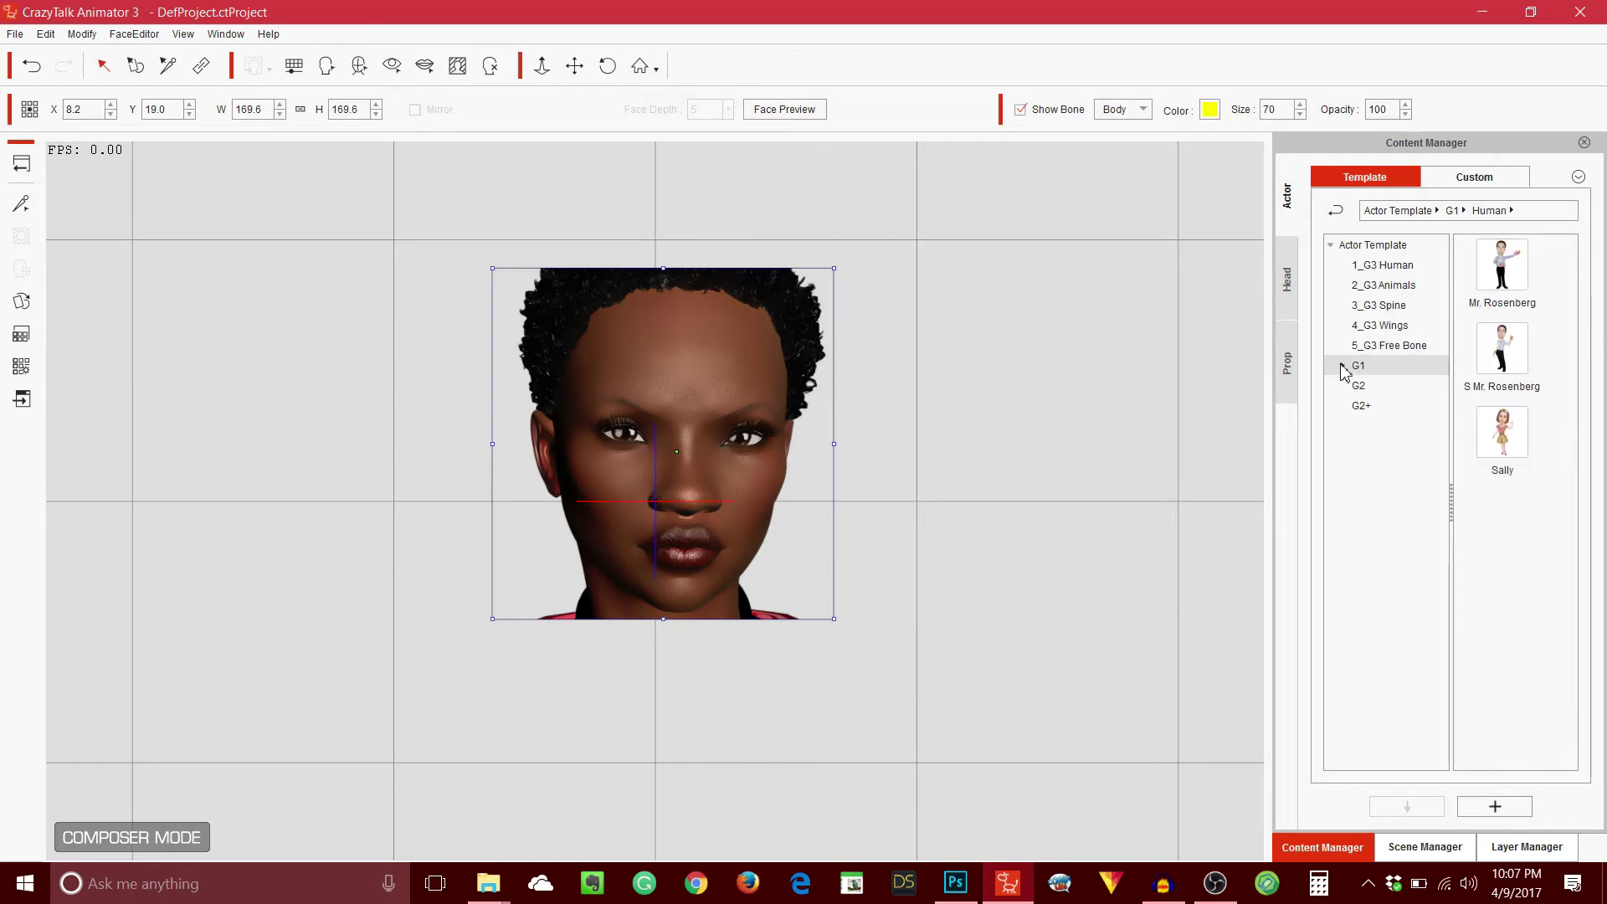
# - Apply the _M04_Sexy eyes from the Human morph eye templates to the character's face
pyautogui.click(1291, 288)
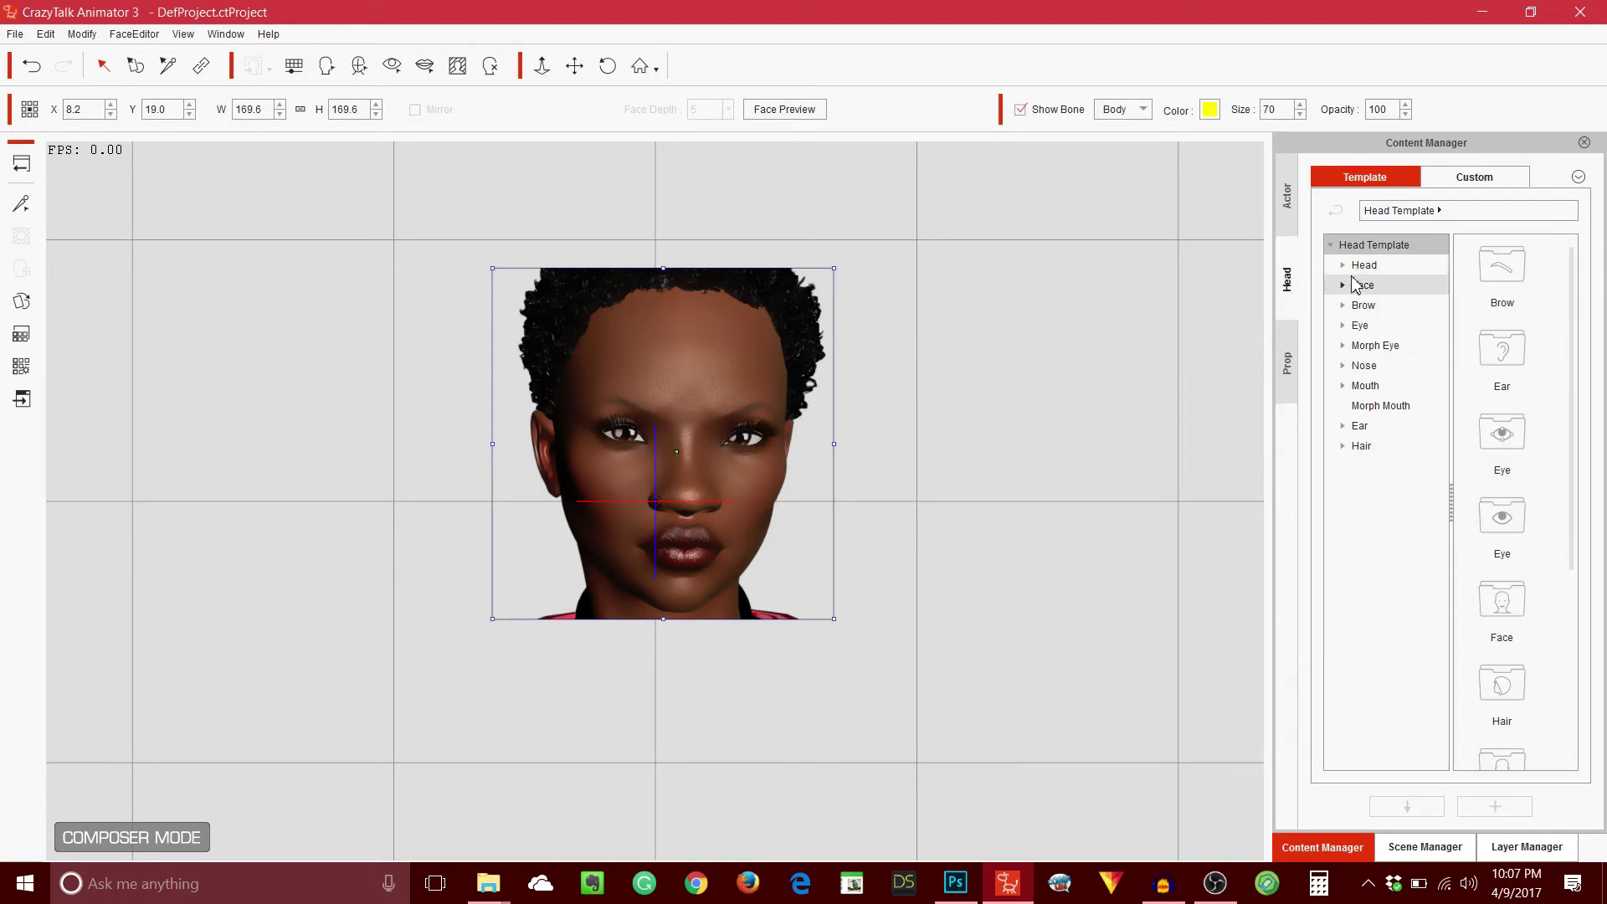
pyautogui.click(1343, 326)
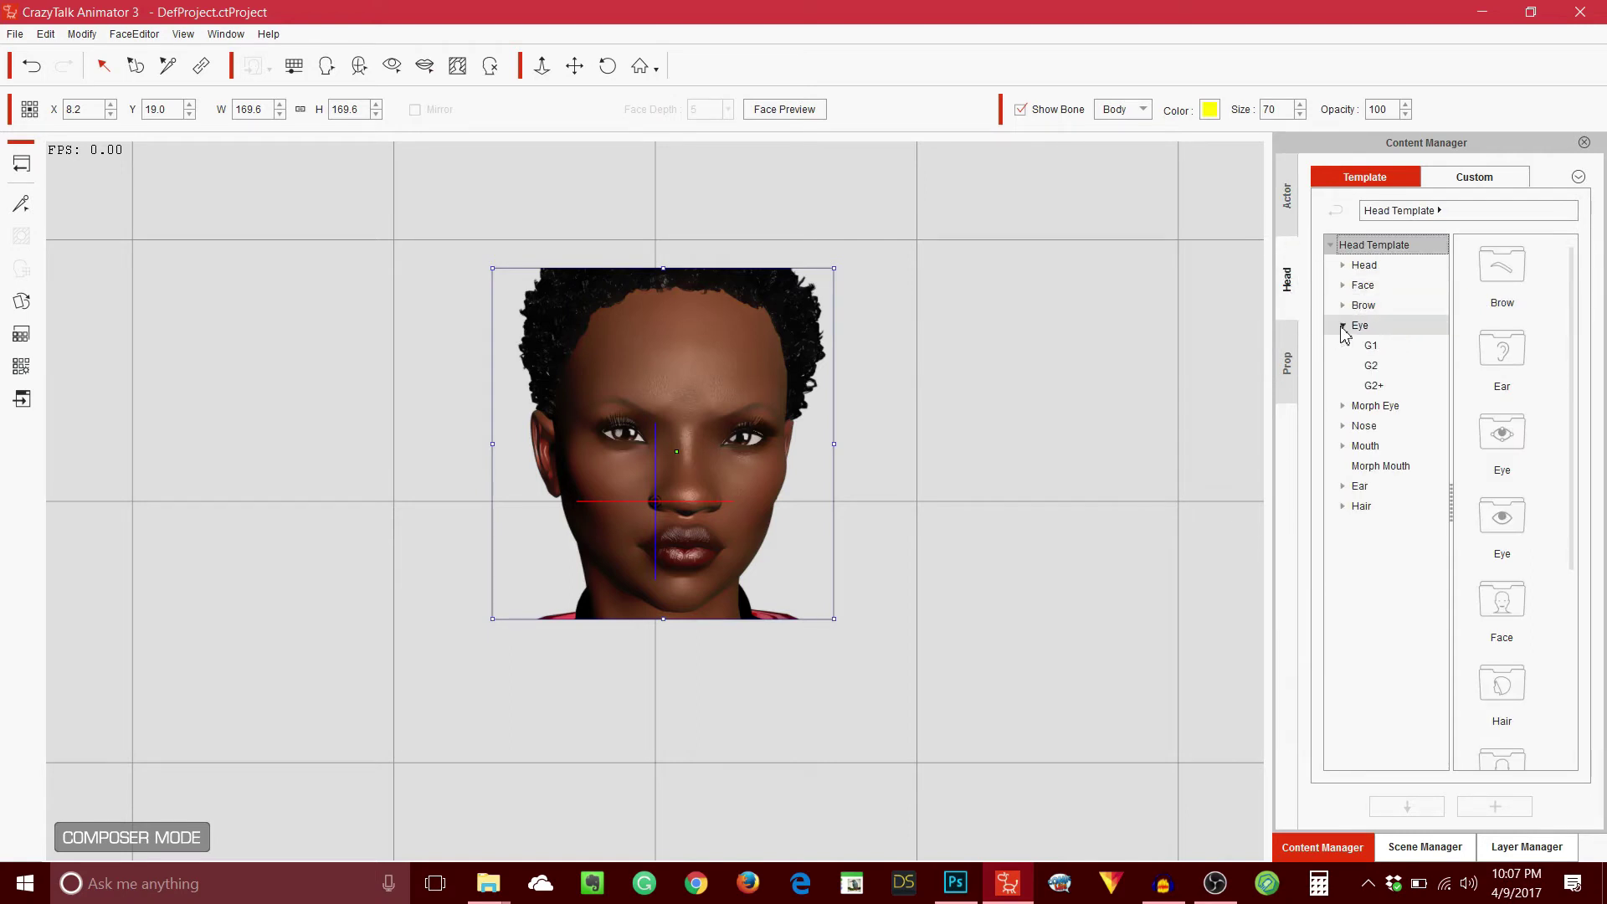
pyautogui.click(1373, 409)
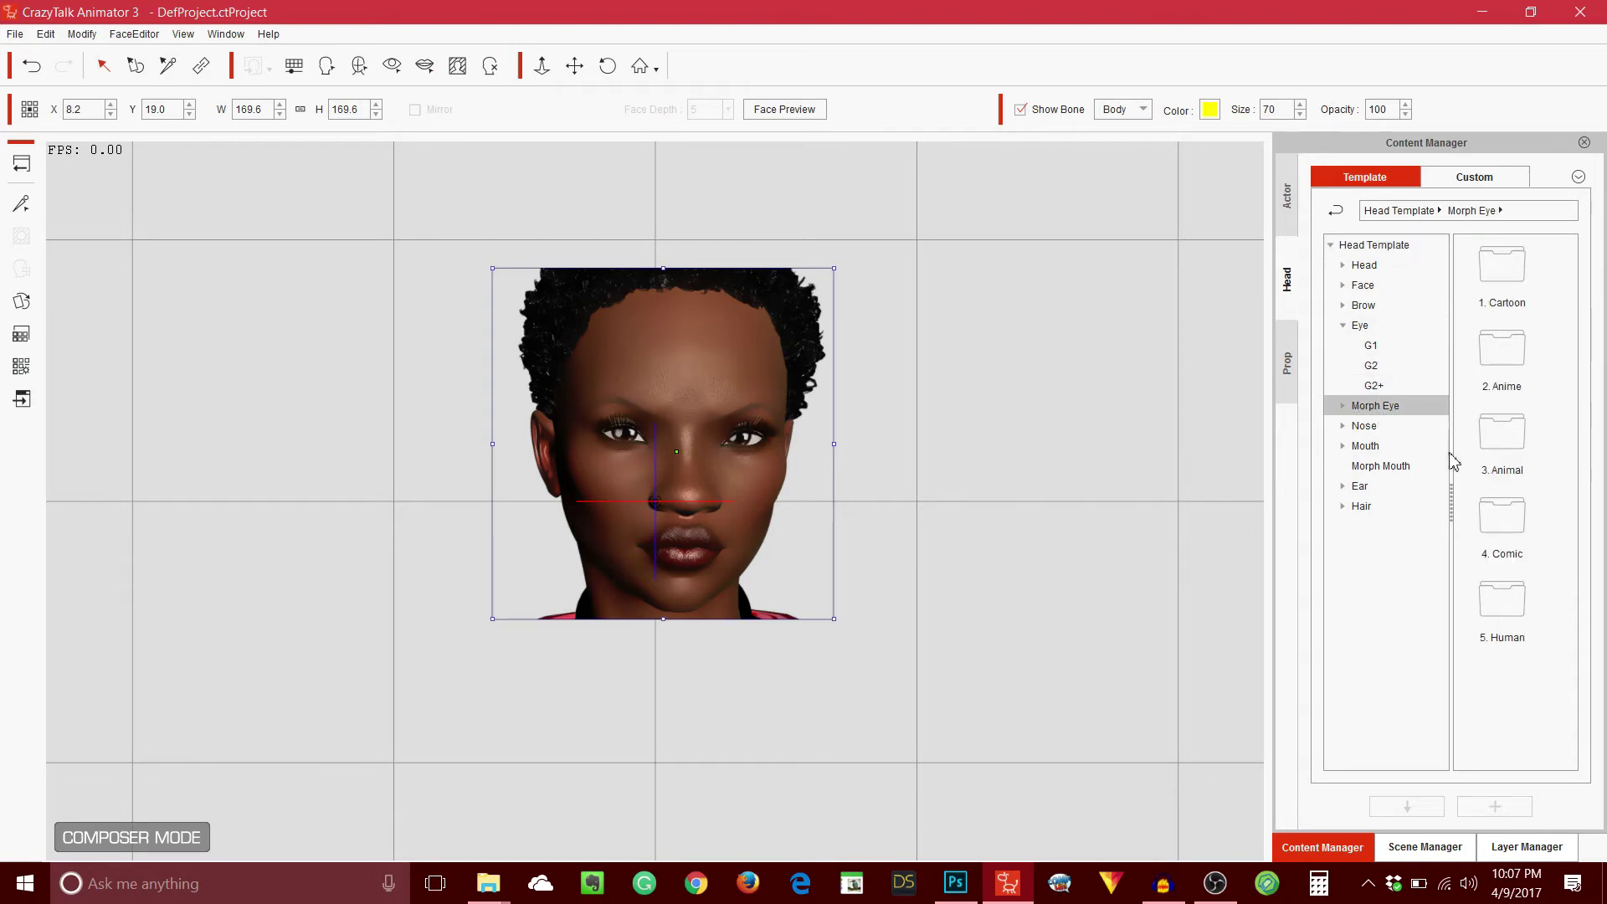
pyautogui.doubleClick(1506, 607)
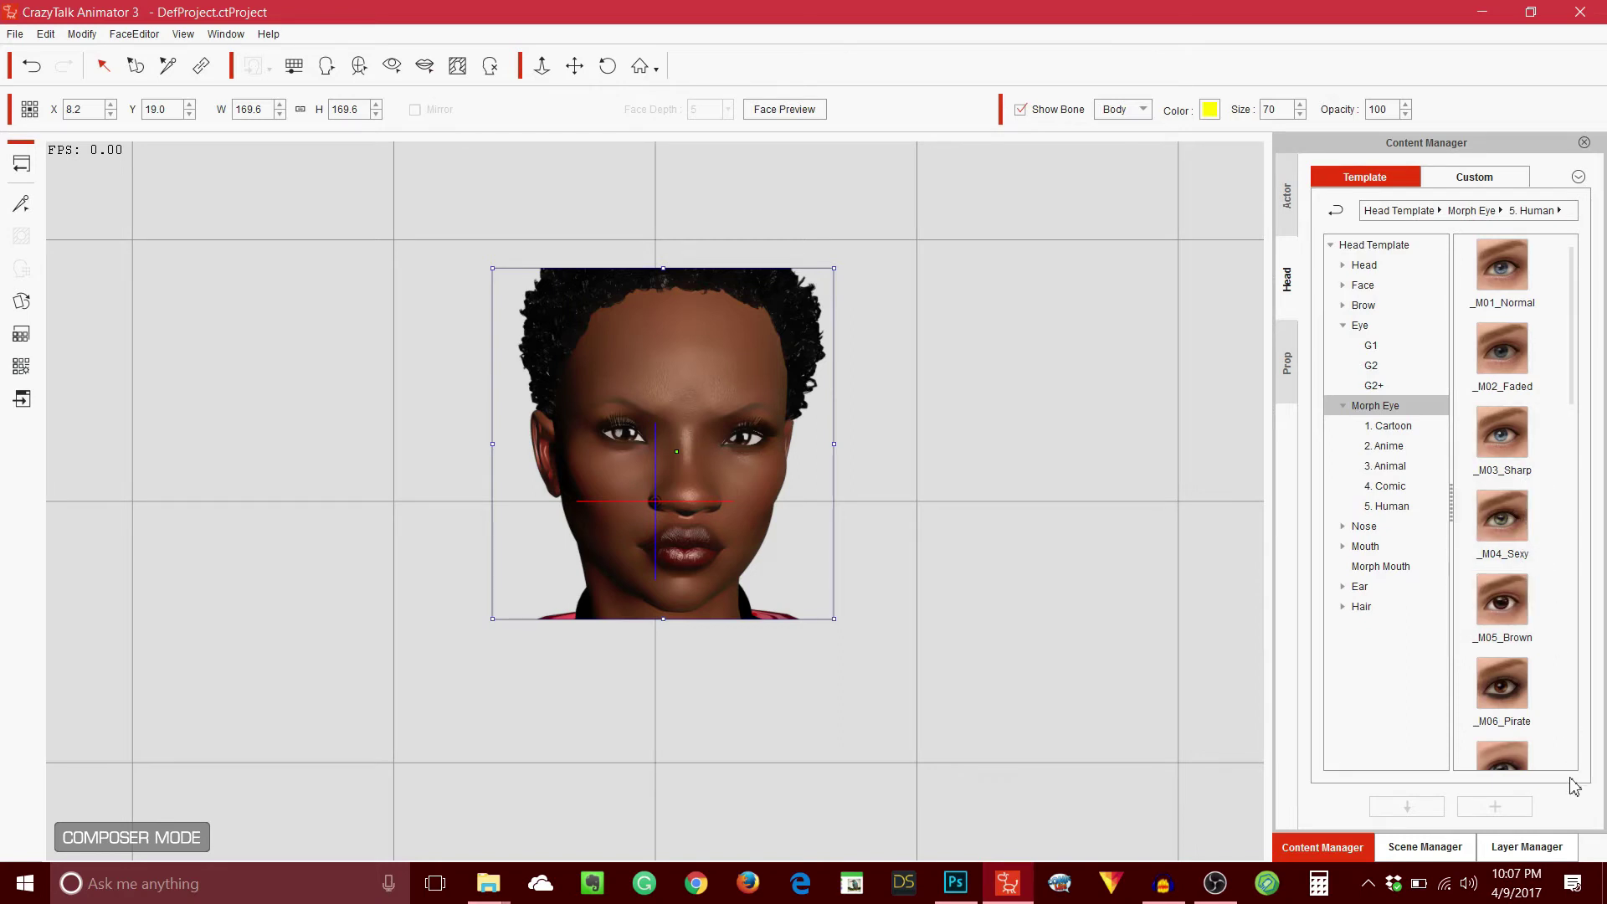
pyautogui.doubleClick(1505, 529)
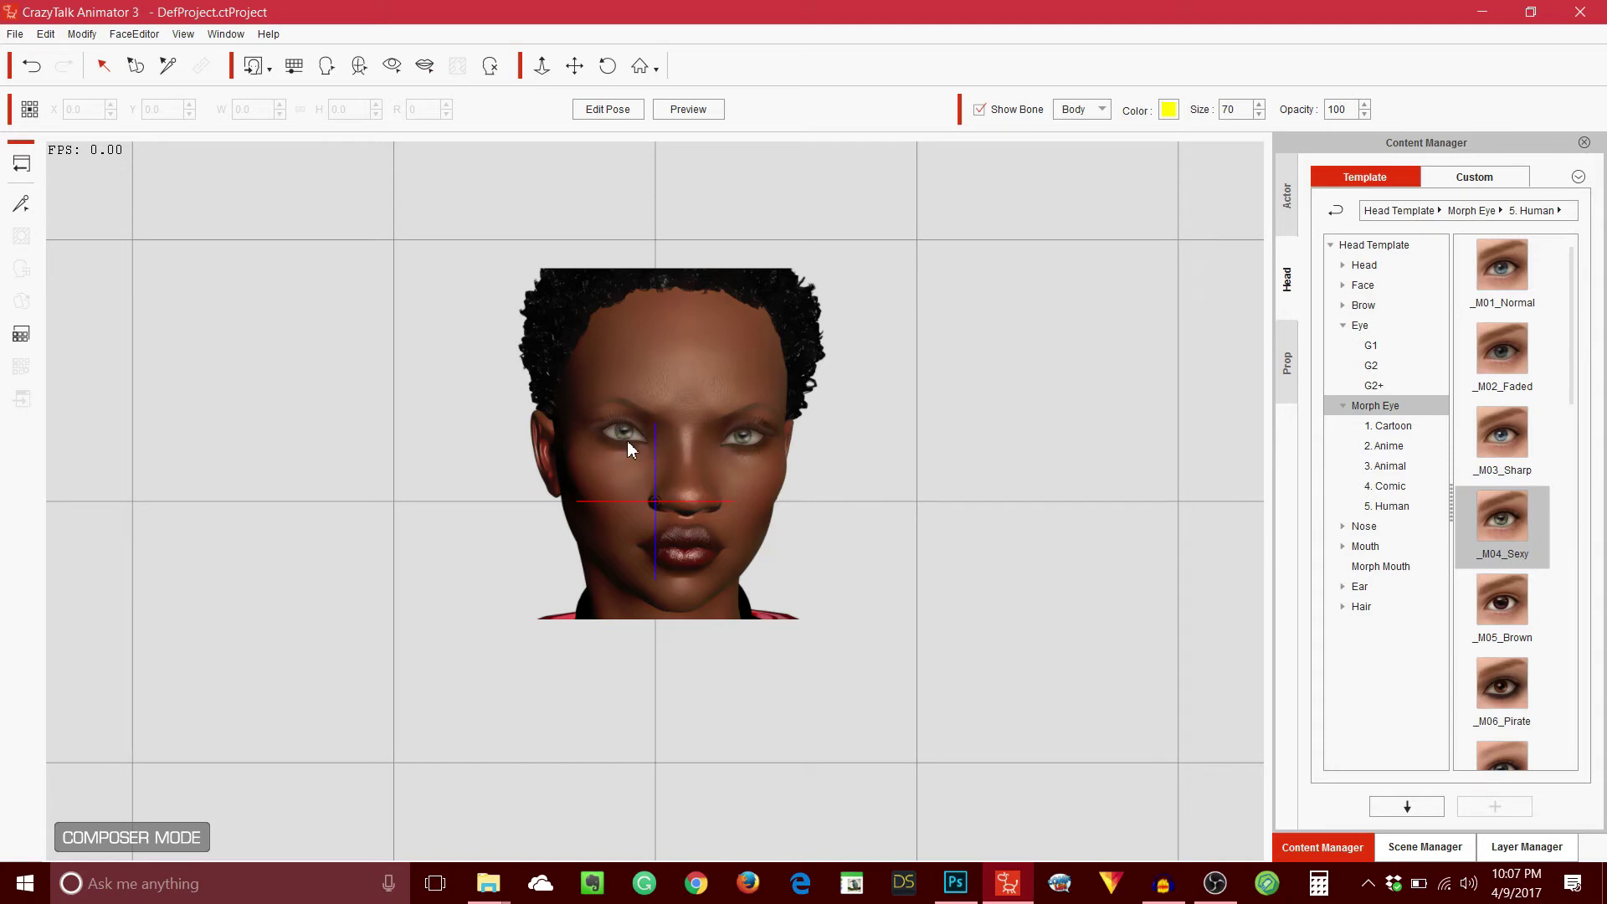
# - Open the eye settings and darken the irises of both eyes to a brightness of -52
pyautogui.click(394, 67)
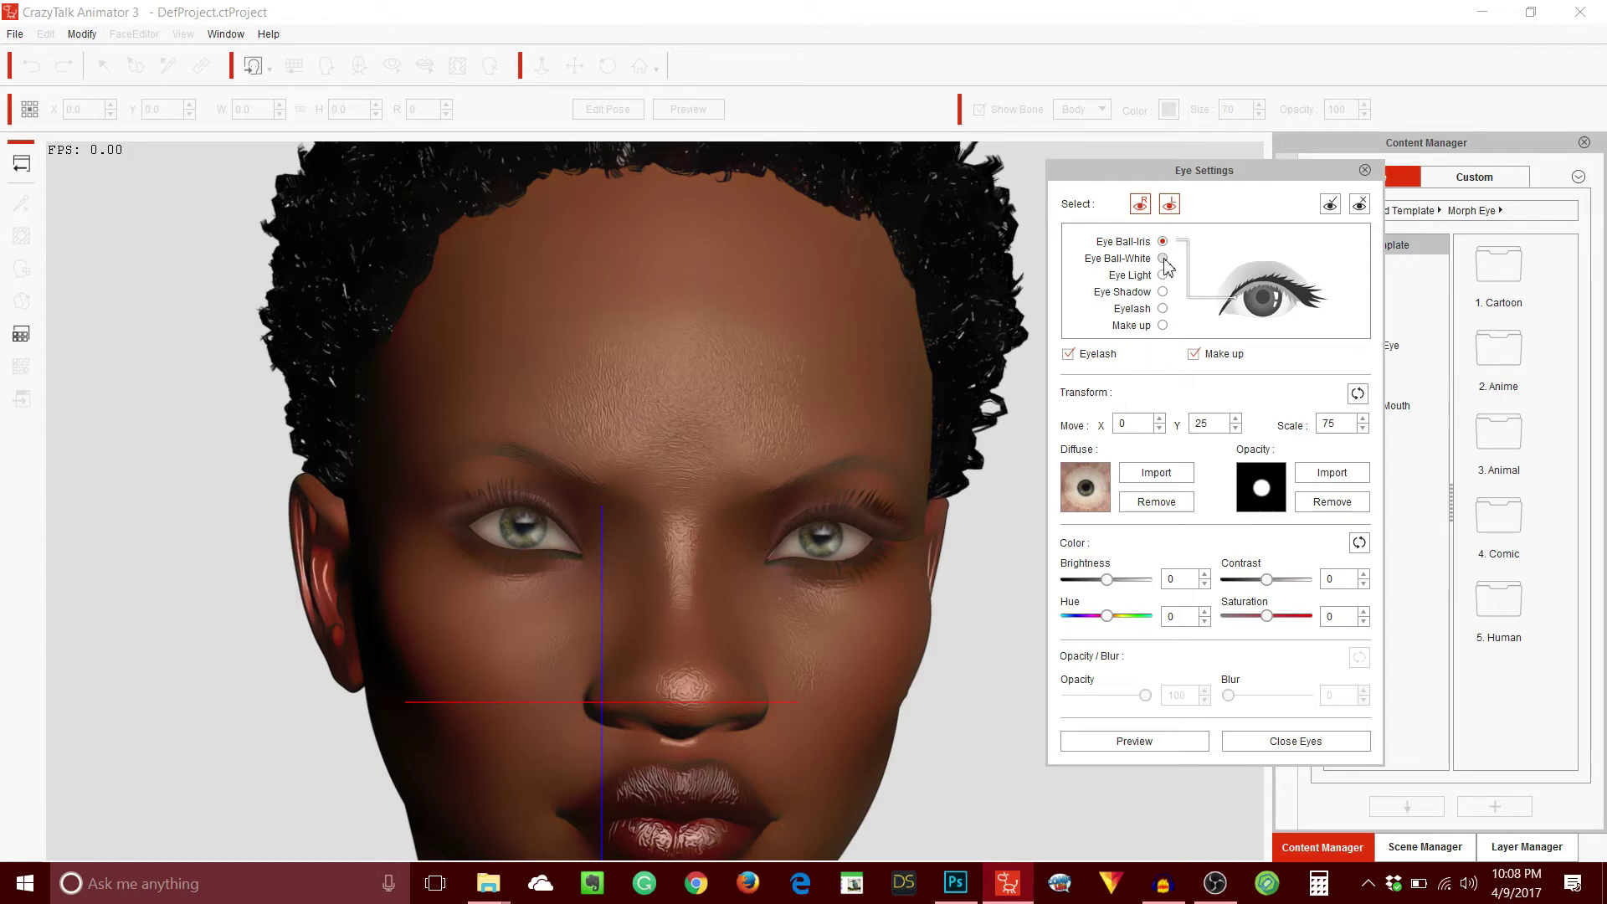
pyautogui.moveTo(1107, 580)
pyautogui.mouseDown()
pyautogui.moveTo(1071, 581)
pyautogui.moveTo(1113, 581)
pyautogui.moveTo(1088, 588)
pyautogui.mouseUp()
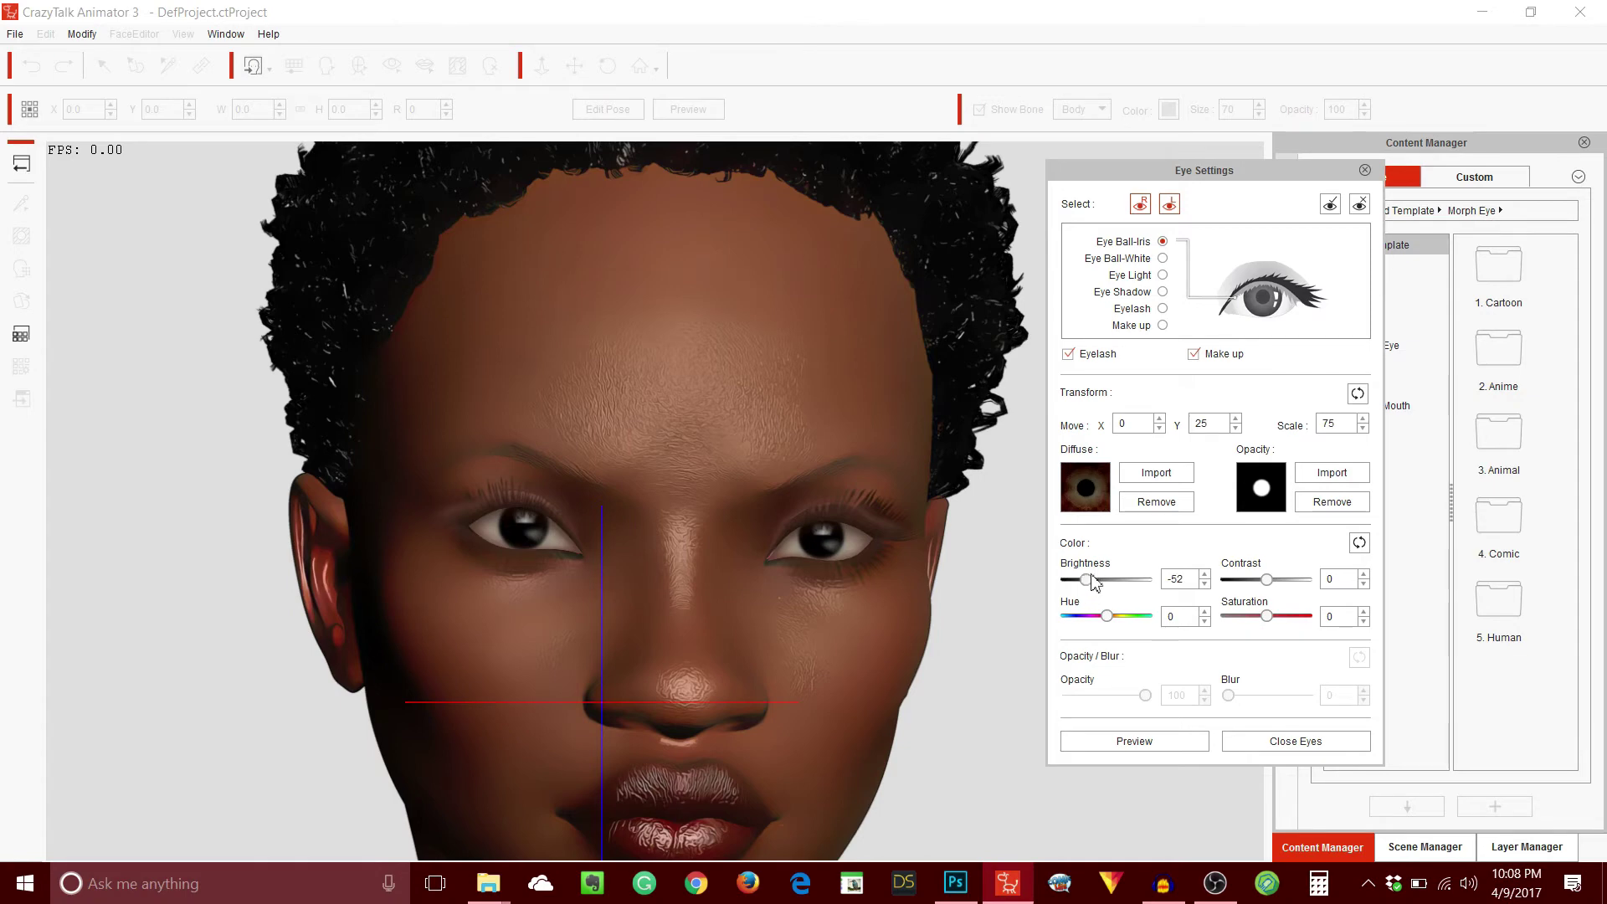
# - Look through the eye white and eye light settings, compare the eyes without make-up, and darken the eye shadow to a brightness of -100
pyautogui.click(1165, 260)
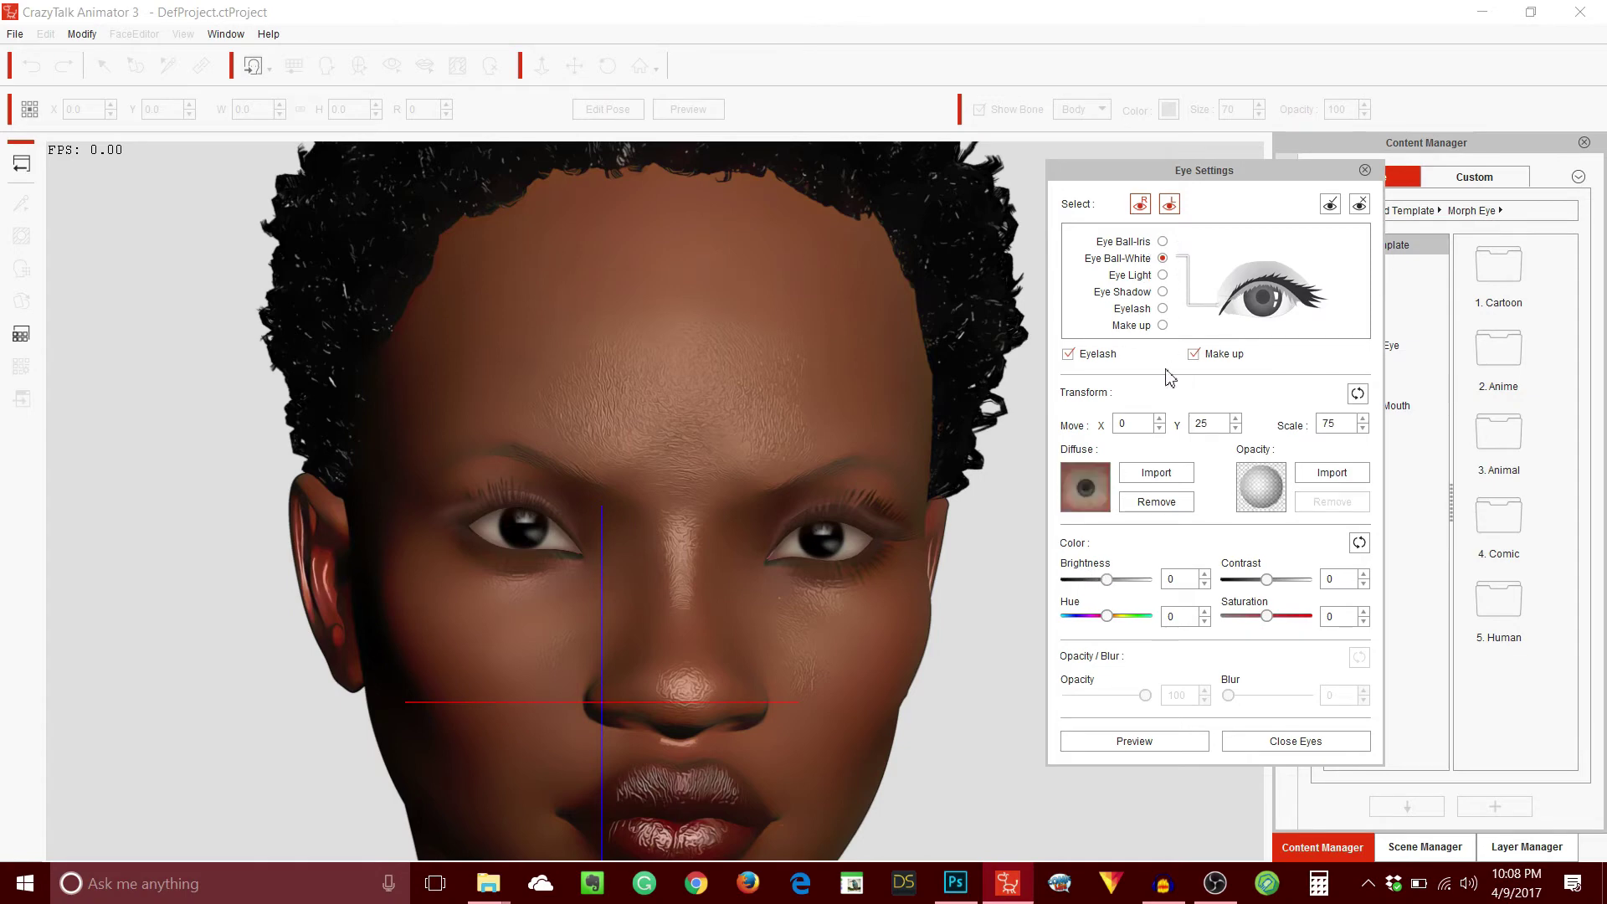
pyautogui.click(1164, 275)
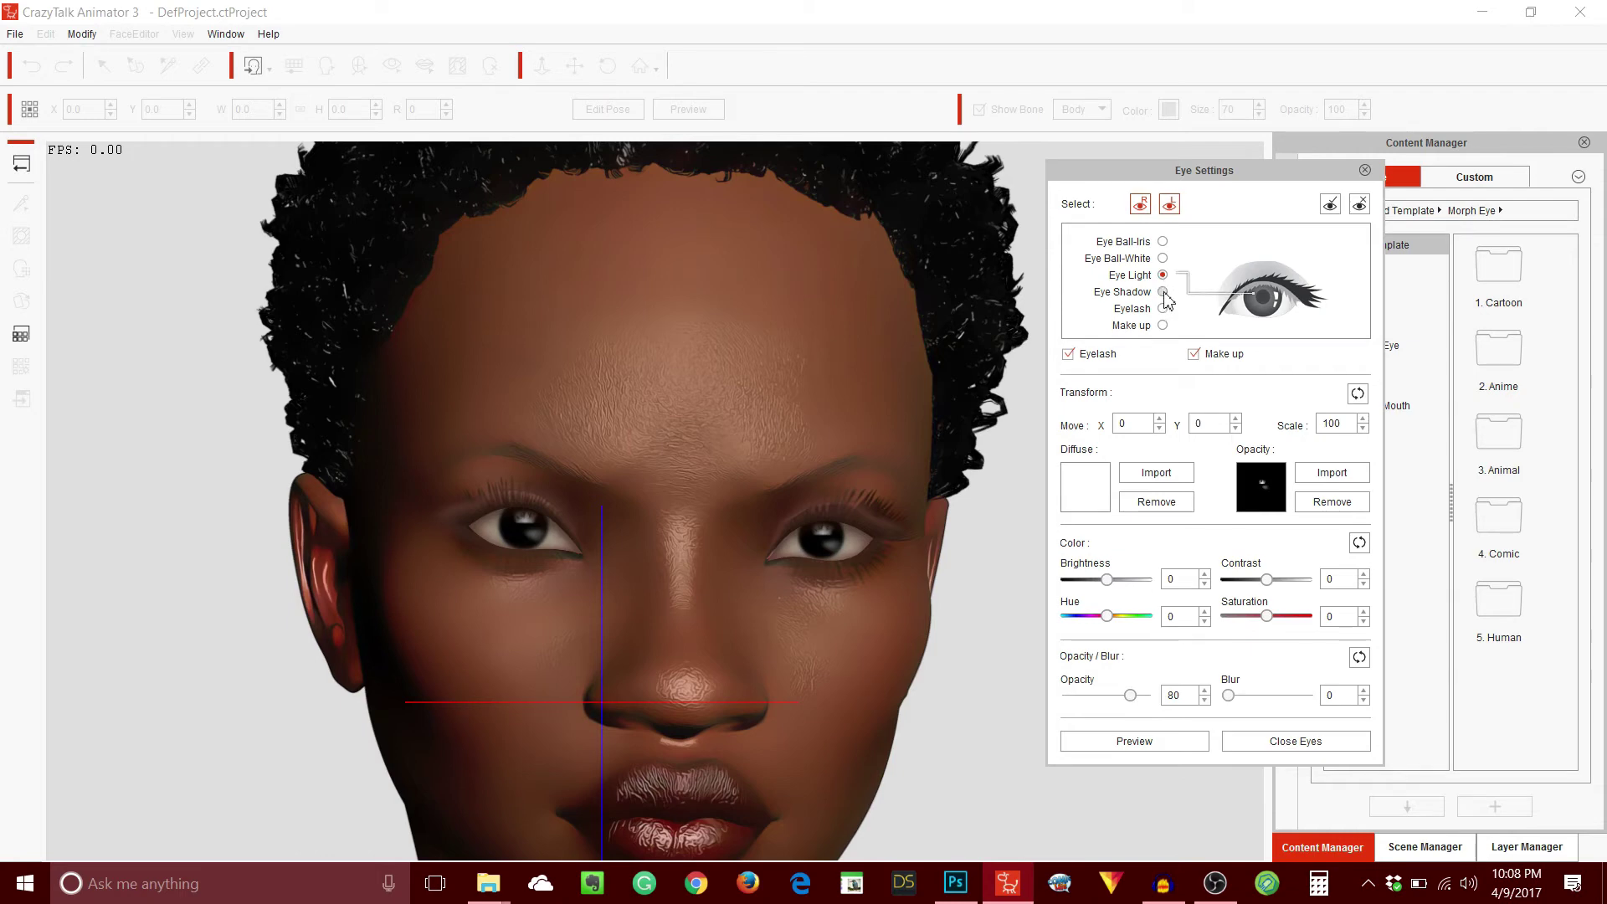
pyautogui.click(1163, 292)
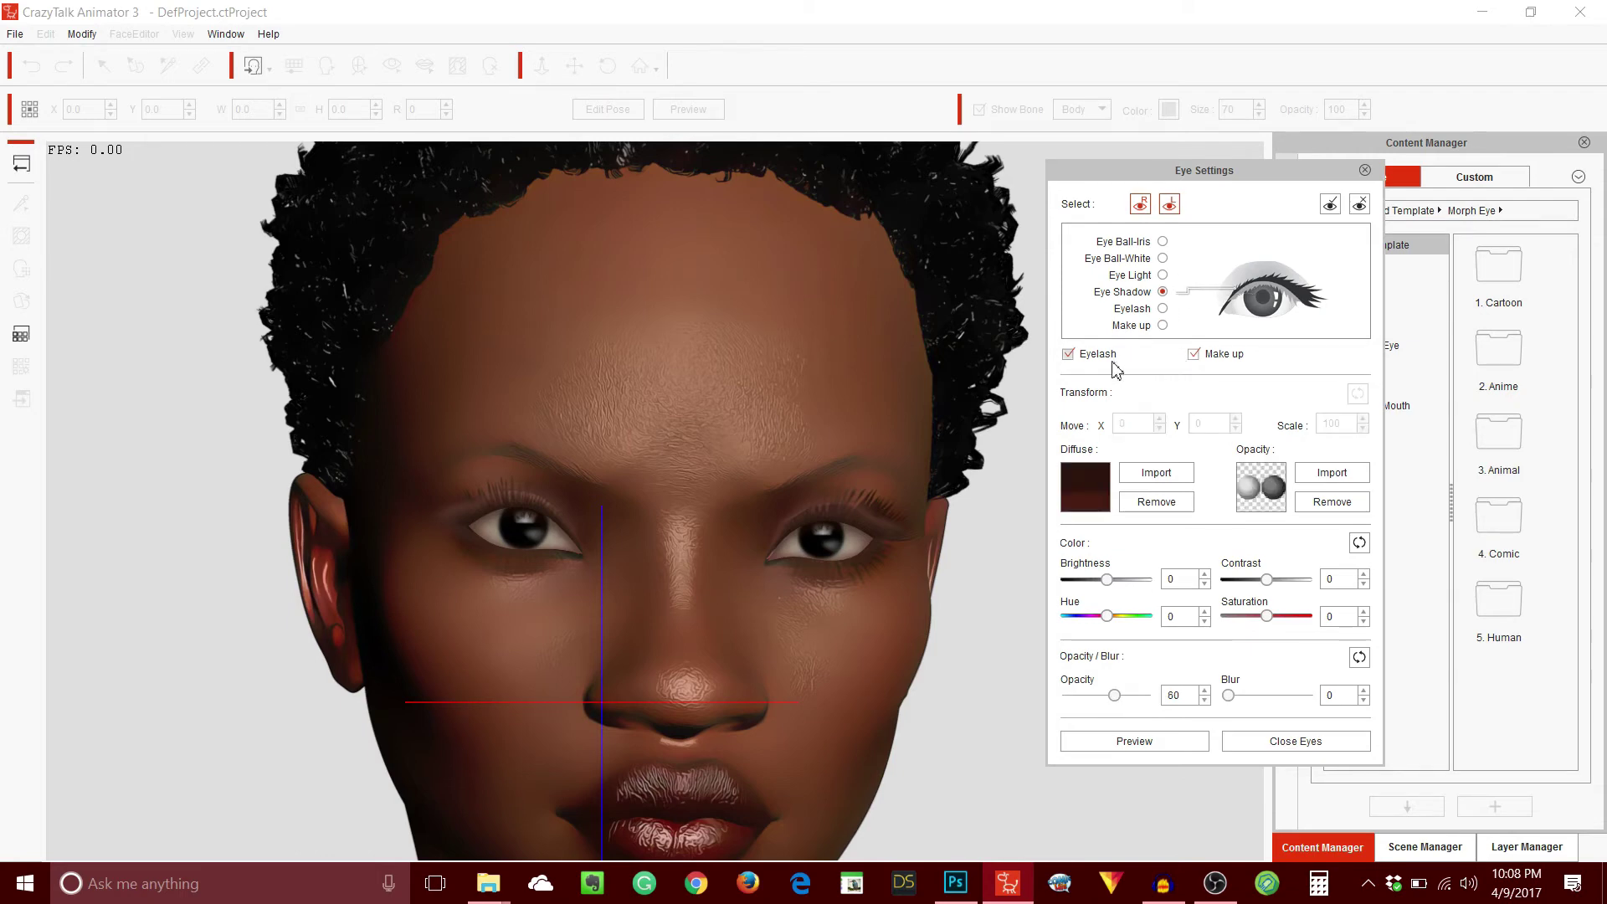
pyautogui.click(1195, 355)
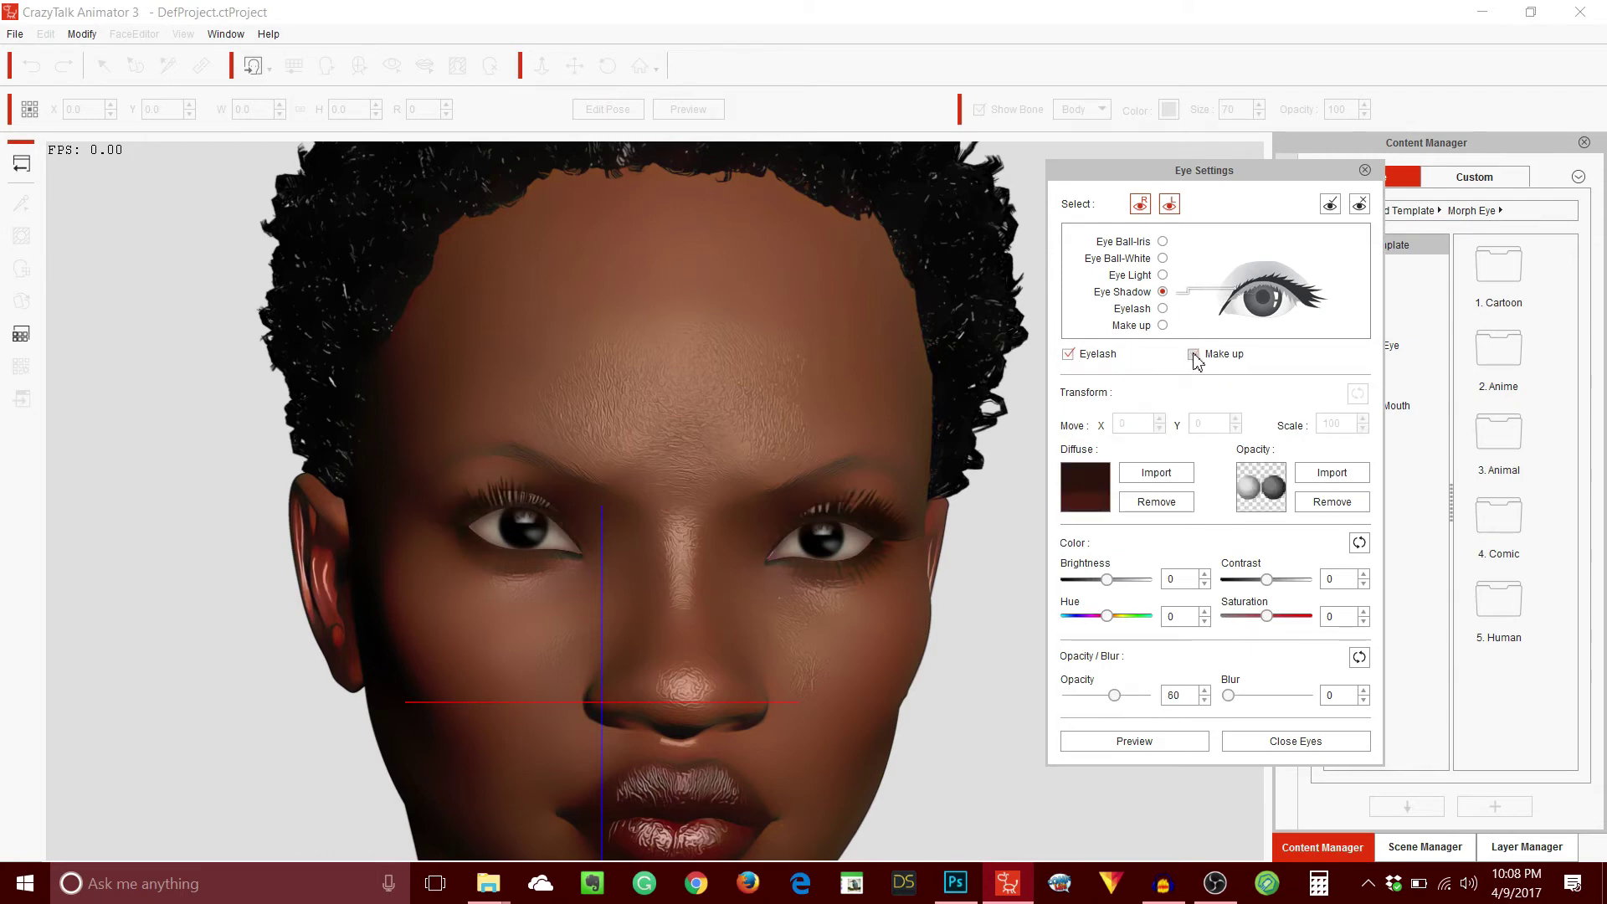
pyautogui.click(1195, 355)
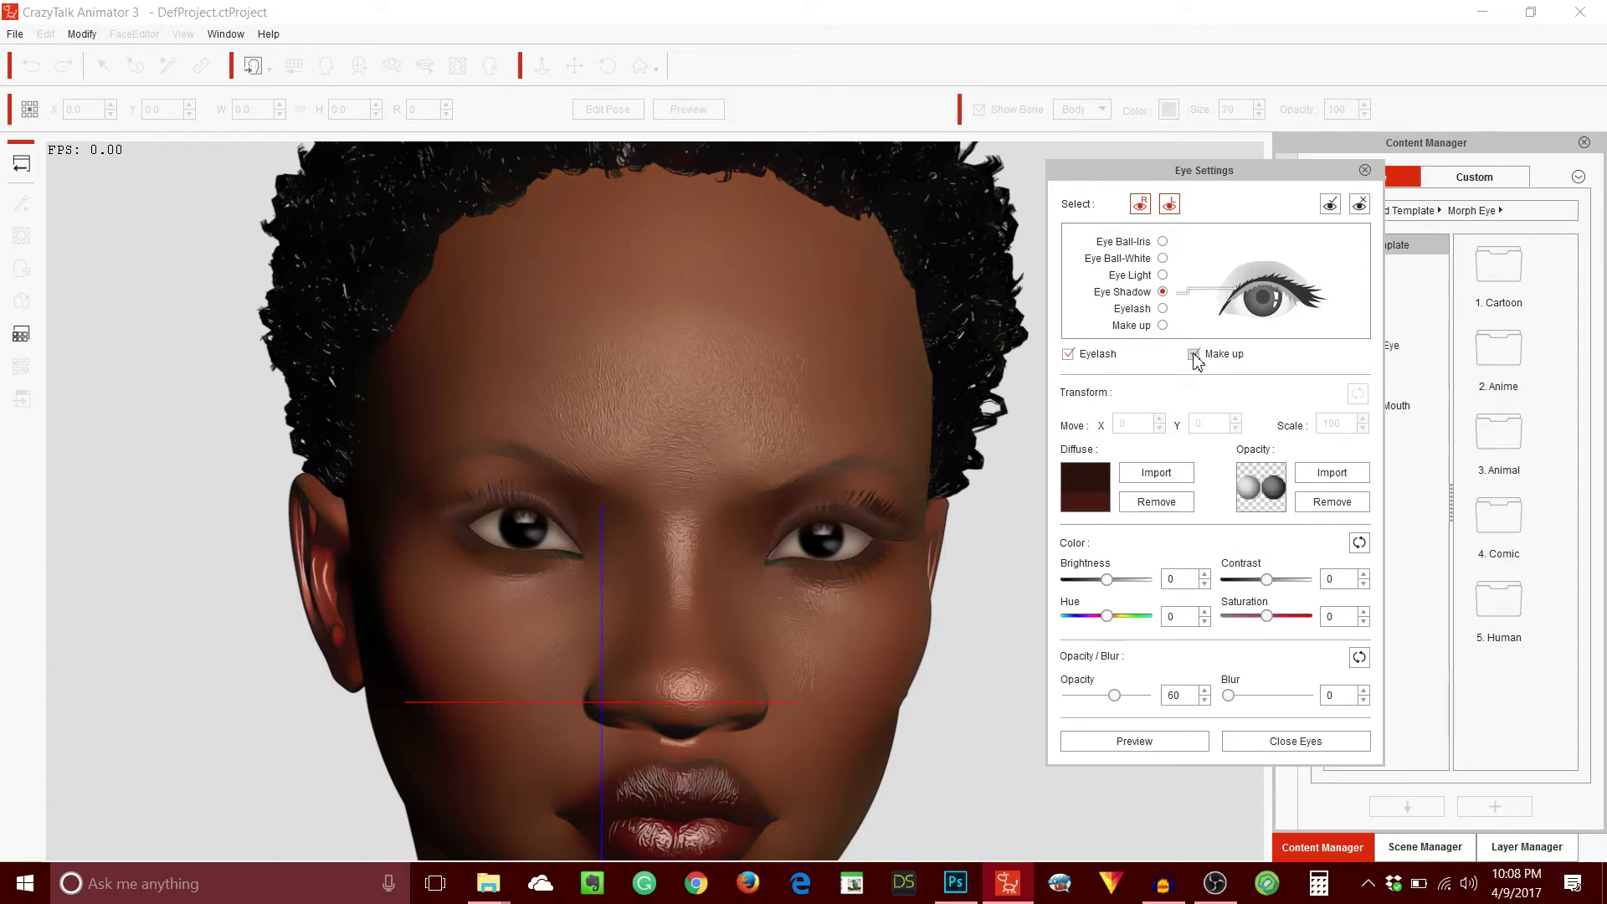
pyautogui.moveTo(1107, 579); pyautogui.dragTo(1063, 588)
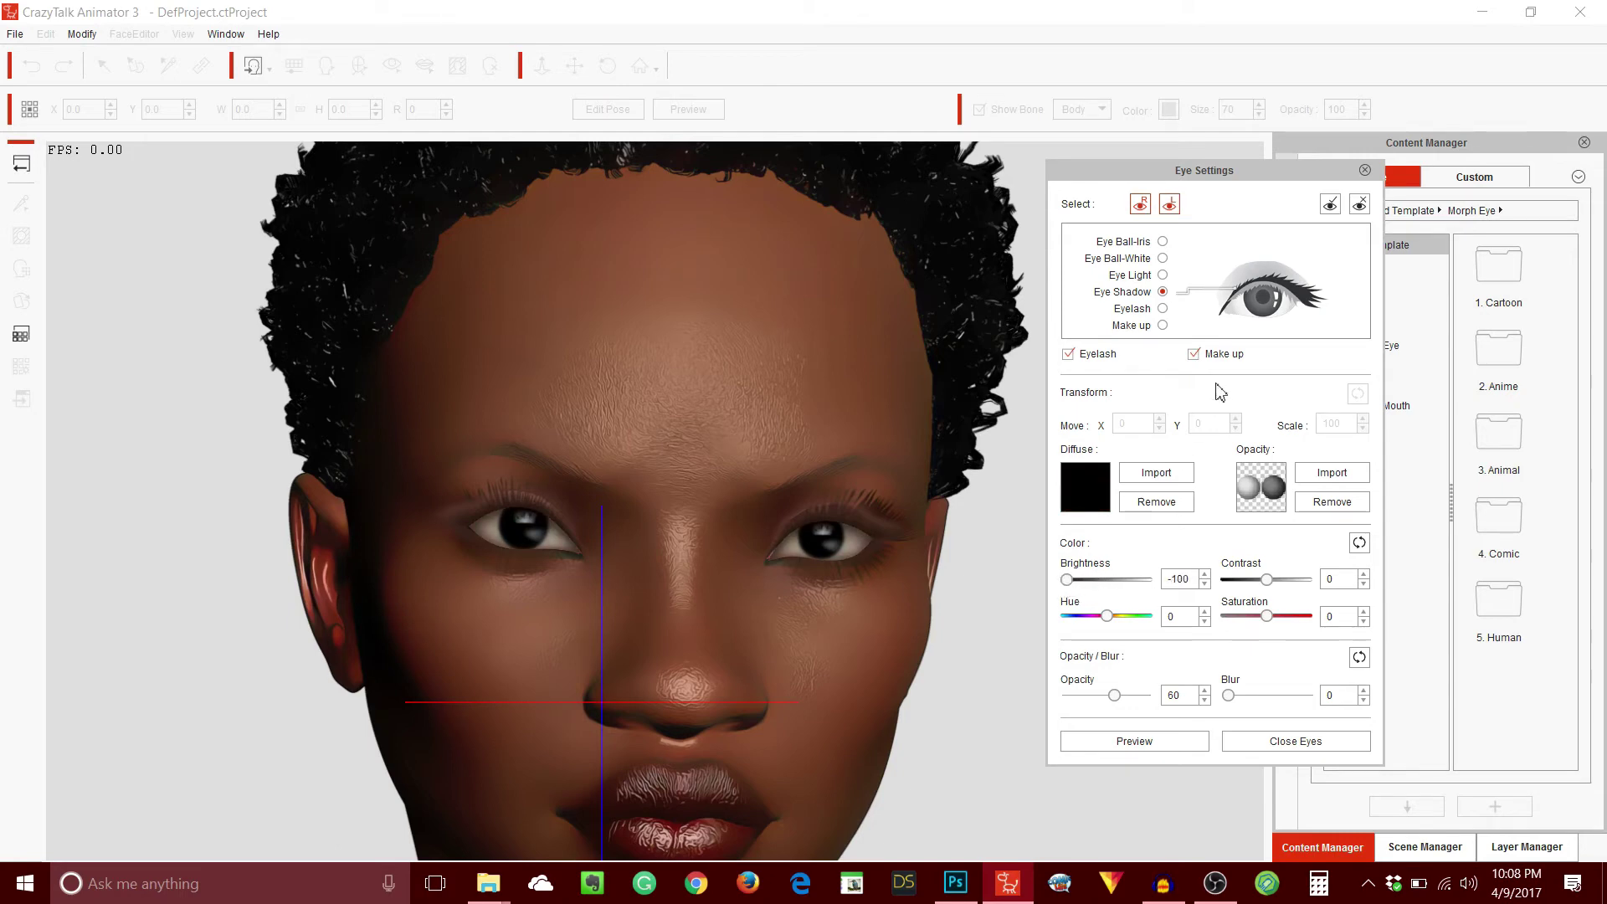
# - Turn off the eye make-up and darken the eyelashes to a brightness of -35
pyautogui.click(1194, 355)
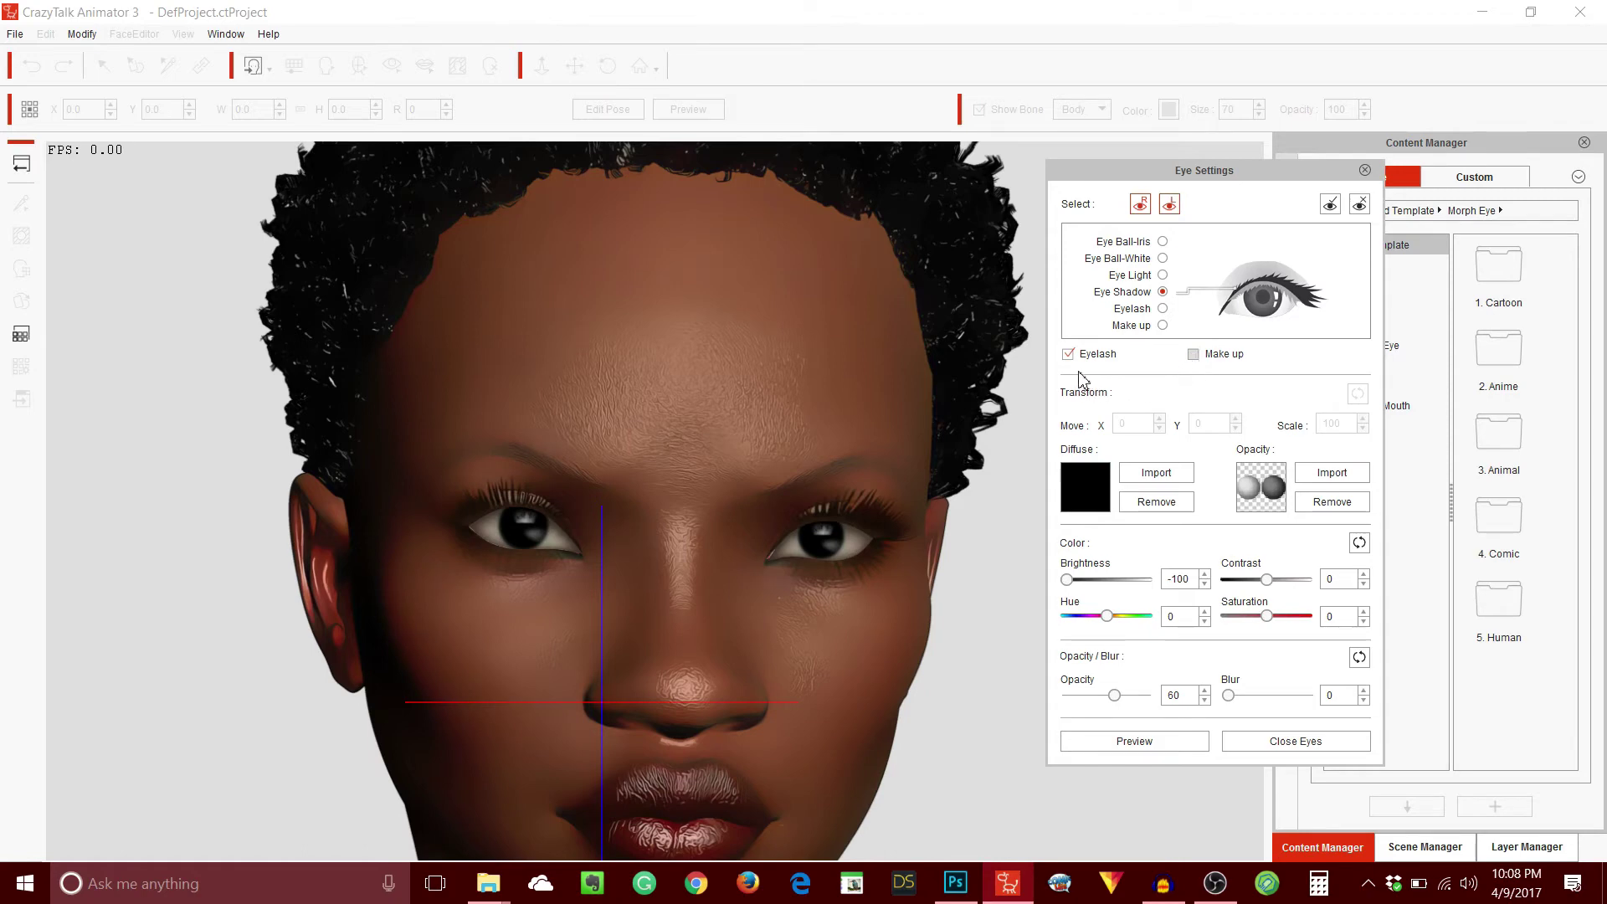
pyautogui.click(1163, 309)
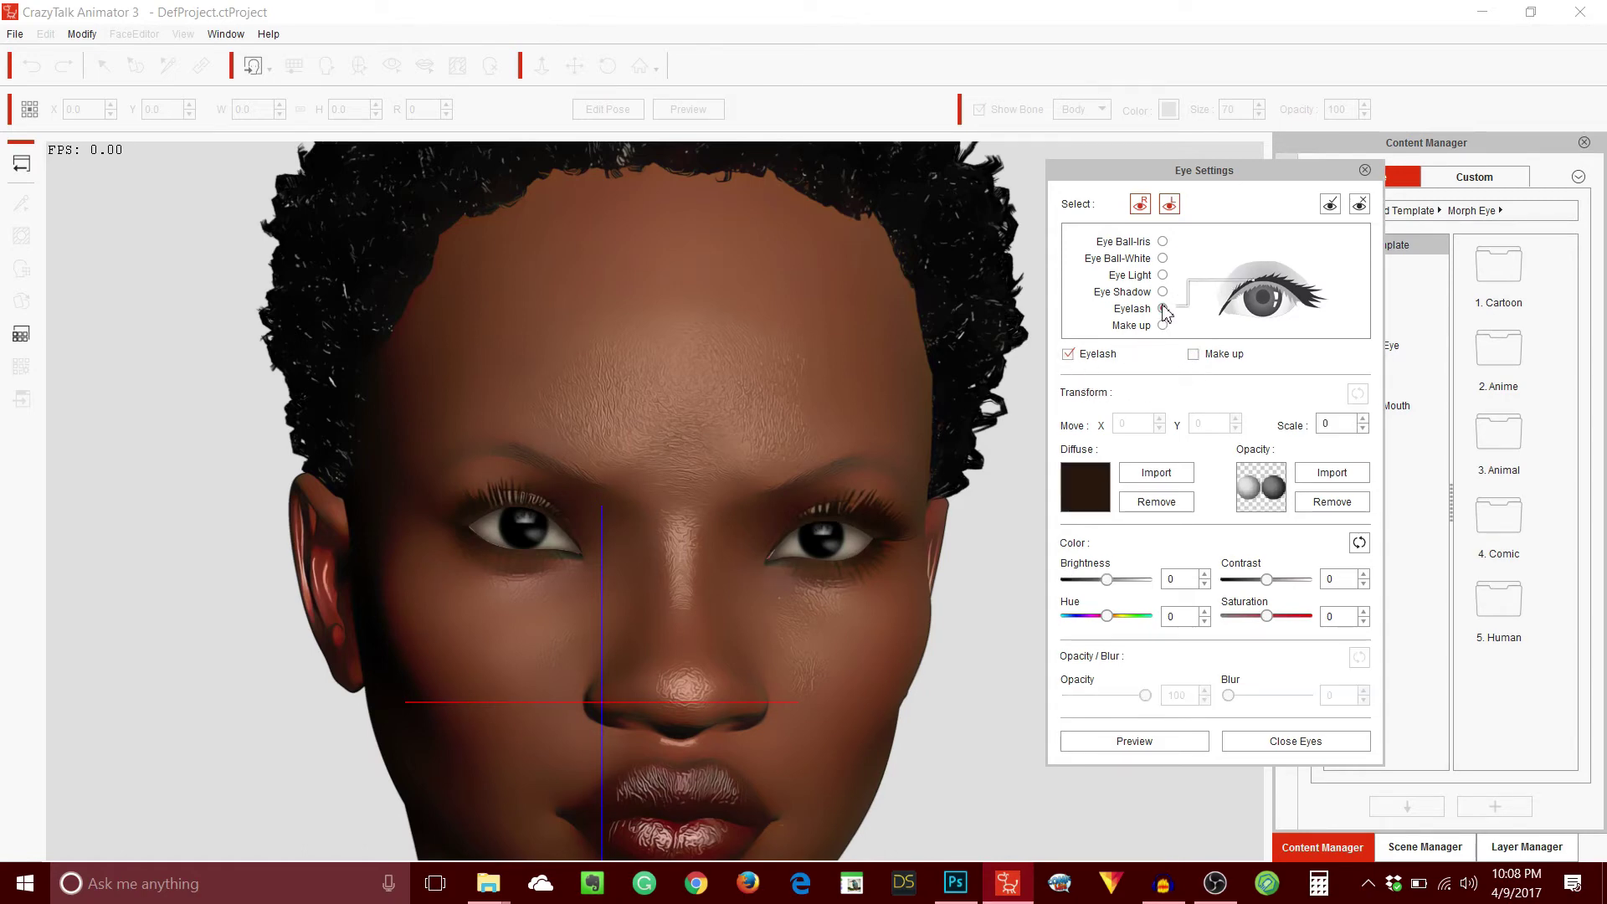
pyautogui.moveTo(1108, 586); pyautogui.dragTo(1093, 588)
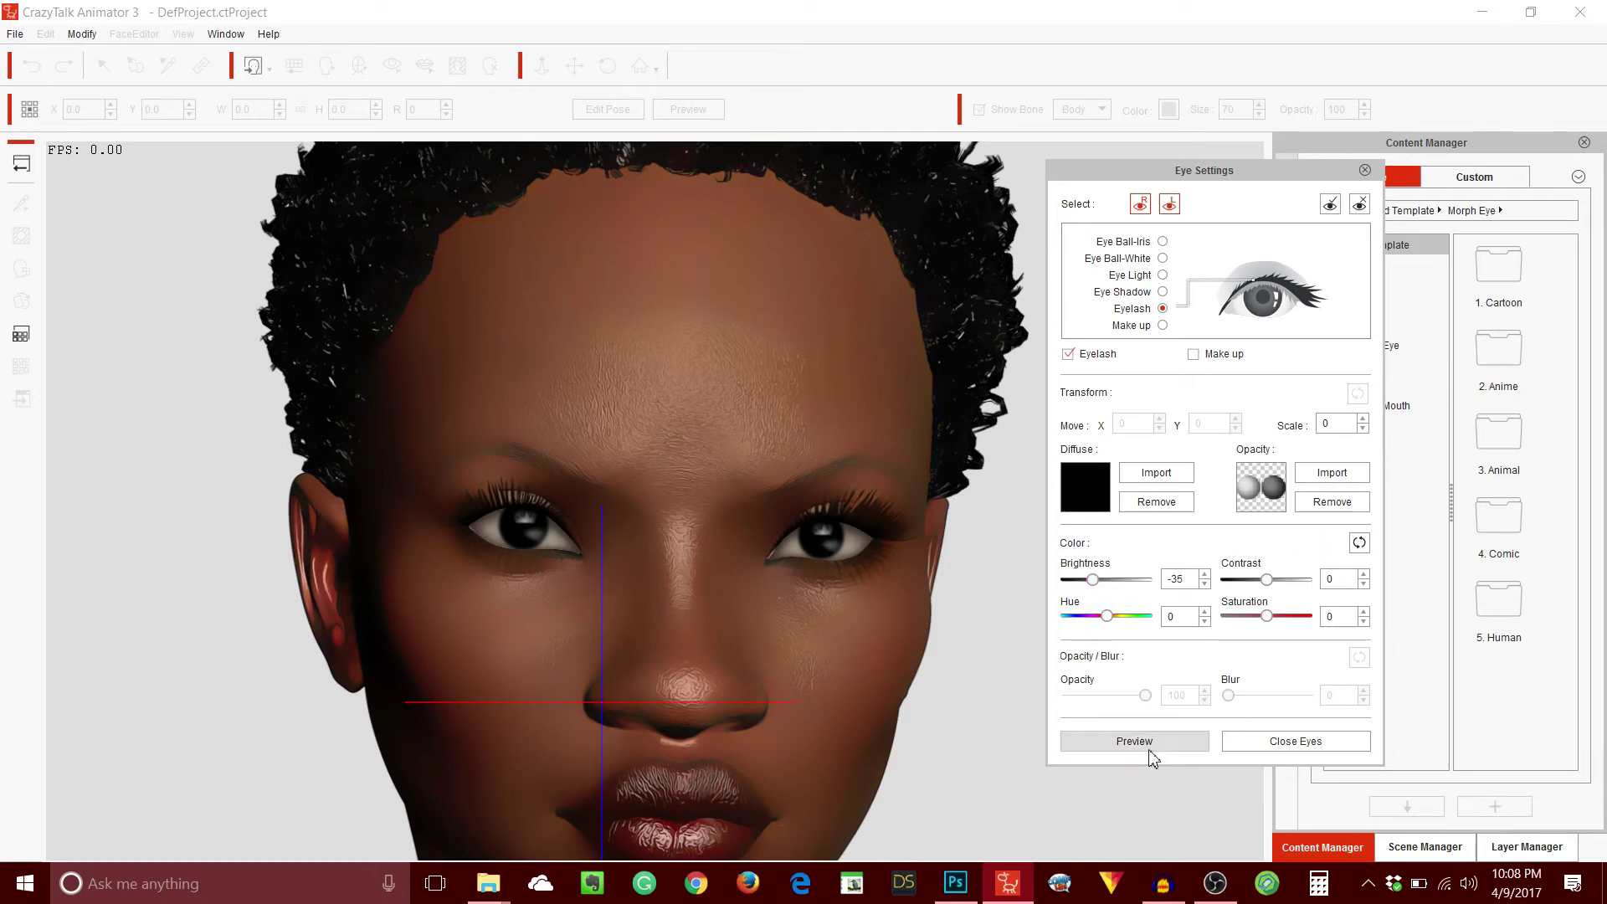
# - Check the eyes closed and open, preview the head movement with the new eyes, and close the eye settings
pyautogui.click(1270, 751)
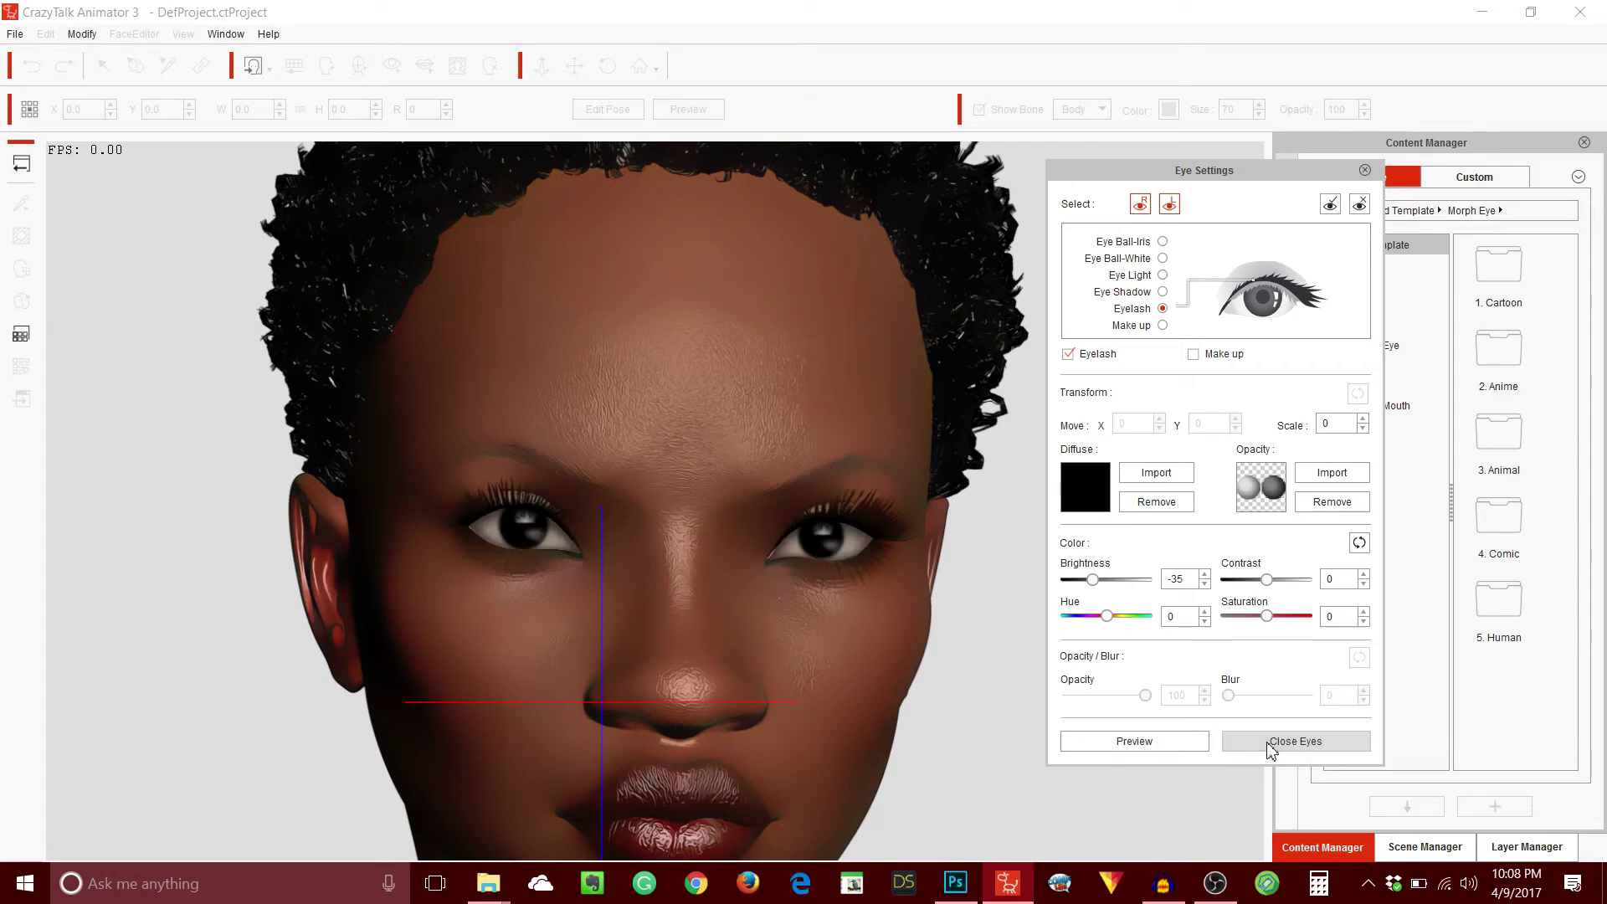
pyautogui.click(1270, 751)
pyautogui.click(1271, 751)
pyautogui.click(1270, 751)
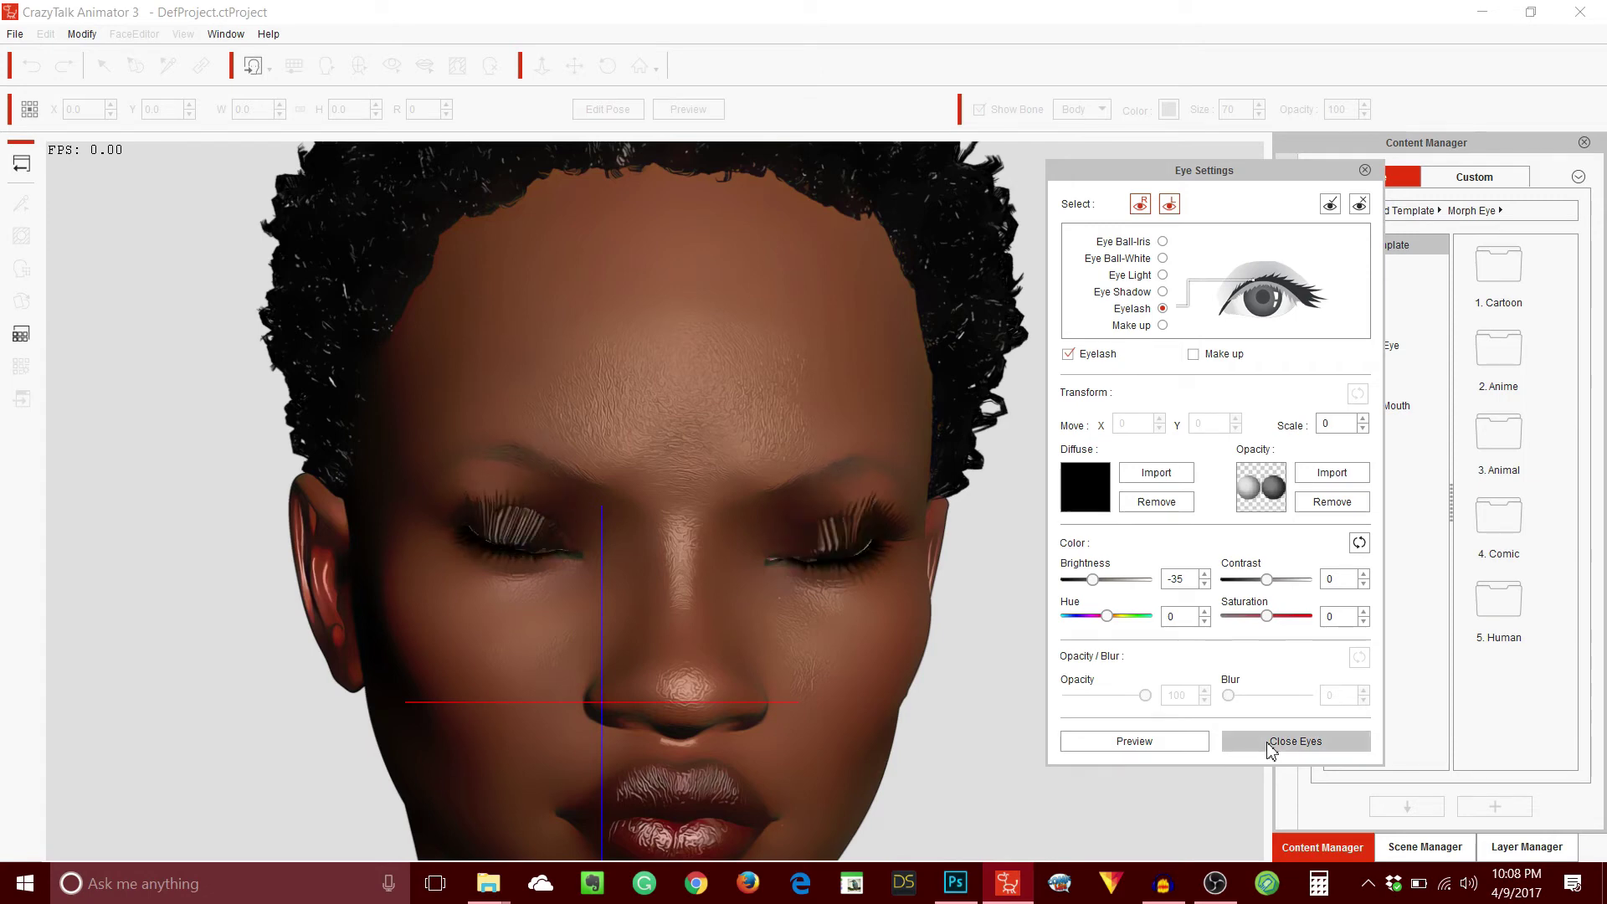
pyautogui.click(1271, 751)
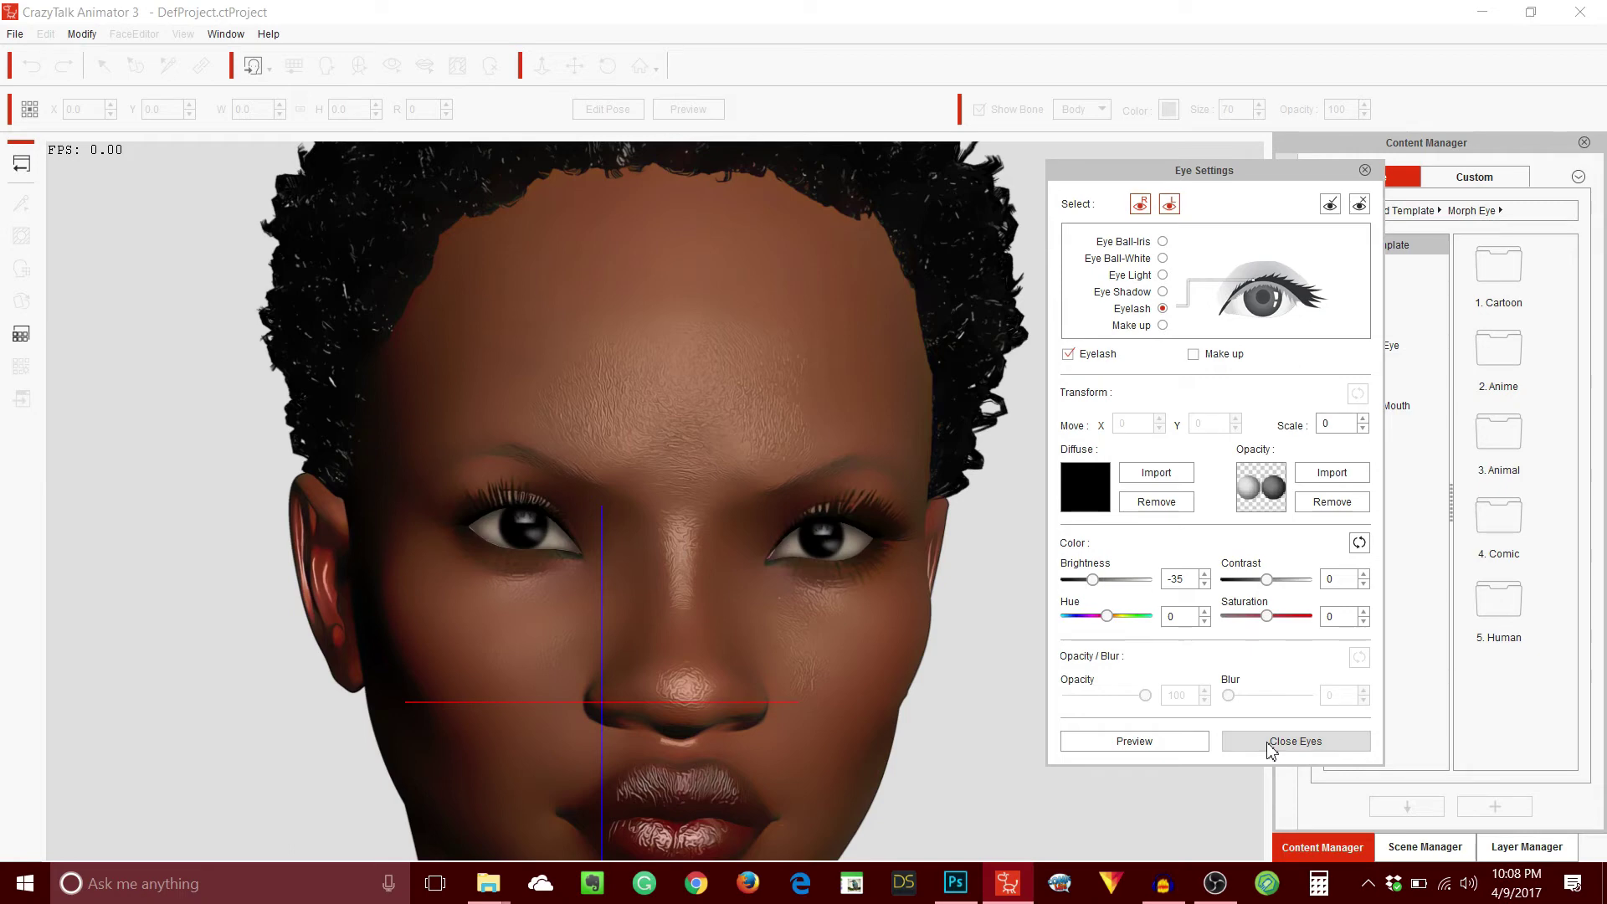
pyautogui.click(1135, 742)
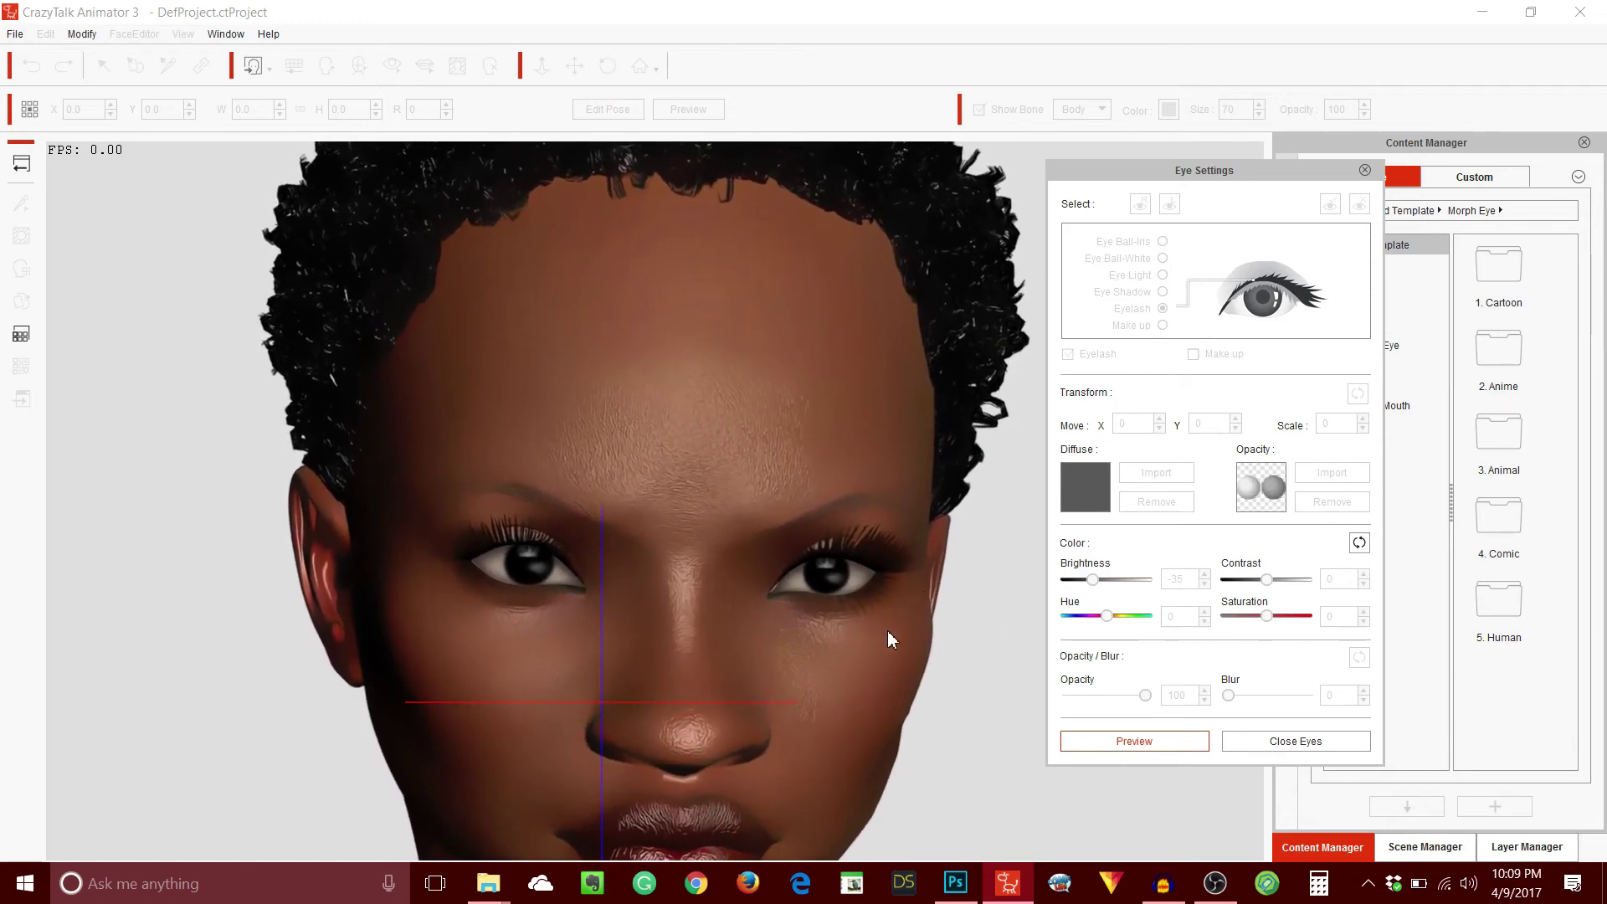
pyautogui.click(1132, 742)
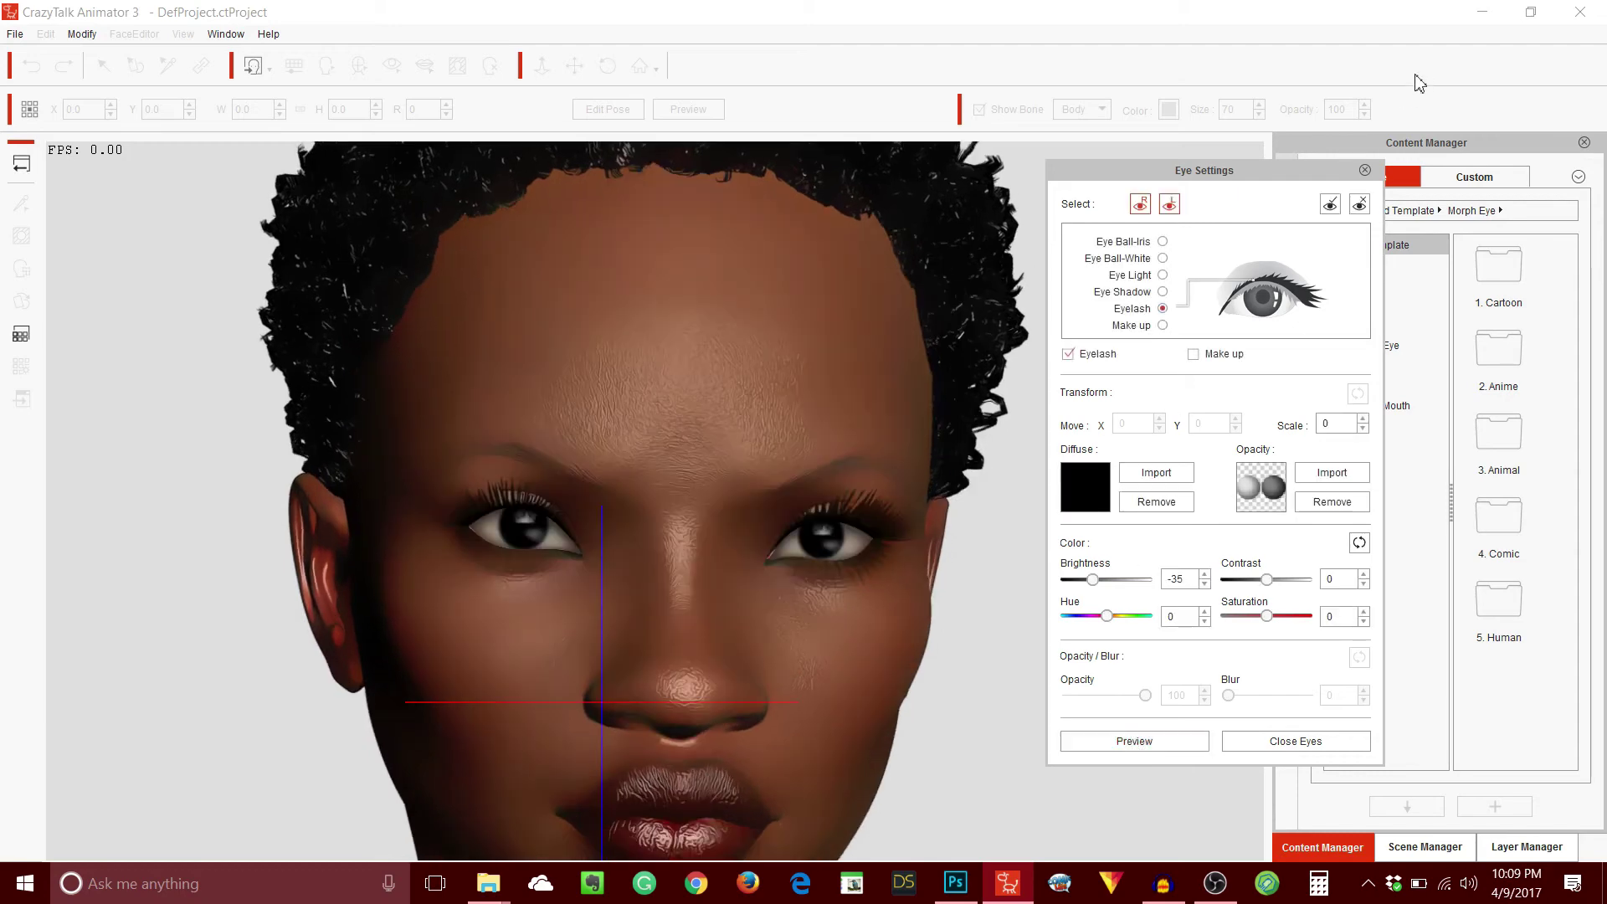
pyautogui.click(1365, 170)
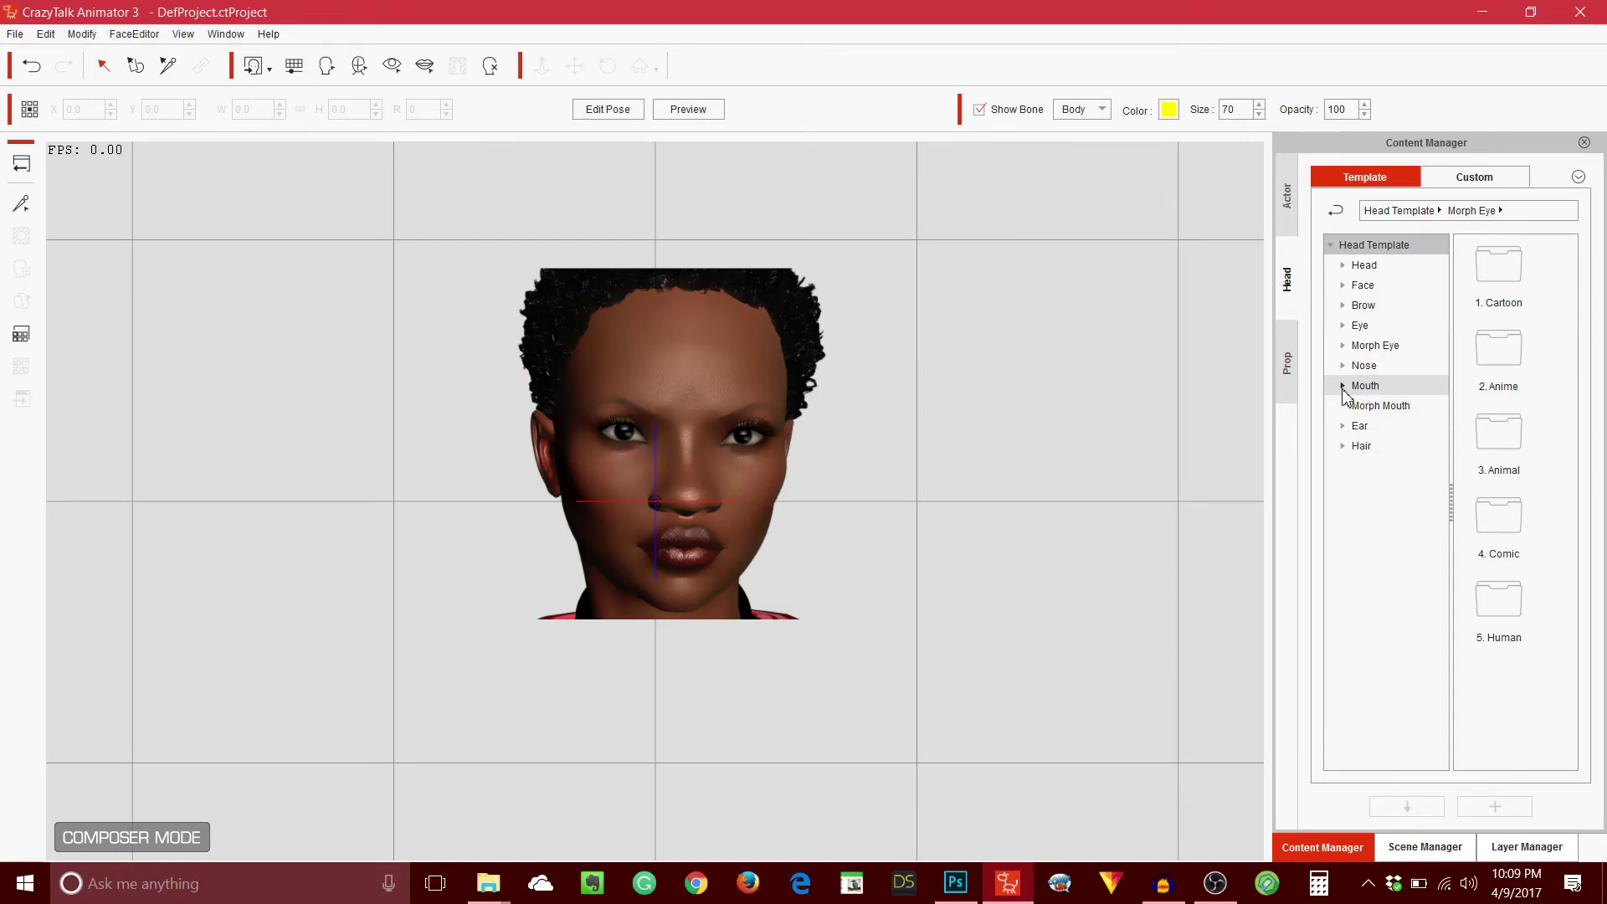
# - Apply the 01_Normal morph mouth template to the face and check the teeth in the teeth settings
pyautogui.click(1376, 408)
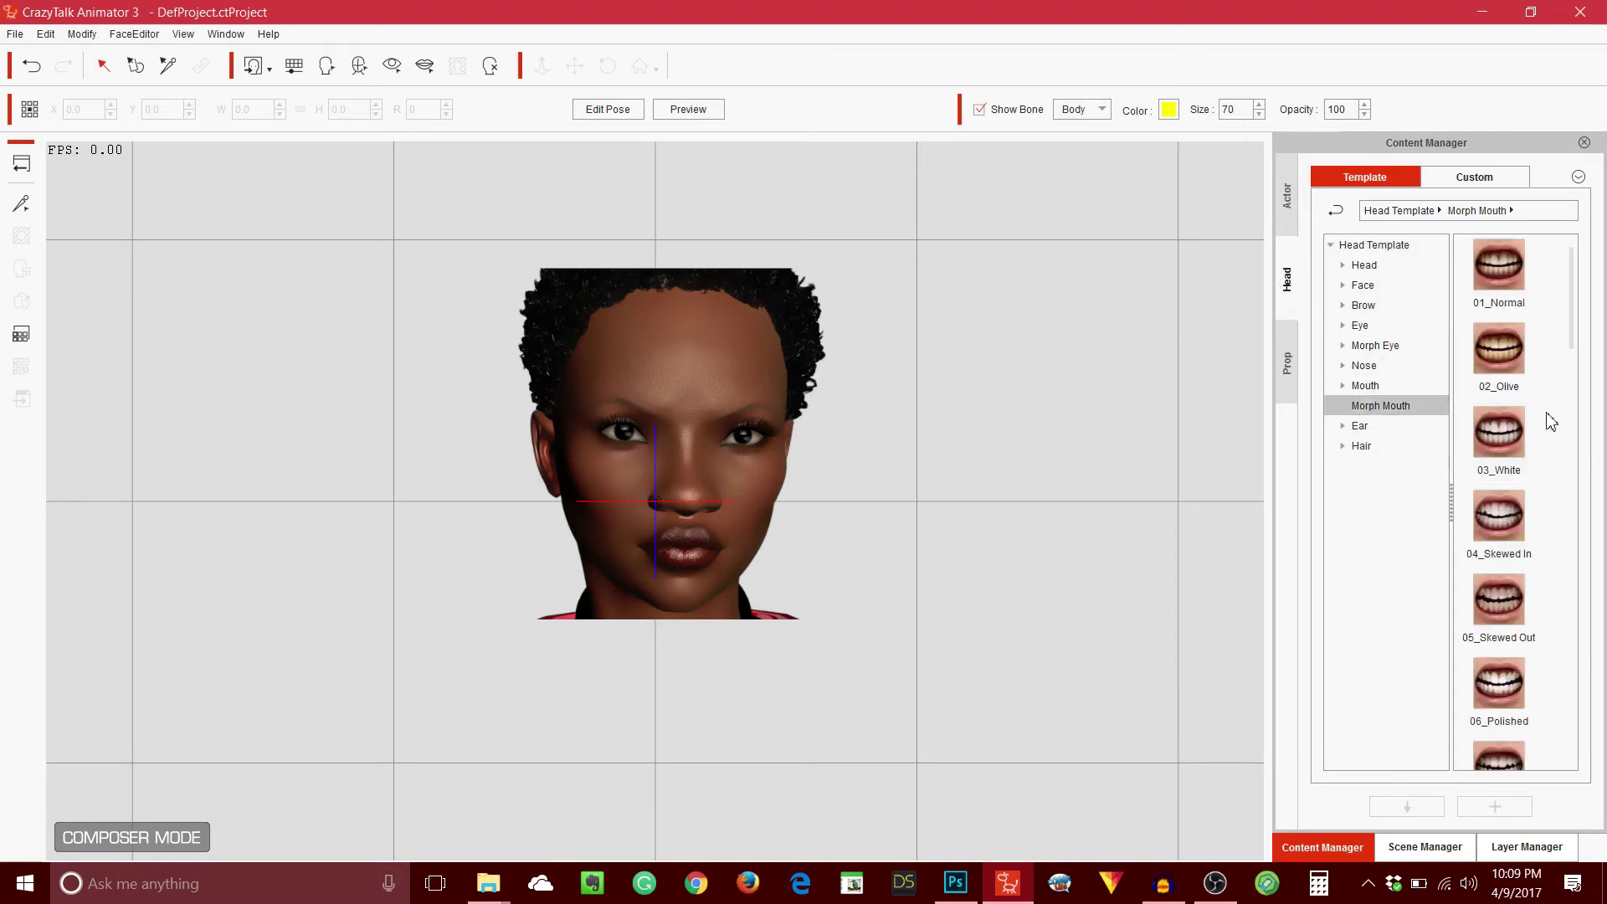
pyautogui.doubleClick(1509, 266)
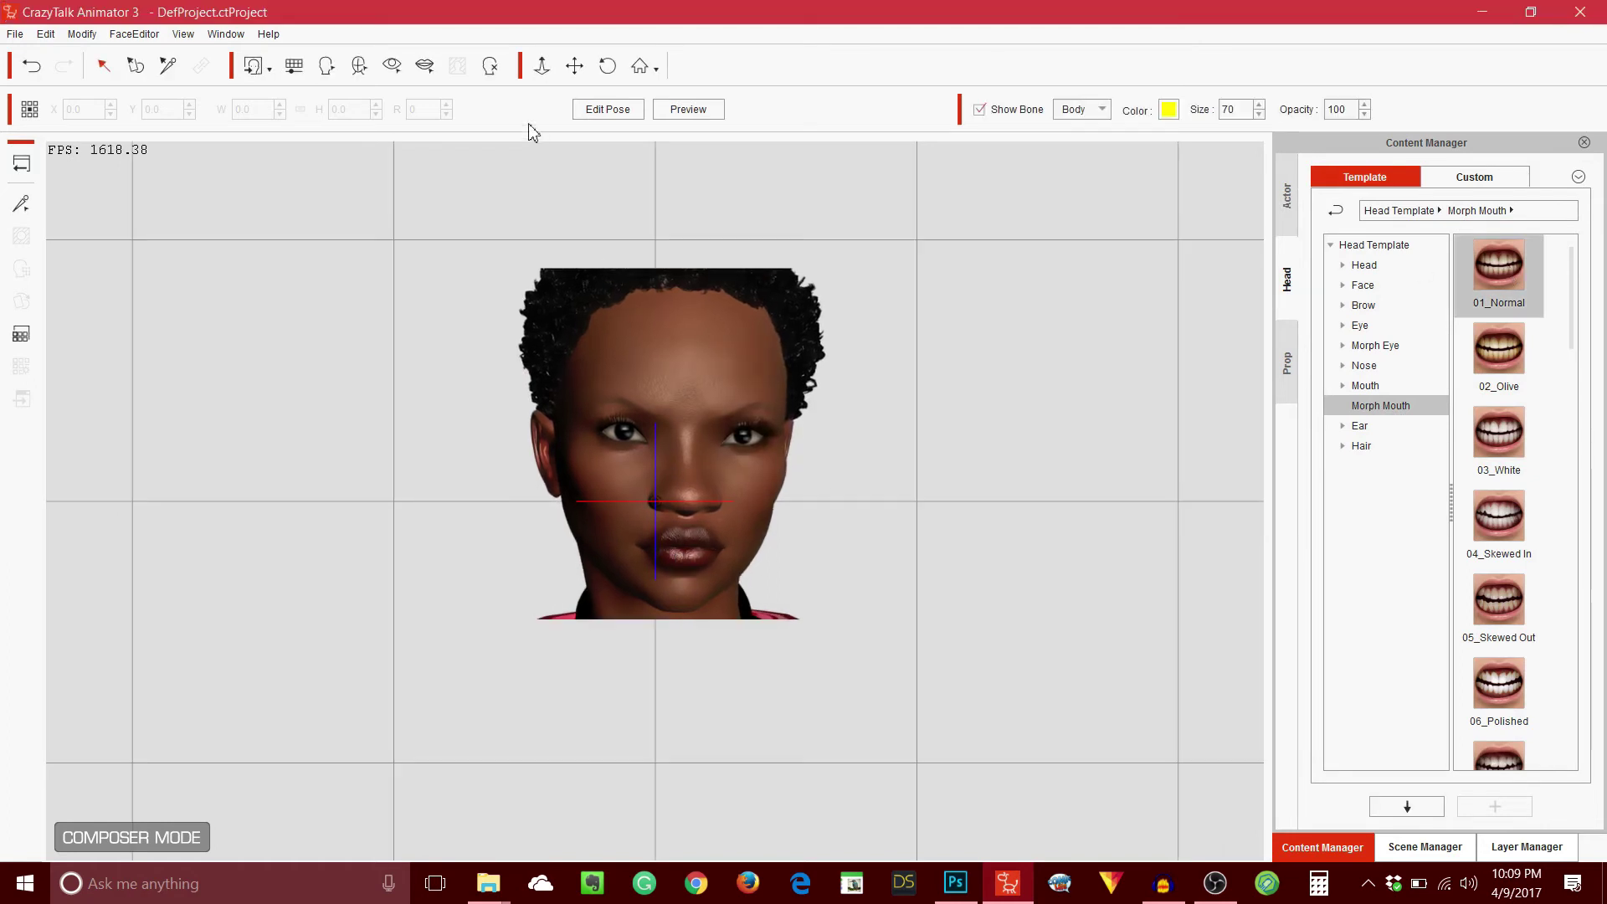
pyautogui.click(424, 65)
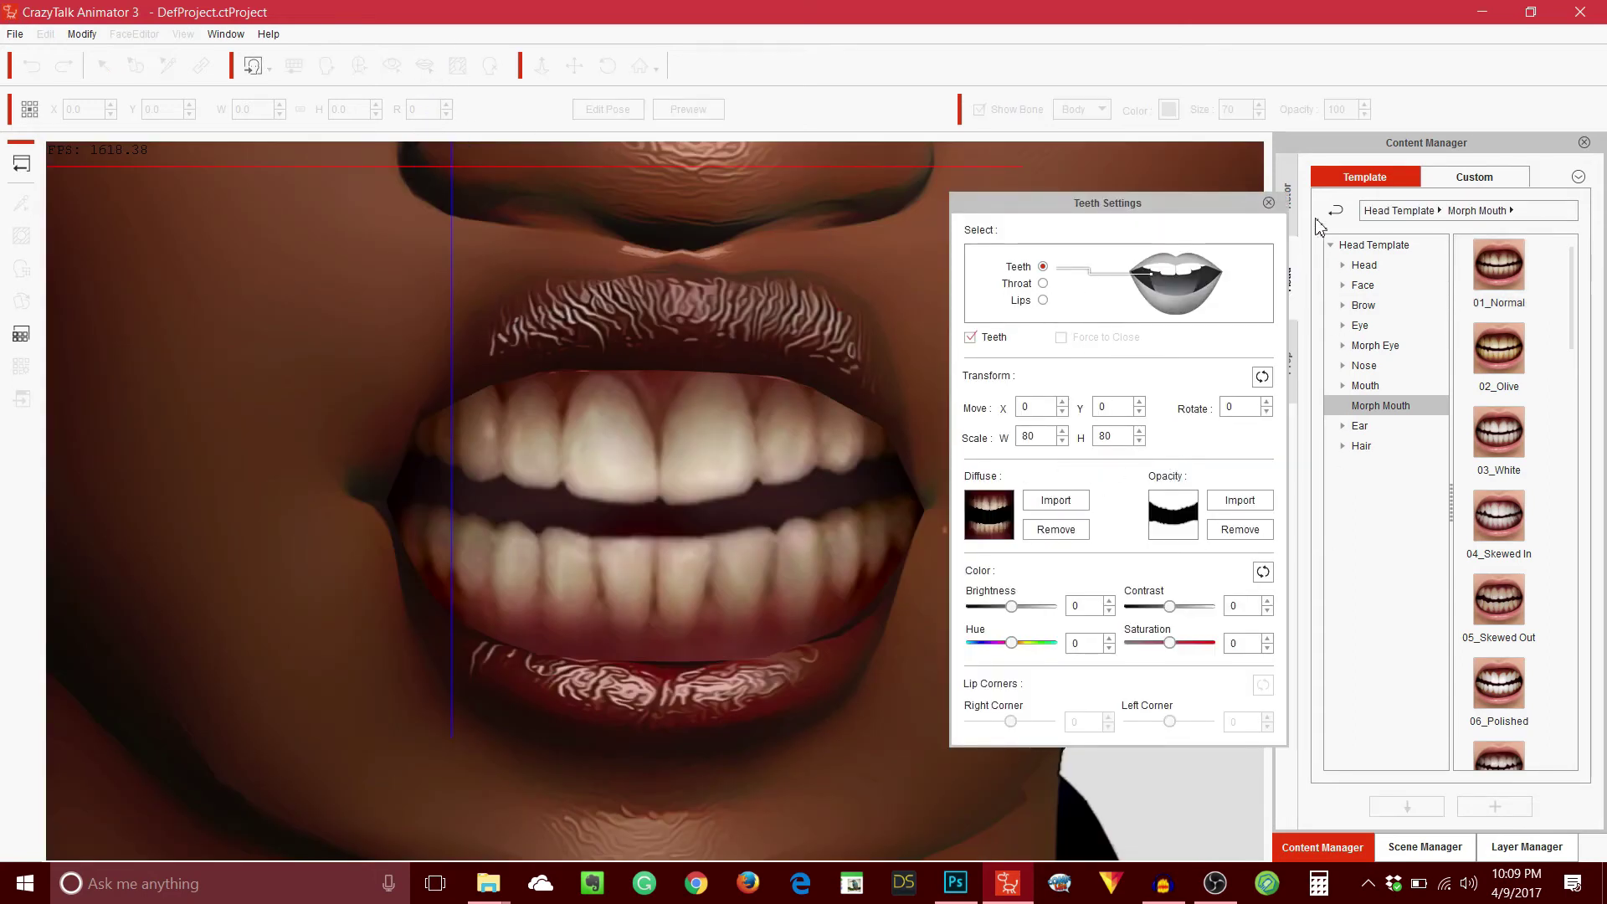
pyautogui.click(1270, 204)
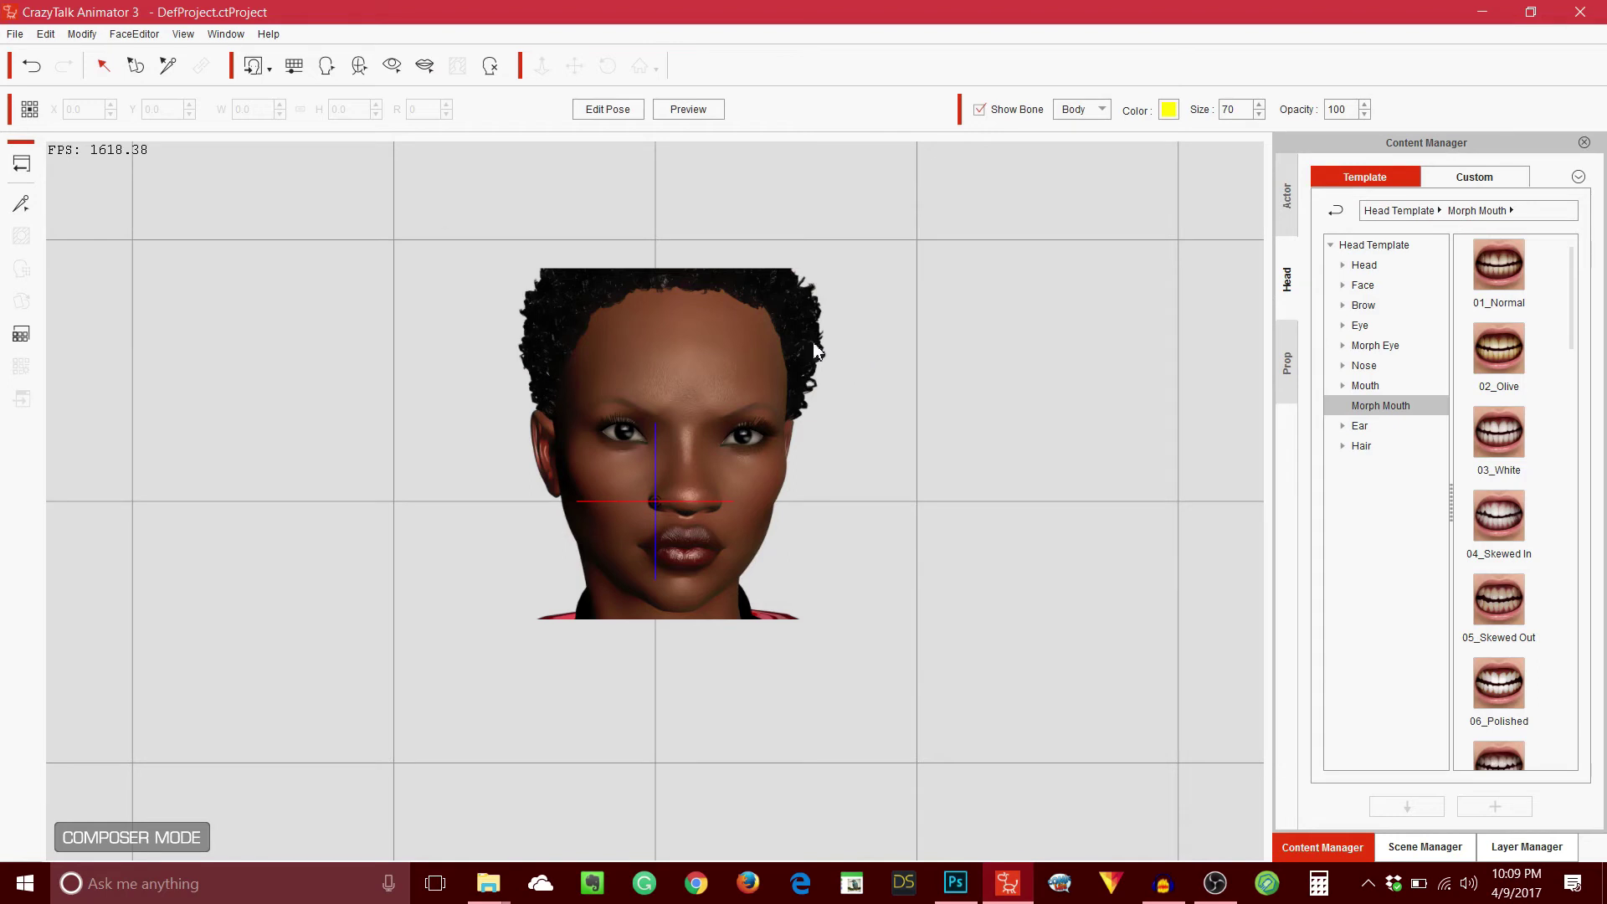
# - Back on the stage with the timeline shown, enlarge the head to about 273.1 and place it at about X 55.3, Y 35.5
pyautogui.click(22, 166)
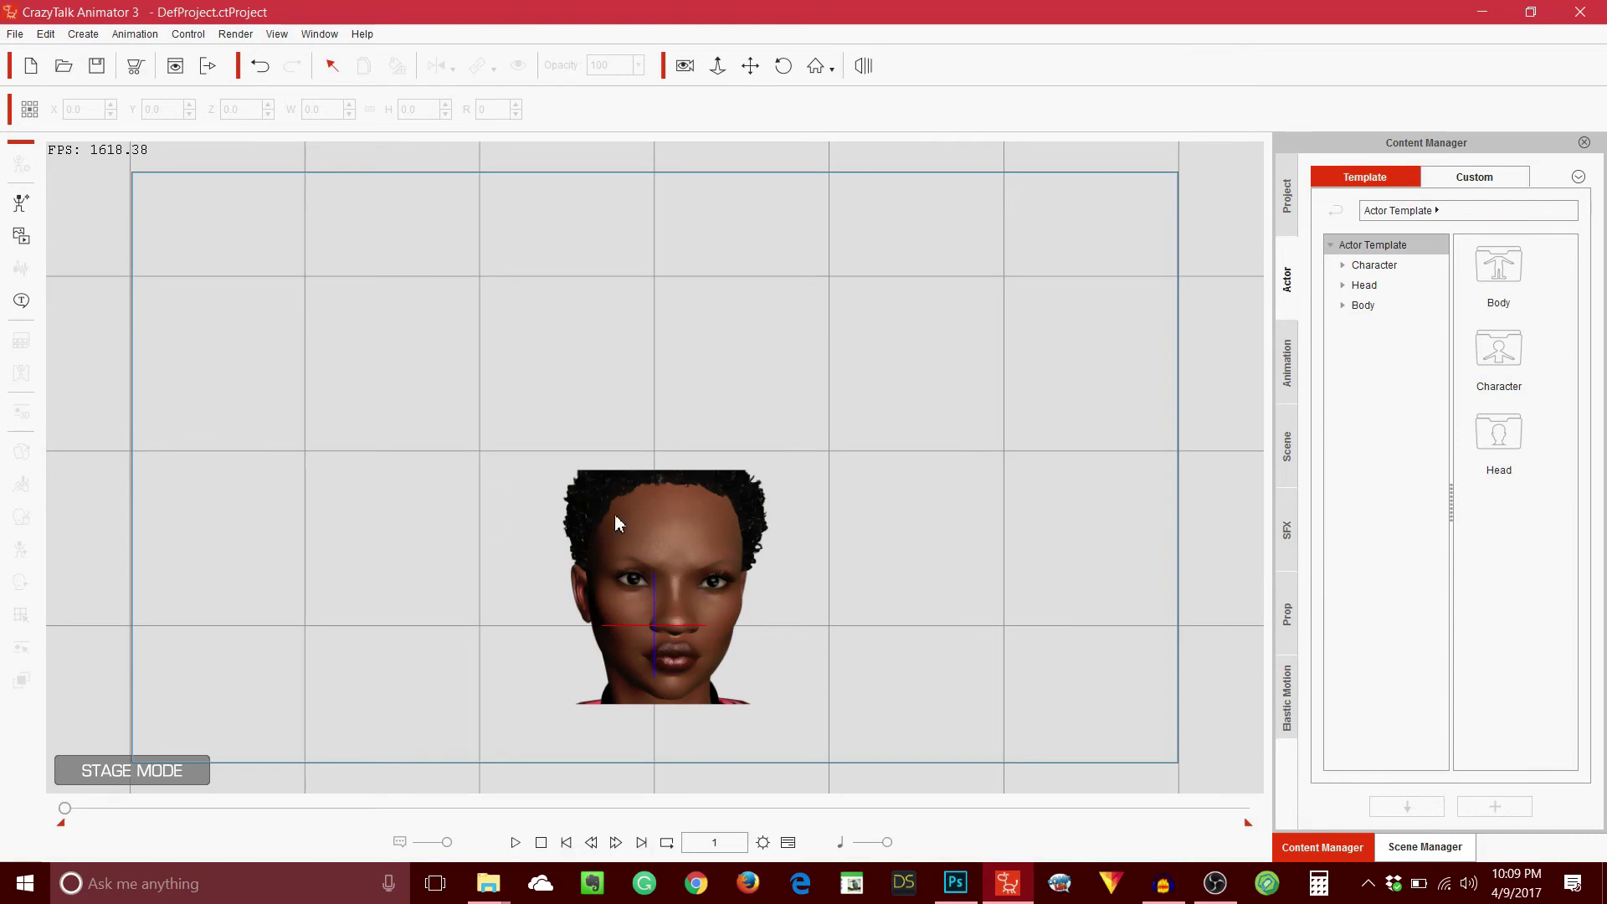
pyautogui.click(788, 843)
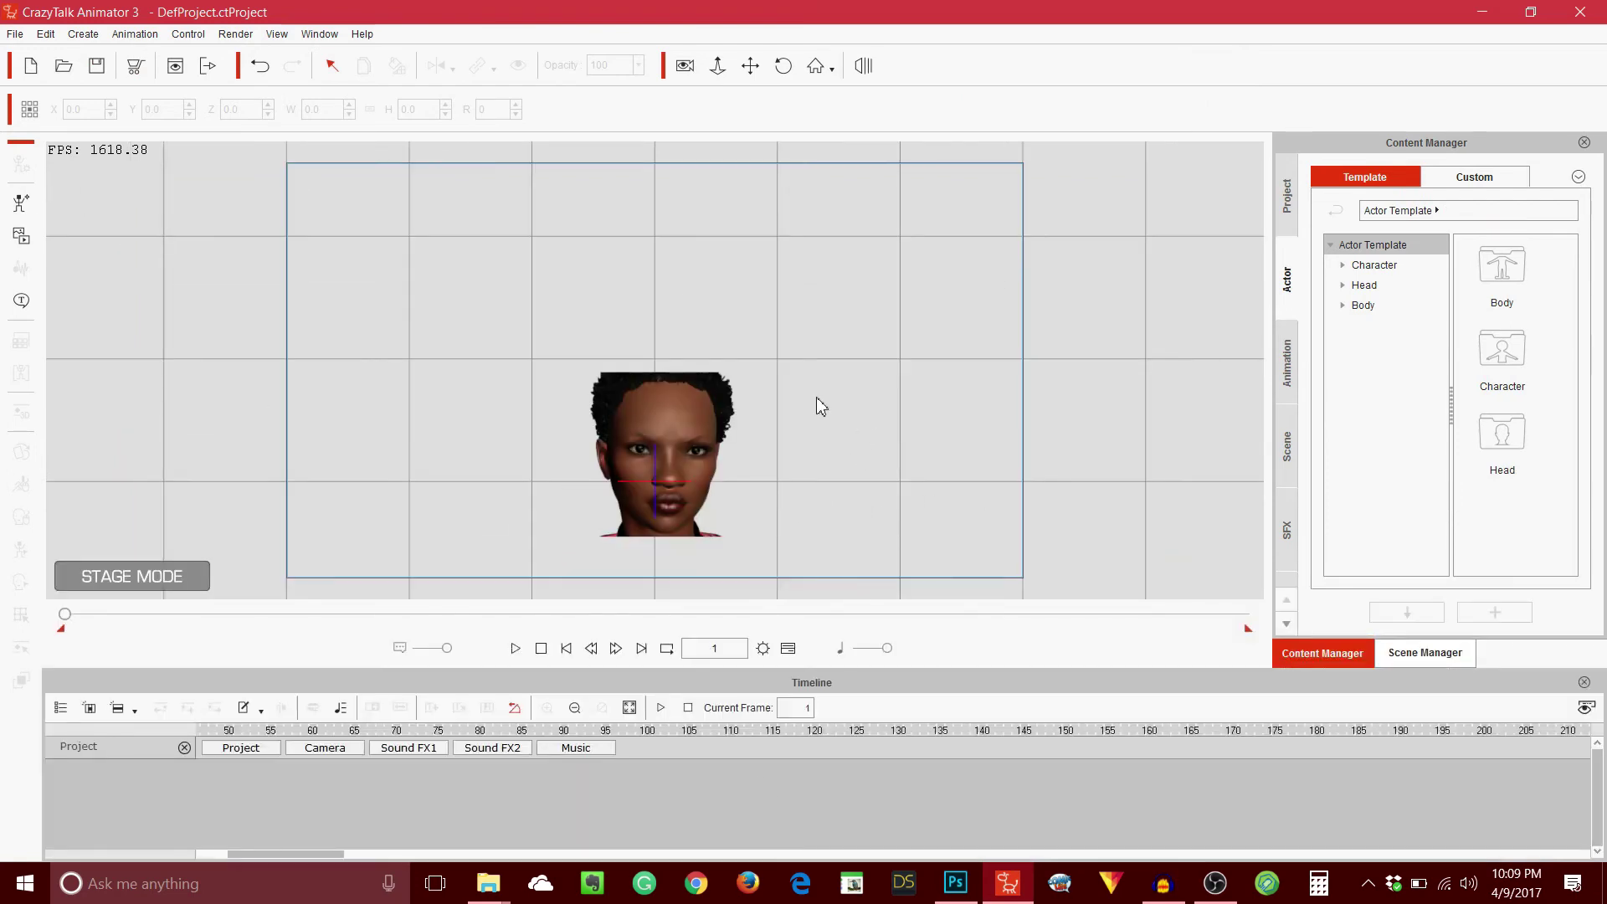
pyautogui.click(685, 429)
pyautogui.moveTo(745, 385); pyautogui.dragTo(895, 220)
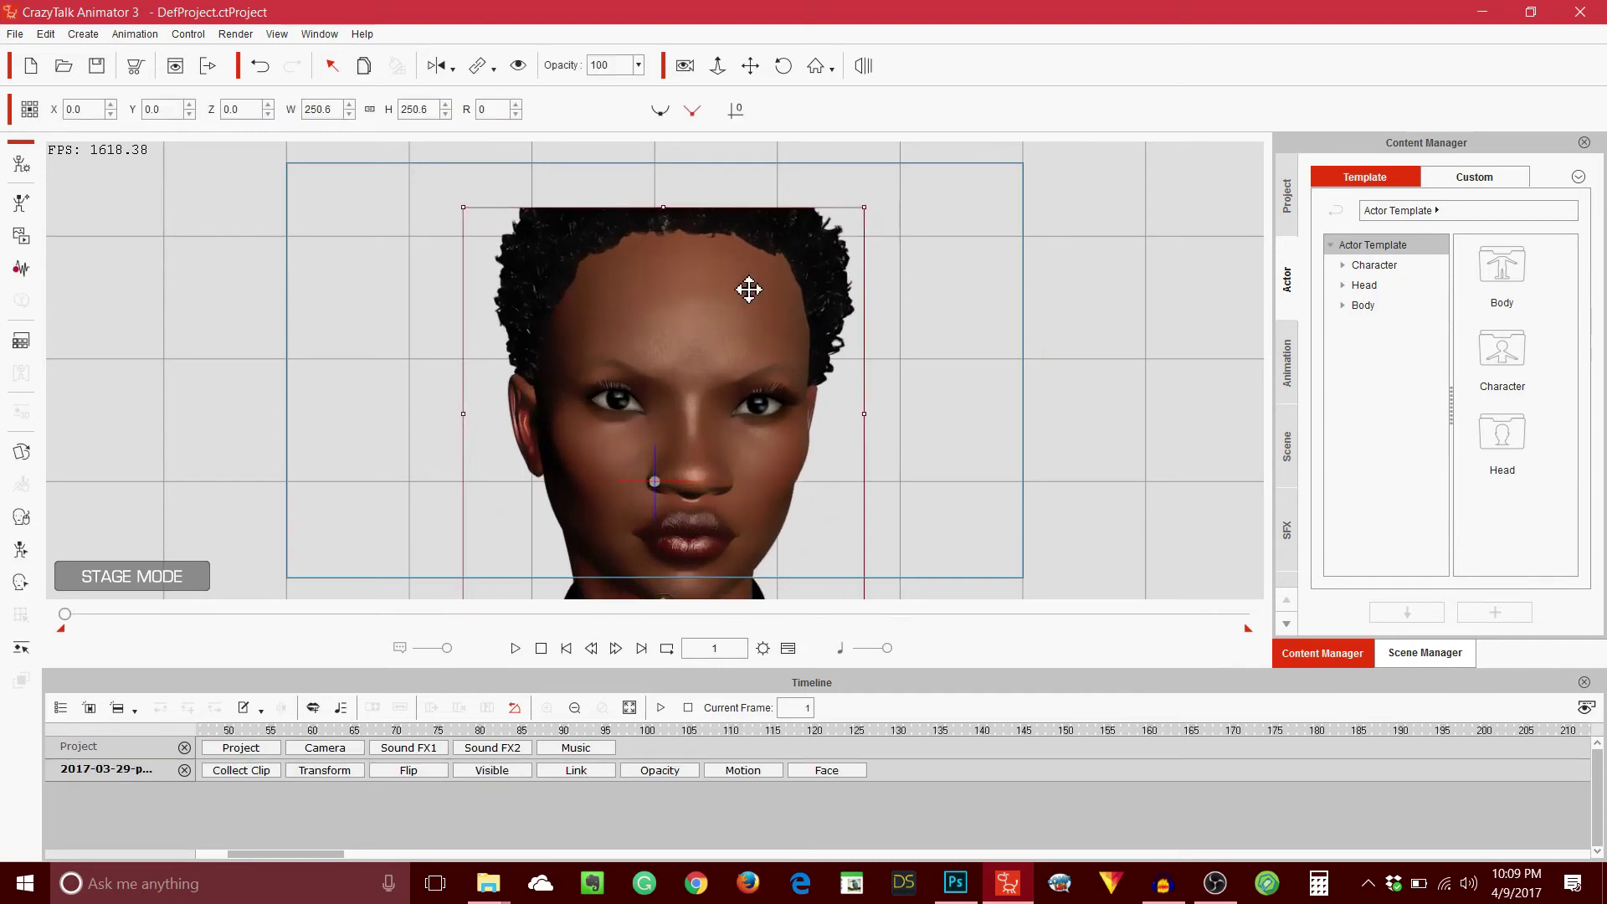
pyautogui.moveTo(745, 287); pyautogui.dragTo(782, 252)
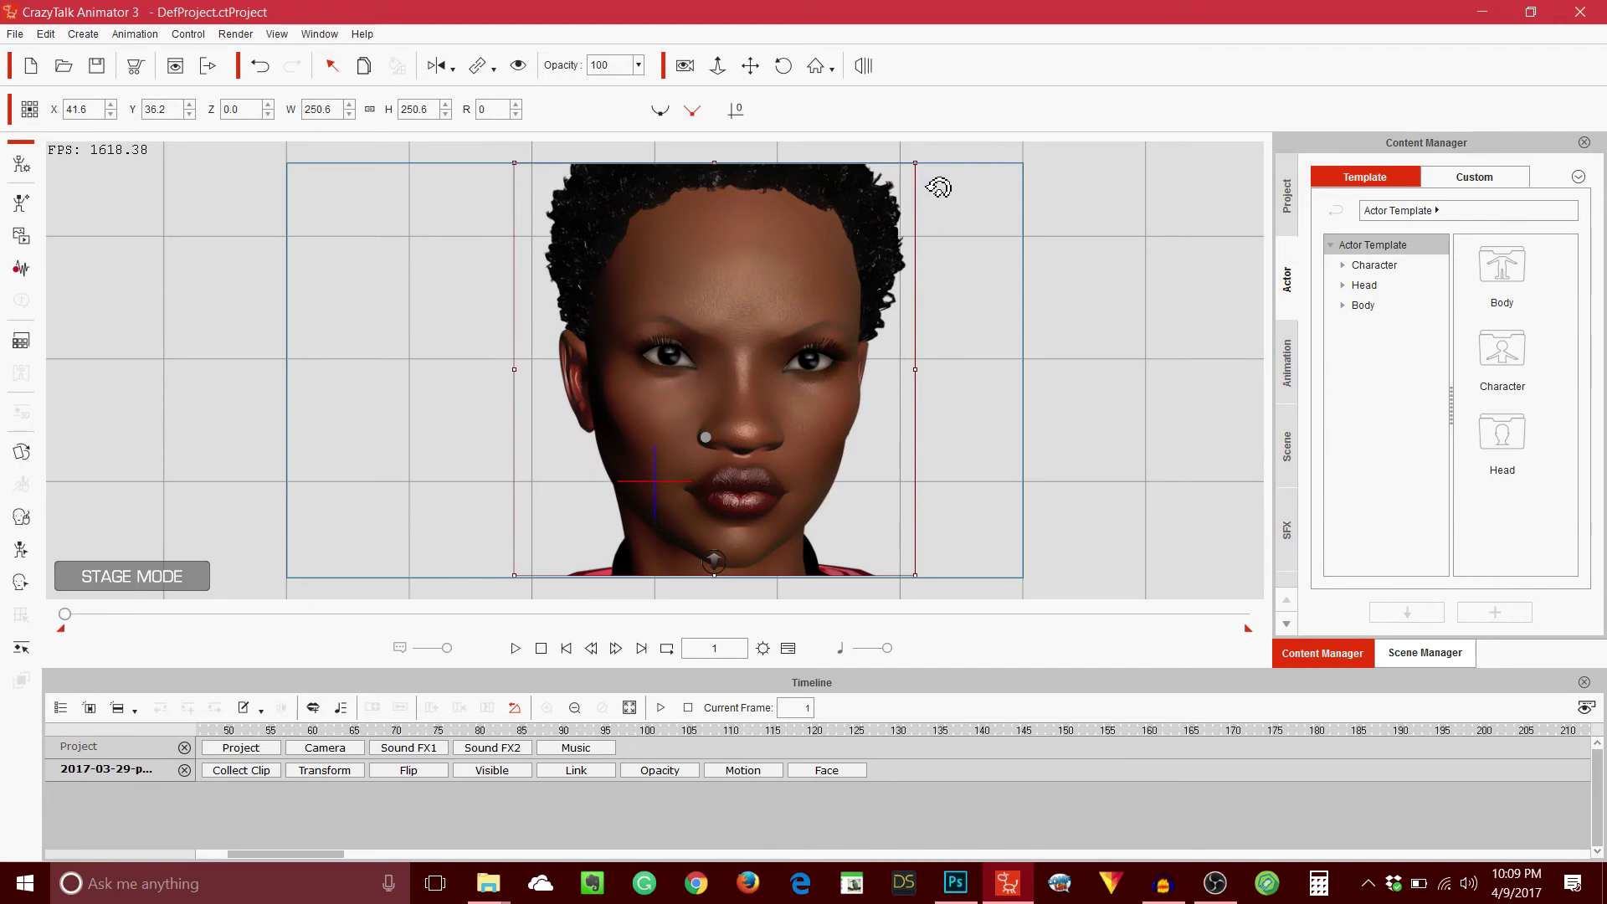
pyautogui.moveTo(917, 163); pyautogui.dragTo(954, 151)
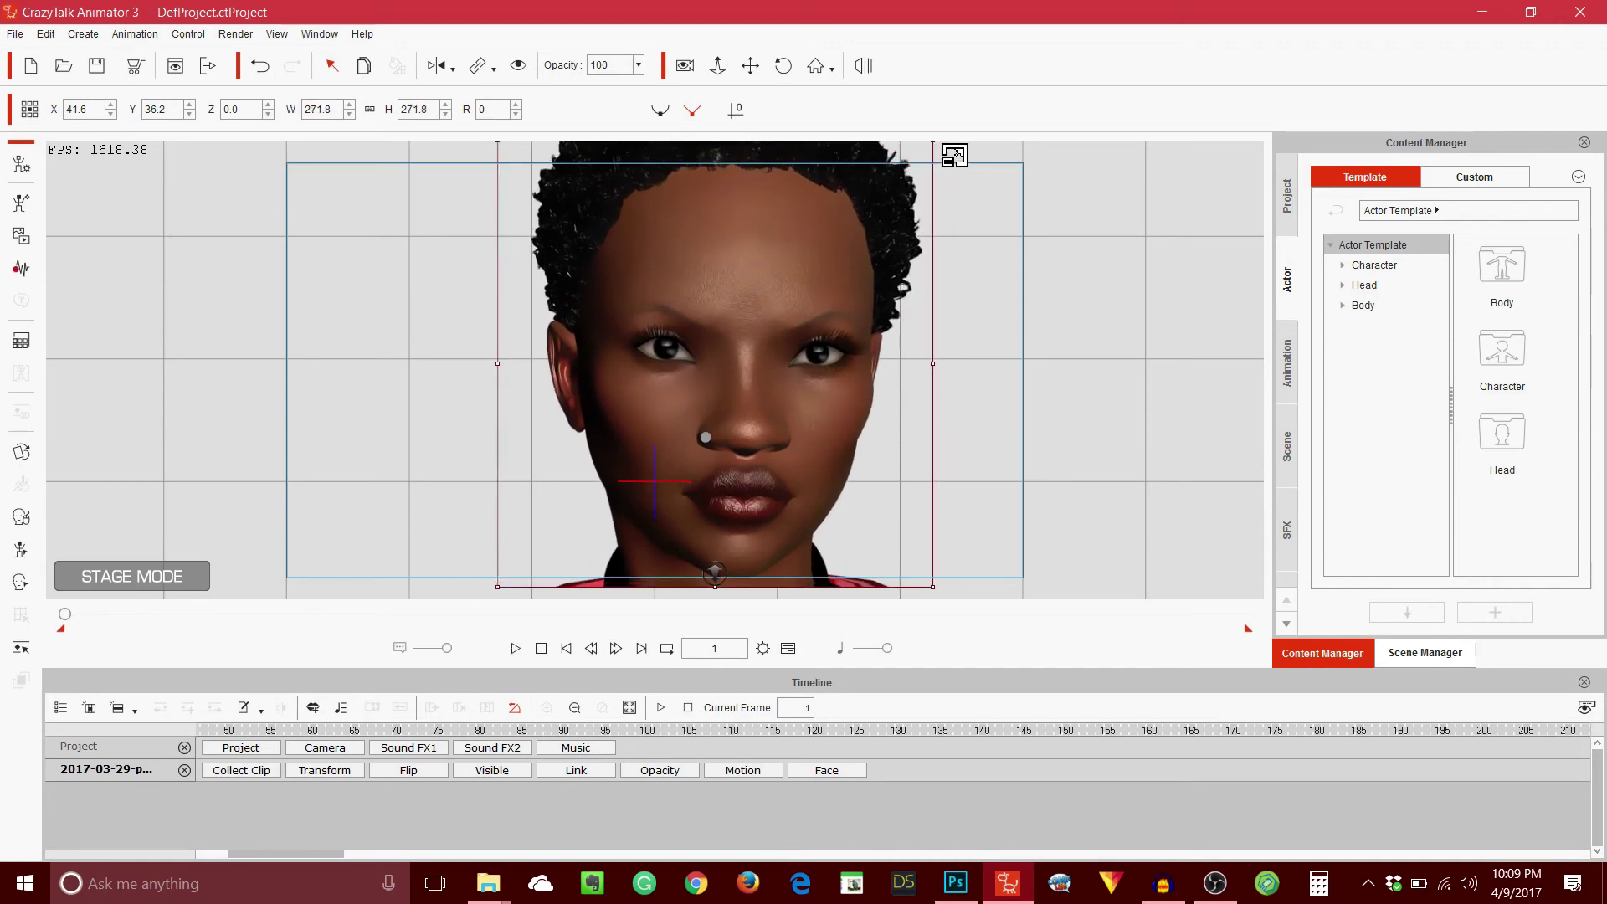
pyautogui.moveTo(793, 237); pyautogui.dragTo(811, 239)
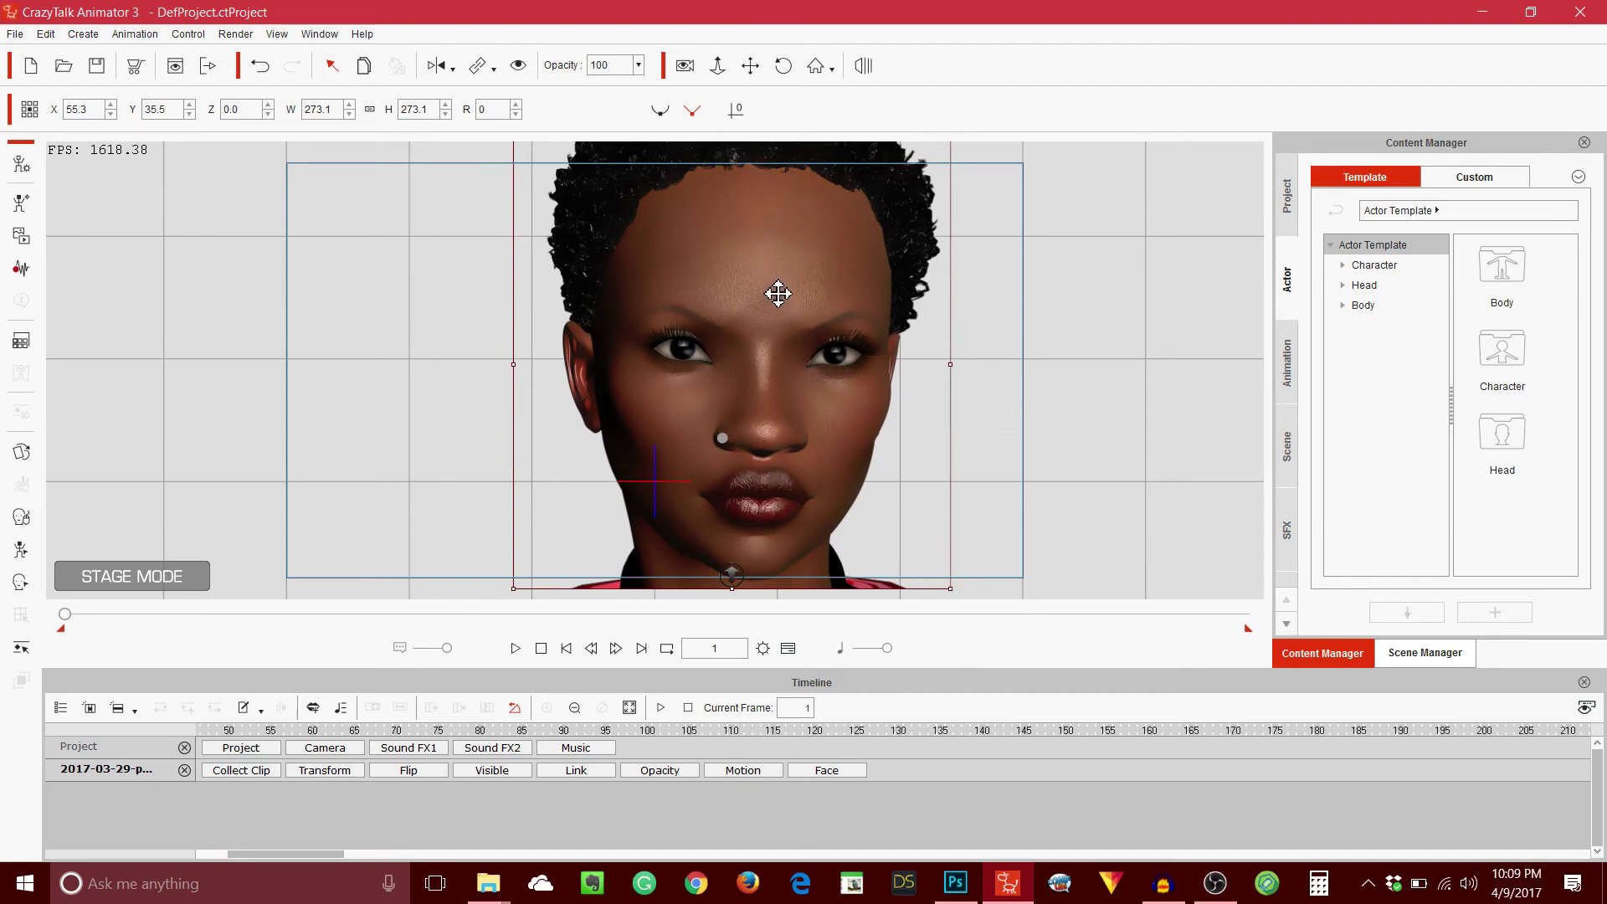
# - Open the face puppet for the head and choose the fourth face animation profile with the third full face control
pyautogui.click(21, 519)
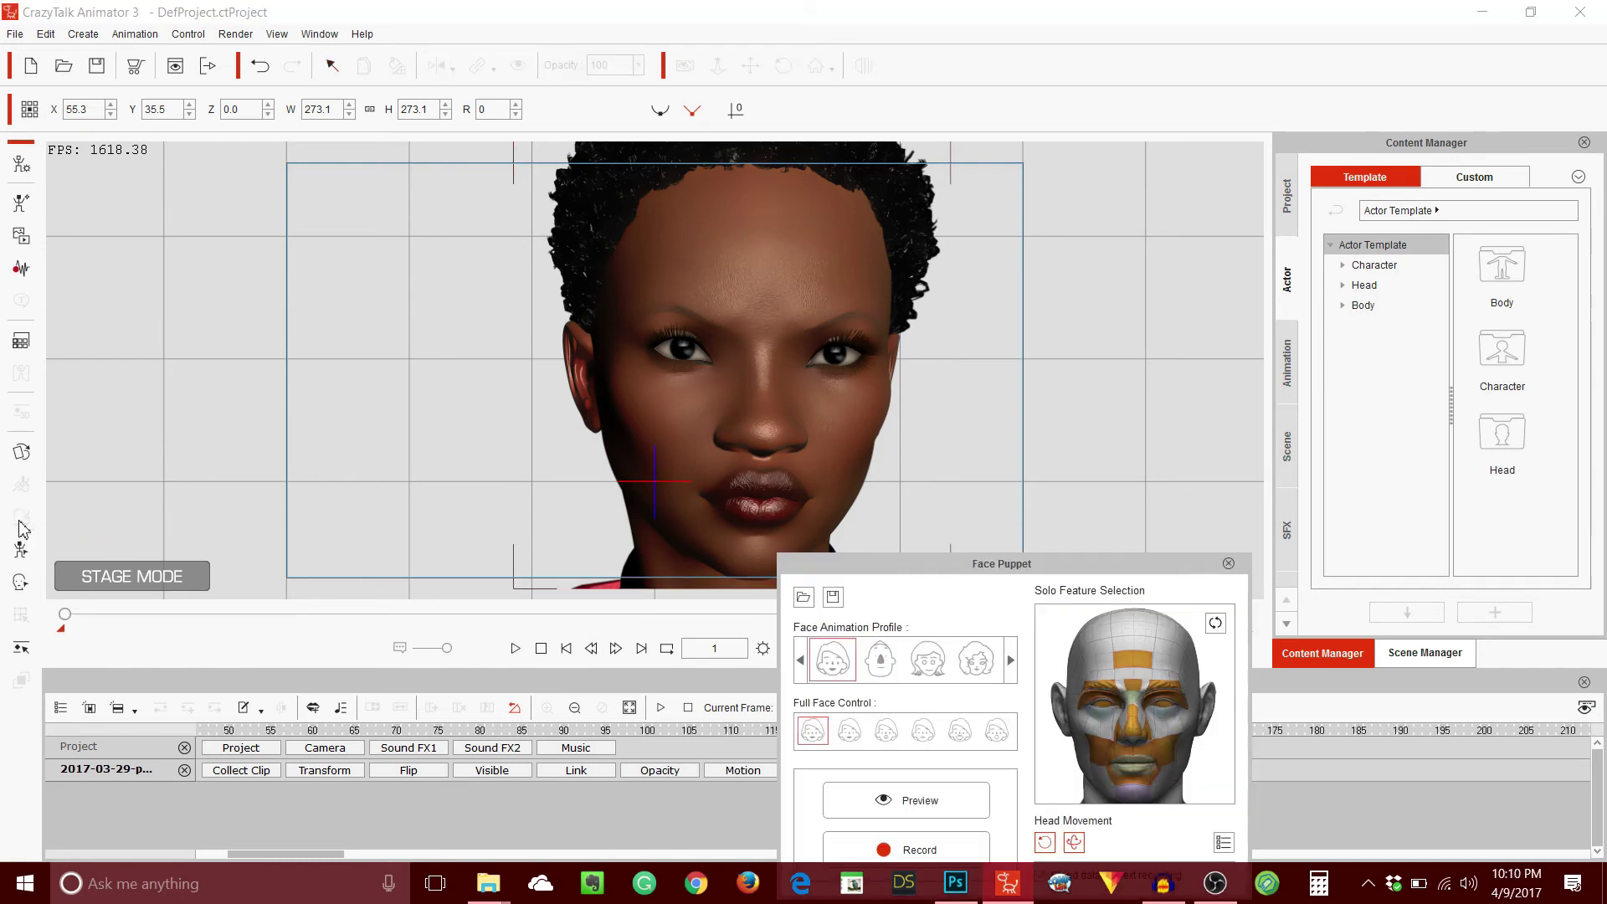
pyautogui.moveTo(939, 575); pyautogui.dragTo(1059, 408)
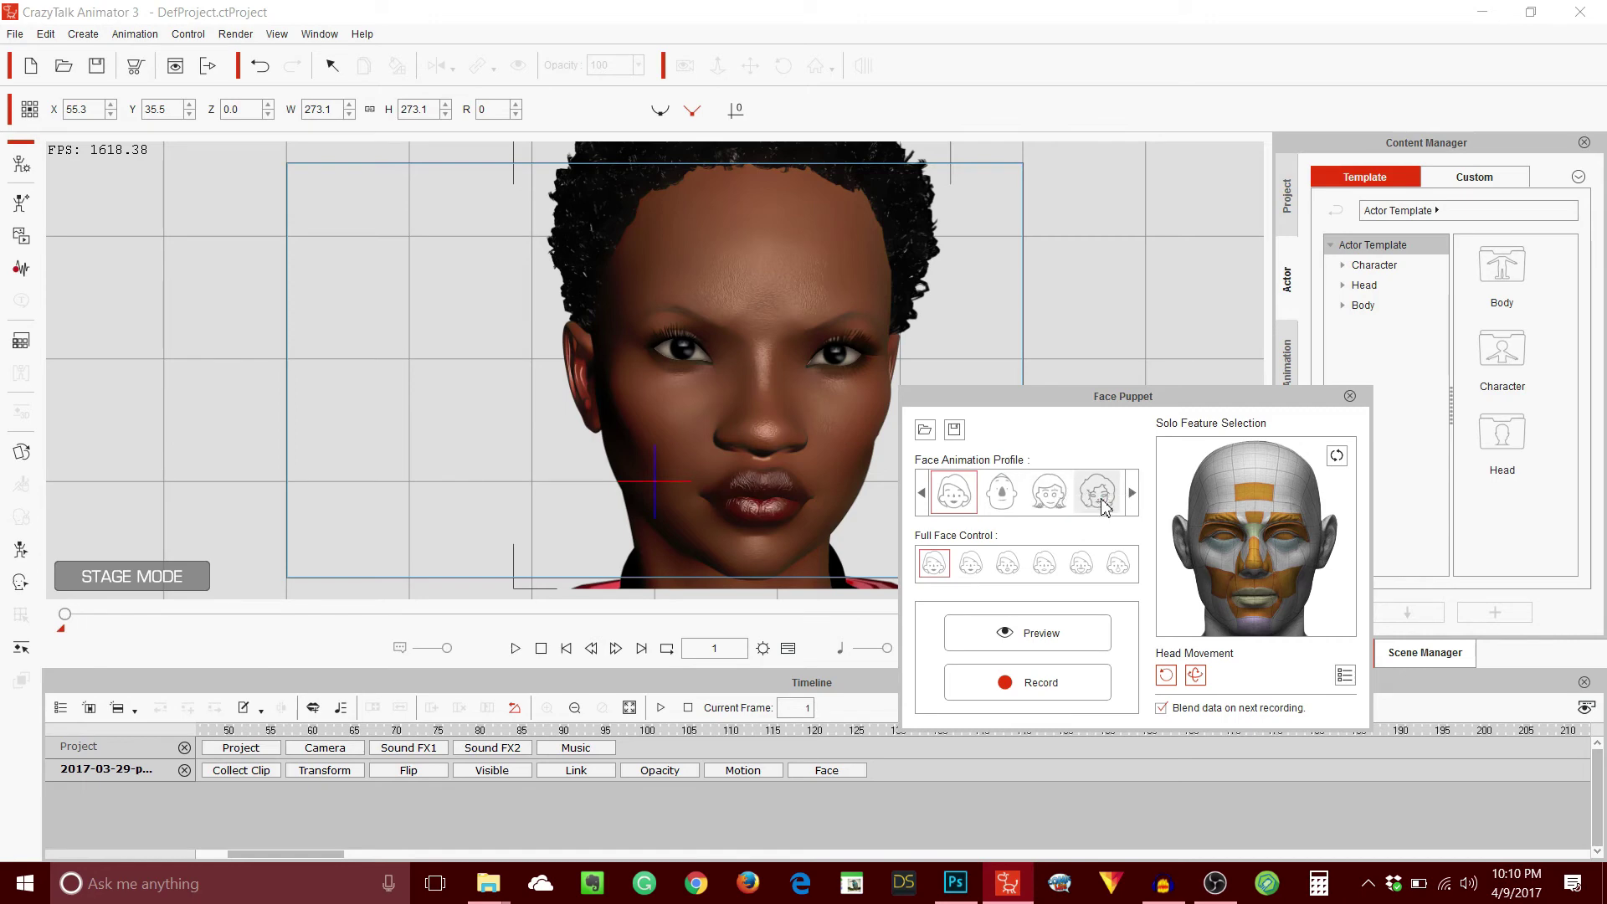
pyautogui.click(1102, 502)
pyautogui.click(971, 569)
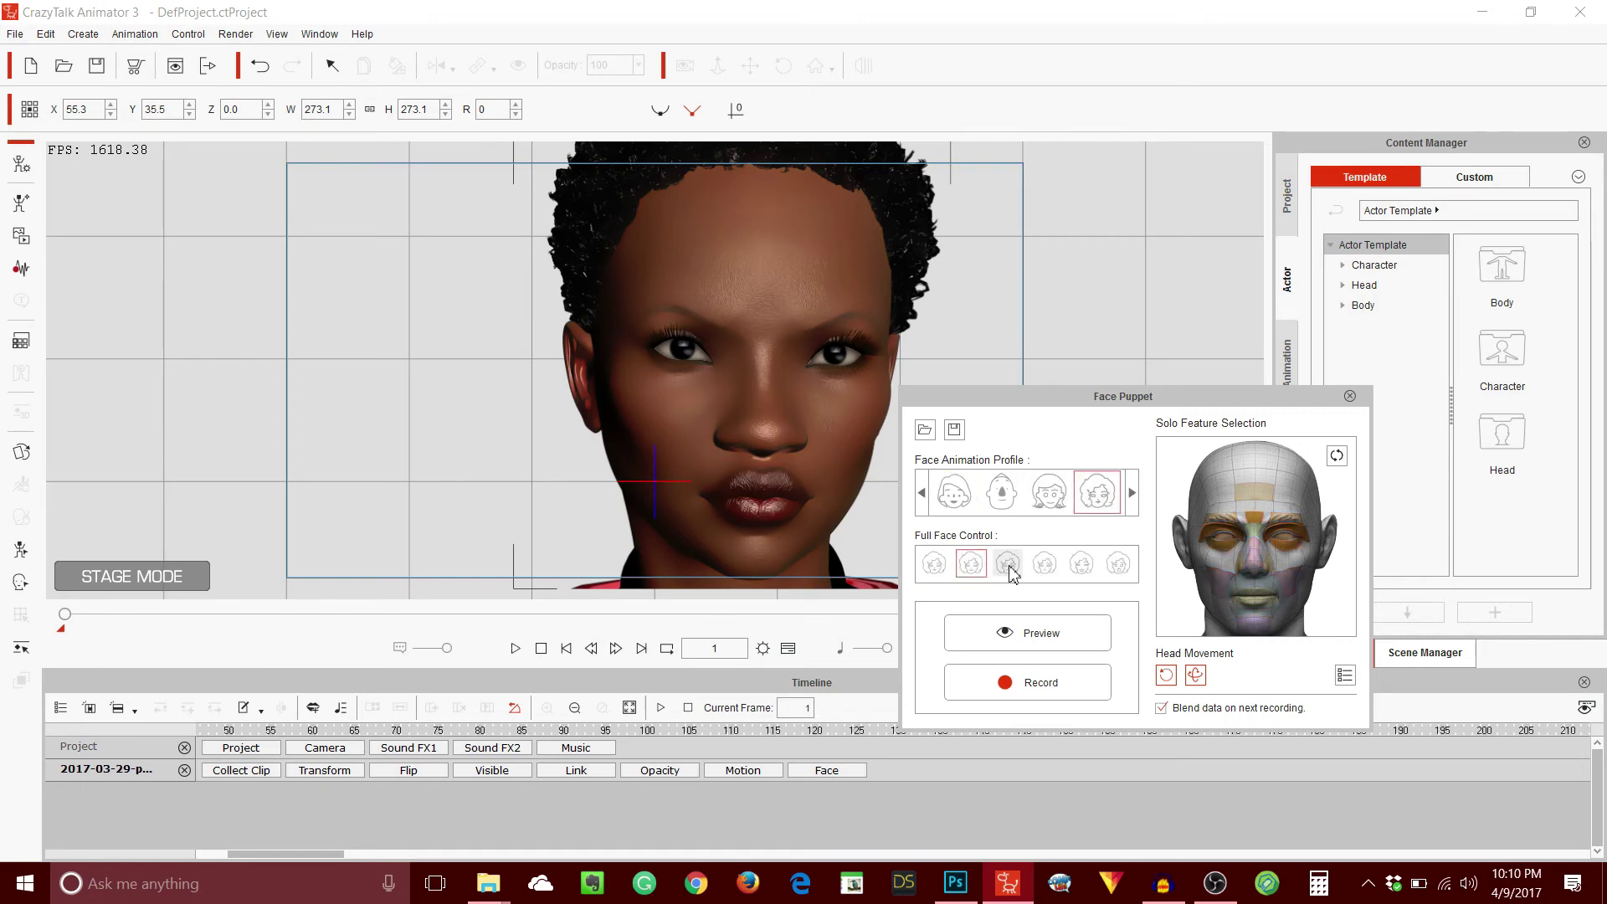
pyautogui.click(1008, 565)
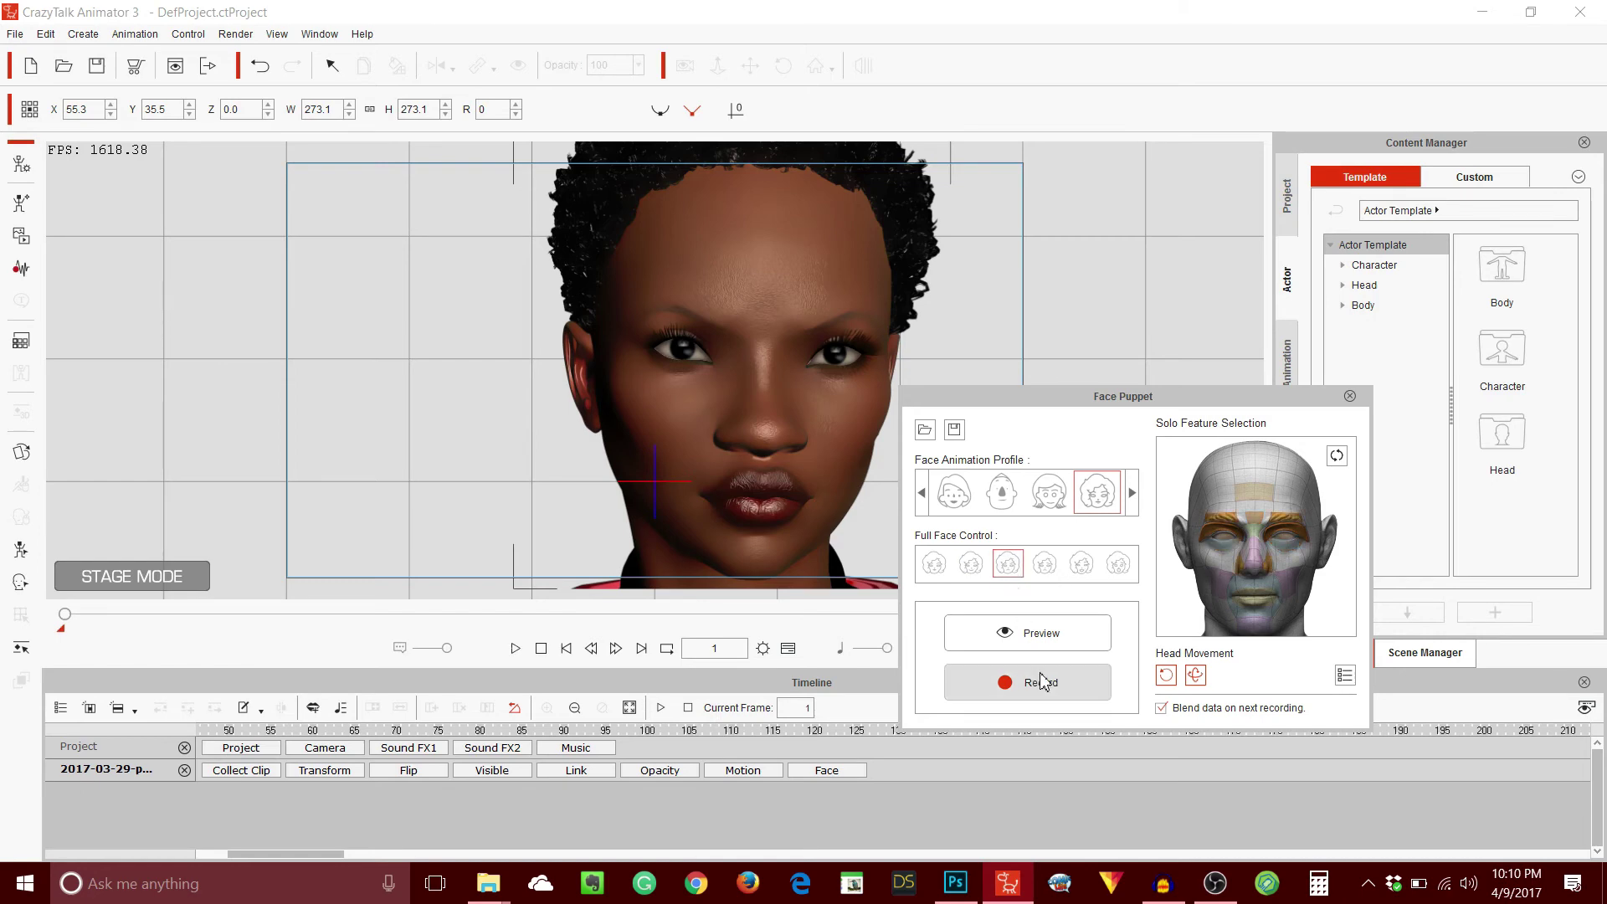
# - Preview the face puppet motion with the chosen profile and stop the preview
pyautogui.click(1052, 647)
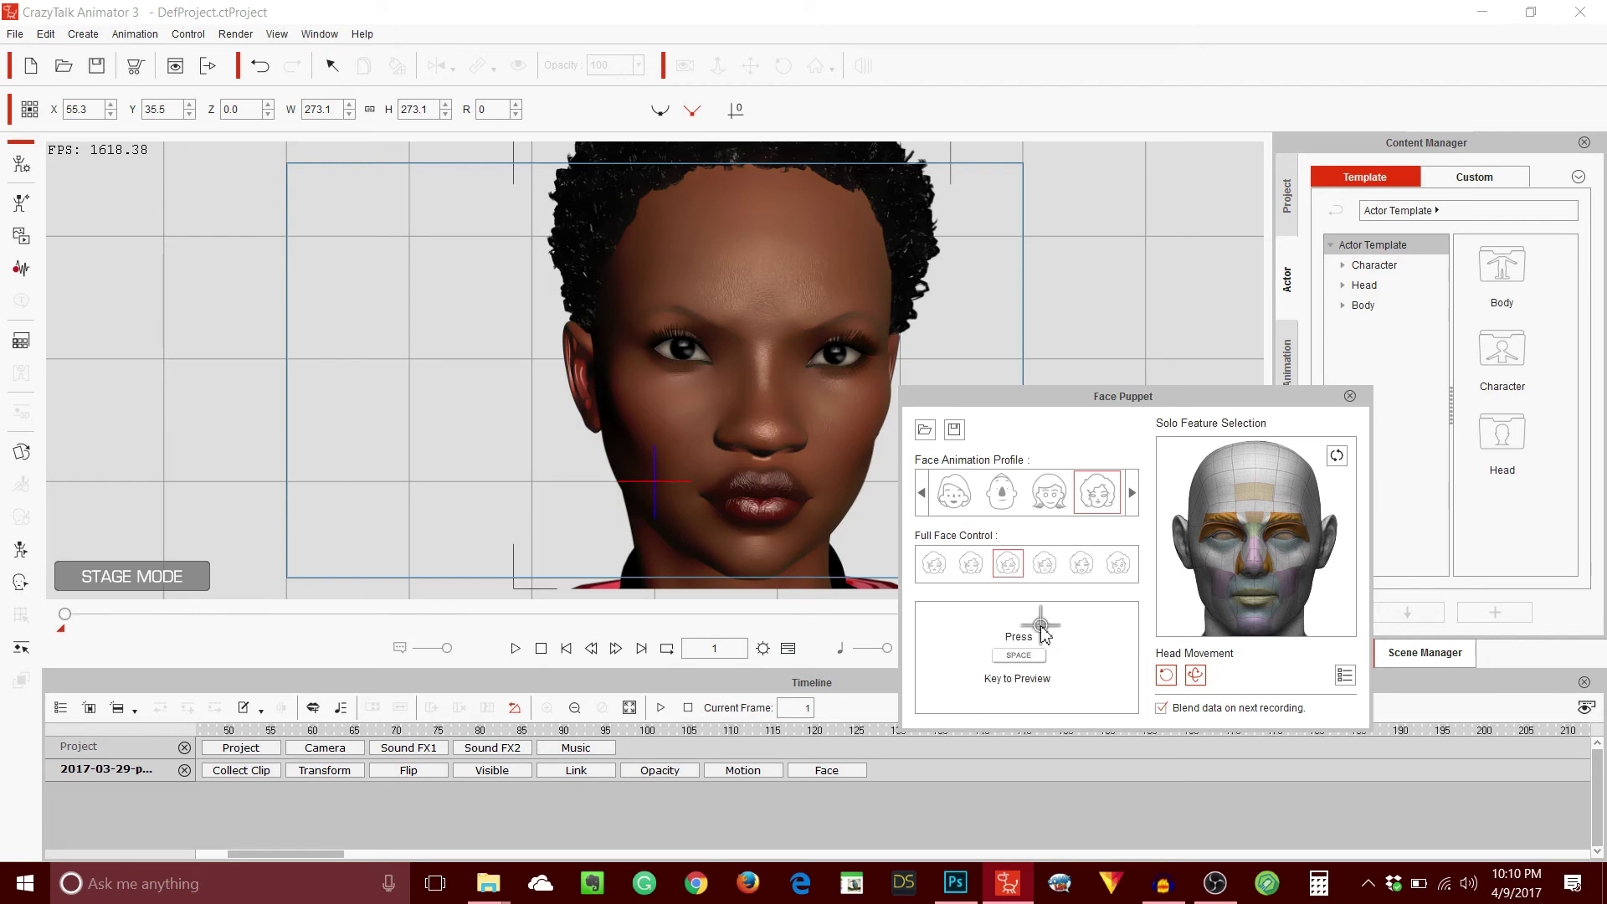
pyautogui.press('space')
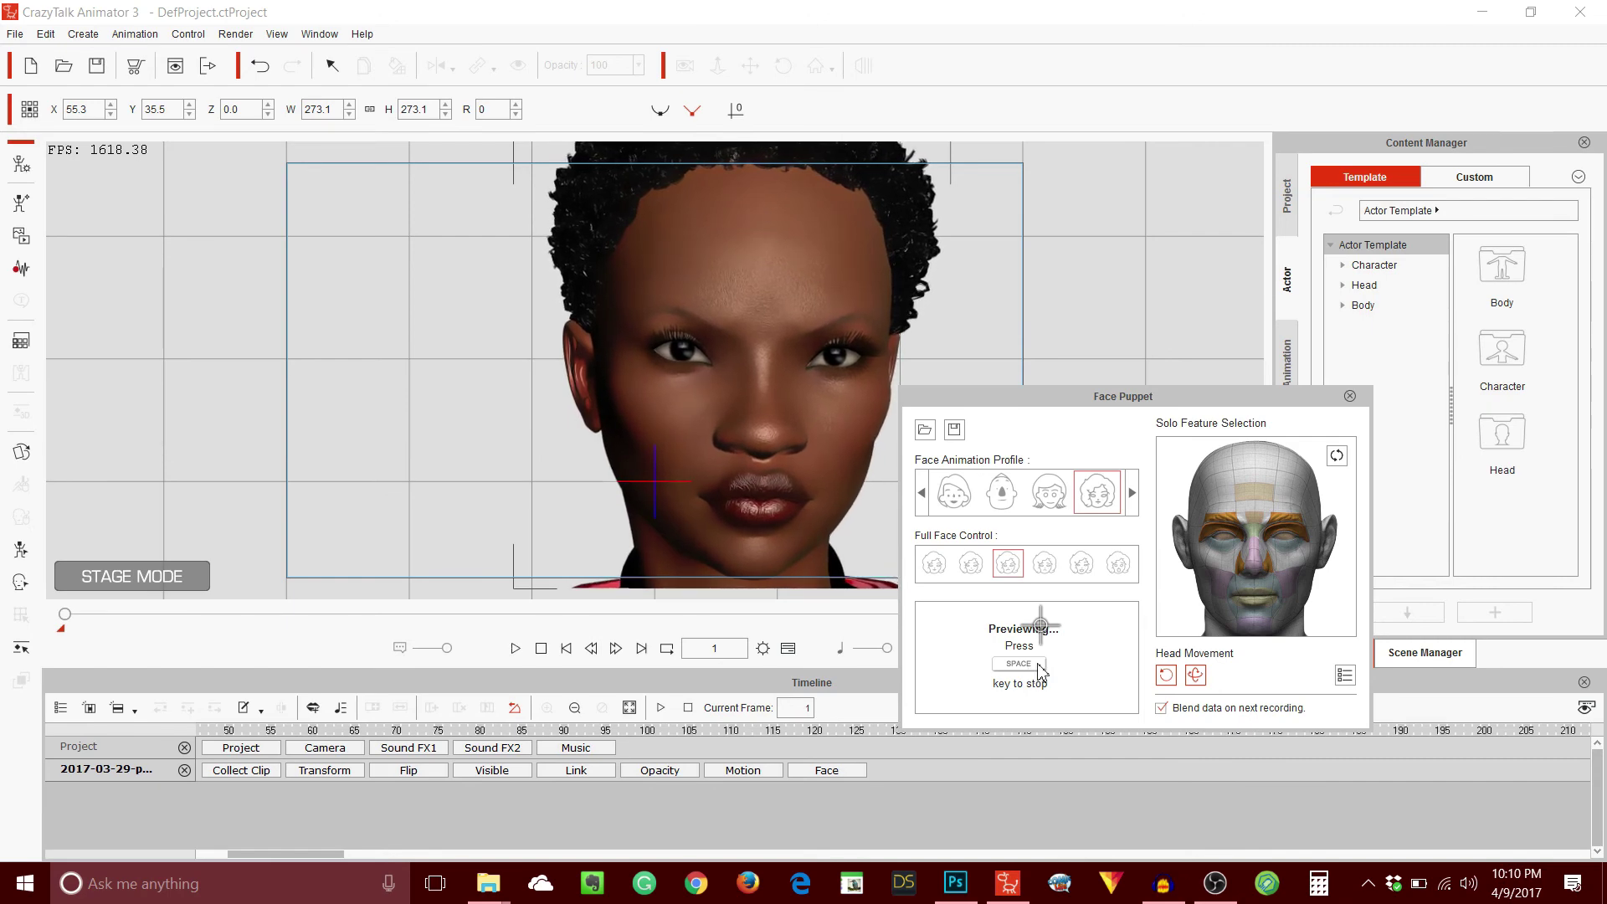
pyautogui.press('space')
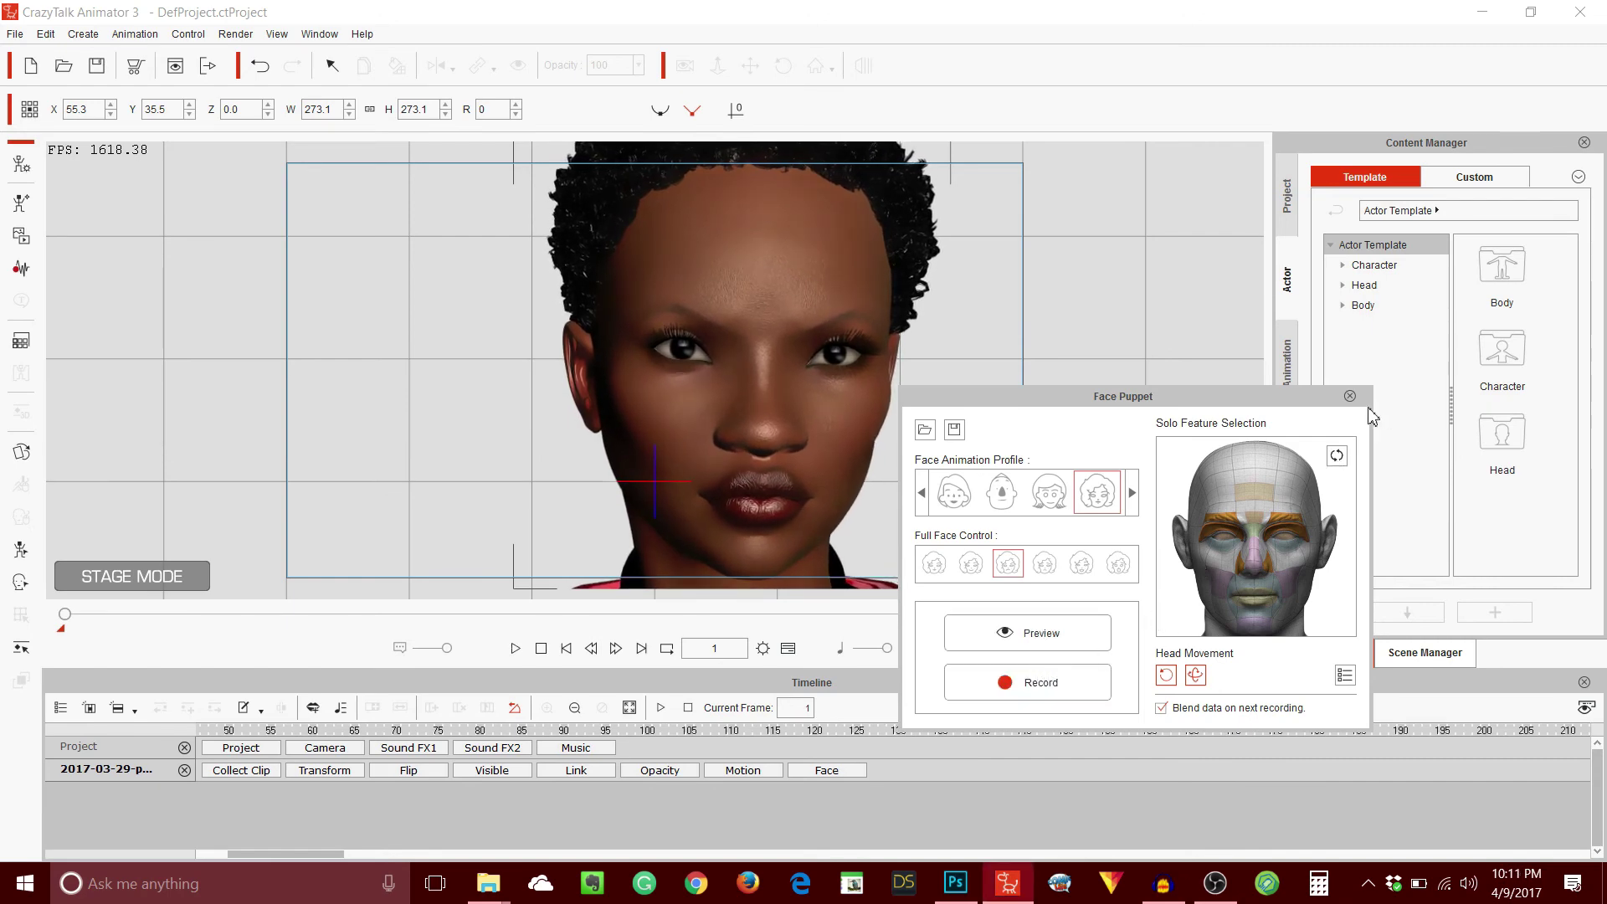
# - Record a face puppet performance from frame 1 to about frame 625
pyautogui.click(1035, 691)
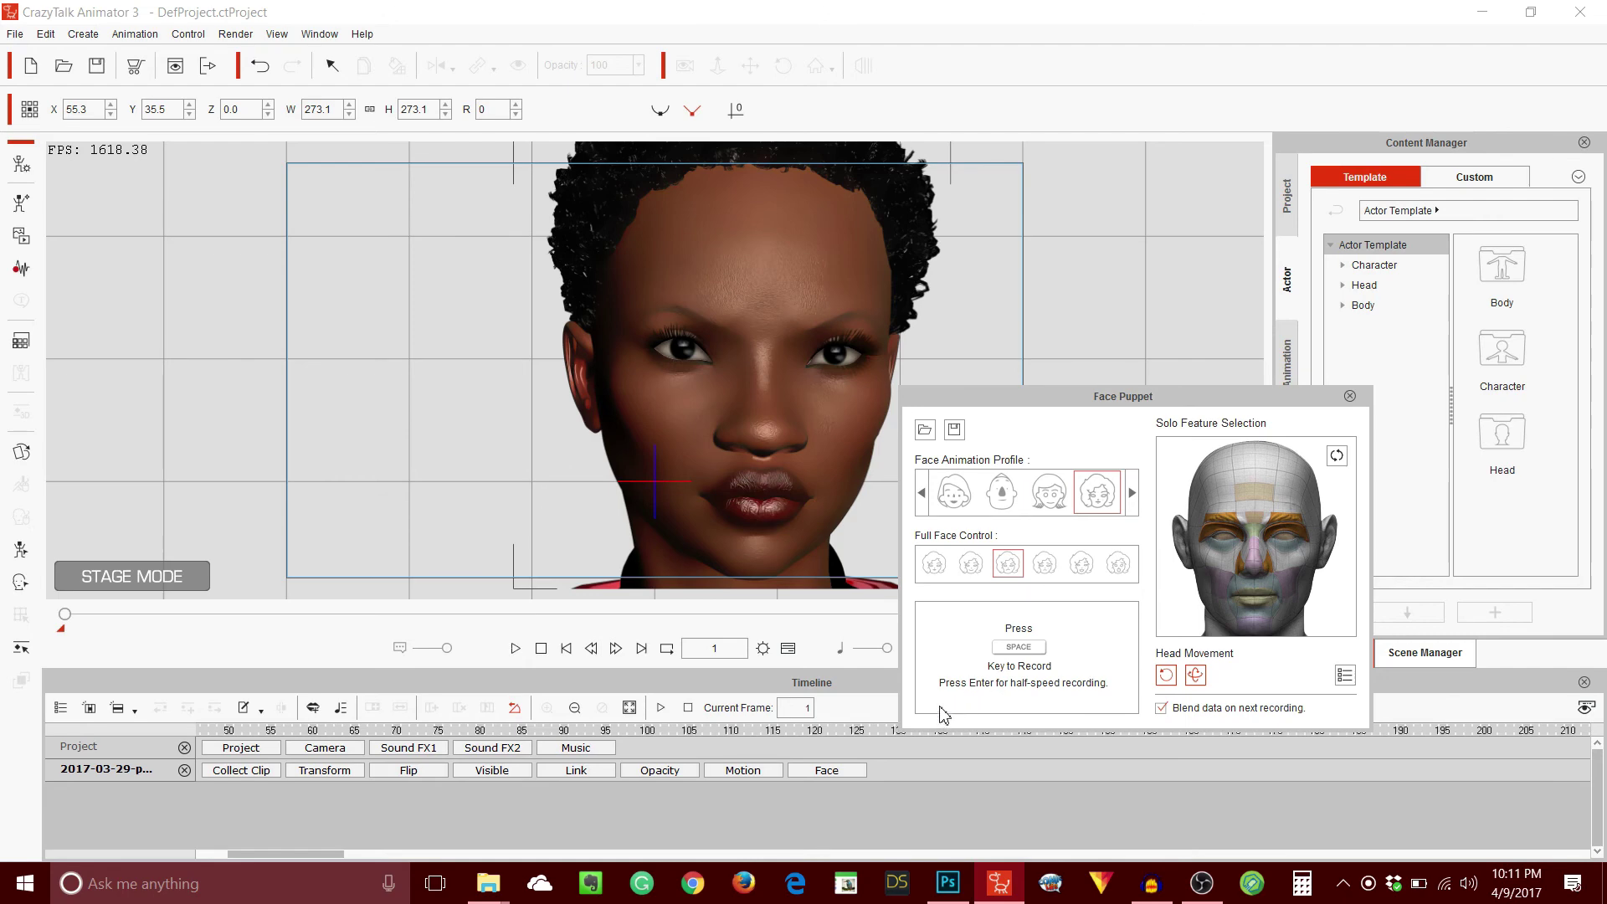
pyautogui.press('space')
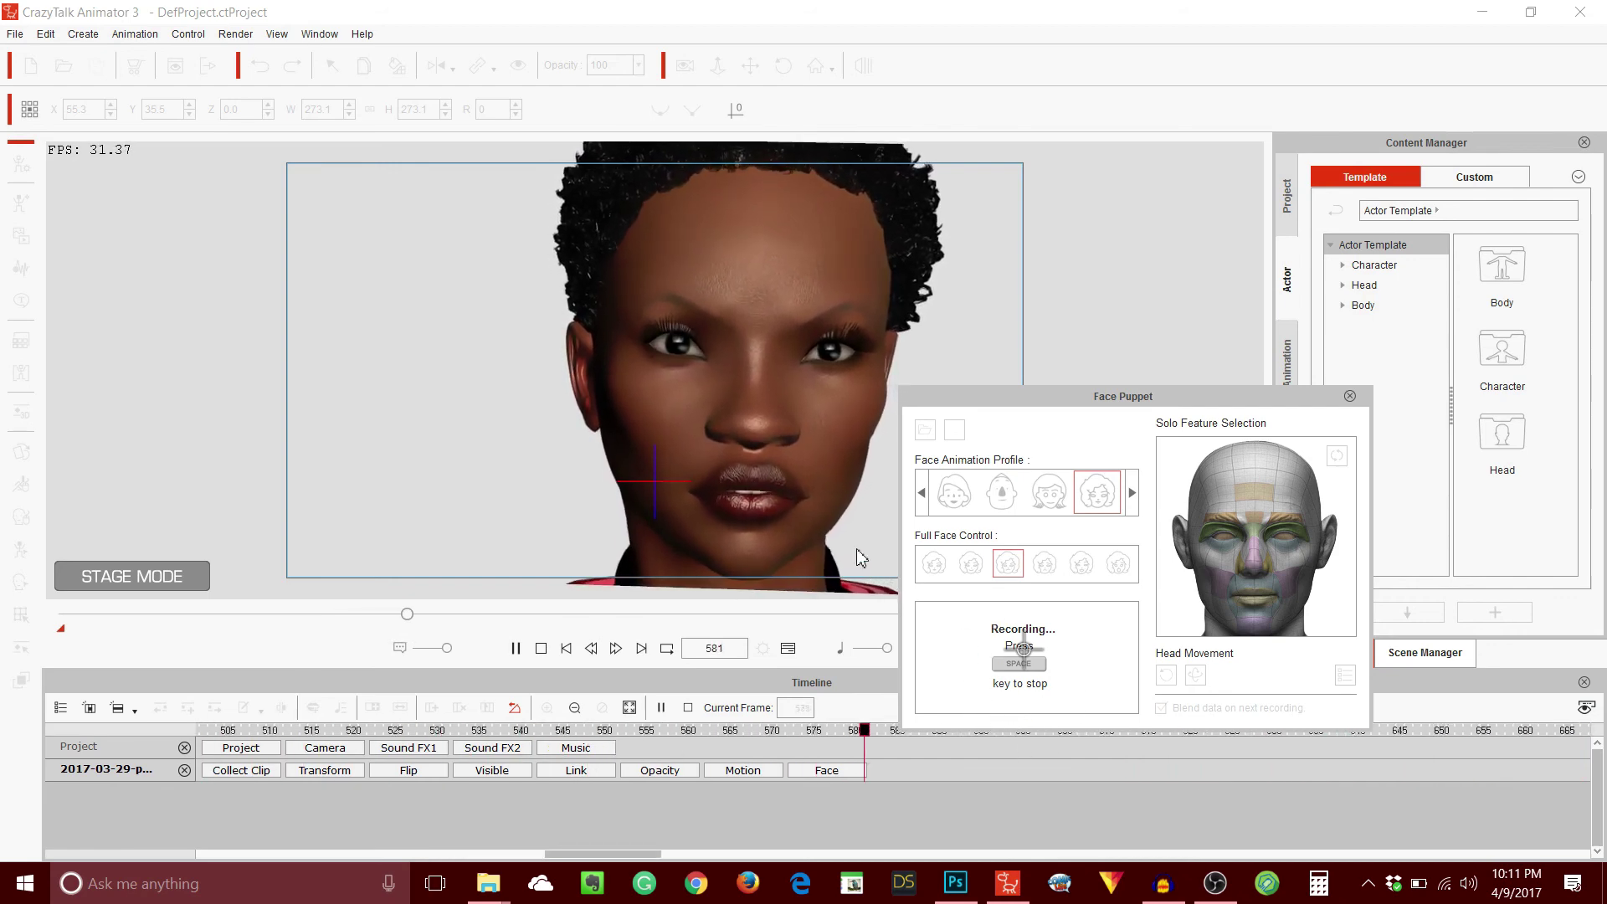
pyautogui.press('space')
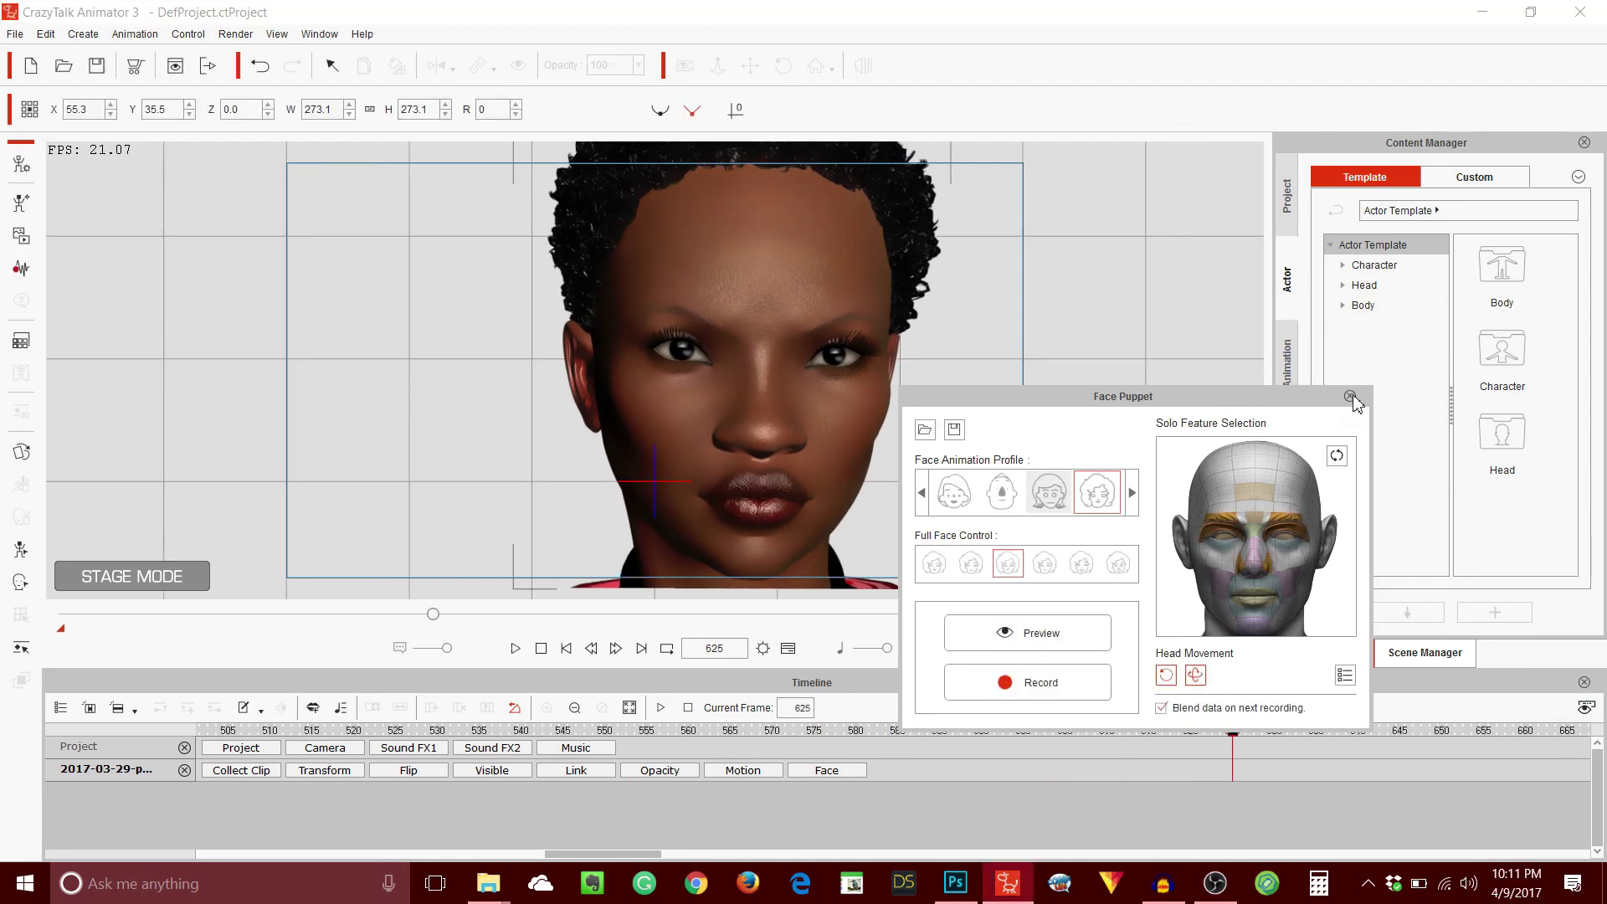
# - Close the face puppet and play the recorded facial performance back from frame 1, pausing at about frame 578
pyautogui.click(1350, 397)
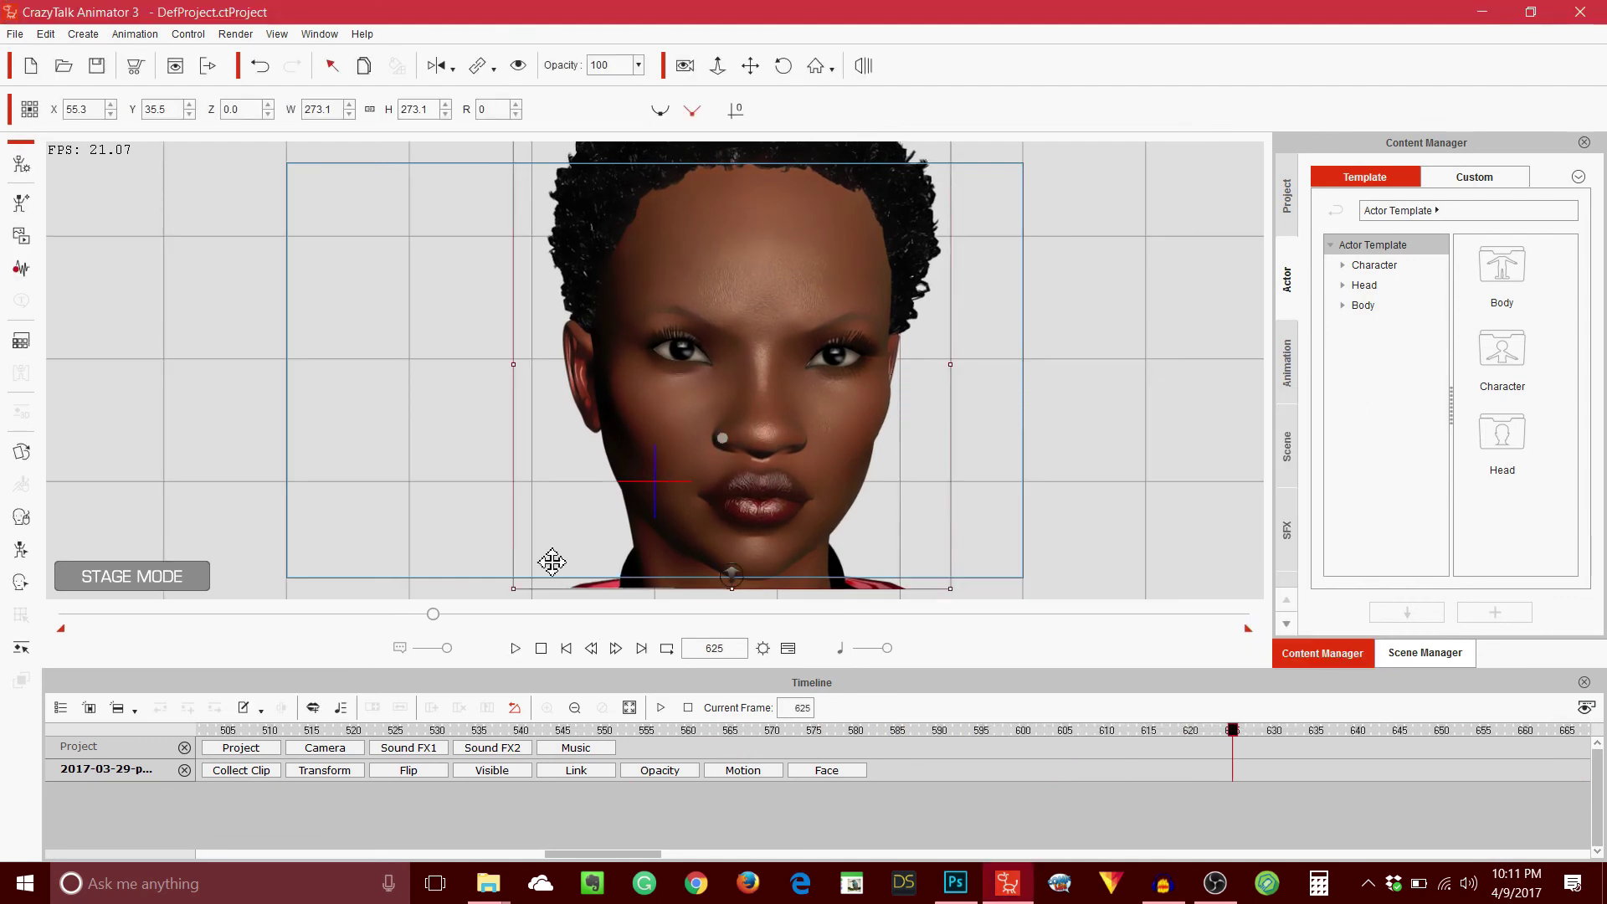
pyautogui.click(564, 649)
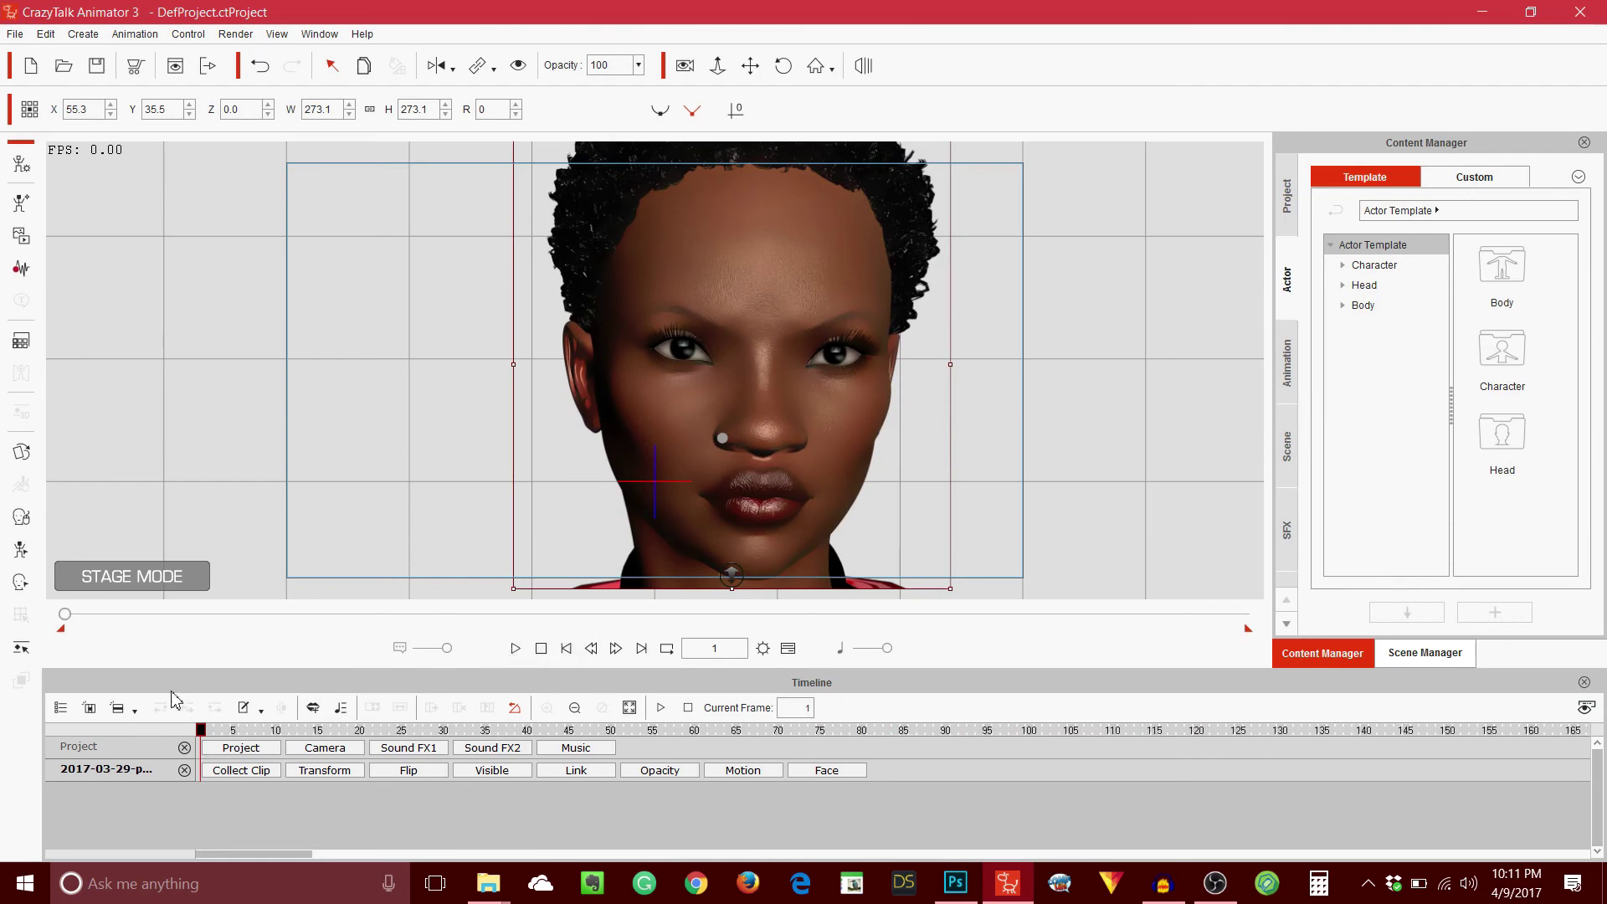
pyautogui.click(515, 648)
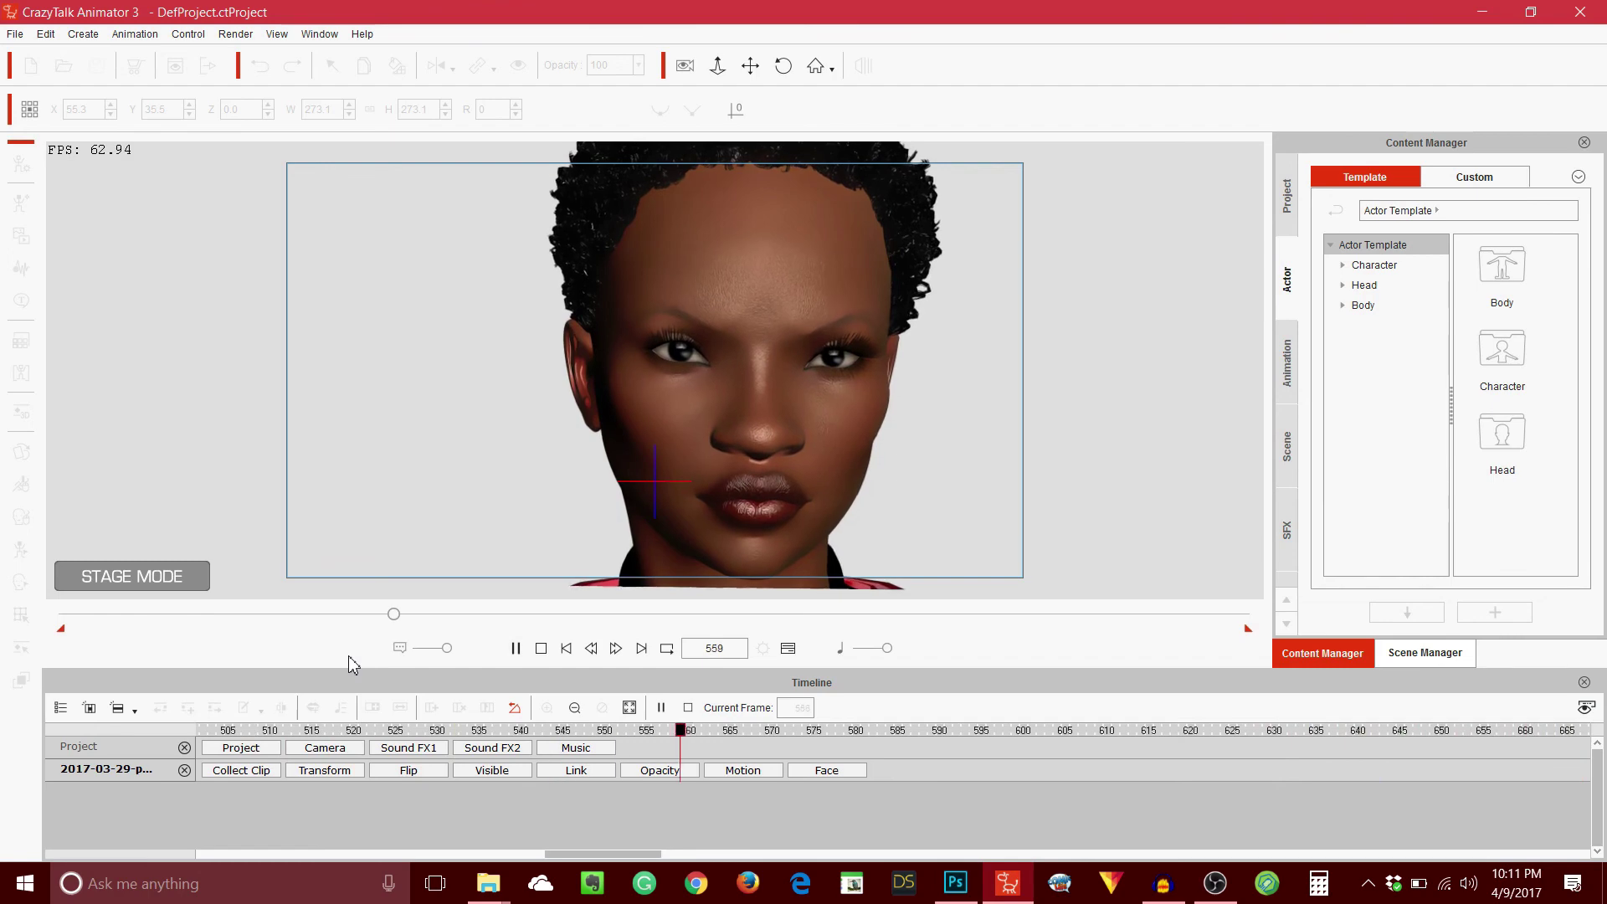
pyautogui.press('space')
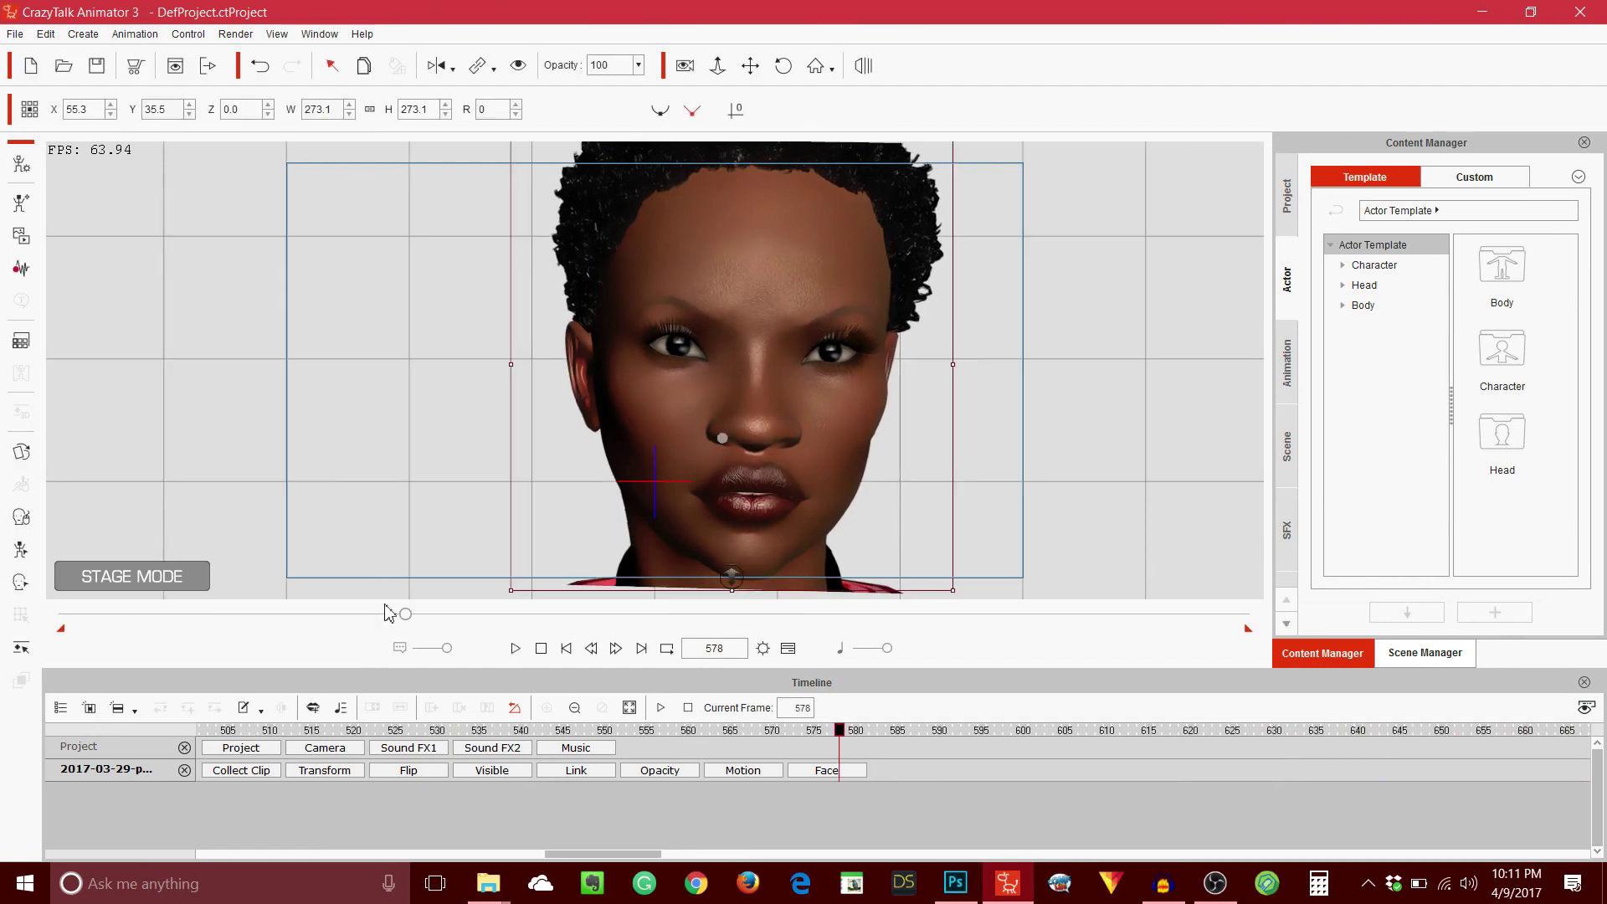
# - Import the green-screen image from the pngs folder onto the stage as a background behind the head
pyautogui.hotkey('alt', 'Tab')
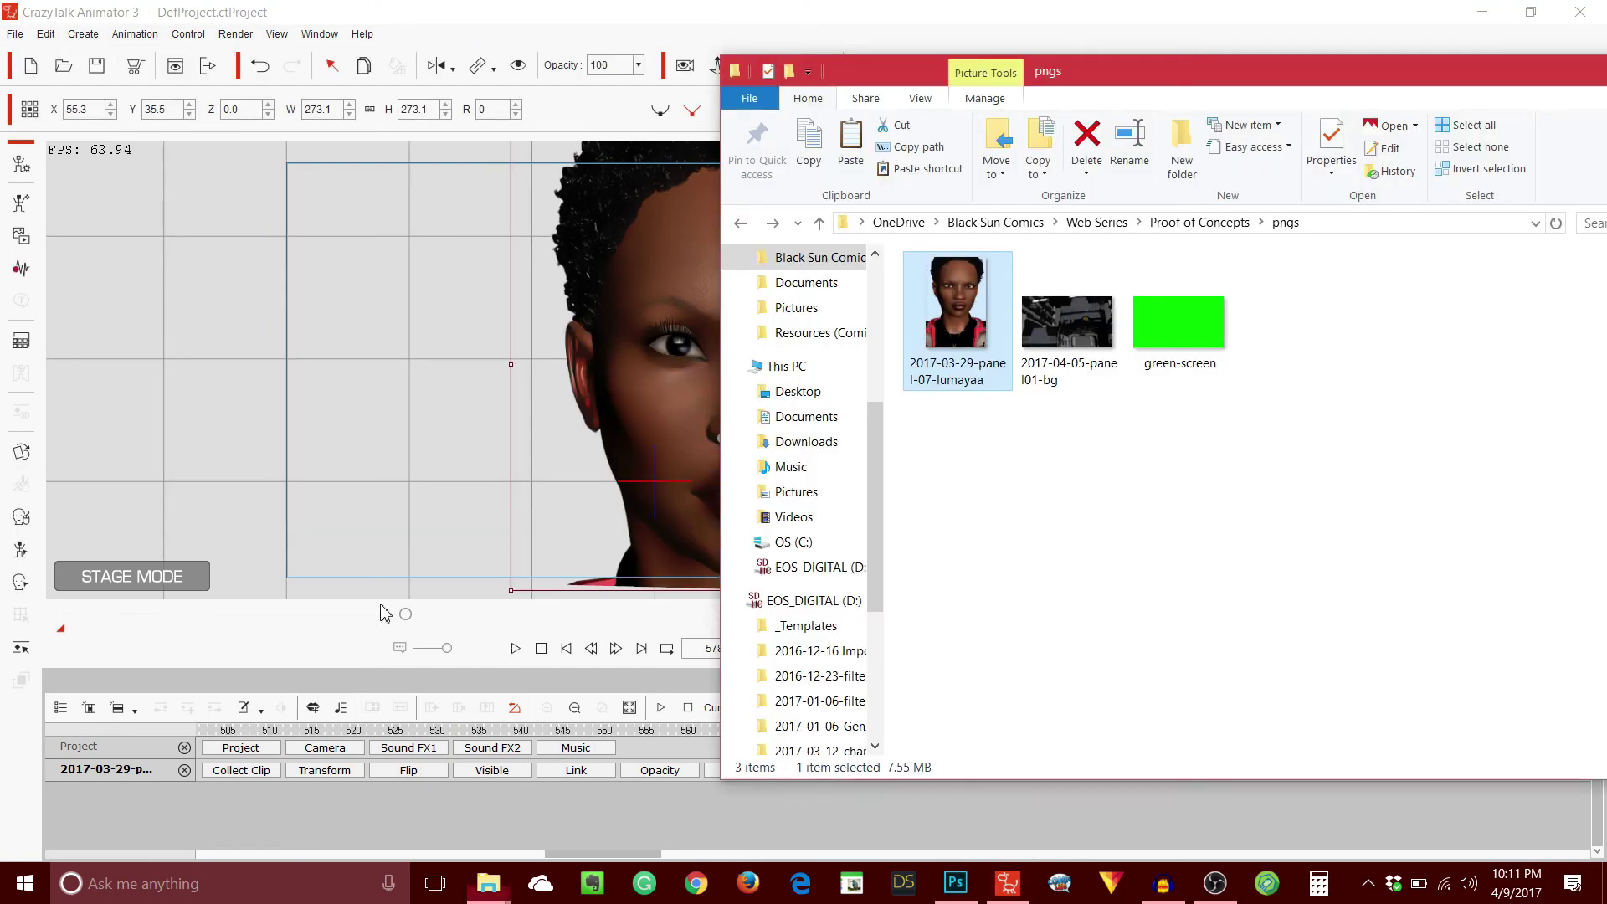
pyautogui.moveTo(1213, 326); pyautogui.dragTo(377, 346)
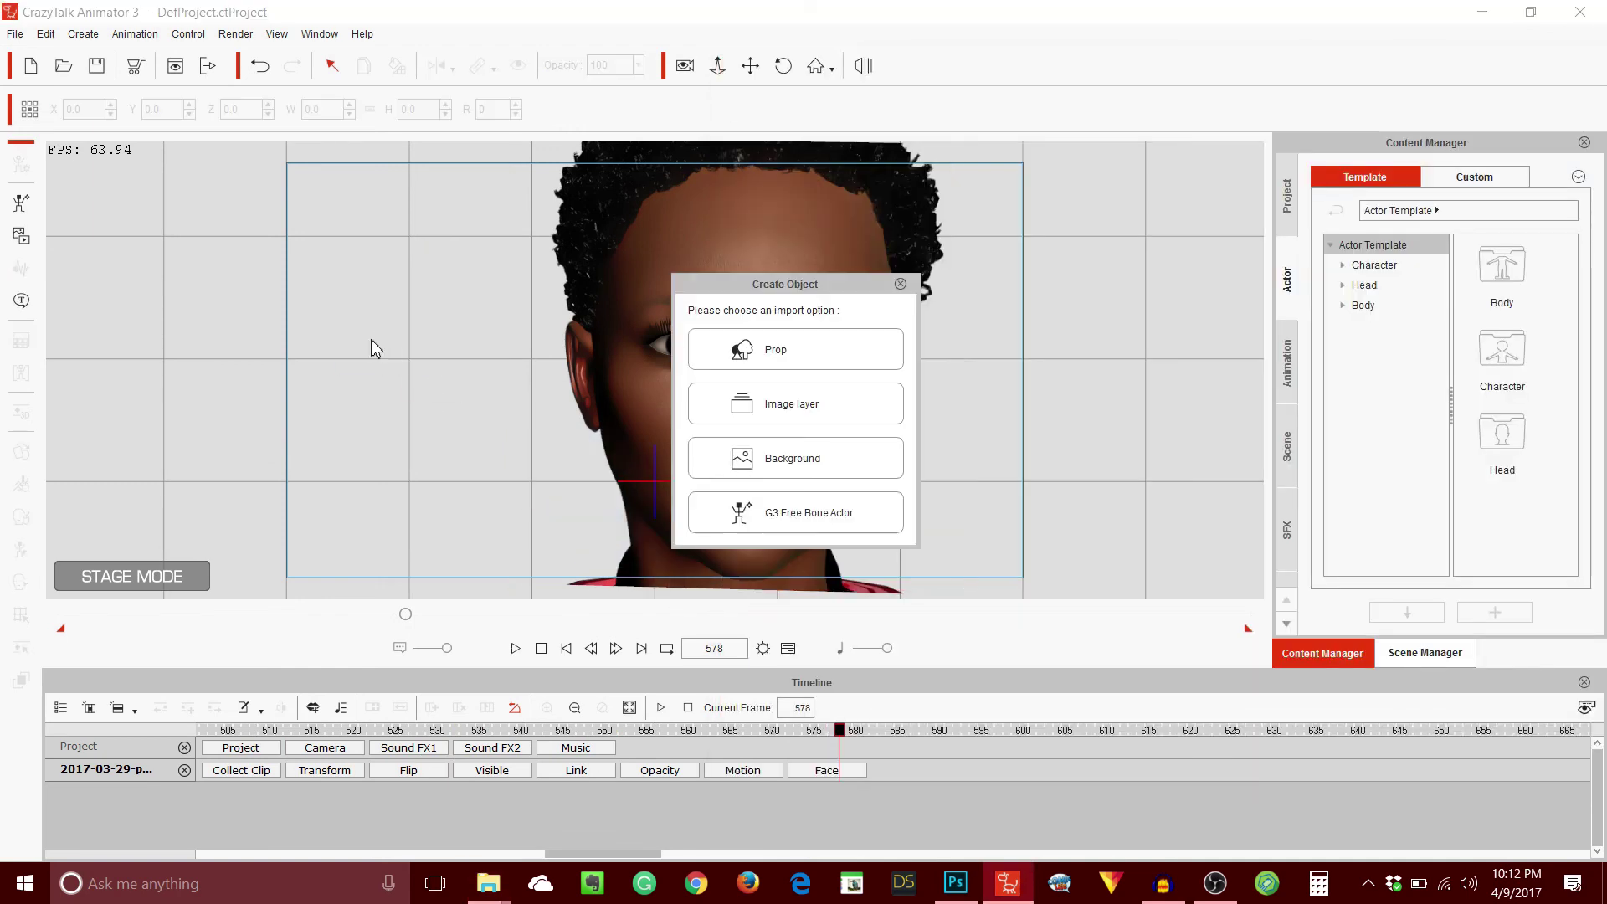
pyautogui.click(816, 458)
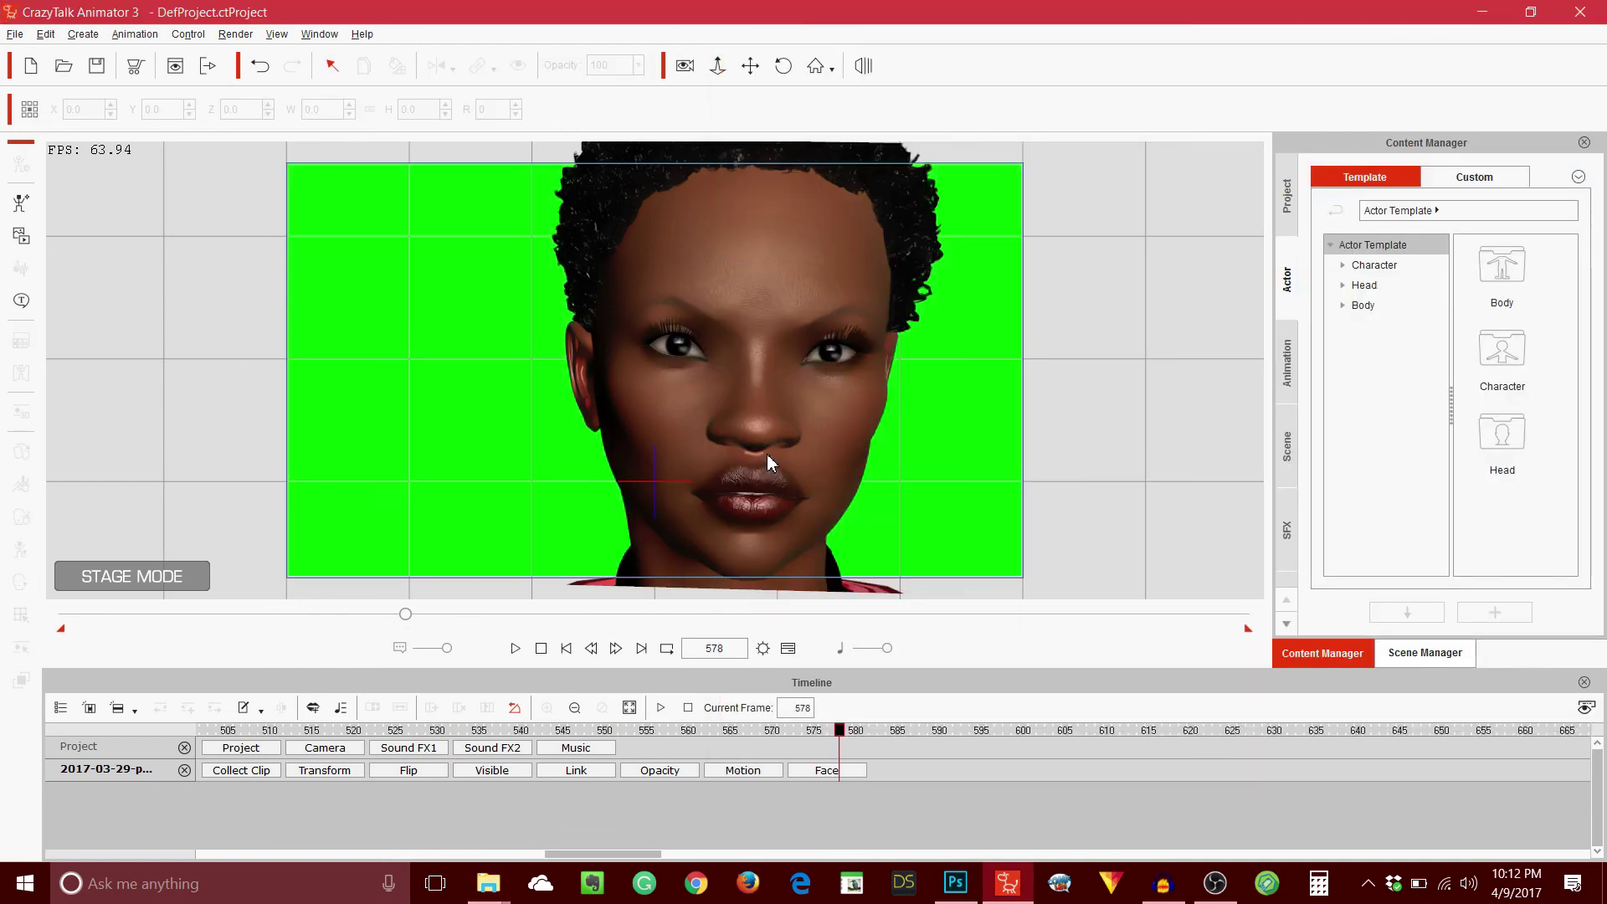